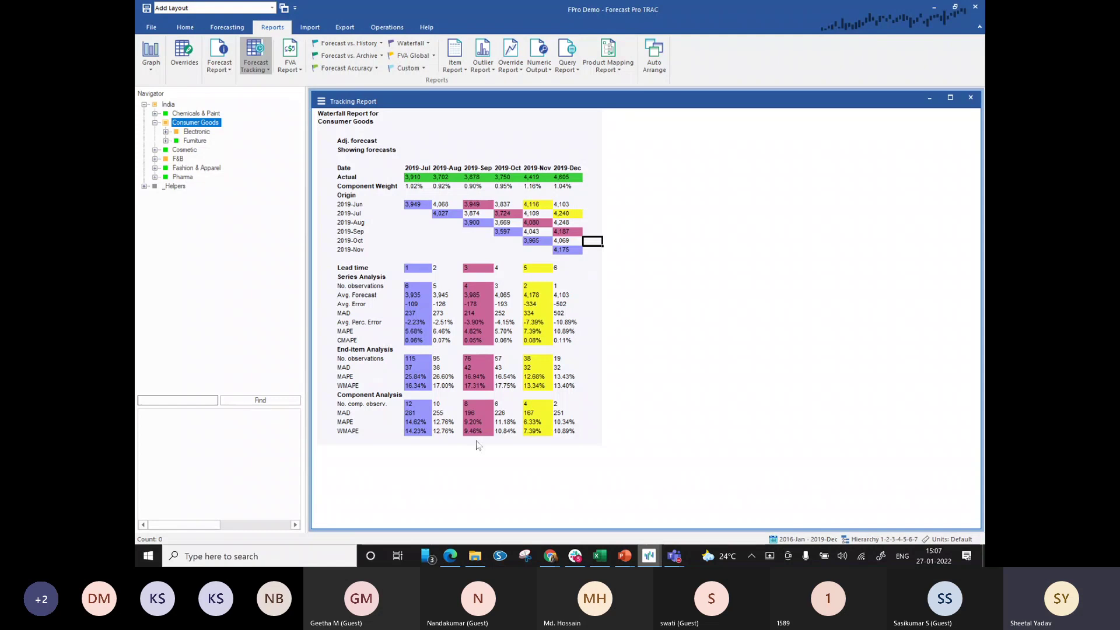
Highlight the actual values for July to December 2019 in the Consumer Goods waterfall report.
click(595, 317)
click(186, 28)
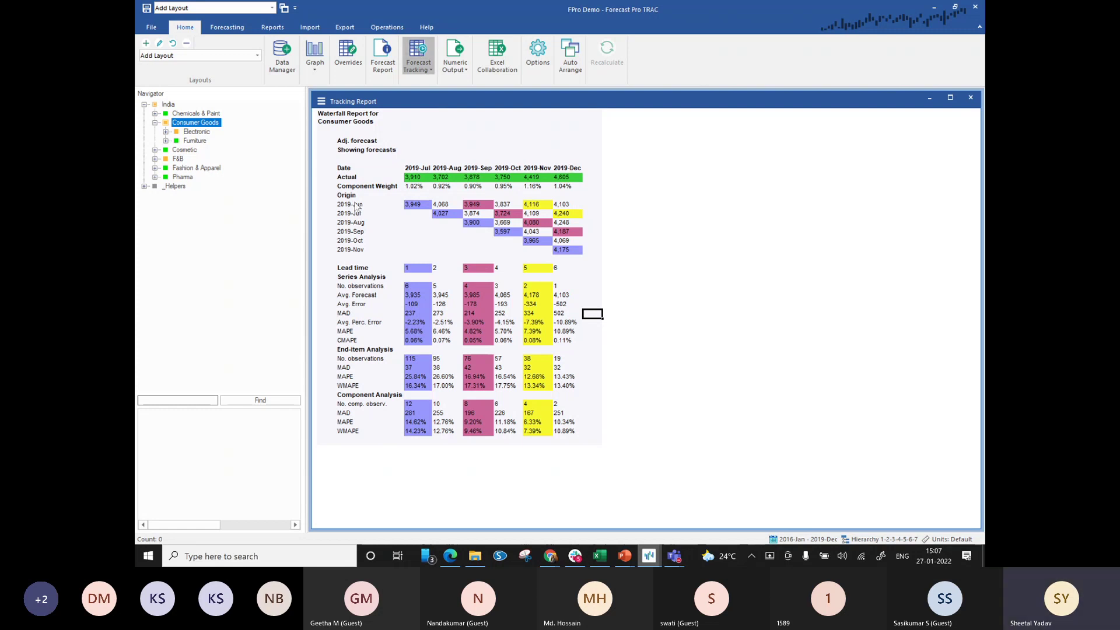
click(594, 261)
click(346, 178)
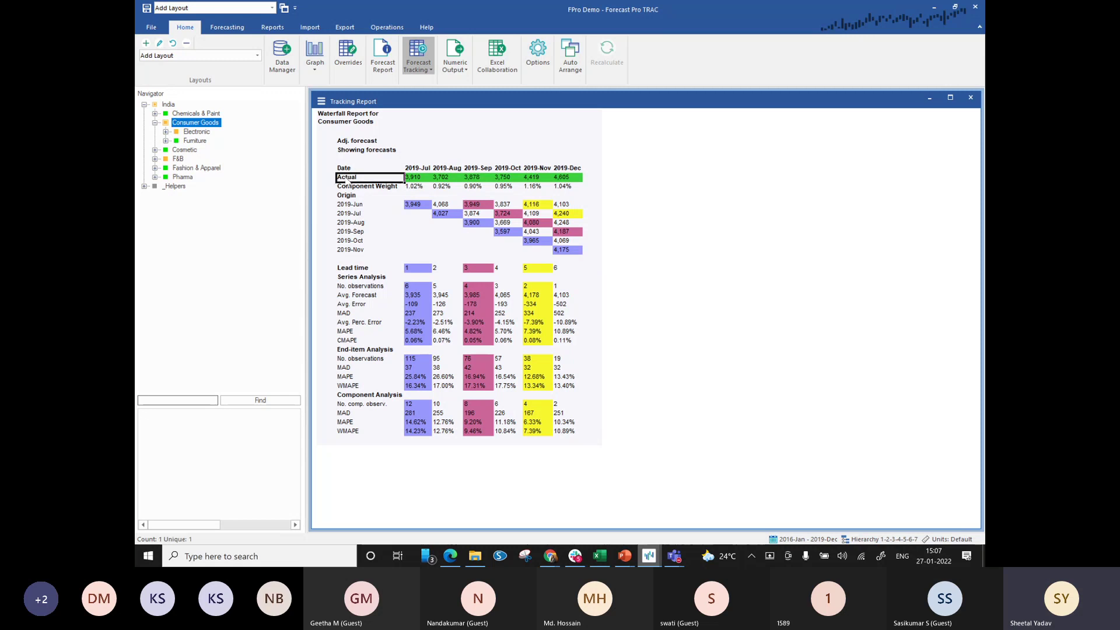
drag(411, 178, 574, 181)
click(593, 178)
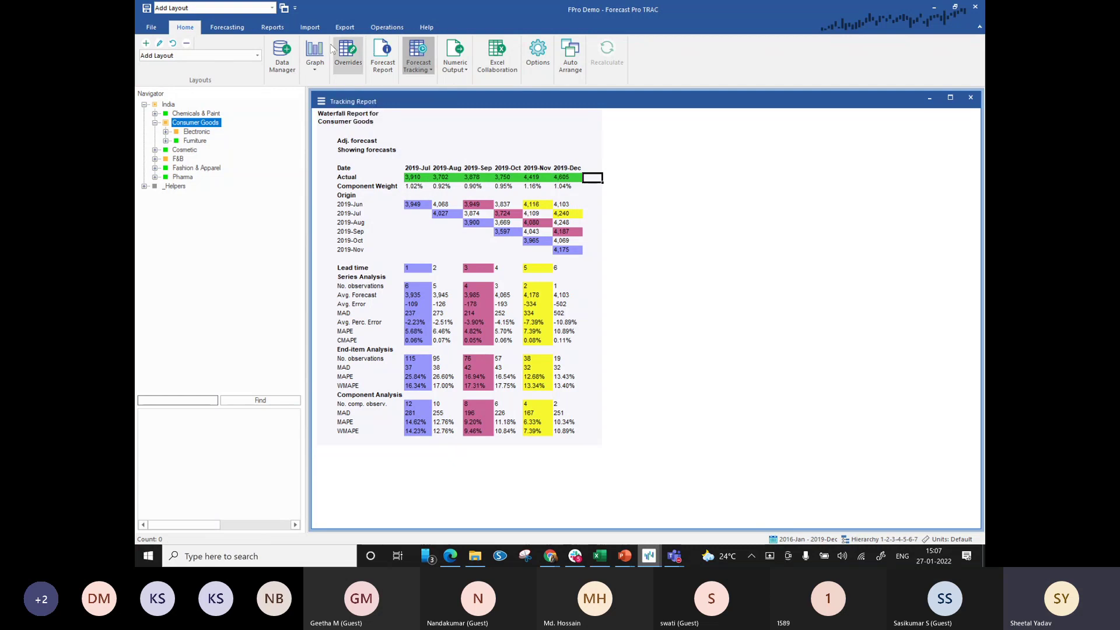
Open the Consumer Goods graph and widen its window across the whole workspace.
click(315, 56)
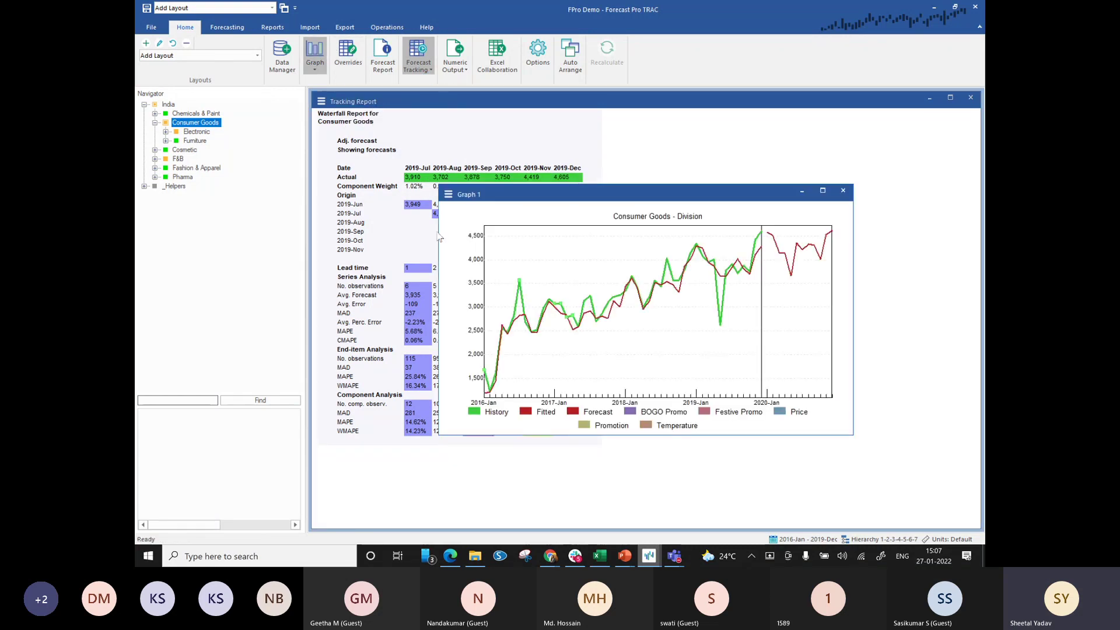
drag(439, 232, 313, 232)
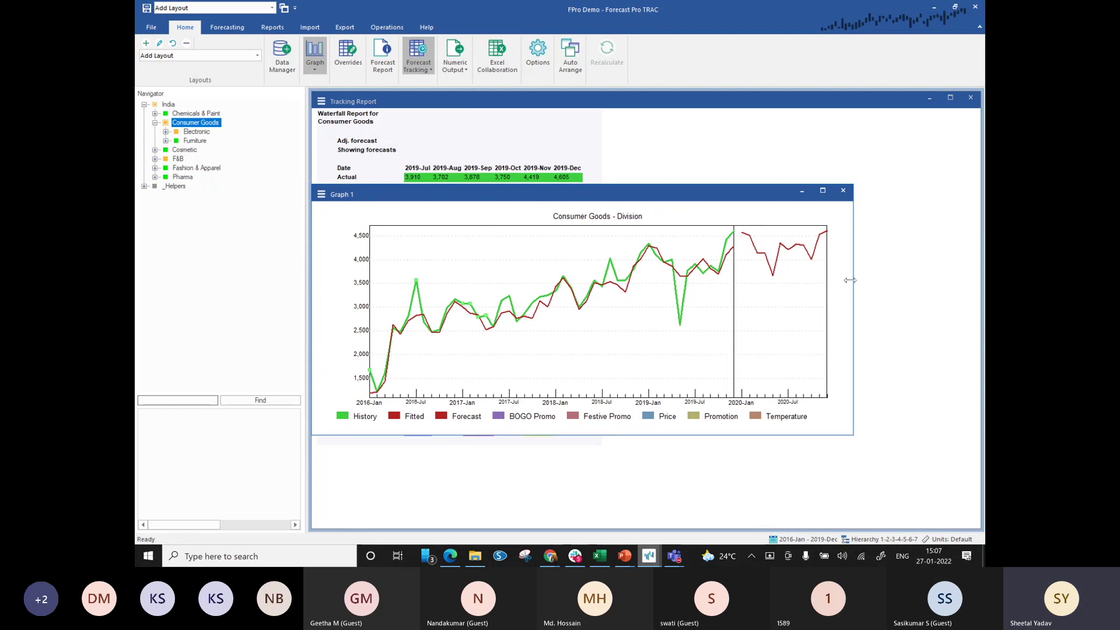
drag(852, 282, 982, 257)
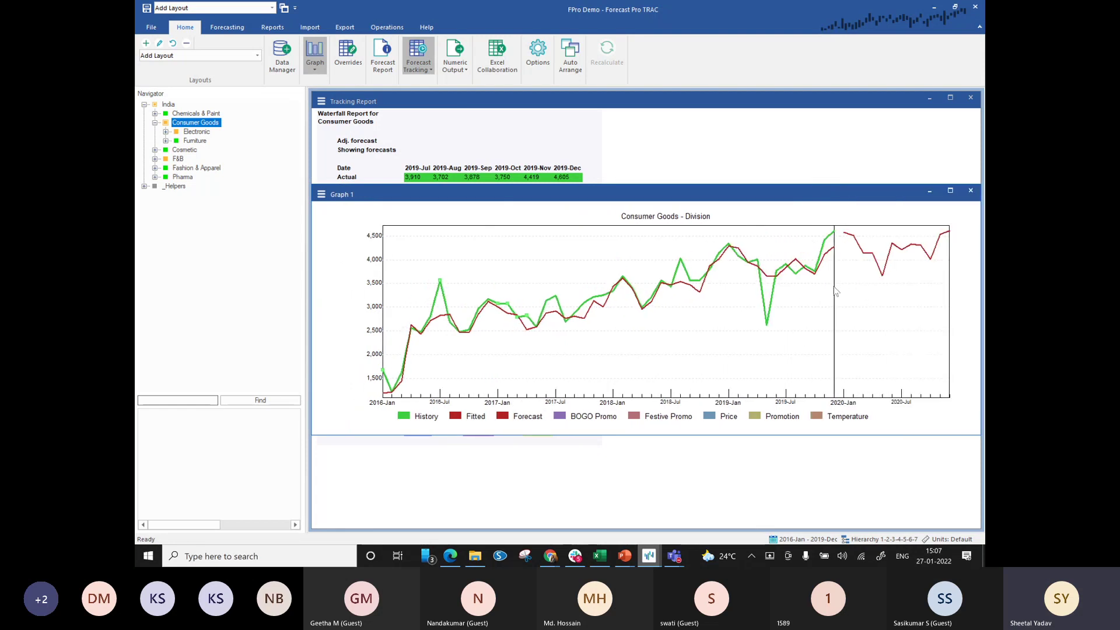
Read the graph's history and fitted values from July 2019 onward, and close the graph.
mouse_move(836, 290)
mouse_move(801, 324)
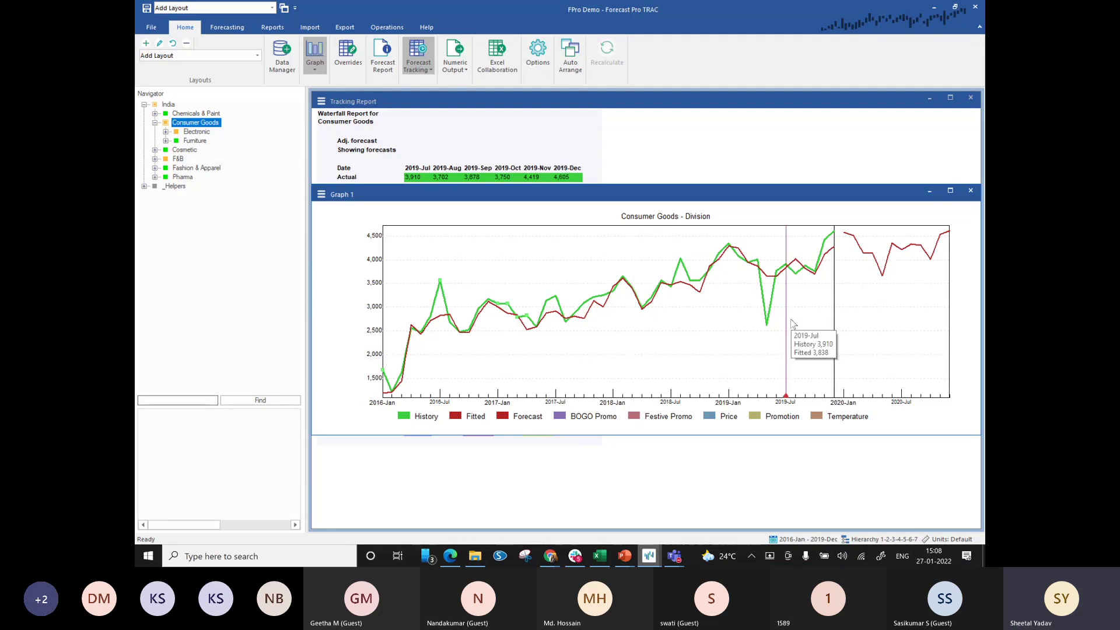
mouse_move(778, 282)
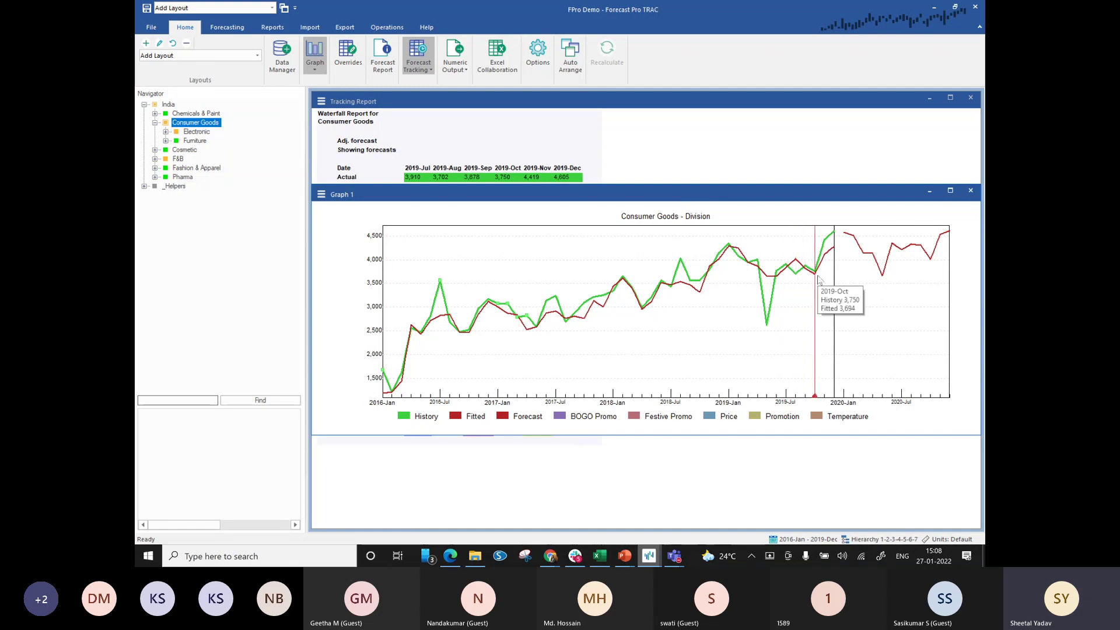
click(969, 190)
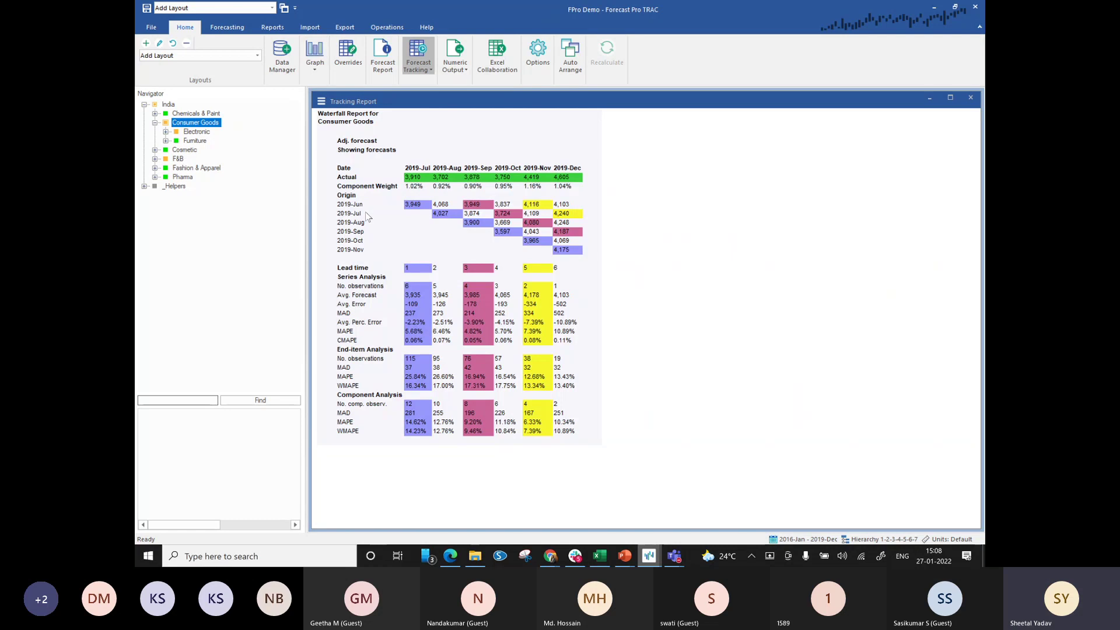
Examine the forecast rows of the 2019-Jun and 2019-Jul origins through December 2019.
click(359, 207)
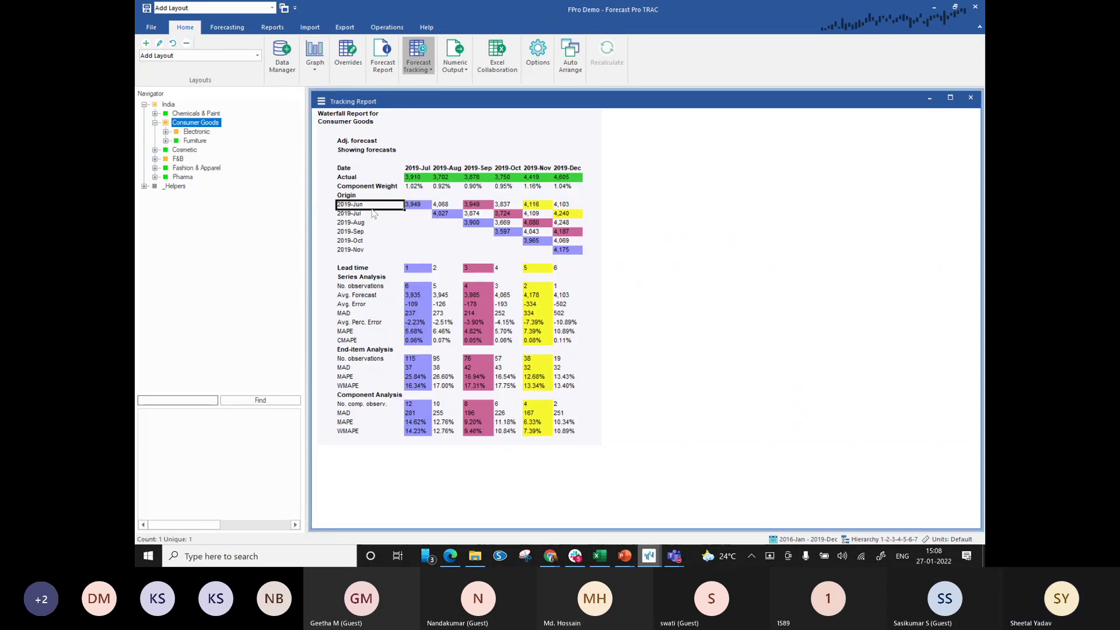
drag(415, 205, 575, 208)
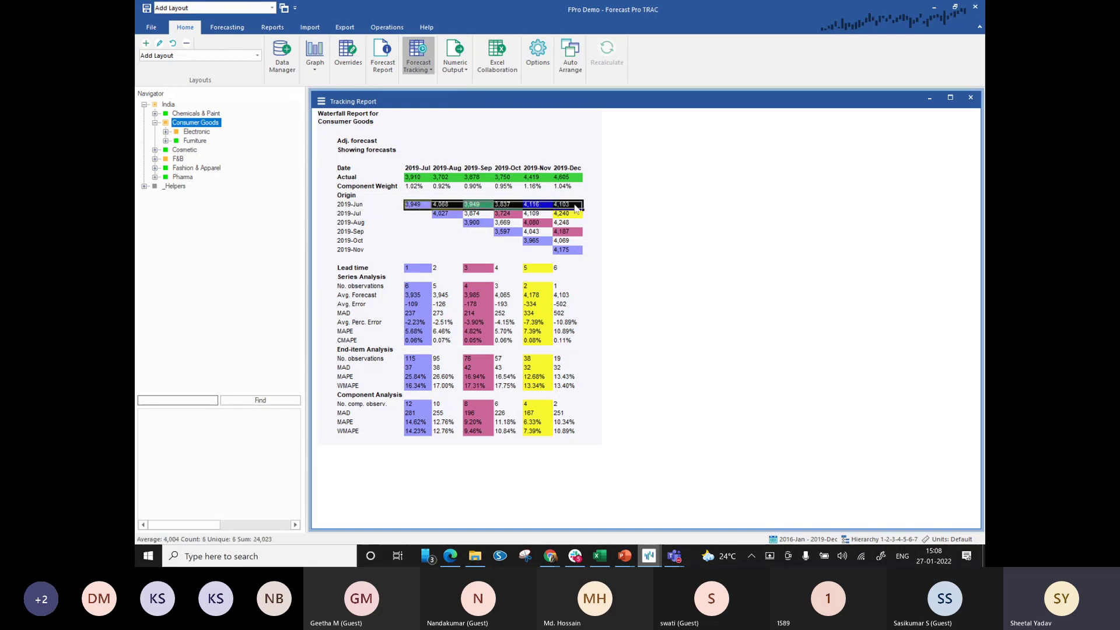
click(362, 215)
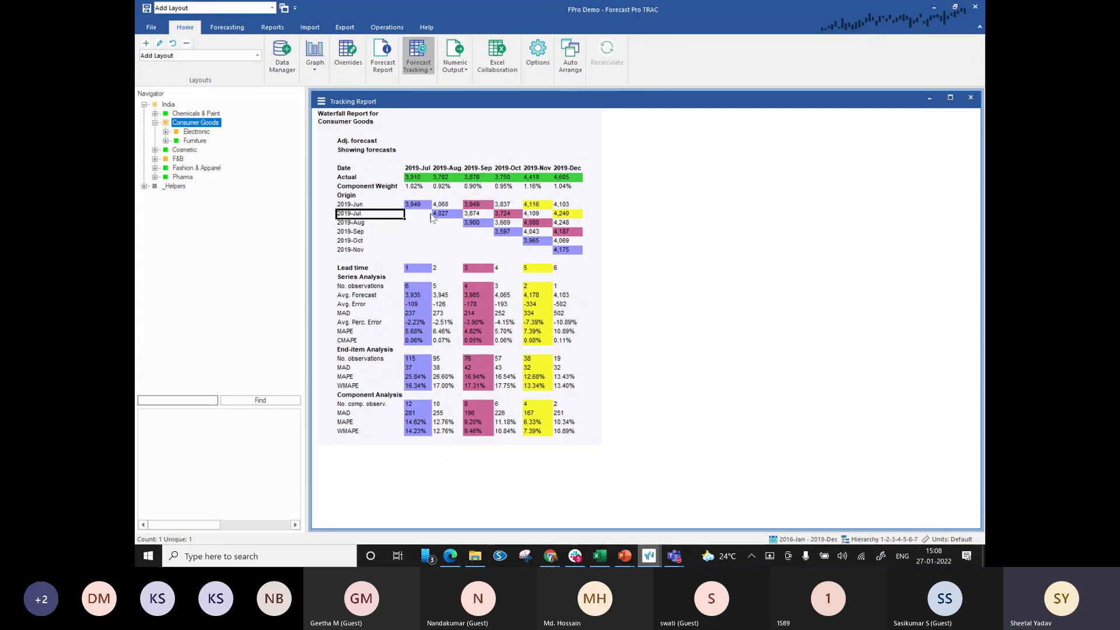
drag(441, 216, 570, 217)
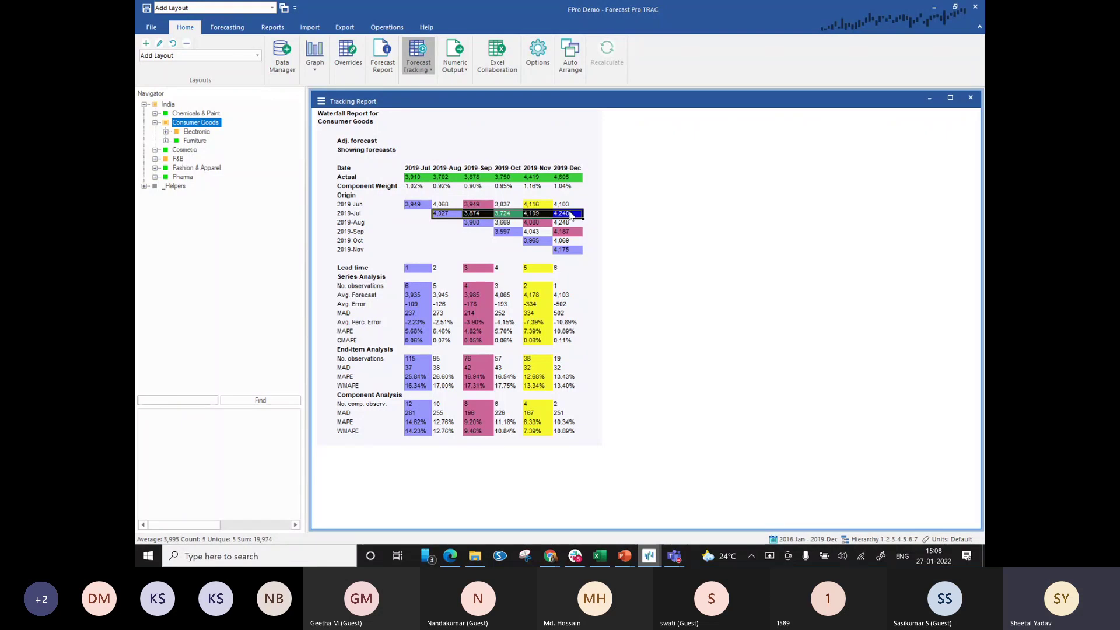
click(453, 216)
click(488, 215)
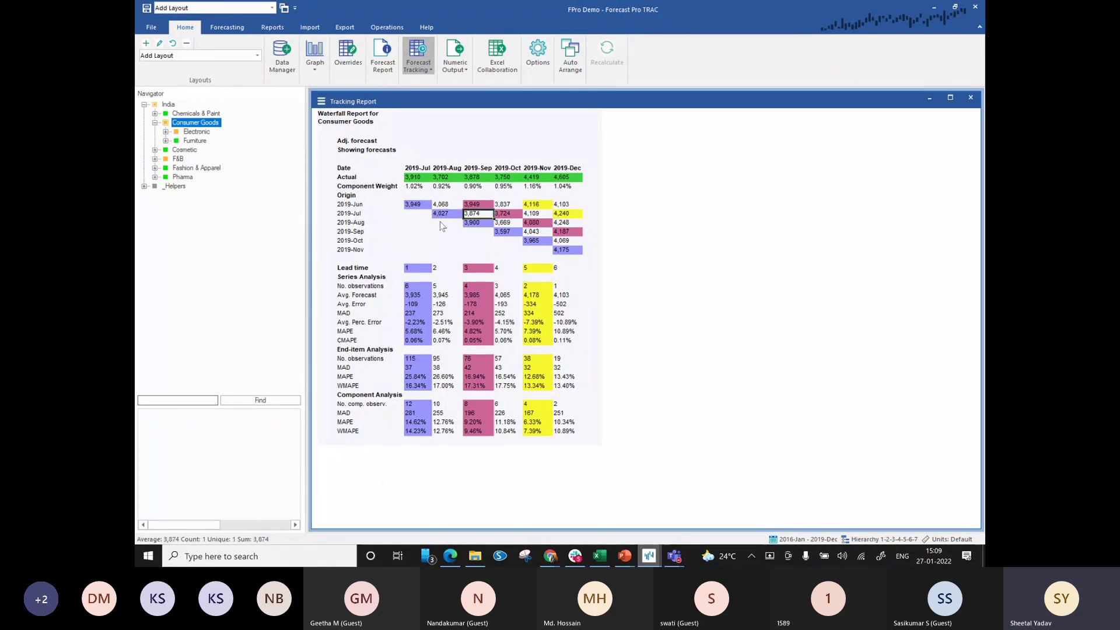
click(441, 217)
Examine the forecasts made from the 2019-Aug origin for September to December 2019.
click(357, 226)
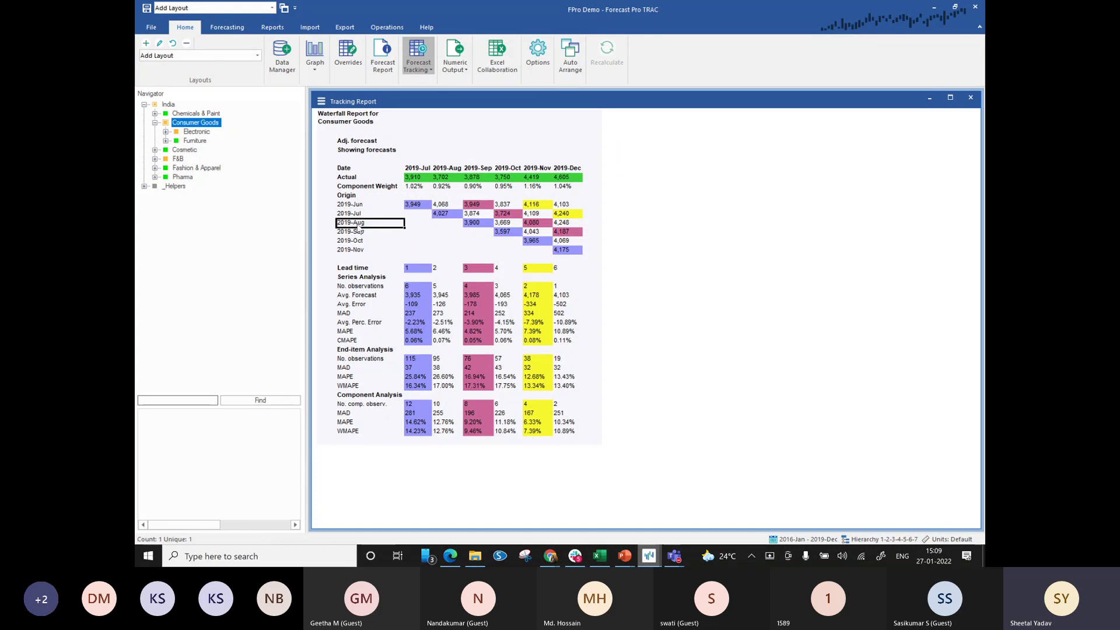
click(454, 226)
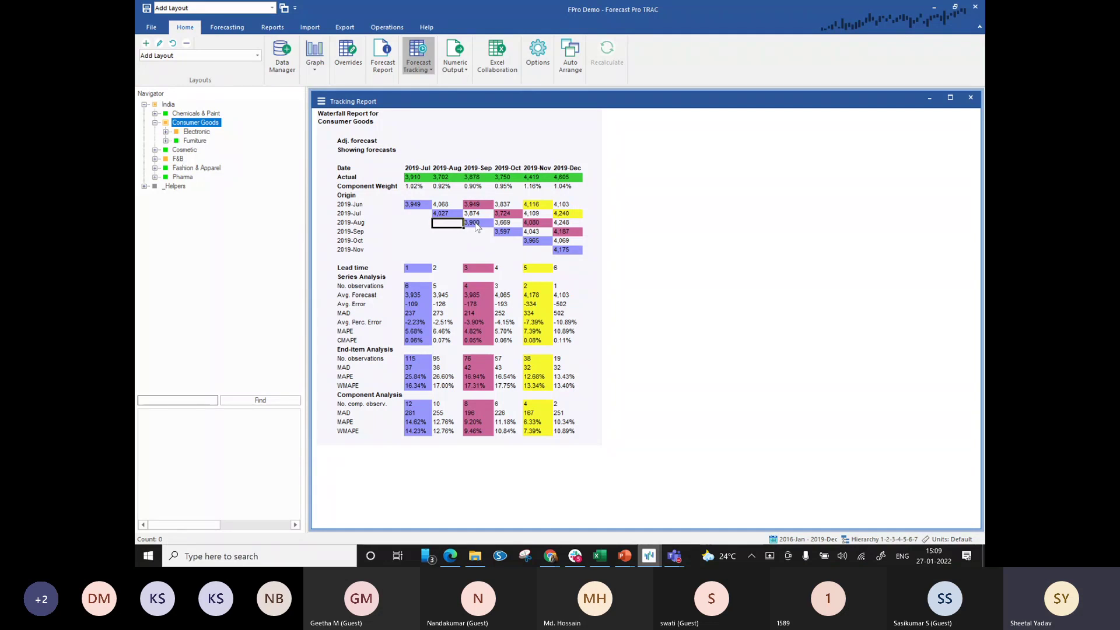
drag(470, 225, 575, 230)
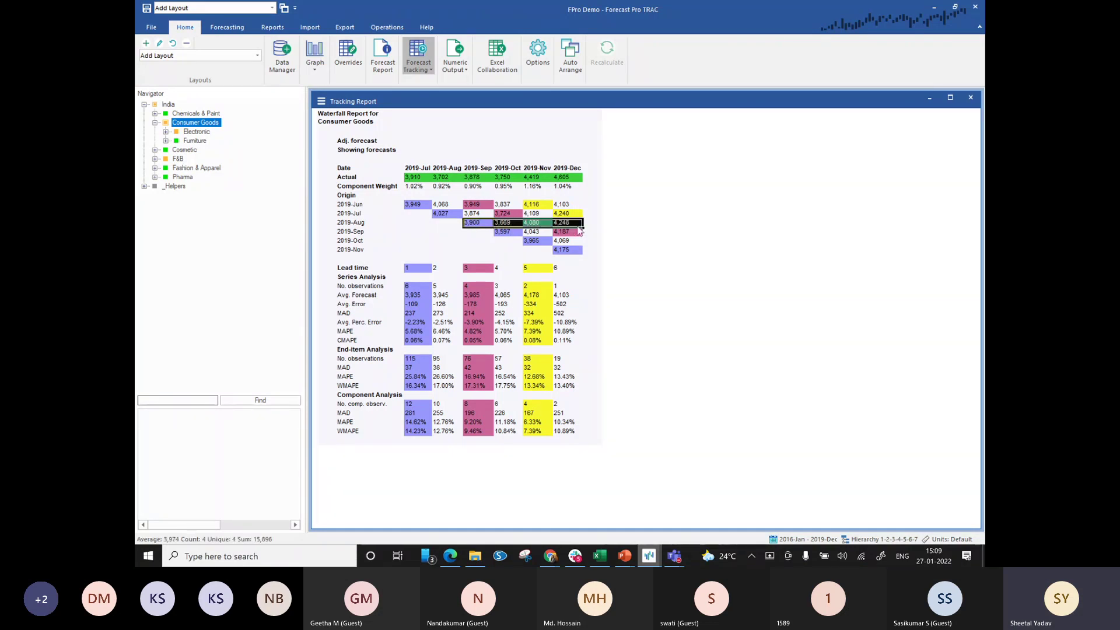
click(592, 224)
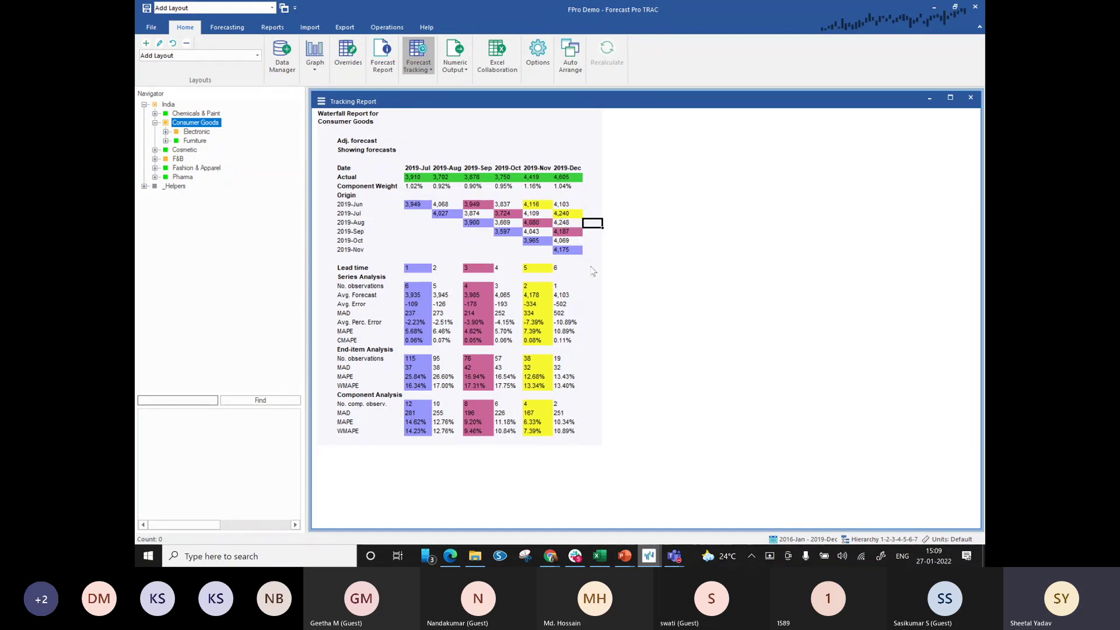
Trace the one-month-ahead forecasts along the blue diagonal, from the 2019-Jun origin to the 2019-Nov origin.
click(418, 207)
click(447, 216)
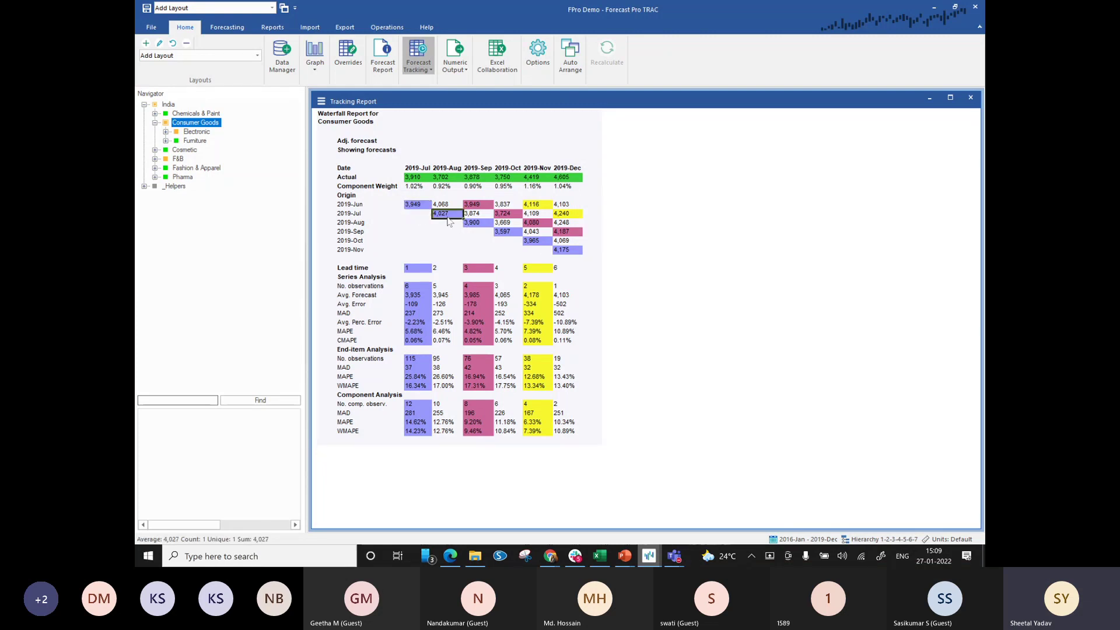
click(478, 225)
click(511, 234)
click(543, 241)
click(575, 251)
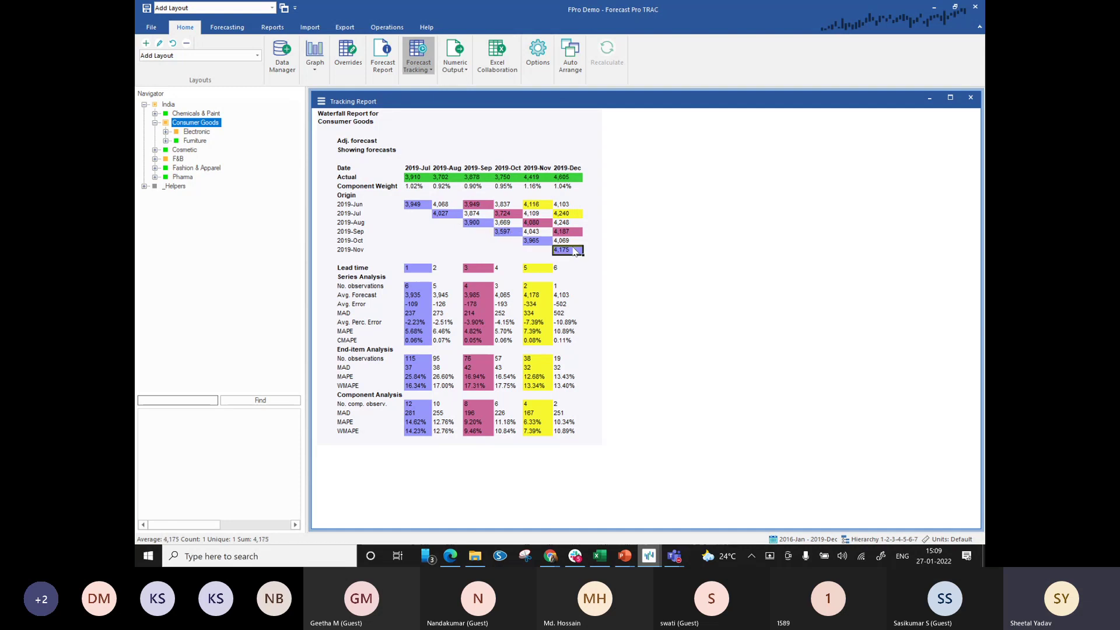
Compare the first blue diagonal forecasts with the lead time 1 column of the statistics.
click(419, 206)
click(445, 216)
click(427, 207)
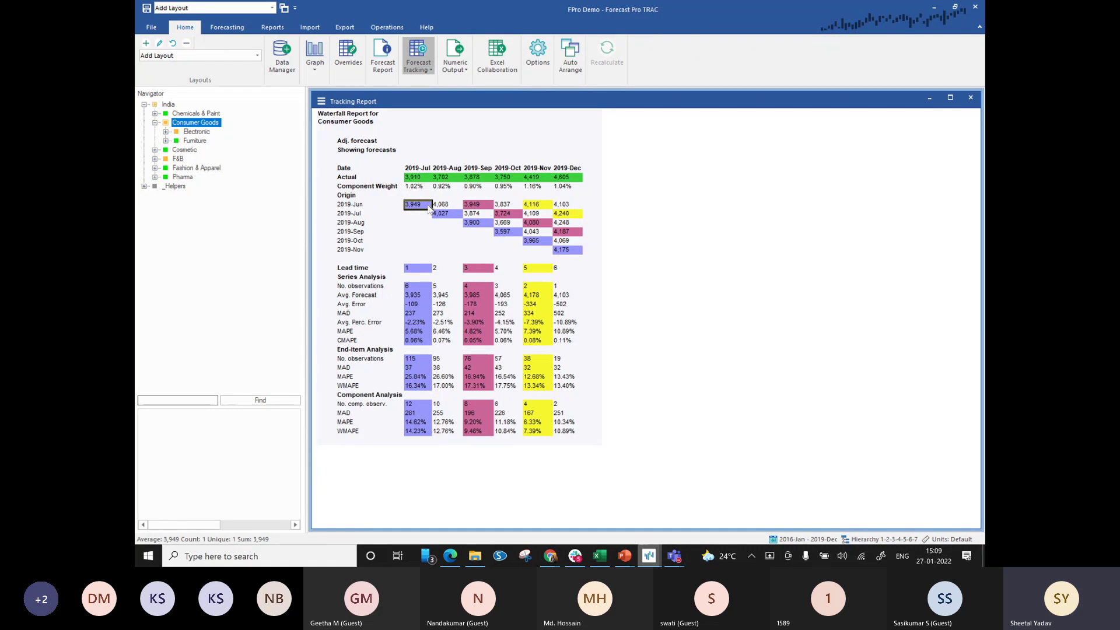
click(416, 268)
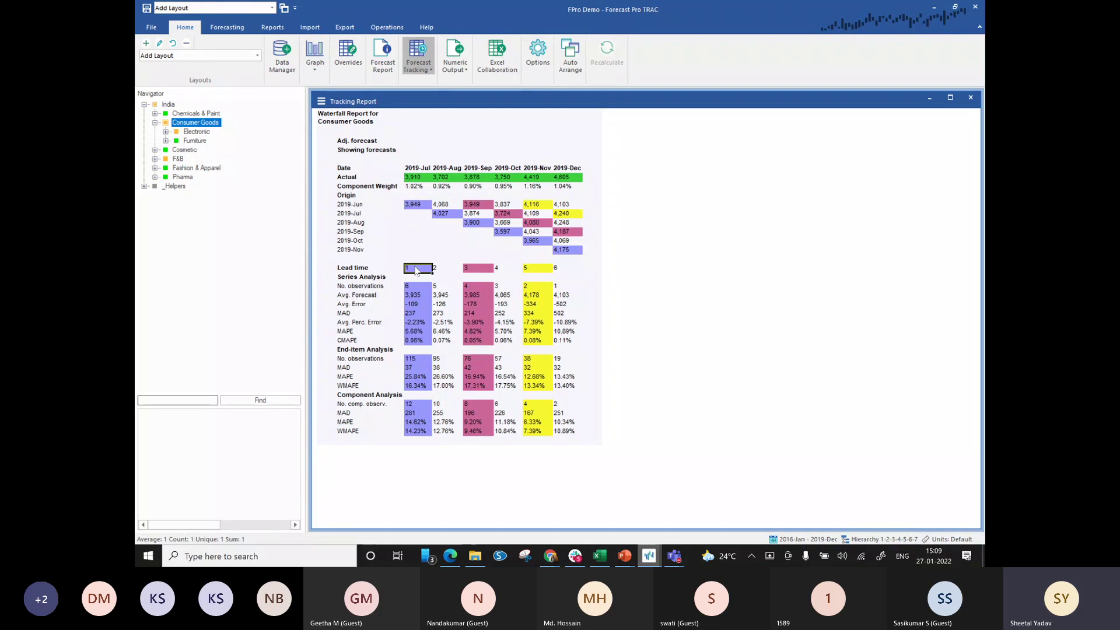
click(419, 208)
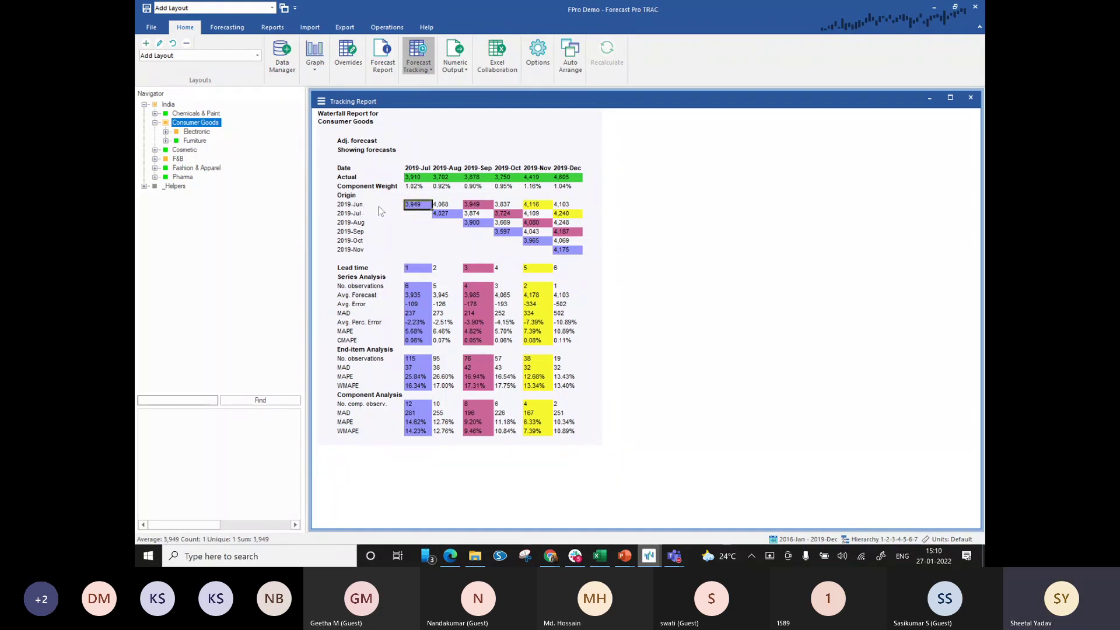
Trace the lead time 2 forecasts from the 2019-Jun to the 2019-Oct origin and check their number of observations.
click(453, 208)
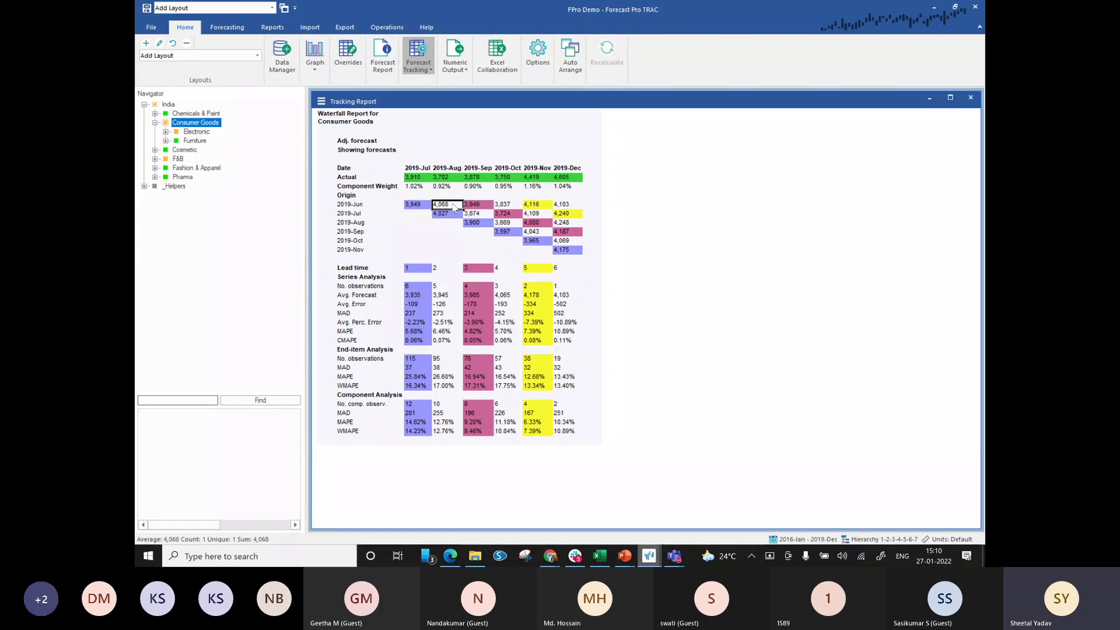
click(448, 268)
click(455, 207)
click(477, 213)
click(506, 223)
click(537, 233)
click(560, 241)
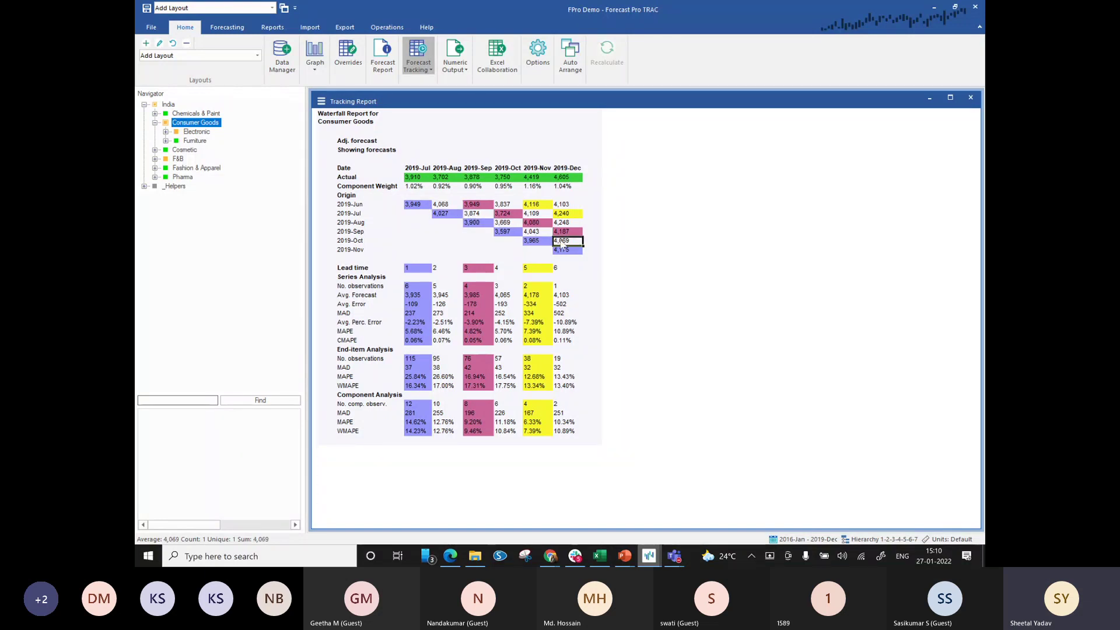
click(444, 286)
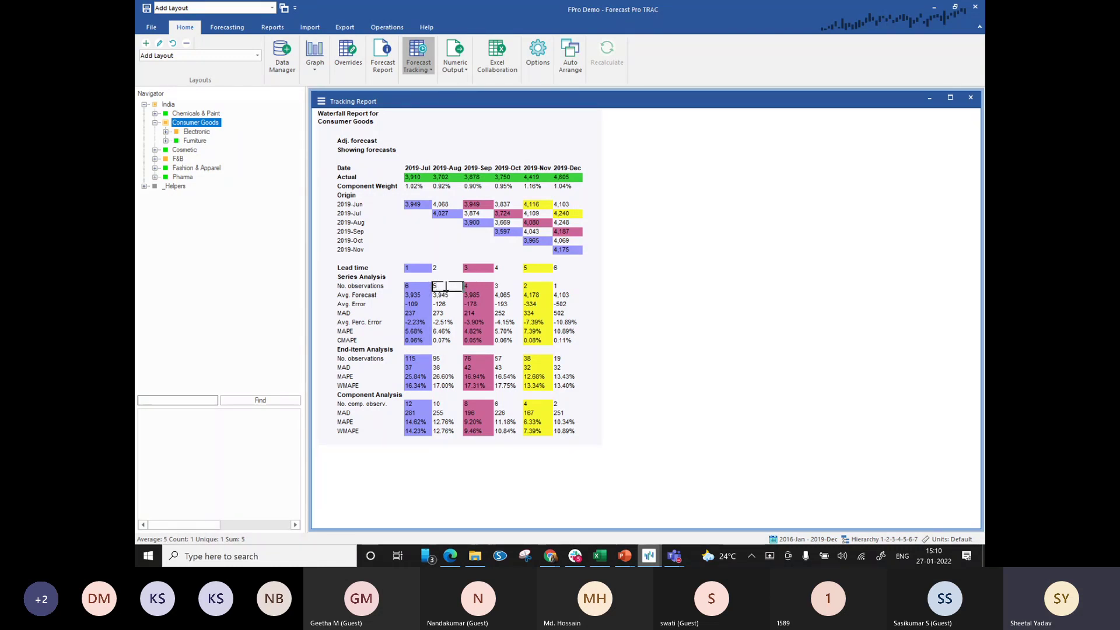
Check the lead time 1 number of observations against the blue diagonal forecasts, going back from the 2019-Nov origin.
click(420, 288)
click(570, 252)
click(542, 241)
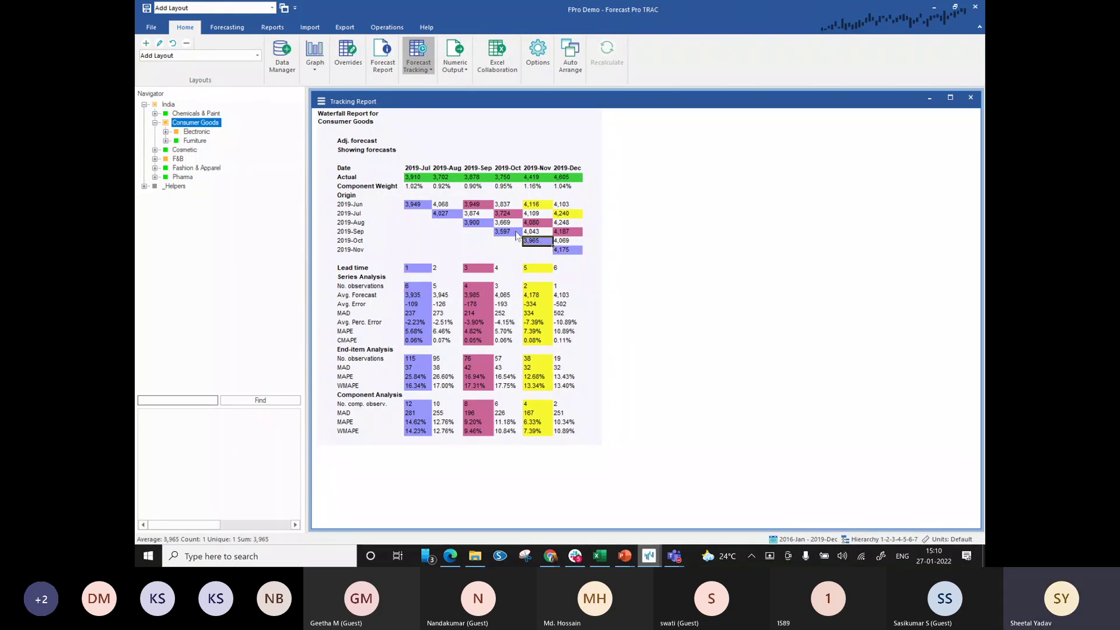
click(509, 233)
Trace the lead time 3 forecasts from the 2019-Jun to the 2019-Sep origin and check the observation counts through lead time 6.
click(487, 269)
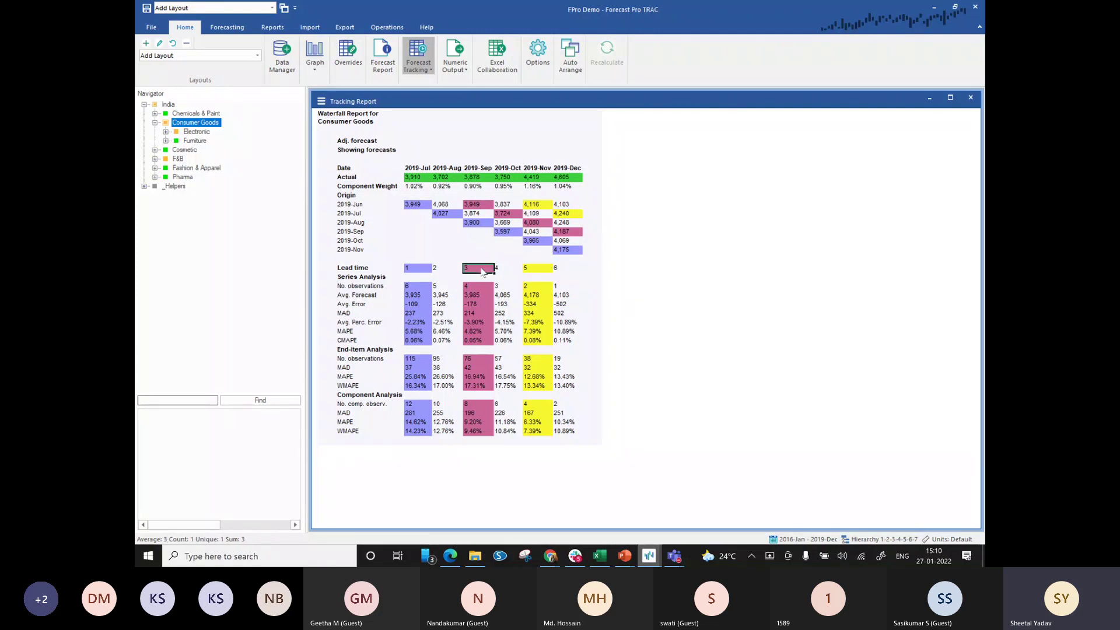
click(483, 206)
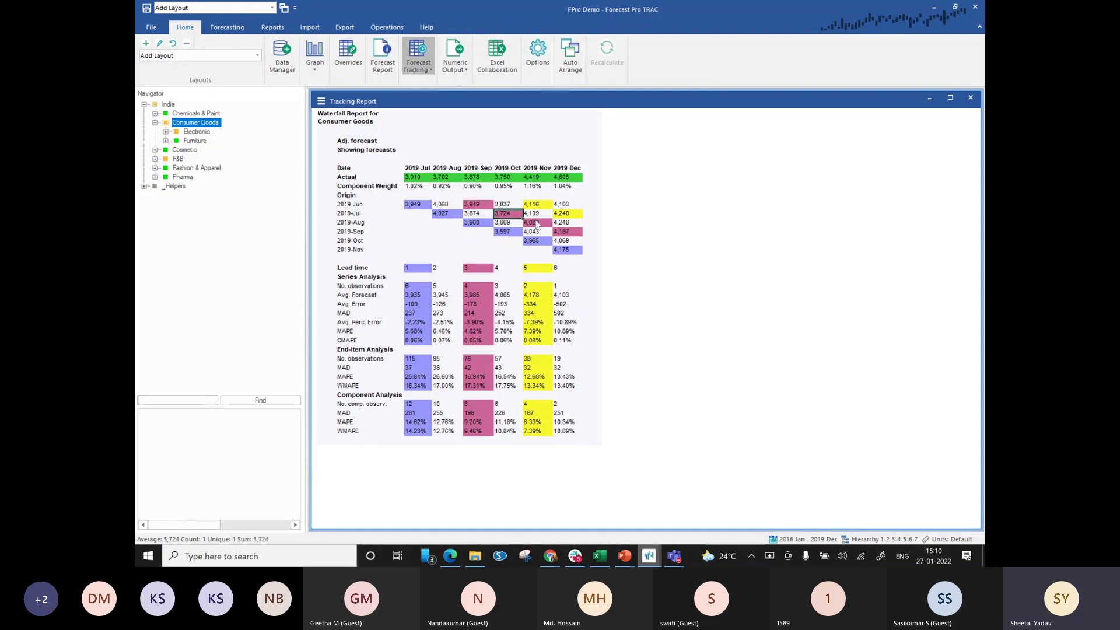
click(537, 223)
click(561, 232)
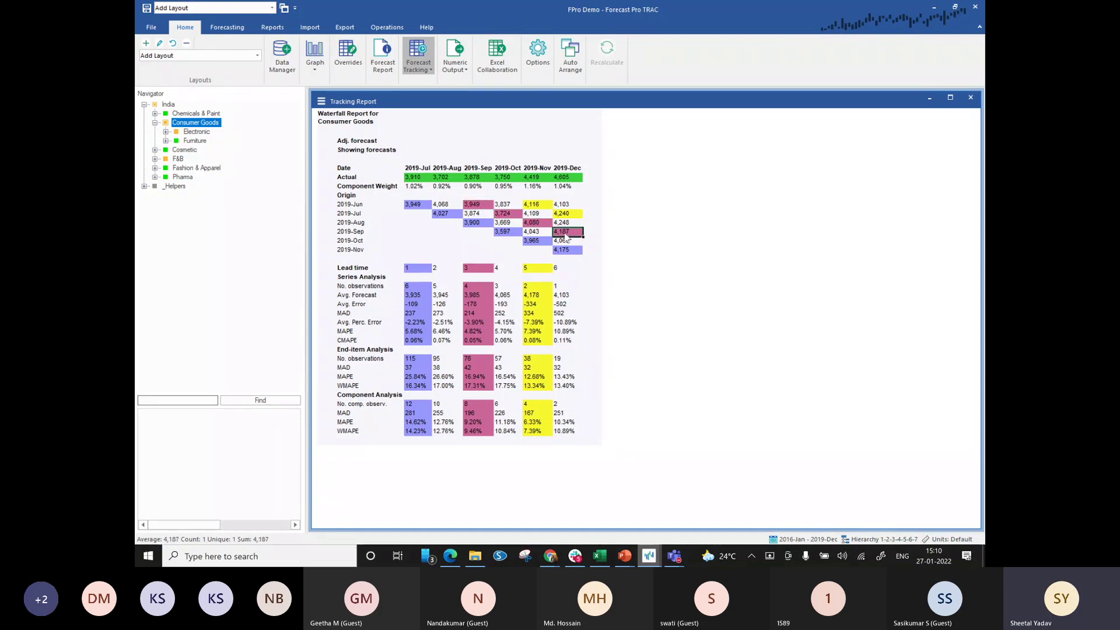
click(476, 286)
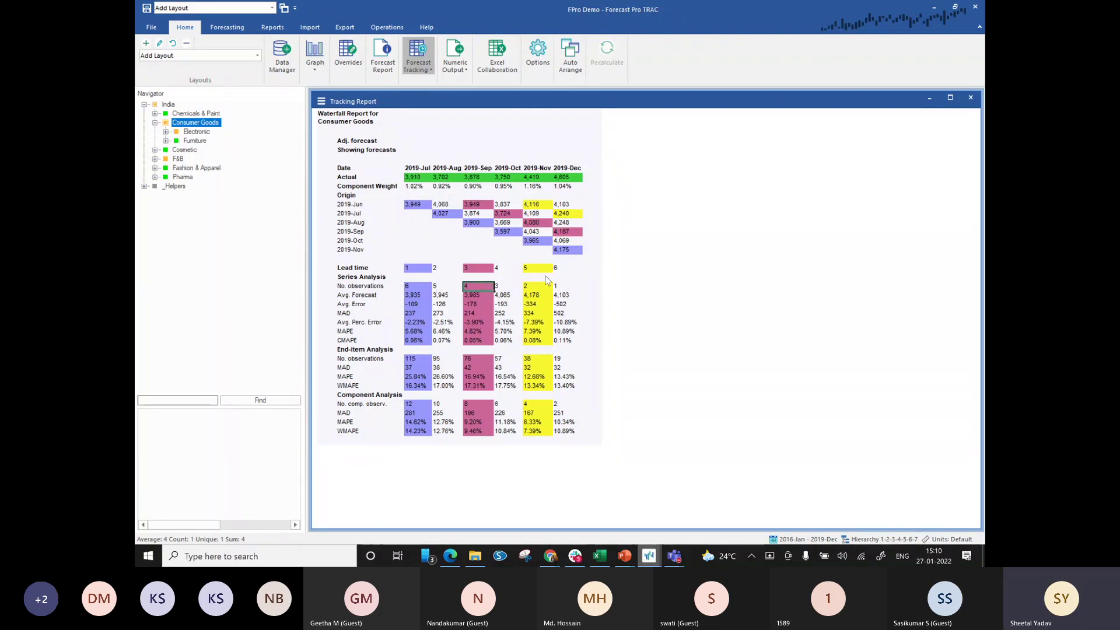
click(574, 288)
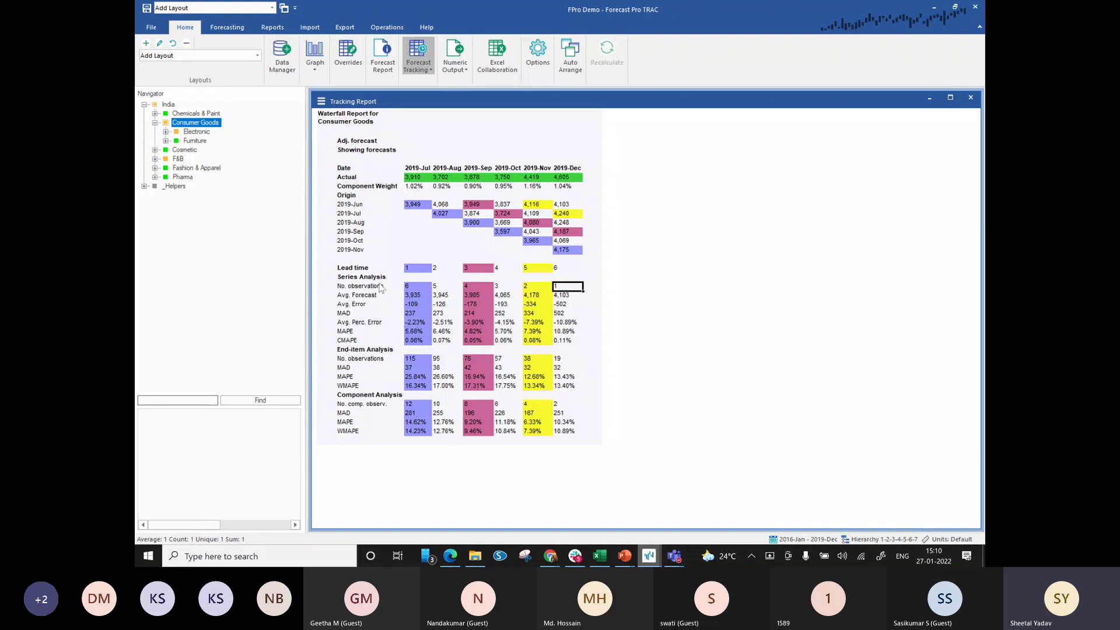
Consult the Waterfall Report KPIs slide in PowerPoint and return to the tracking report in Forecast Pro.
key(alt+Tab)
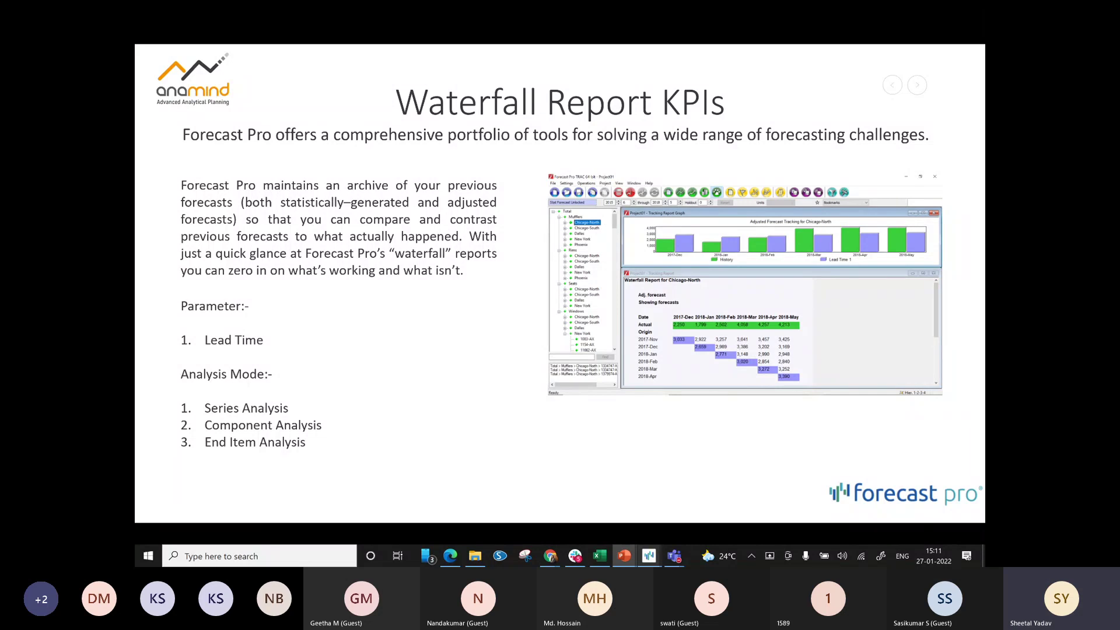
key(alt+Tab)
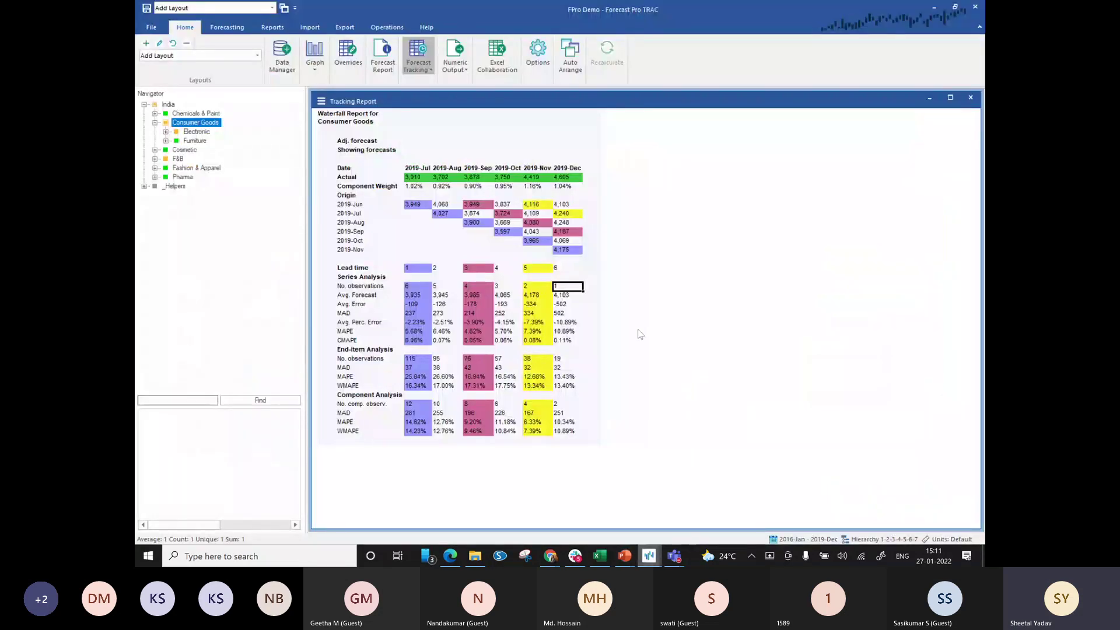
click(592, 341)
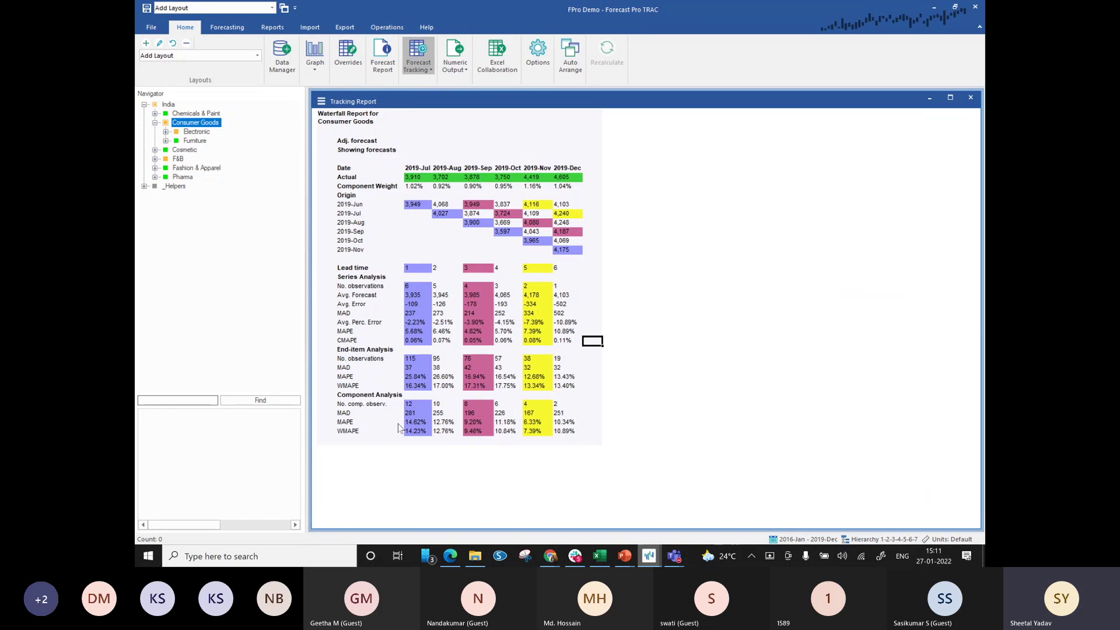
Open the tracking report settings and review the Baseline, Forecast and Statistical options for the forecasts shown, keeping Forecast.
right_click(526, 130)
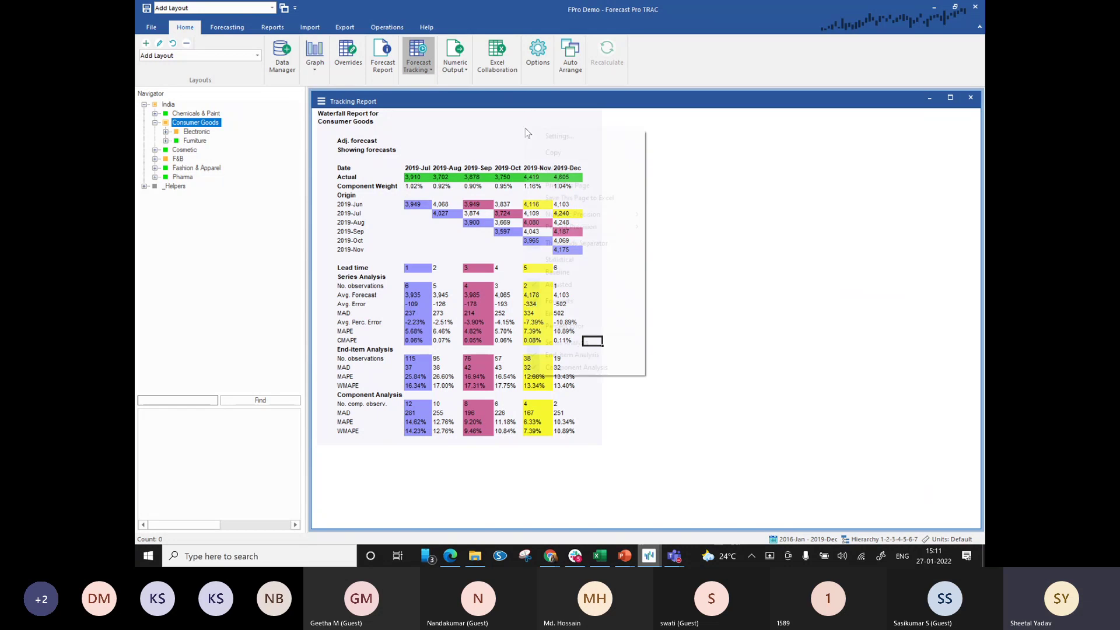
click(542, 138)
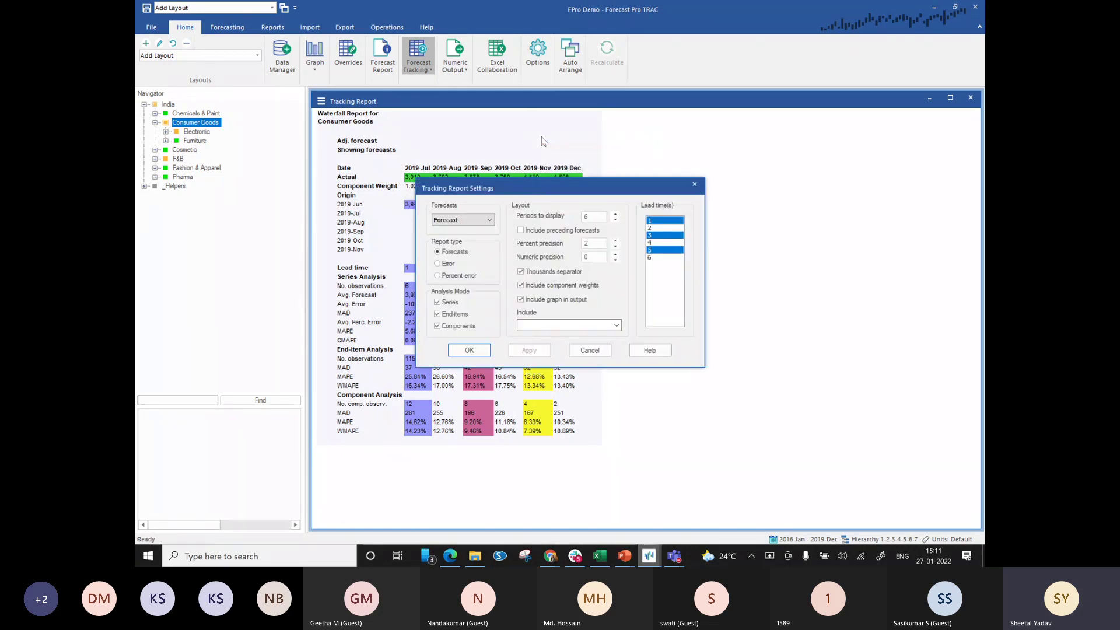
drag(542, 188, 605, 124)
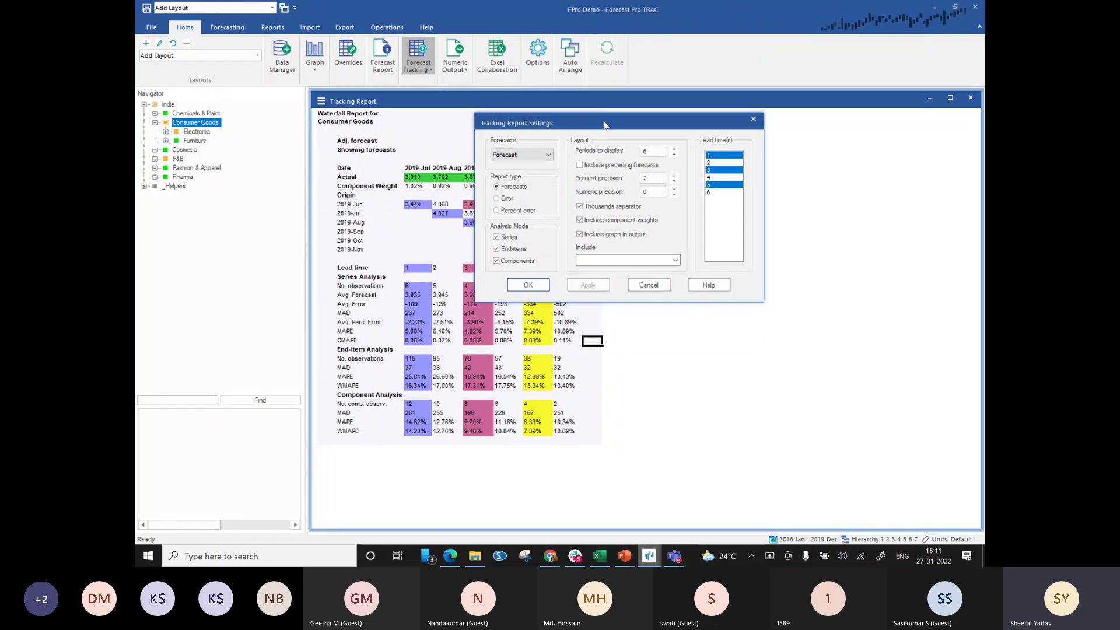
click(547, 156)
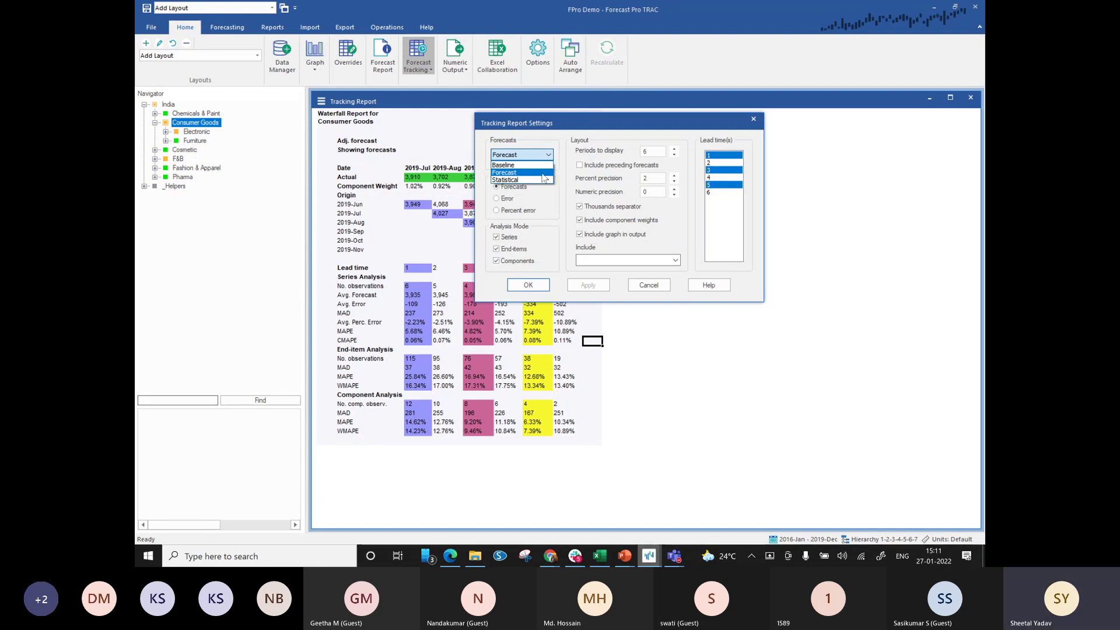
click(542, 173)
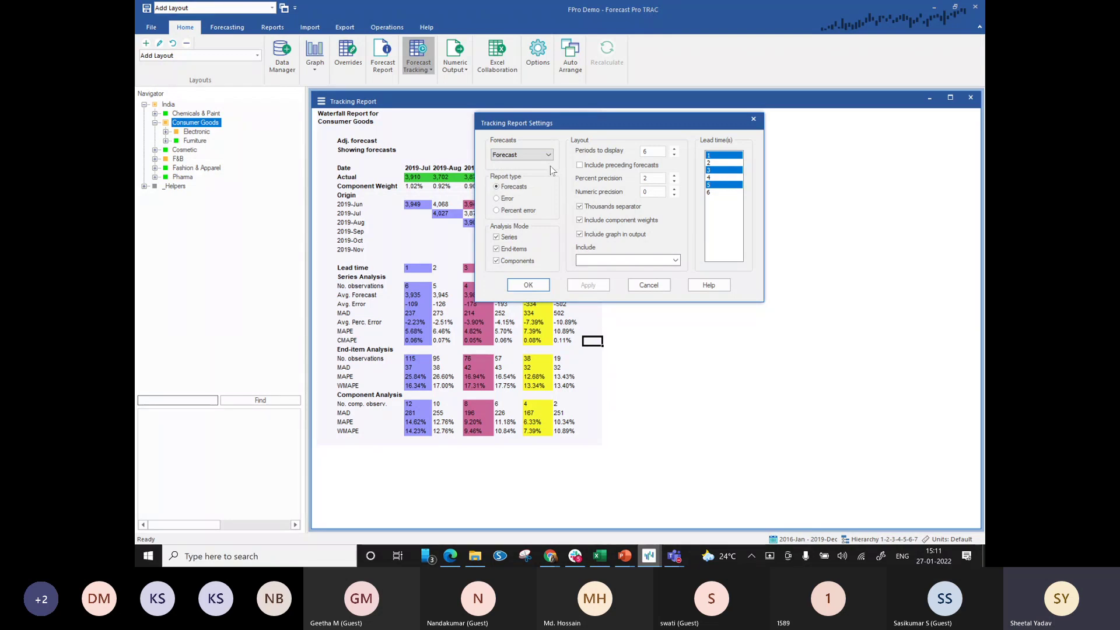
click(547, 161)
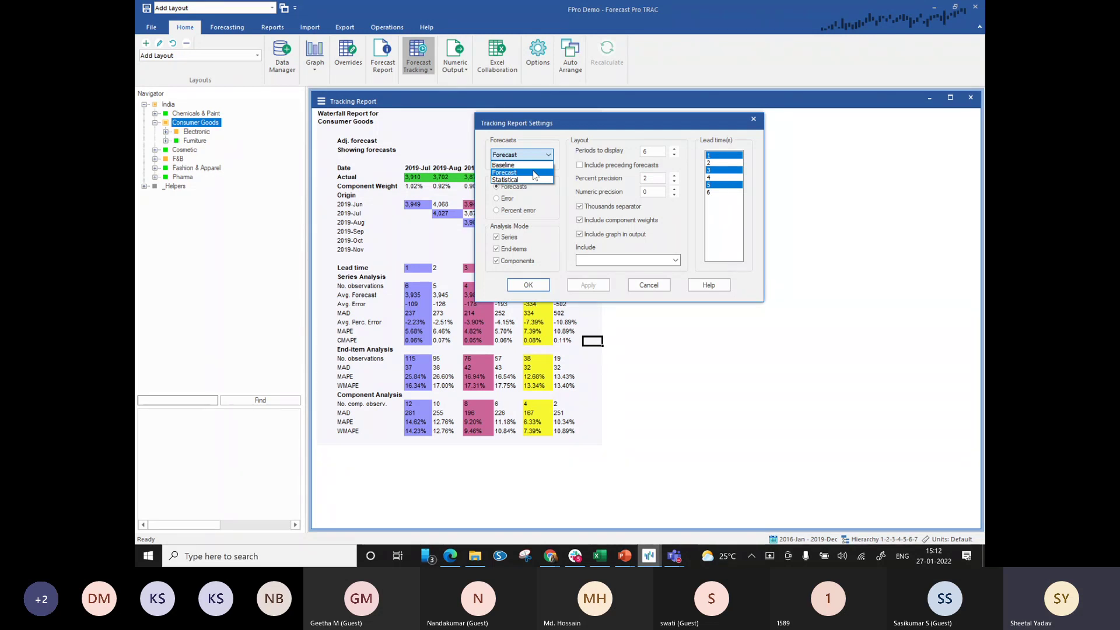
click(565, 175)
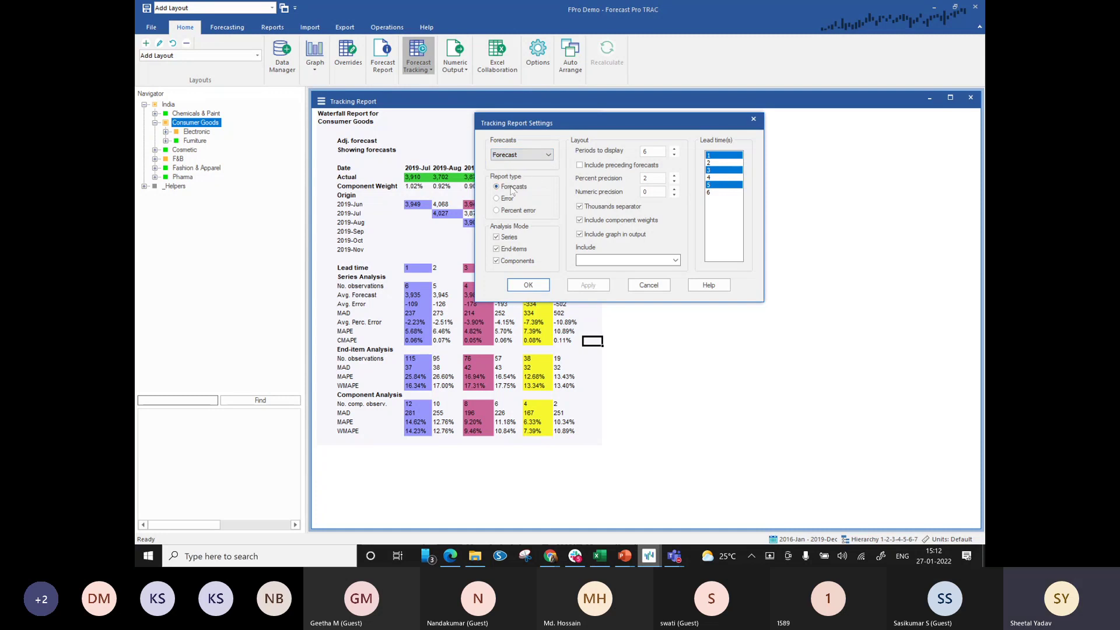
Set the report type to Error and select the lead time 1 error of the 2019-Jun origin.
drag(603, 118, 738, 109)
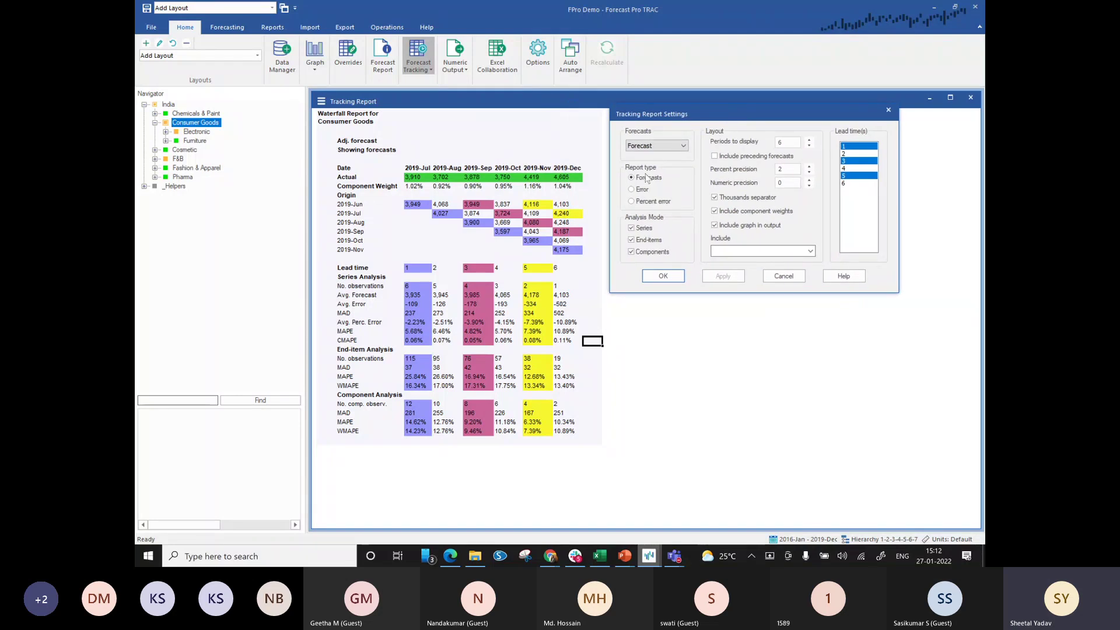
click(641, 191)
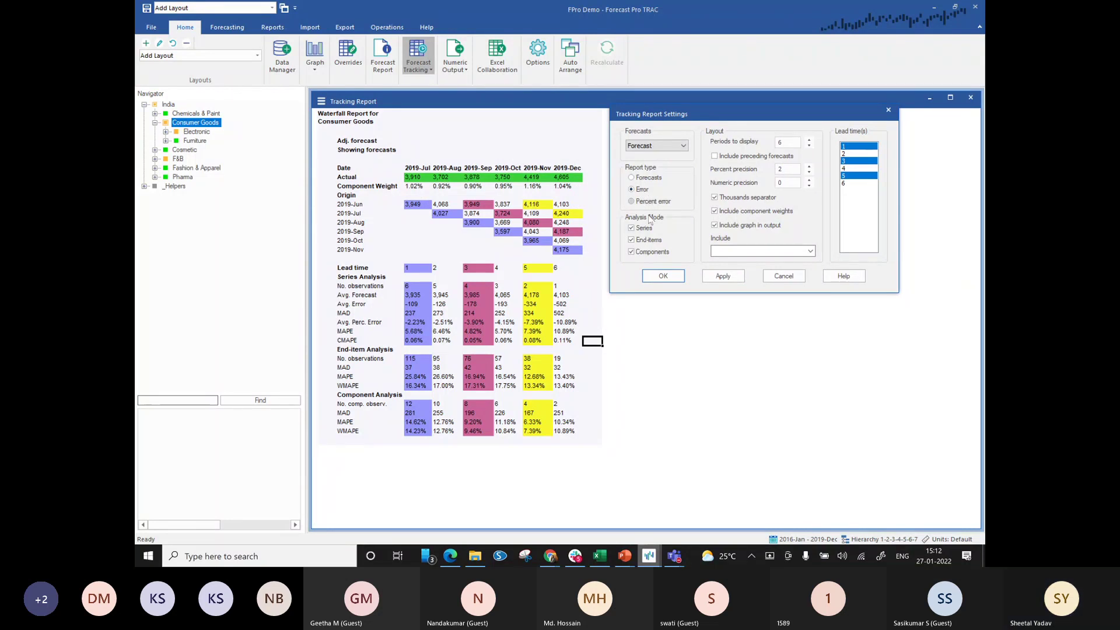
click(673, 280)
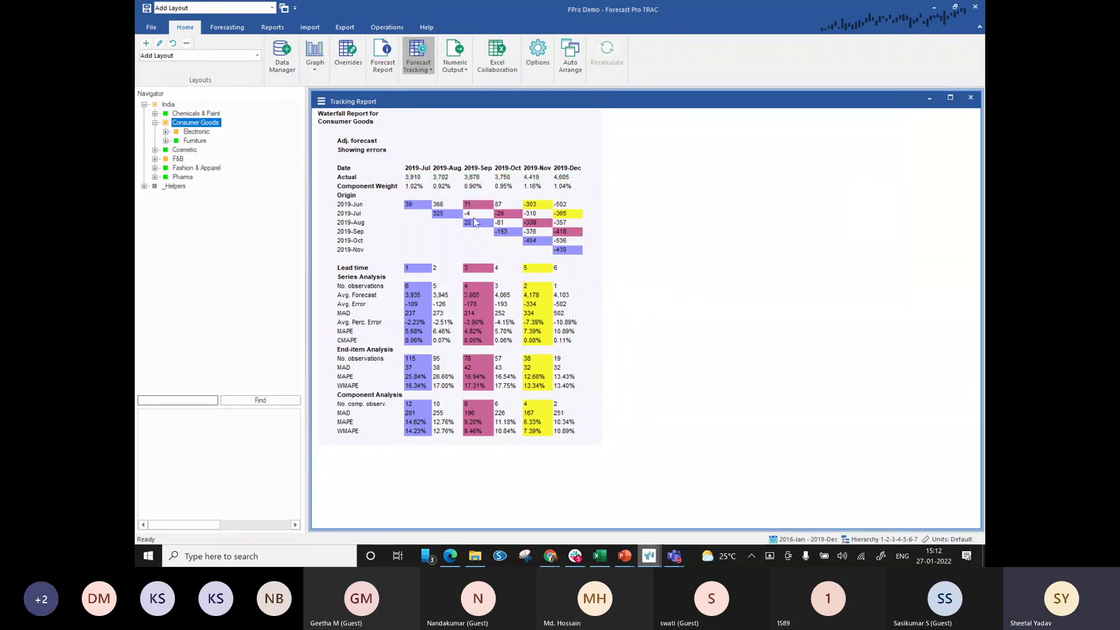
click(416, 208)
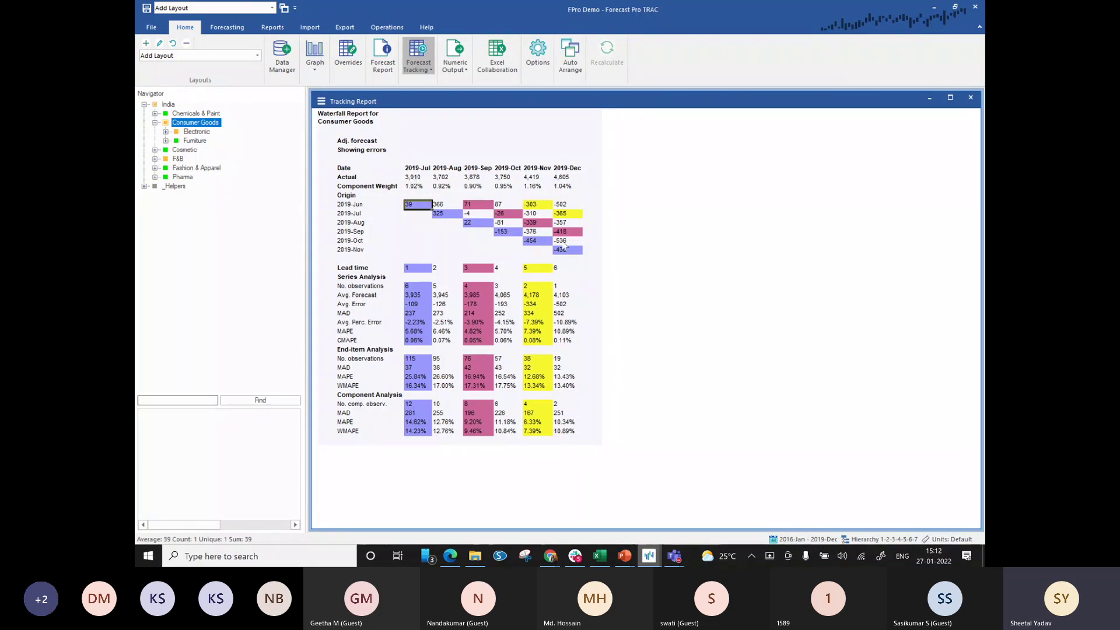
Change the waterfall report to show percent errors.
right_click(631, 197)
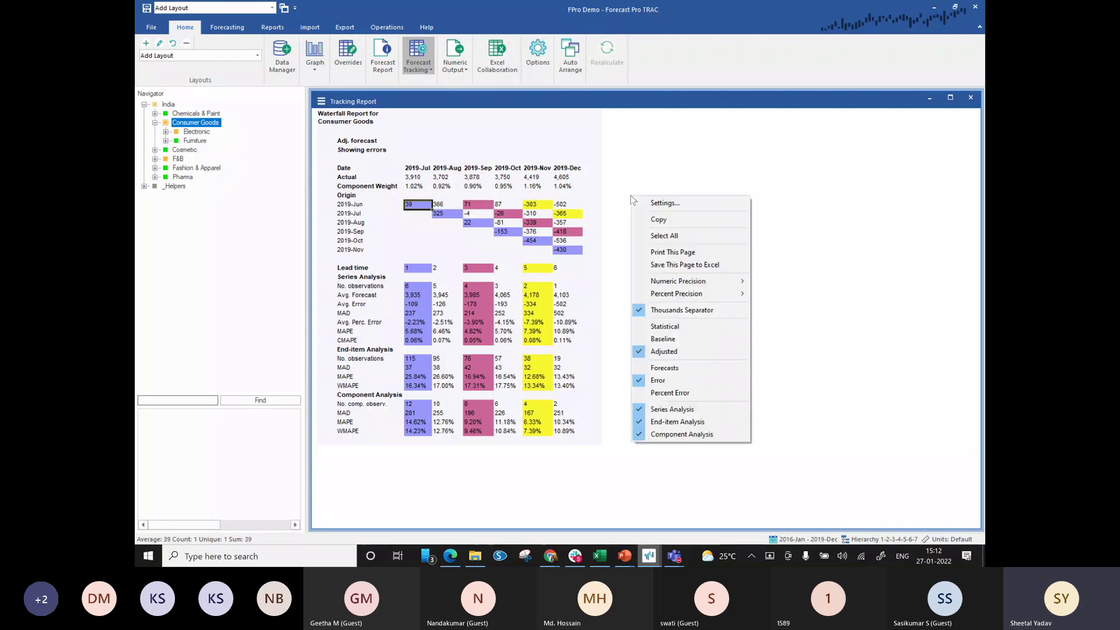
click(648, 205)
drag(526, 186, 731, 135)
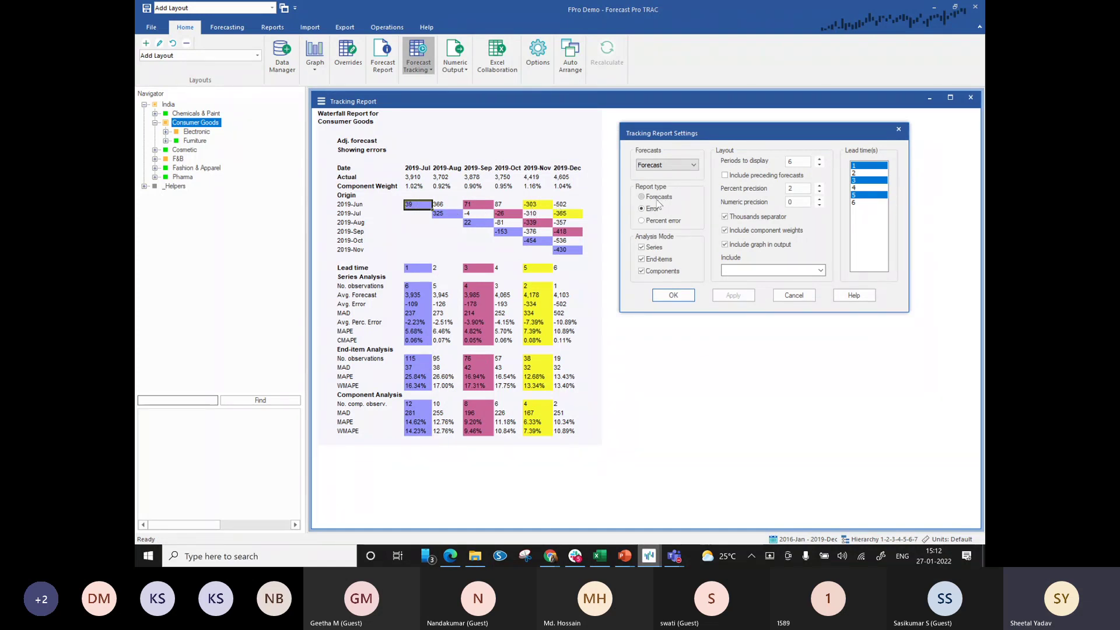
click(657, 220)
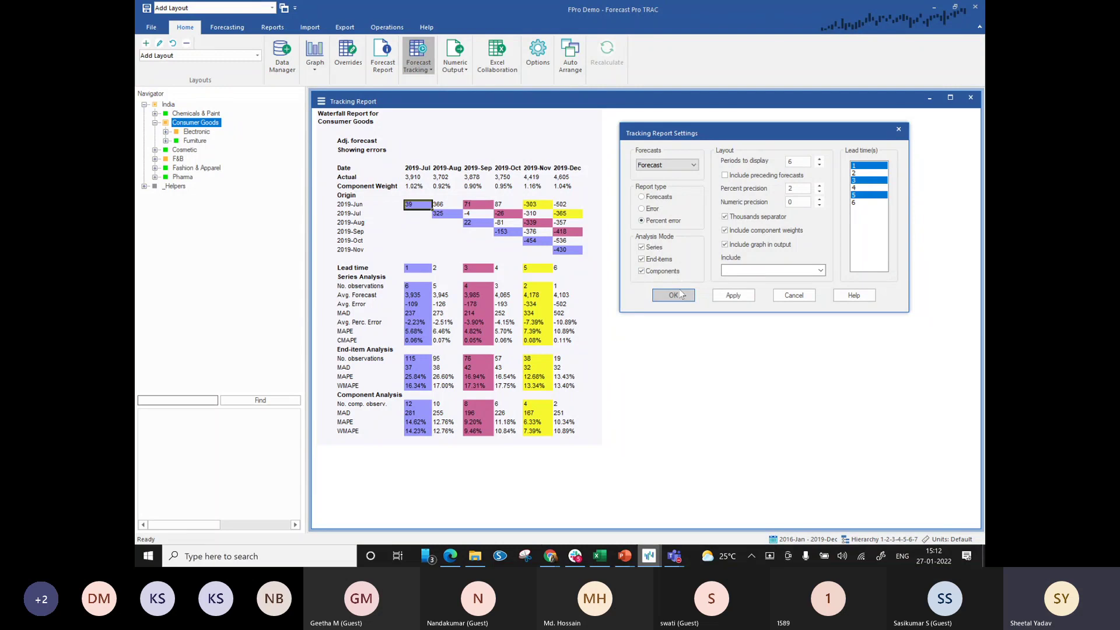
click(680, 294)
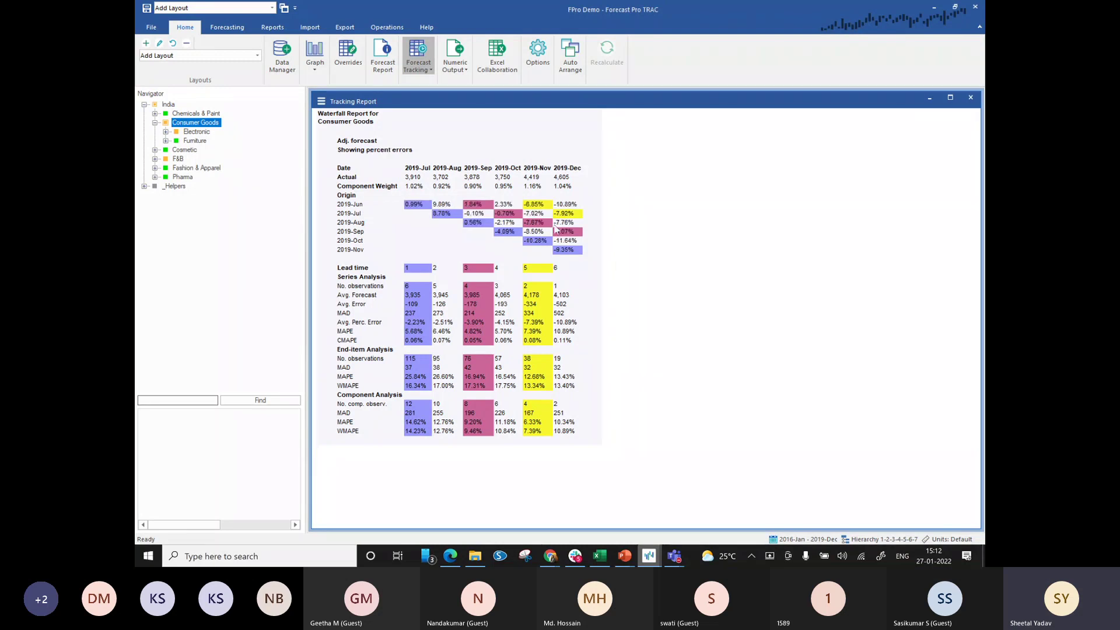
Set the report type back to Forecasts and limit the highlighted lead times to 1 only.
right_click(660, 221)
click(679, 228)
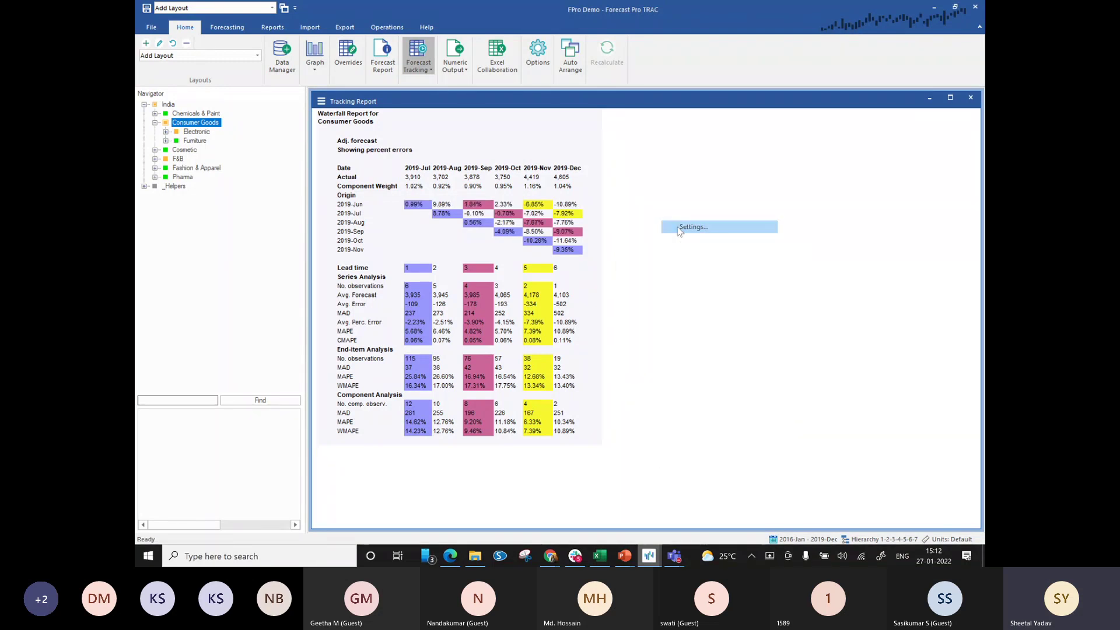
drag(548, 183, 738, 120)
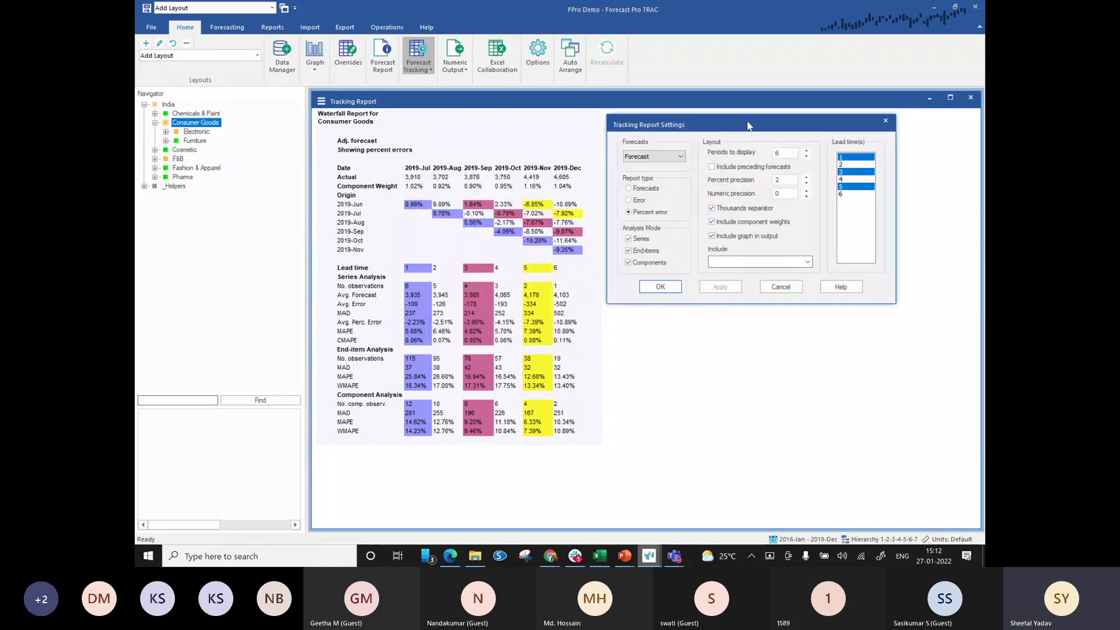
click(642, 191)
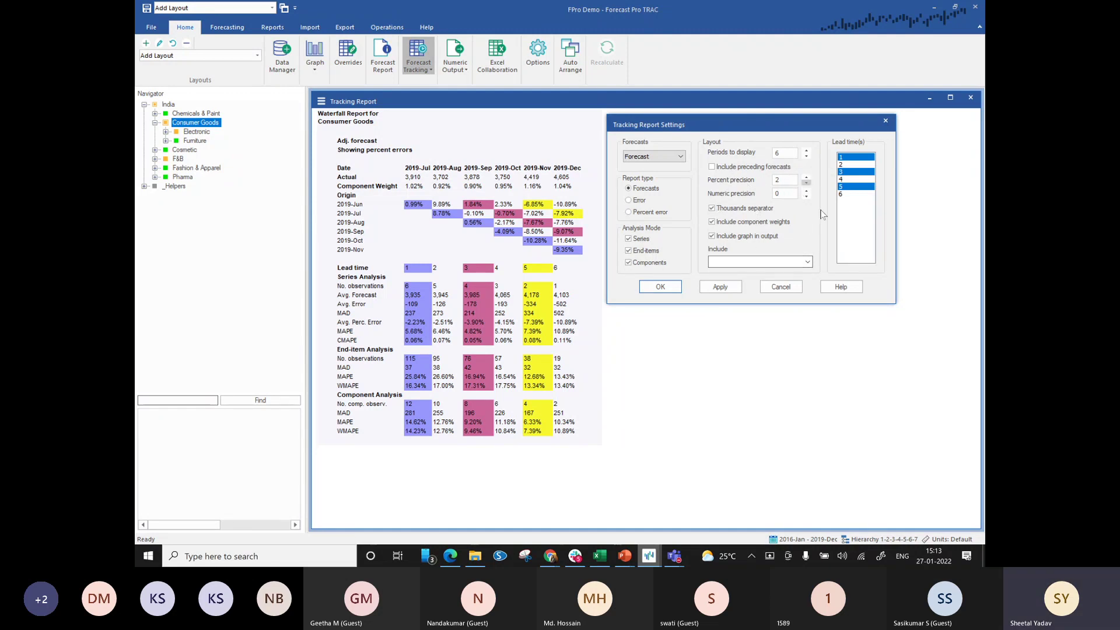
click(843, 159)
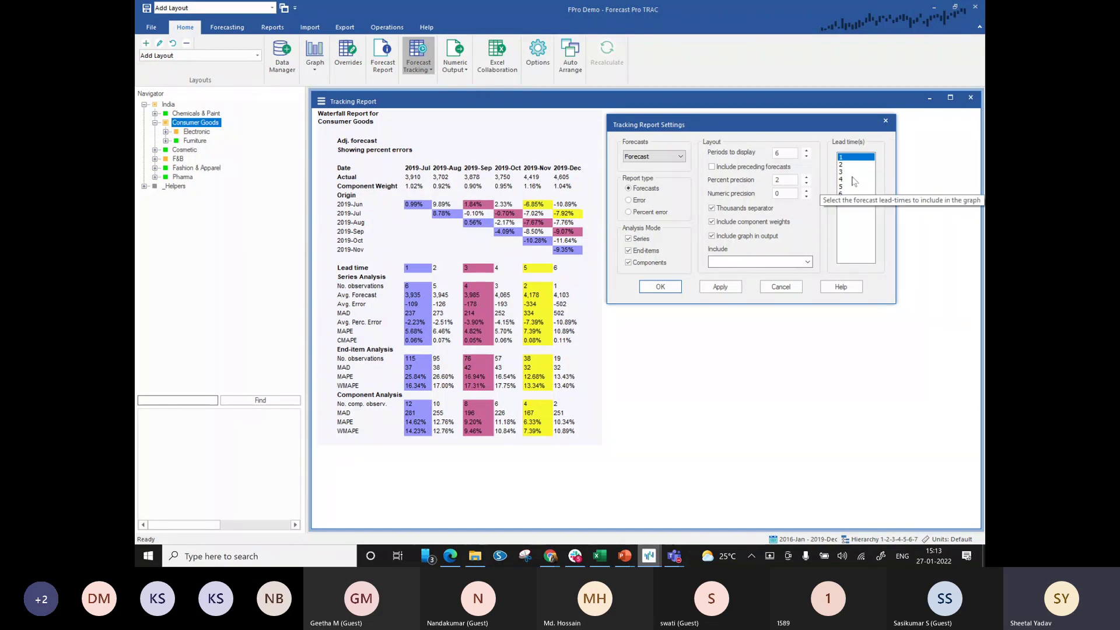
ctrl+click(850, 173)
ctrl+click(850, 187)
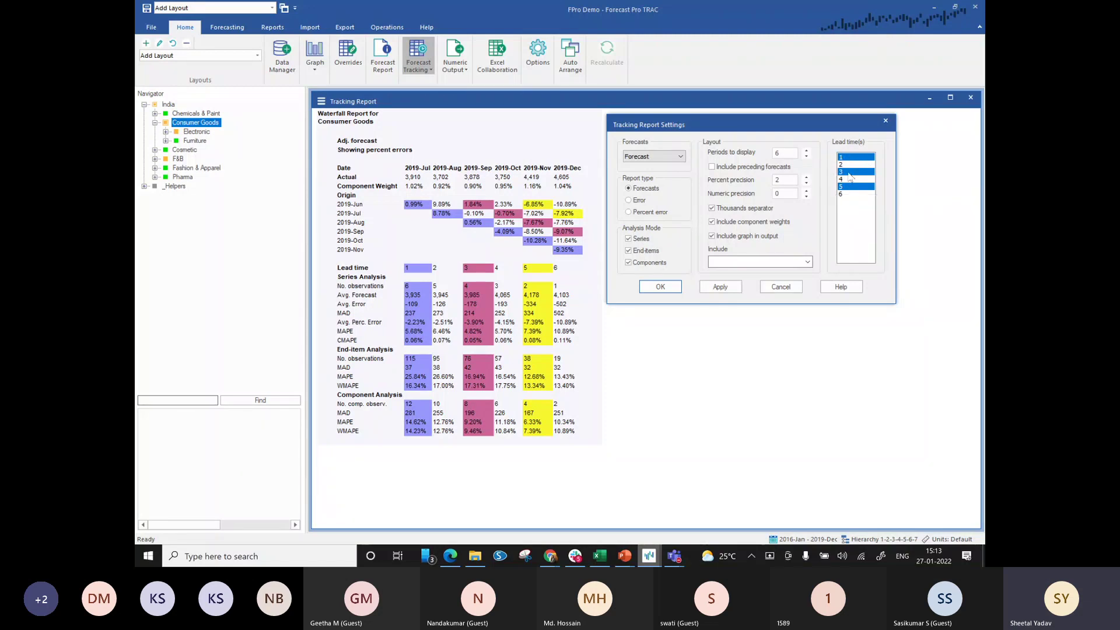
click(856, 187)
click(856, 172)
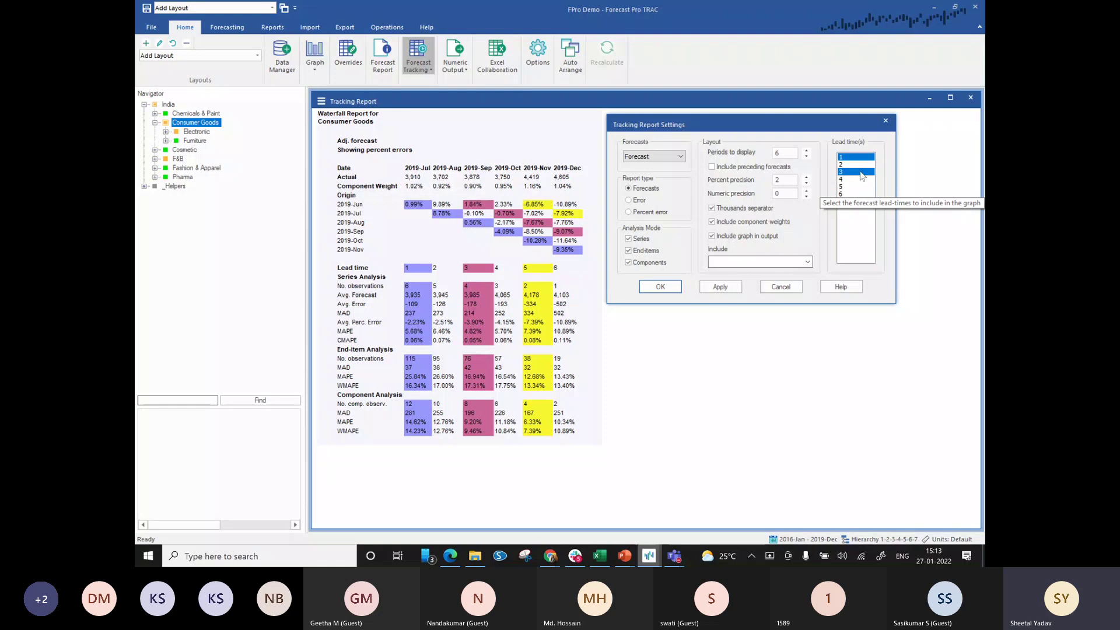
click(660, 287)
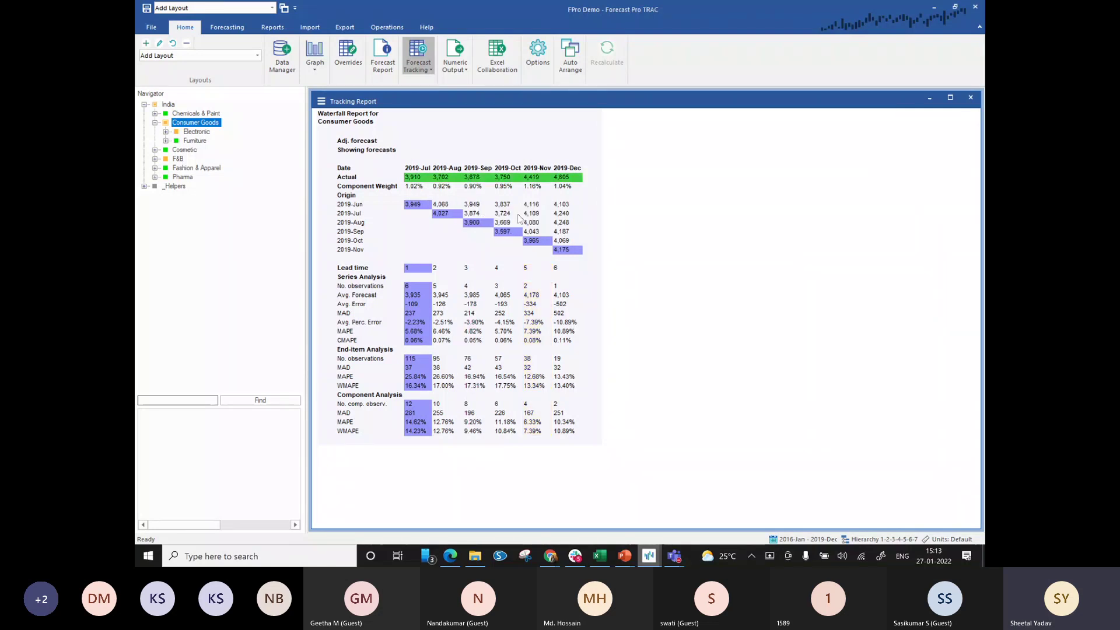
Add lead times 3 and 5 to the highlighted lead time 1 in the tracking report settings.
right_click(659, 198)
click(679, 202)
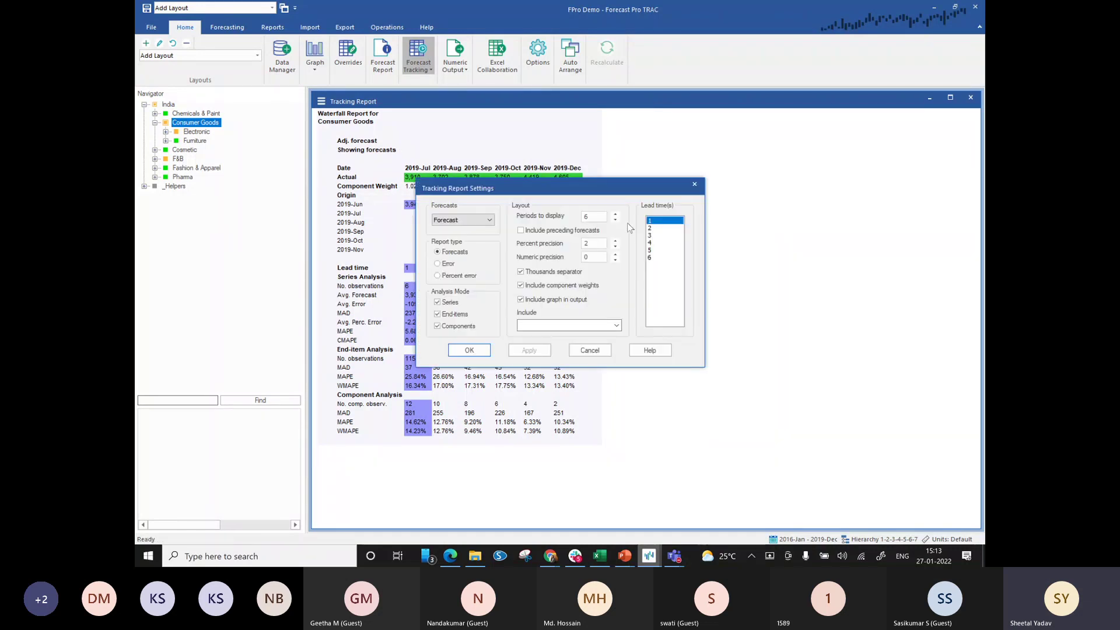
ctrl+click(659, 235)
ctrl+click(659, 249)
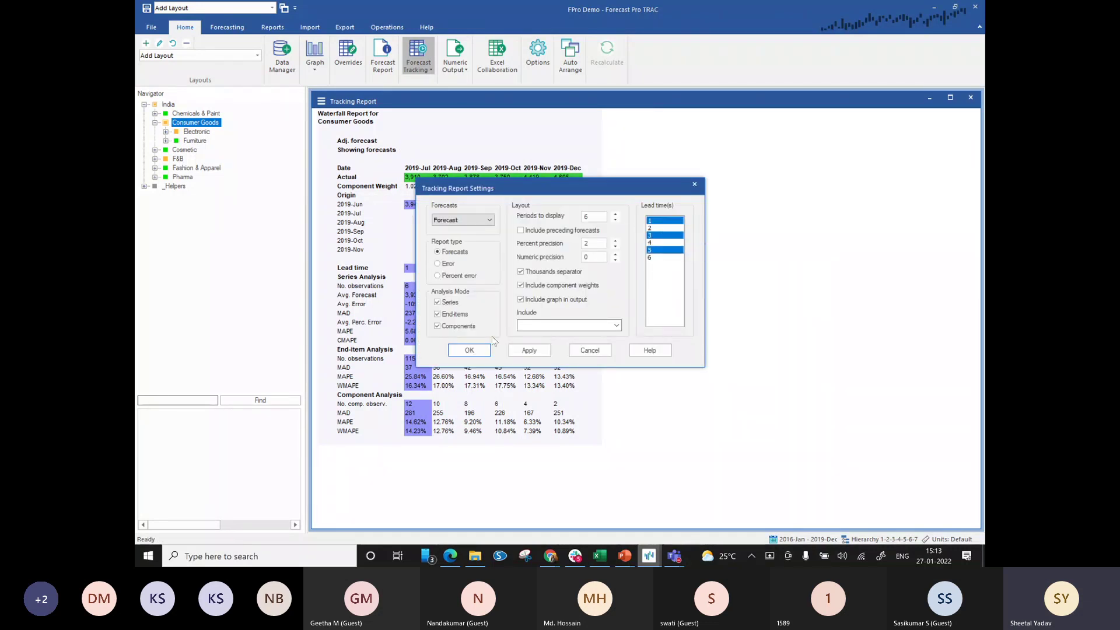
click(469, 350)
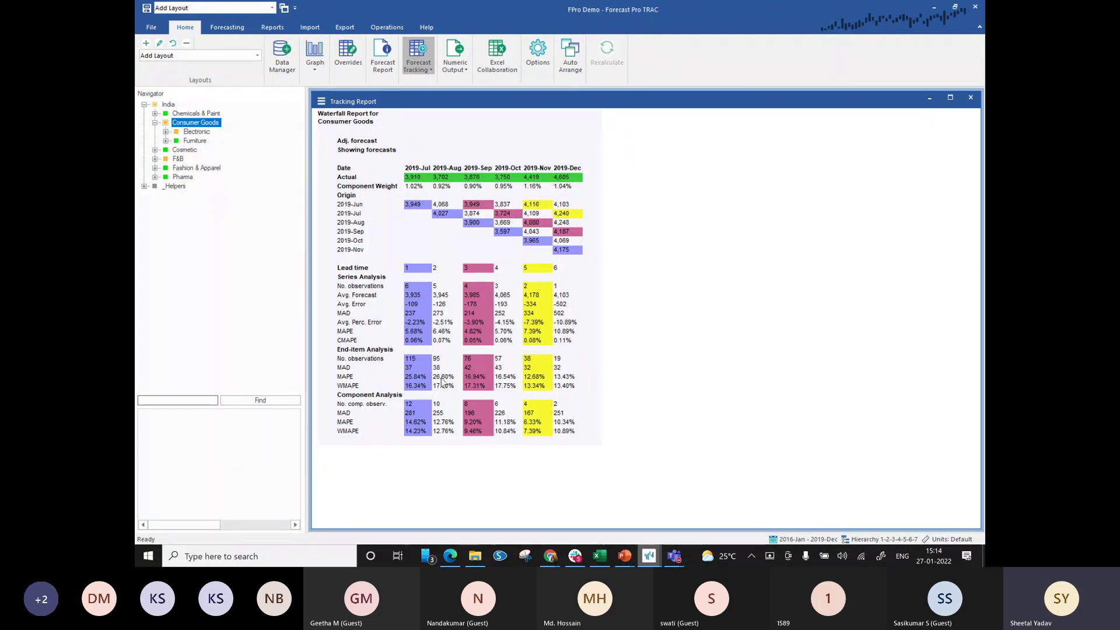
Examine the Avg. Forecast of lead time 1 against the blue forecasts of the 2019-Jun and 2019-Jul origins.
click(594, 352)
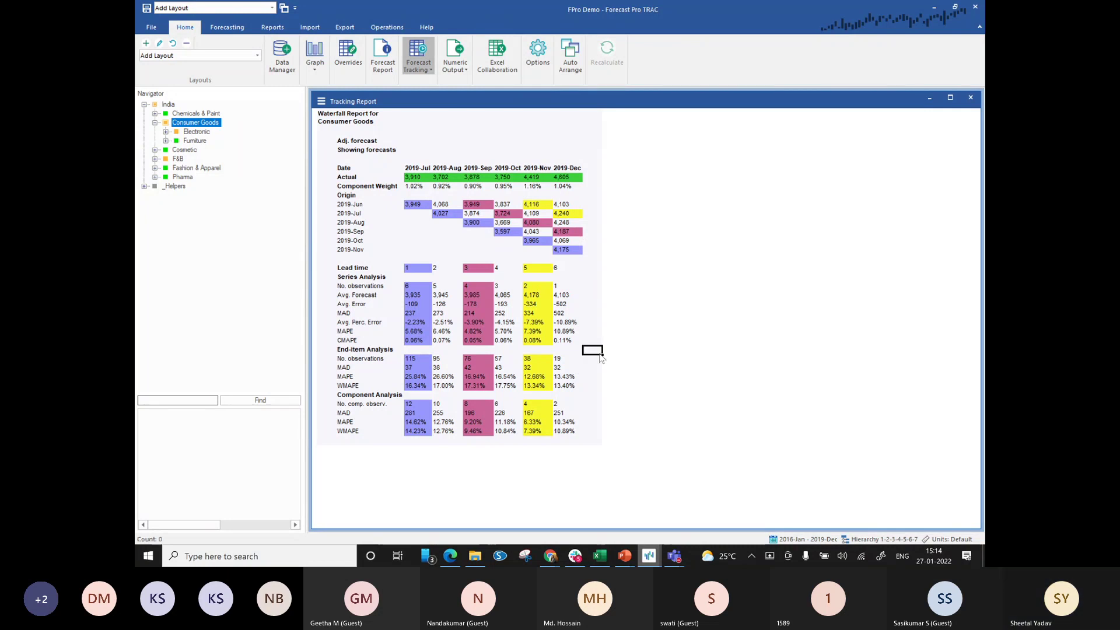
click(380, 296)
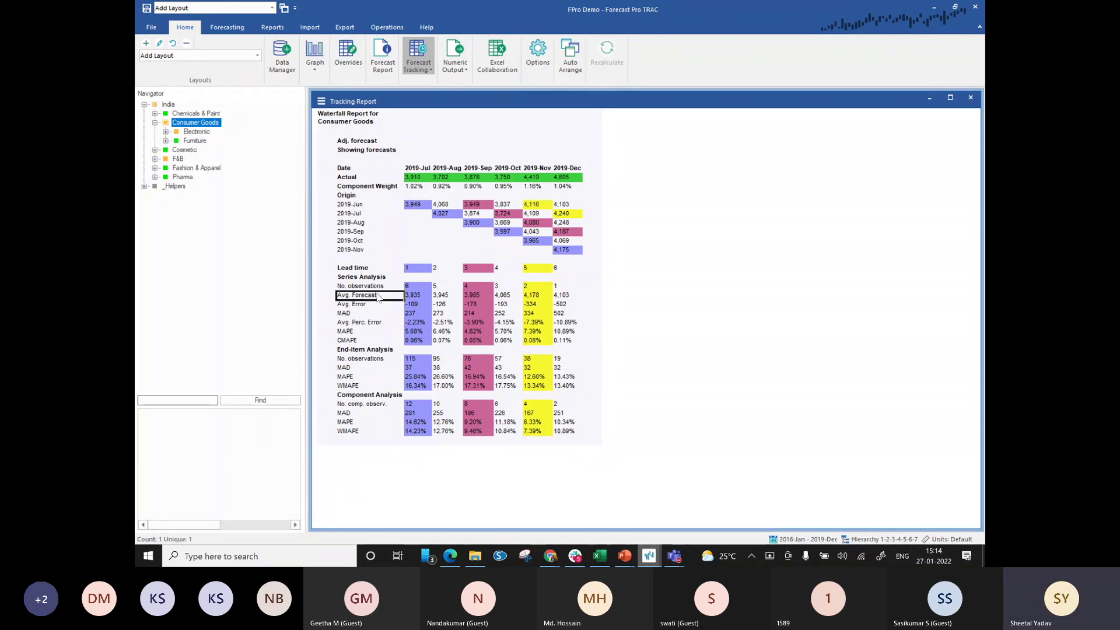
click(425, 299)
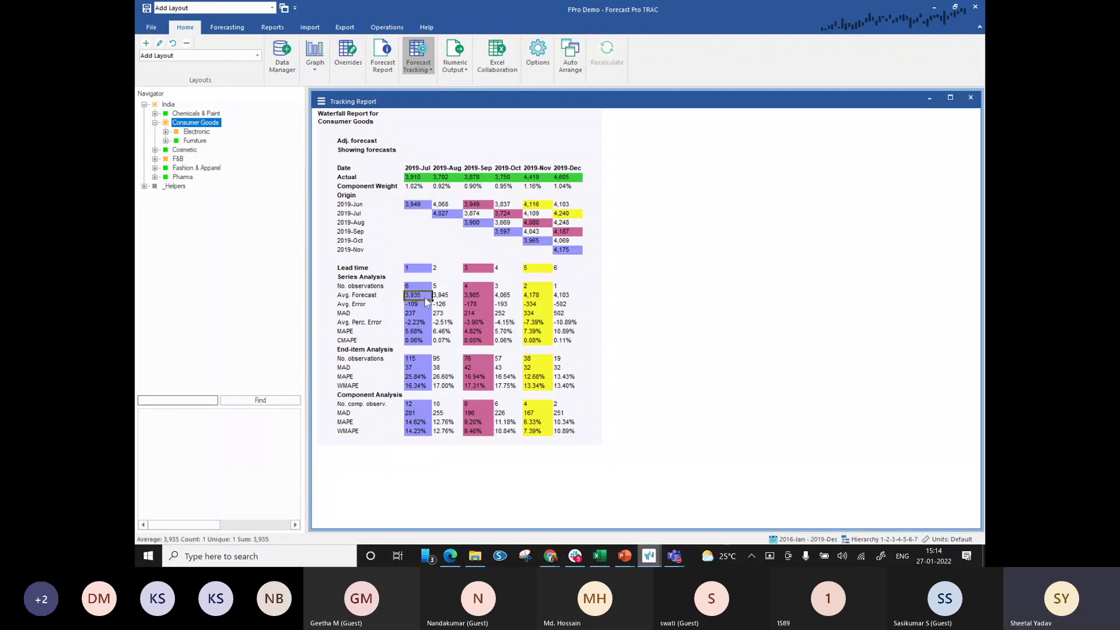
click(421, 207)
click(447, 216)
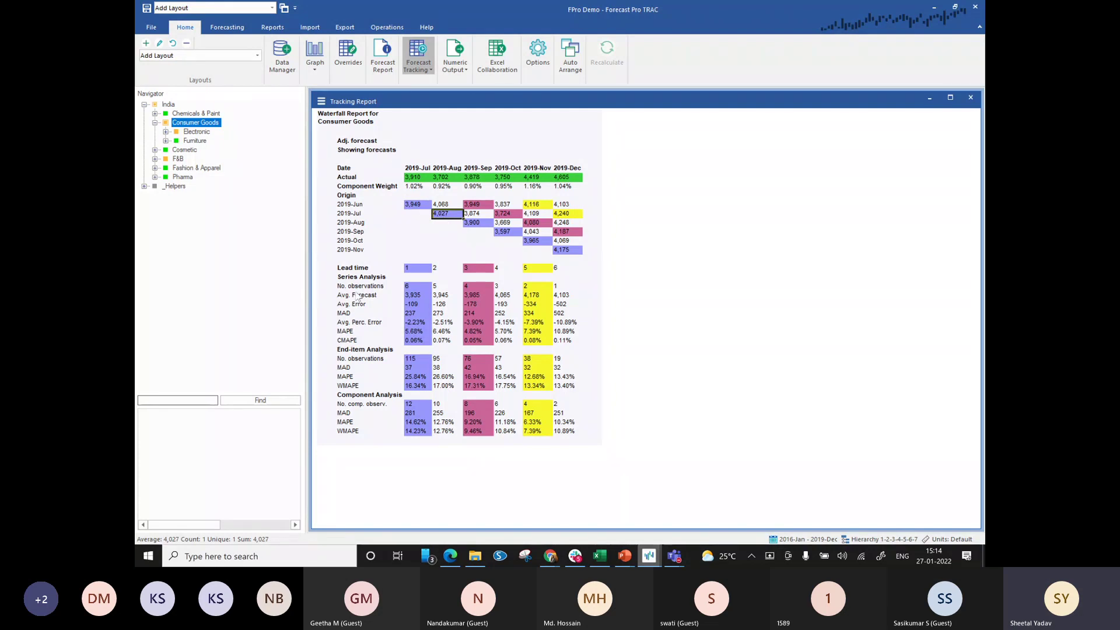
Trace the blue lead time 1 forecasts that make up the average, from the 2019-Jun to the 2019-Nov origin, twice.
click(414, 205)
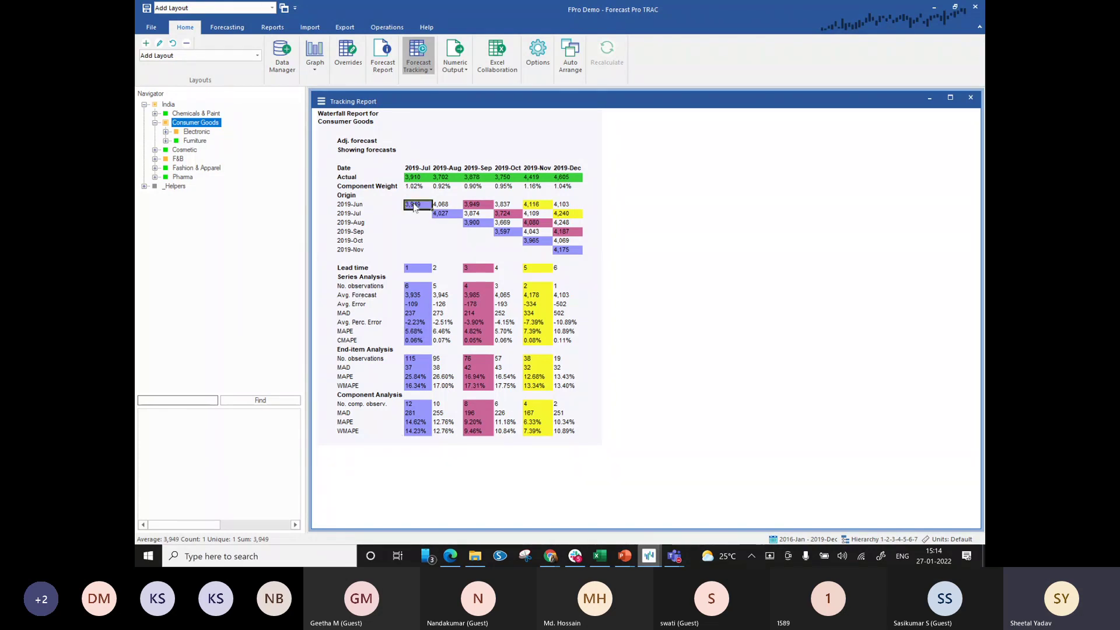
click(440, 217)
click(473, 224)
click(521, 233)
click(537, 241)
click(568, 251)
click(414, 206)
click(444, 215)
click(474, 226)
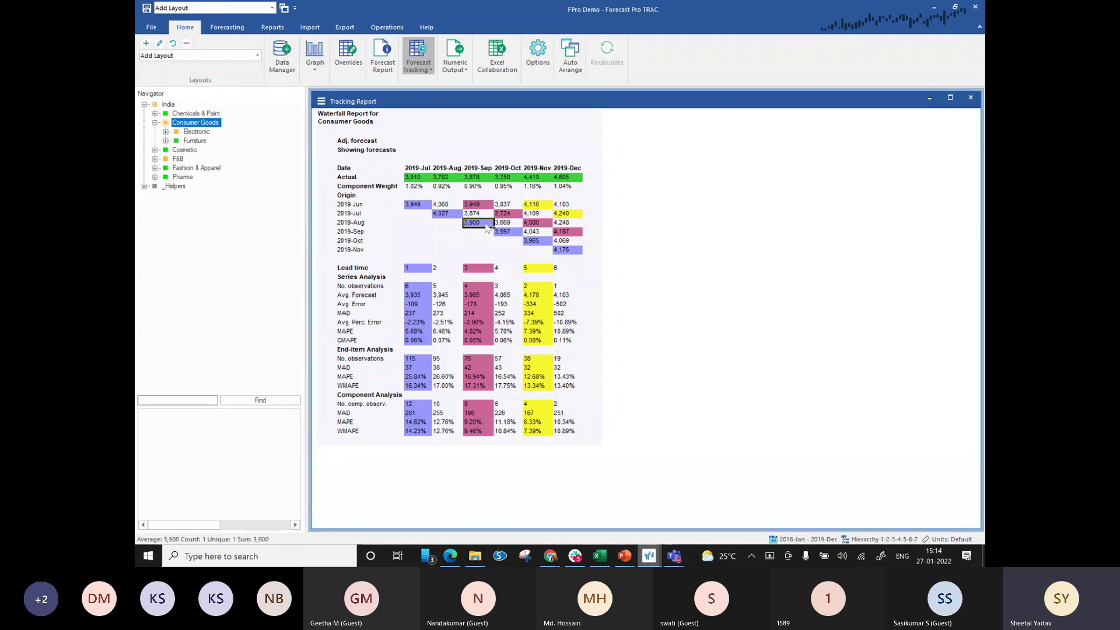
click(516, 235)
click(537, 242)
click(561, 252)
Examine the Avg. Forecast values for lead times 1, 2, 4 and 5 in the Series Analysis.
click(418, 296)
click(450, 296)
click(506, 296)
click(538, 295)
Select the Avg. Error of lead time 1 and switch the waterfall report to show errors.
click(418, 306)
right_click(630, 182)
click(649, 187)
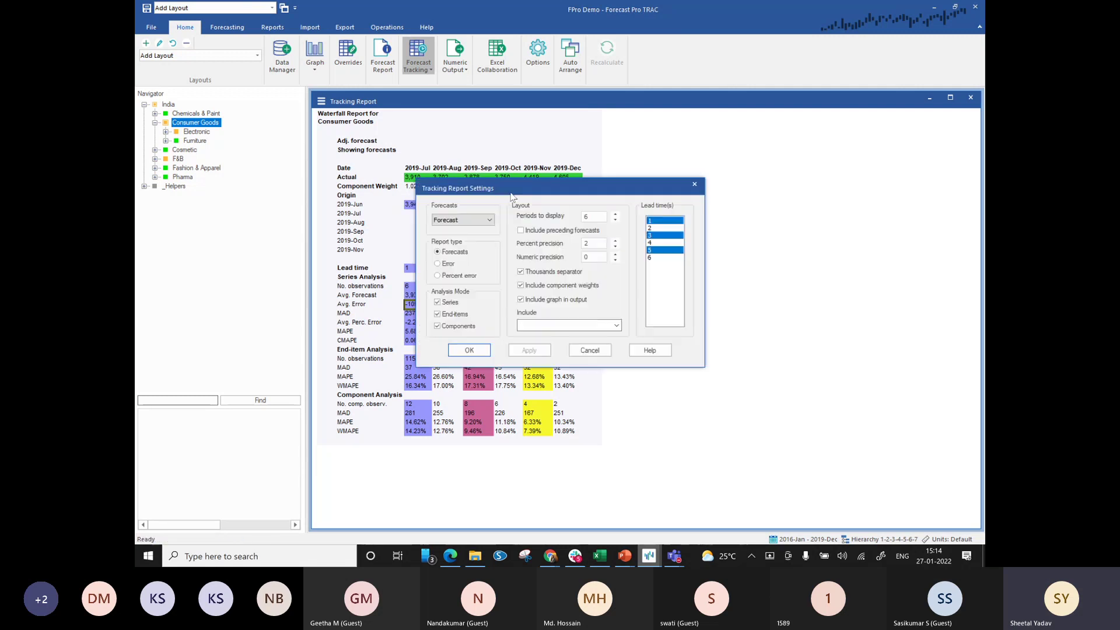
click(473, 350)
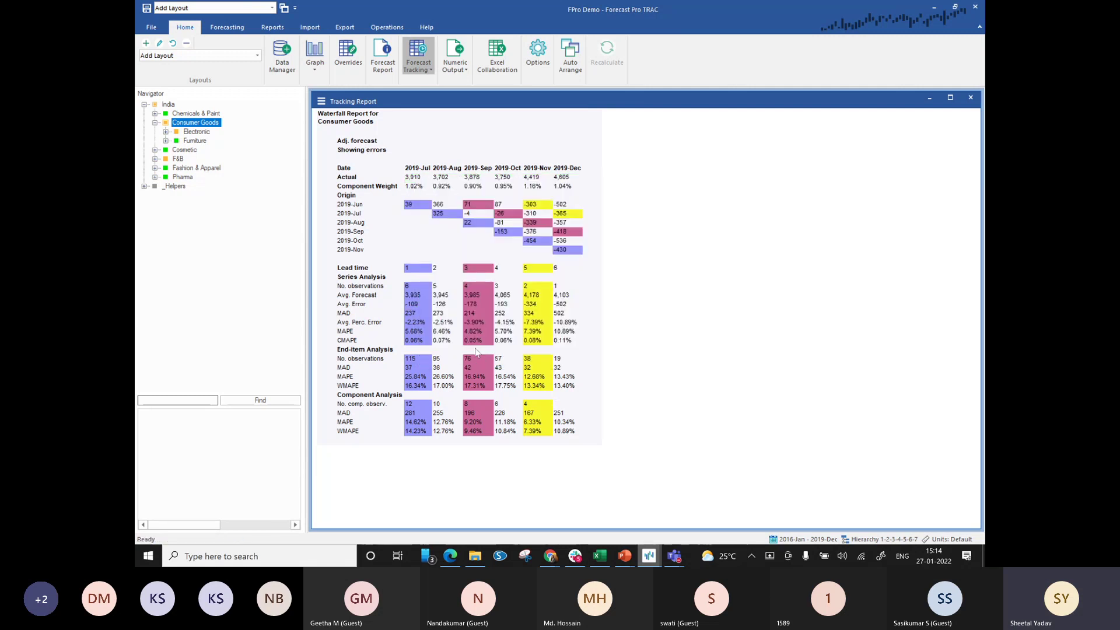
Trace the blue lead time 1 errors from the 2019-Jul to the 2019-Nov origin.
click(441, 217)
click(474, 226)
click(512, 239)
click(532, 242)
click(577, 253)
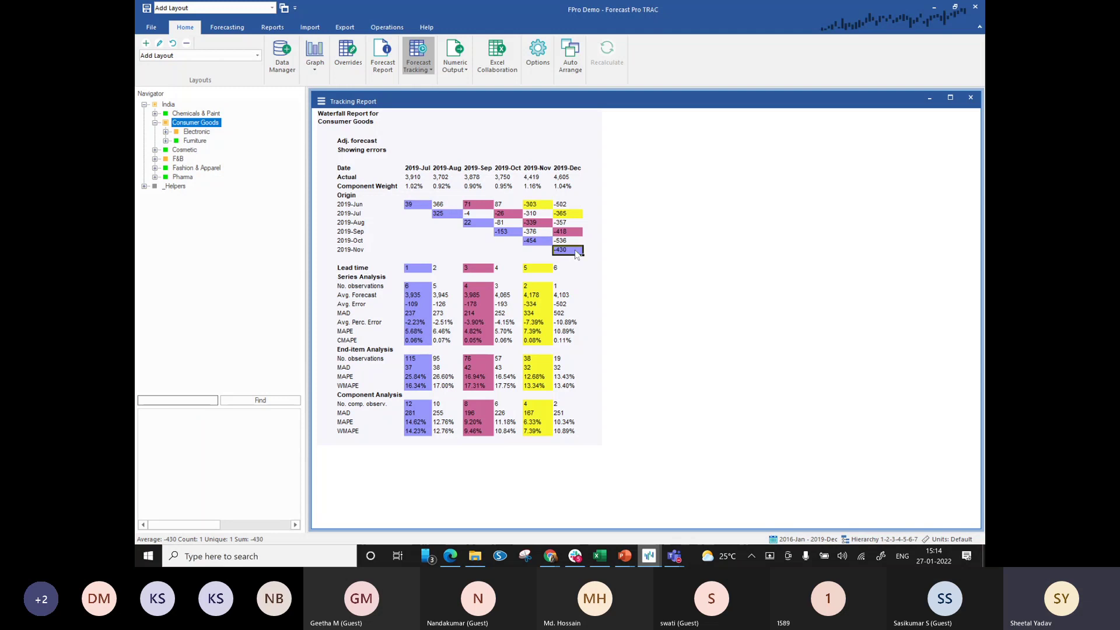
Recheck the lead time 1 errors of the 2019-Sep to 2019-Nov origins and compare the Avg. Error with the 2019-Jun origin's error.
click(505, 233)
click(533, 242)
click(558, 252)
click(506, 233)
click(425, 302)
click(415, 209)
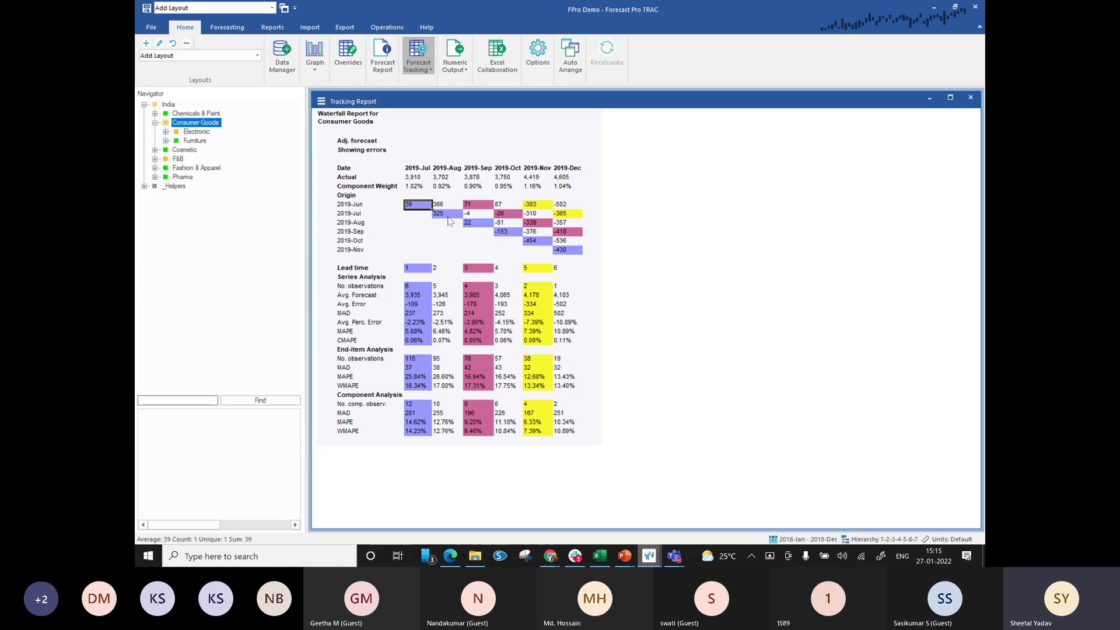
Follow the lead time 1 errors along the diagonal to 2019-Dec and check the Avg. Error of lead time 2.
click(447, 213)
click(477, 222)
click(505, 233)
click(538, 243)
click(569, 251)
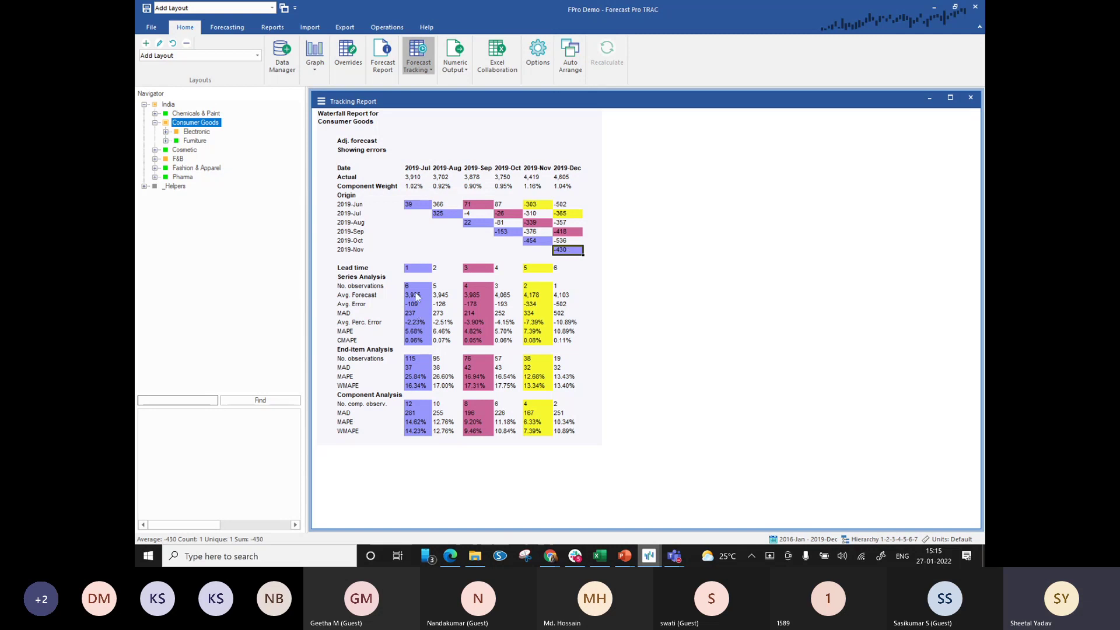
click(451, 305)
Set the waterfall report back to showing forecasts in its settings.
right_click(628, 226)
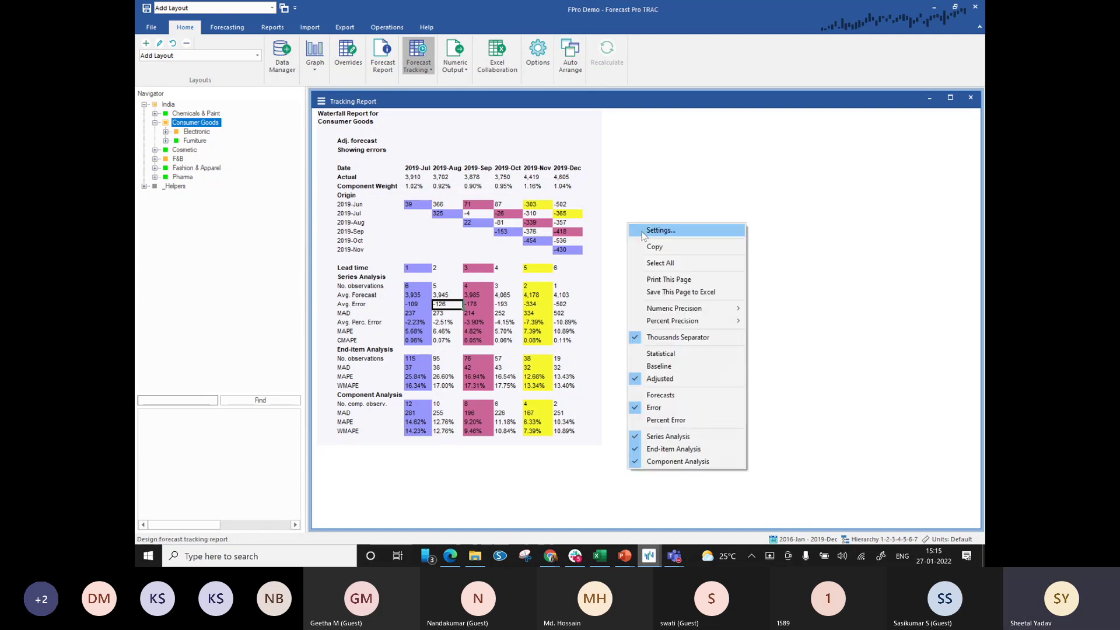
click(648, 229)
click(453, 253)
click(482, 352)
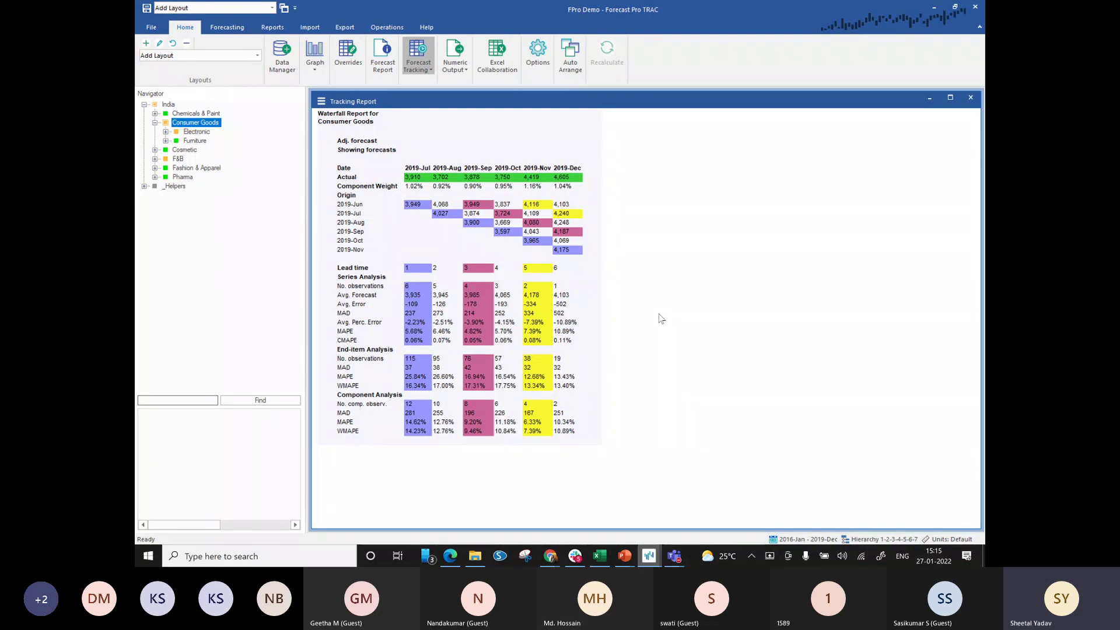
Examine the MAD row of the Series Analysis, including the lead time 1 value.
click(366, 315)
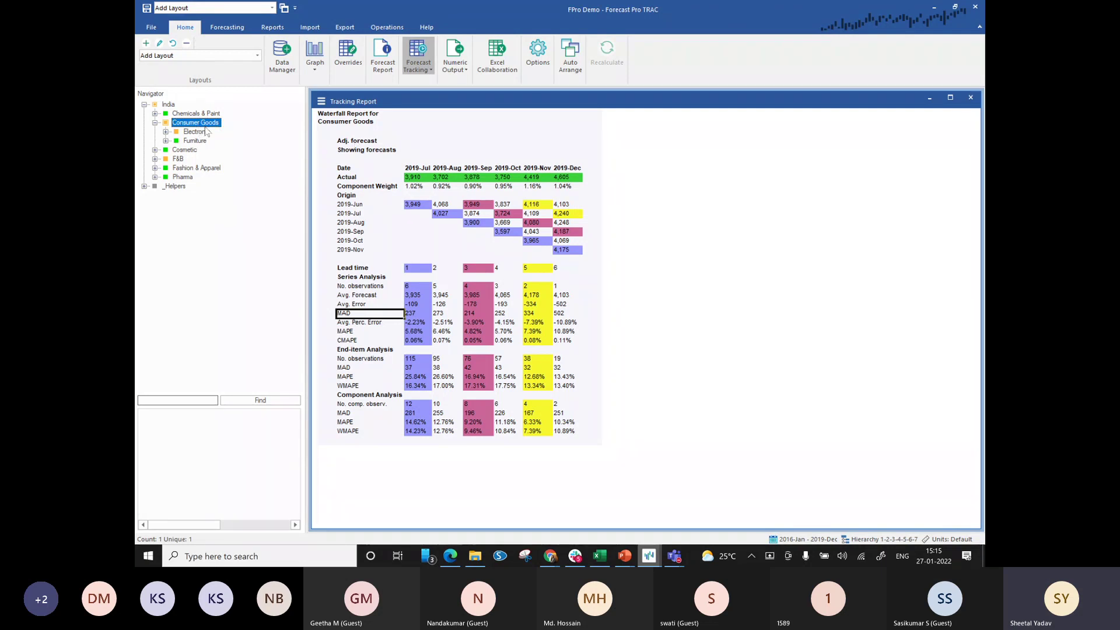
mouse_move(205, 131)
click(591, 315)
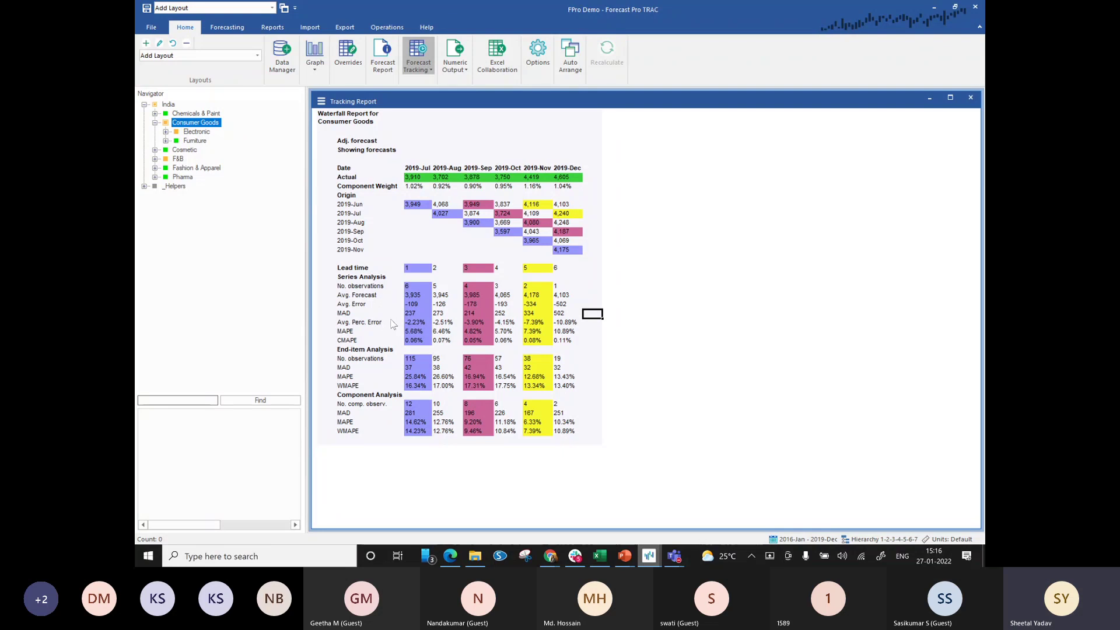
click(429, 315)
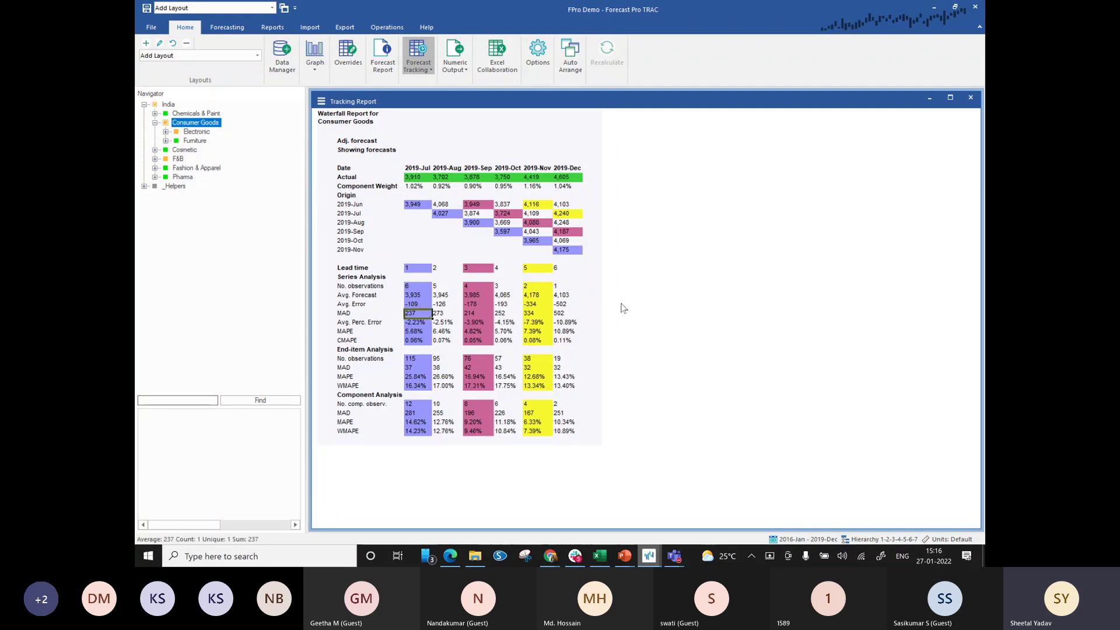
click(594, 316)
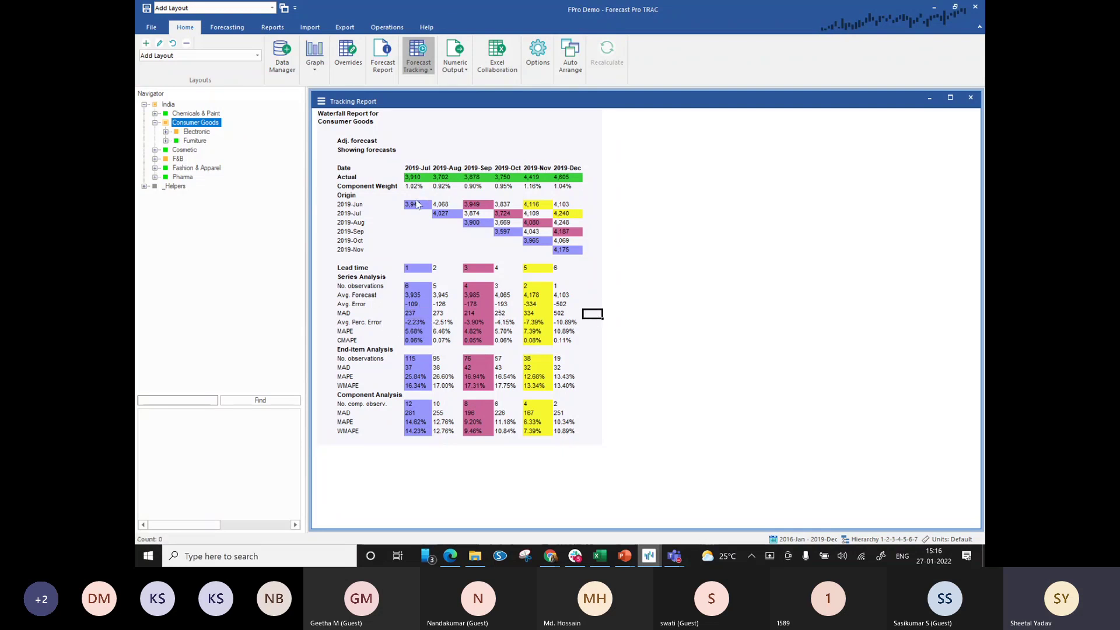
Compare the 2019-Jun origin's 2019-Jul forecast with the 2019-Jul actual and the lead time 1 MAD.
click(412, 204)
click(418, 178)
click(414, 205)
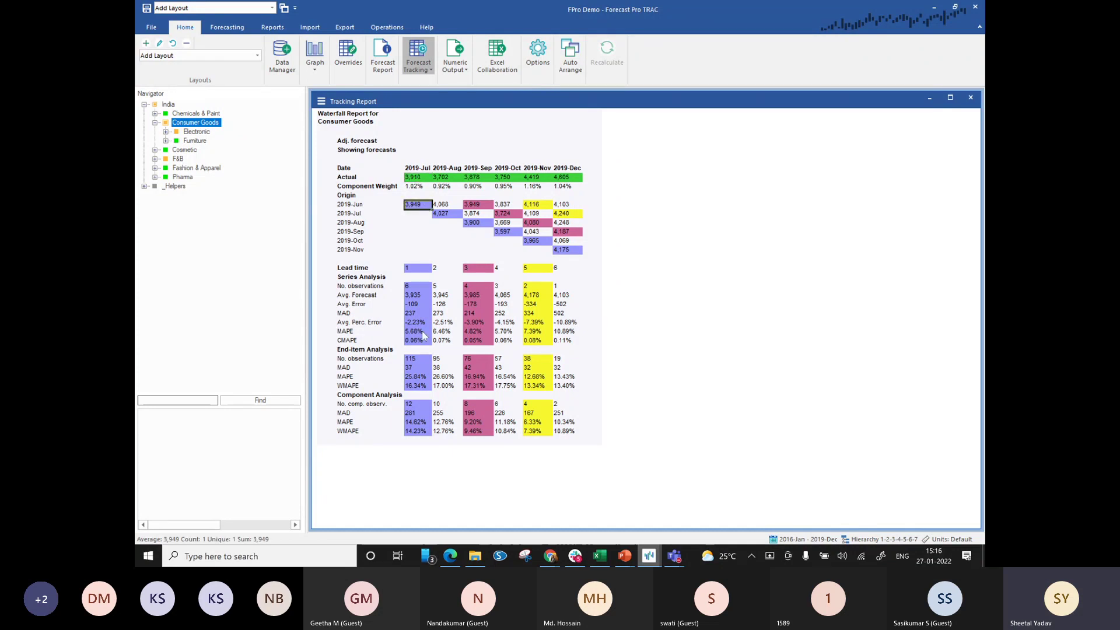
click(415, 315)
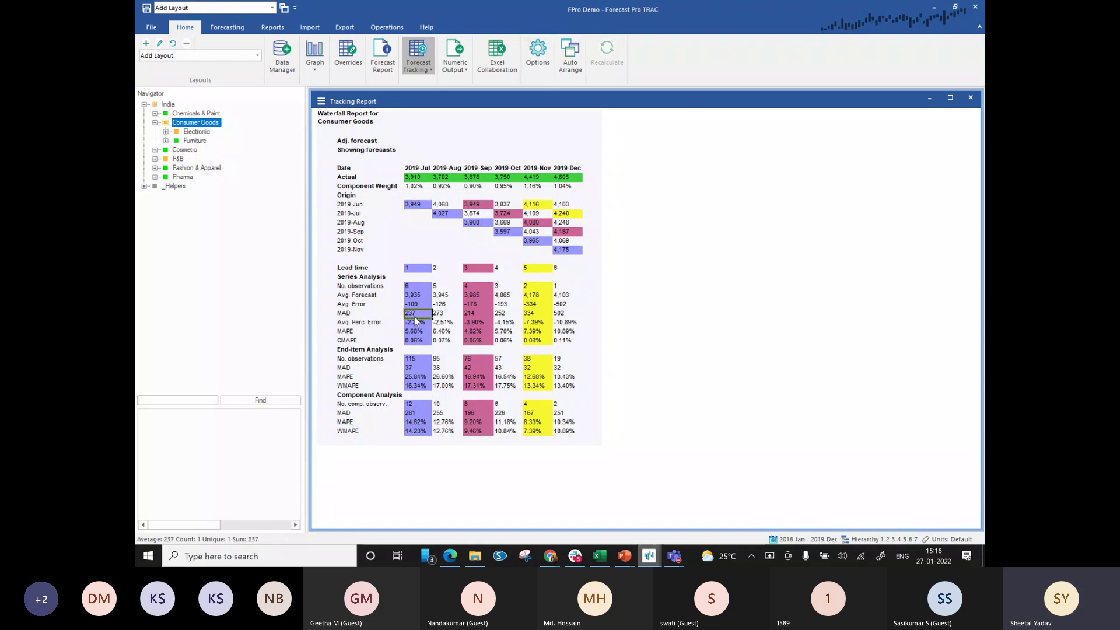
click(412, 208)
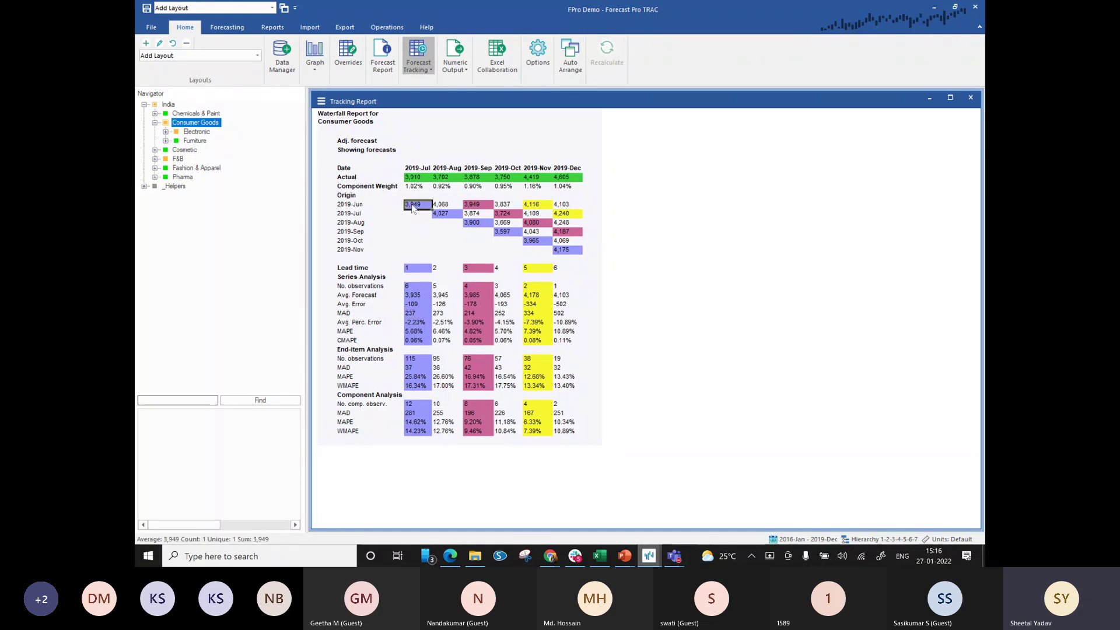
Trace the lead time 1 forecasts of the 2019-Jun to 2019-Aug origins and check the lead time 1 number of observations.
click(417, 178)
click(447, 214)
click(476, 223)
click(426, 207)
click(425, 288)
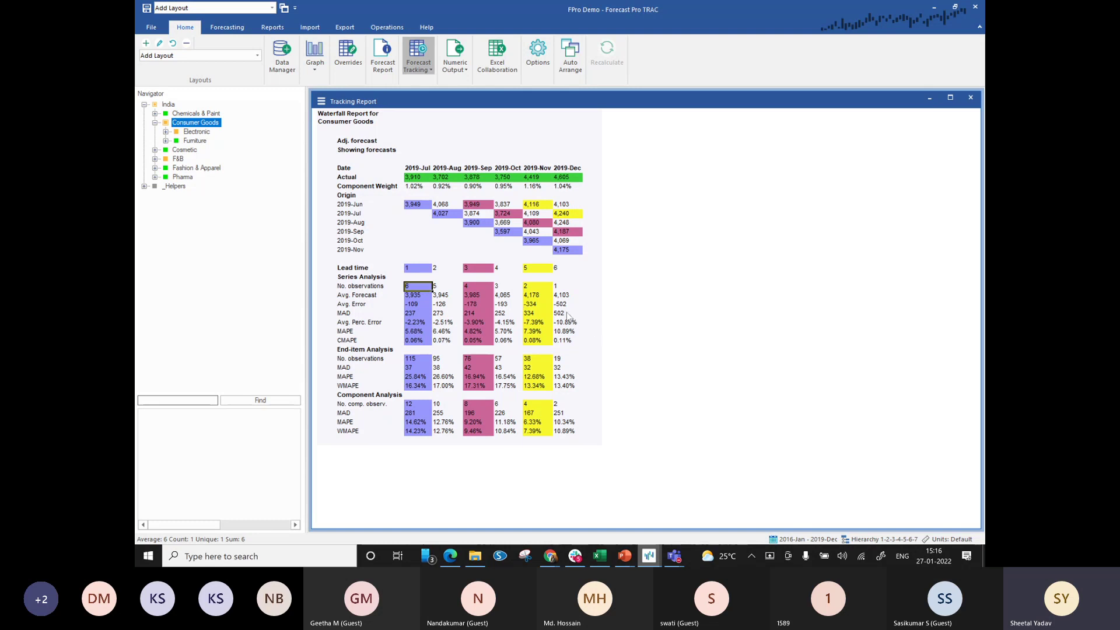
Compare the 2019-Jun origin's 2019-Dec forecast with the actual, then with the Avg. Error and MAD of lead time 6.
click(568, 315)
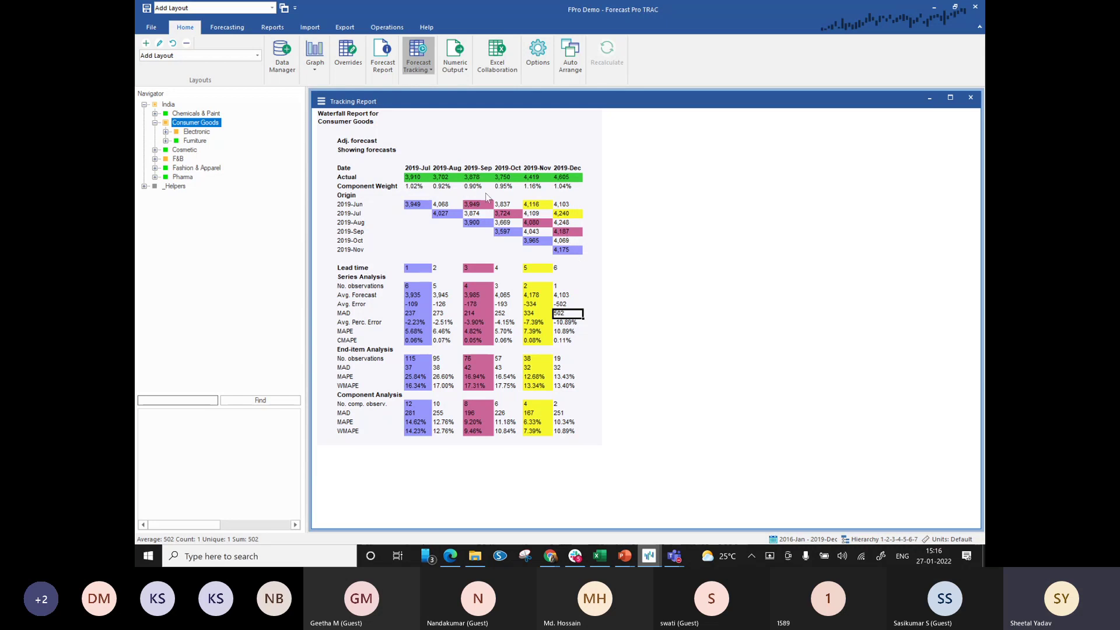
click(576, 207)
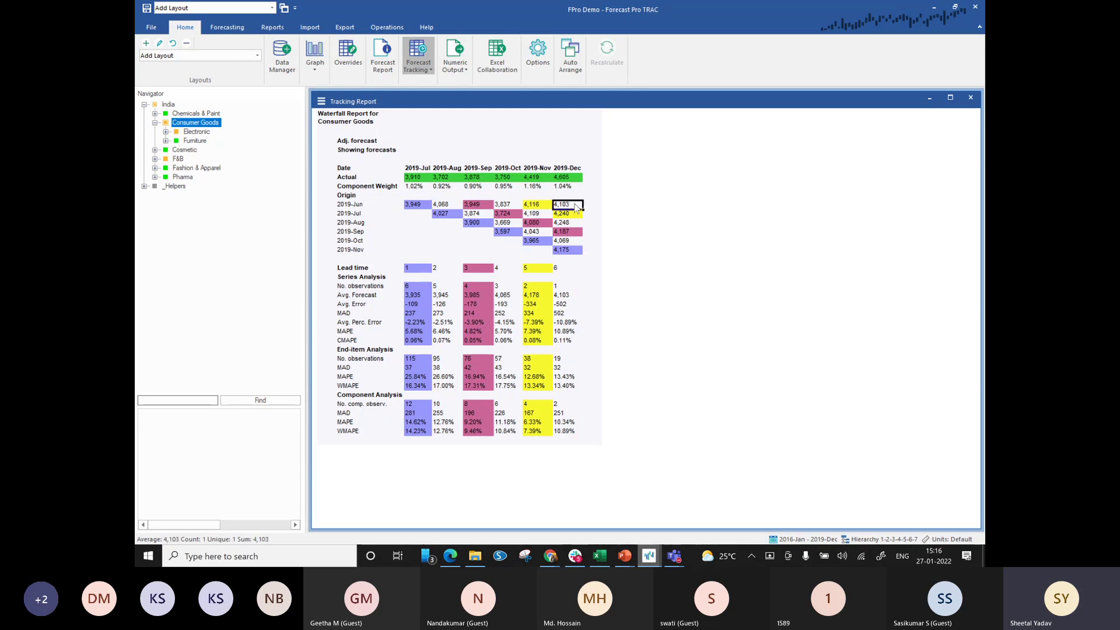
click(566, 179)
click(566, 315)
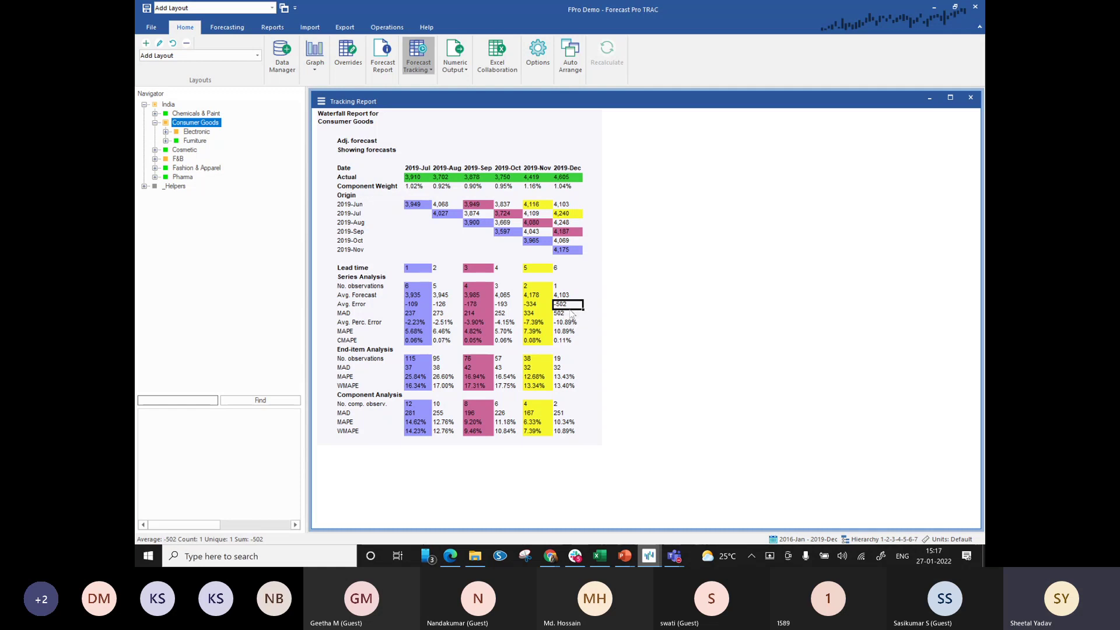
click(571, 305)
click(572, 314)
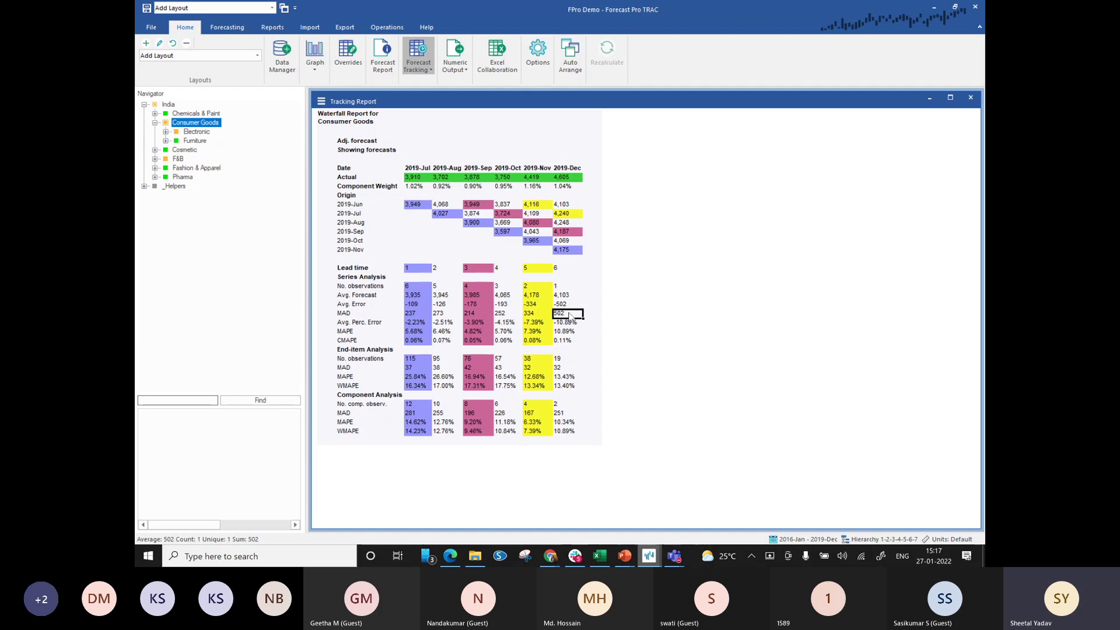
click(576, 207)
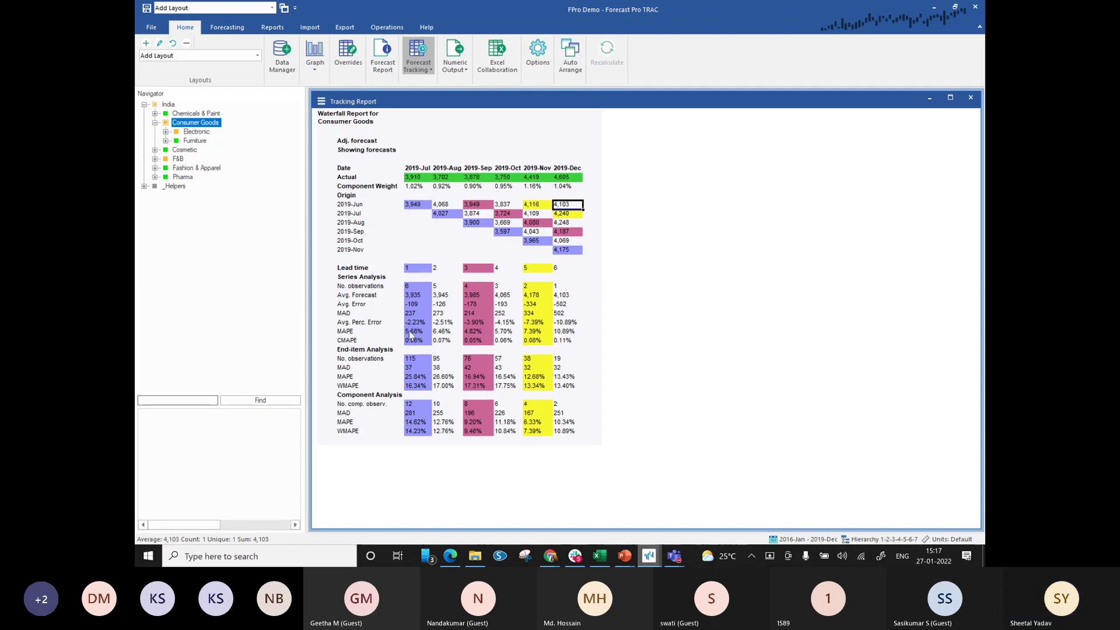
Review how the Series Analysis MAPE relates to lead time 1 by comparing the 2019-Jul forecast with its actual.
click(355, 334)
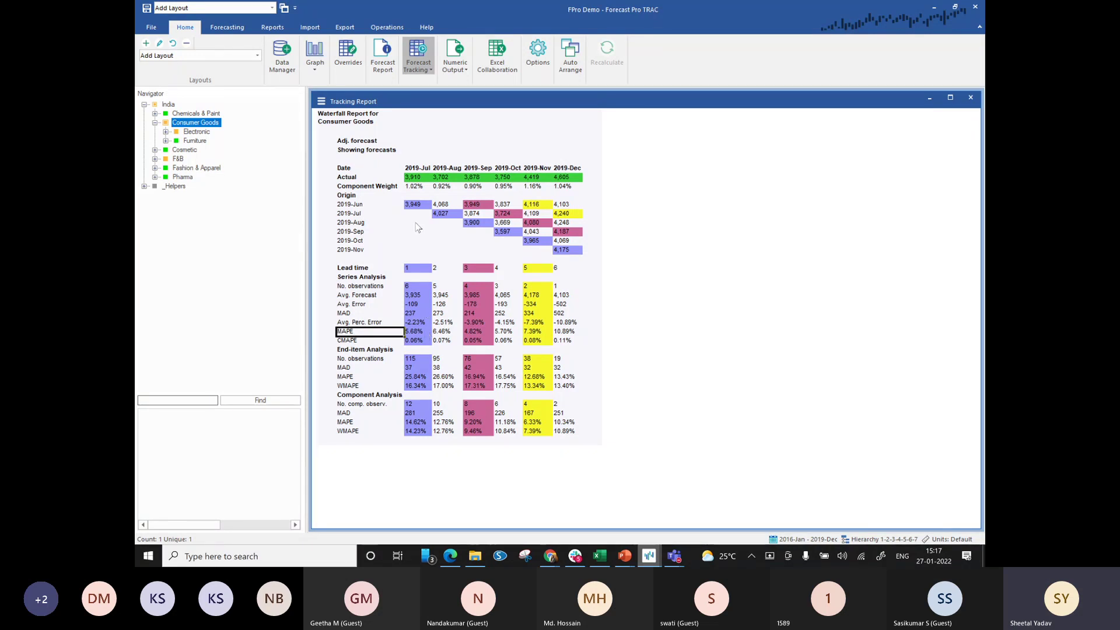
click(416, 286)
click(419, 269)
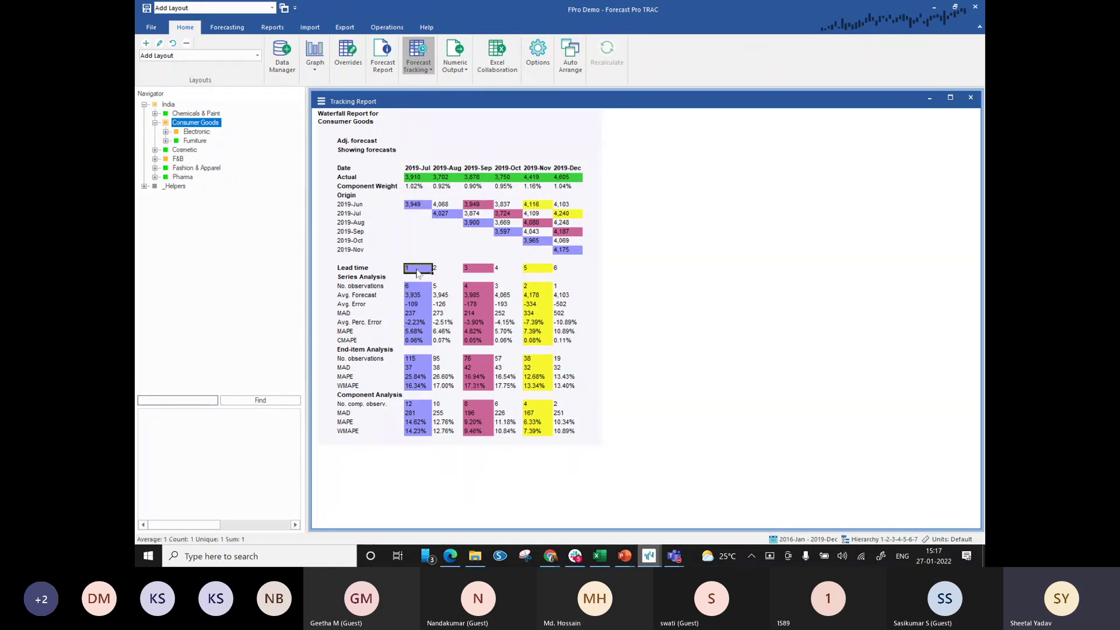
click(421, 208)
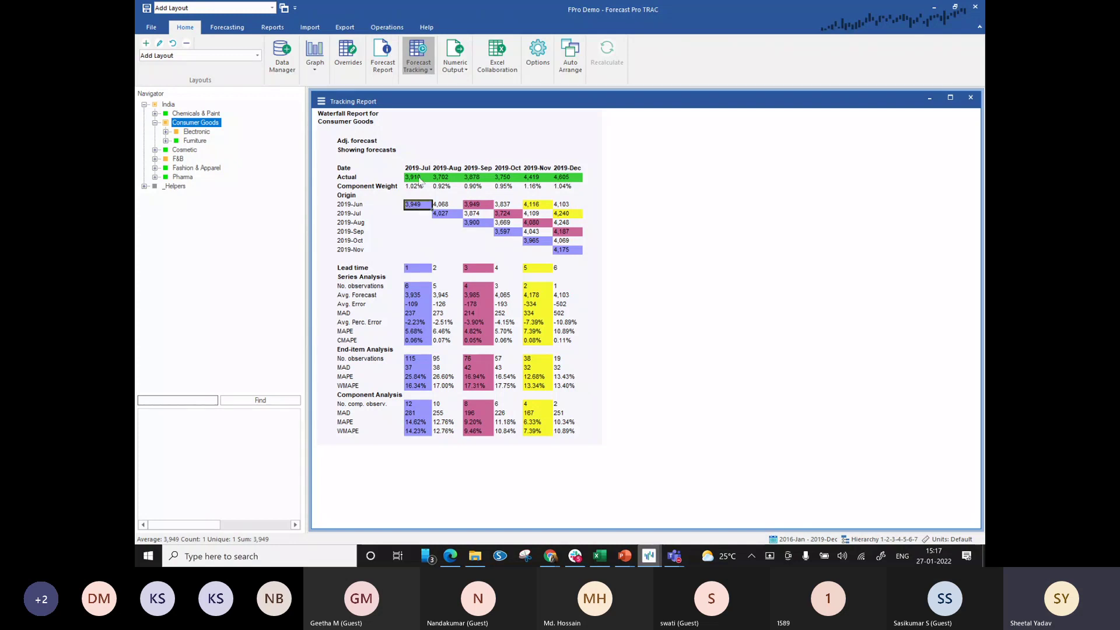
click(418, 178)
click(417, 208)
click(416, 178)
click(413, 209)
click(417, 179)
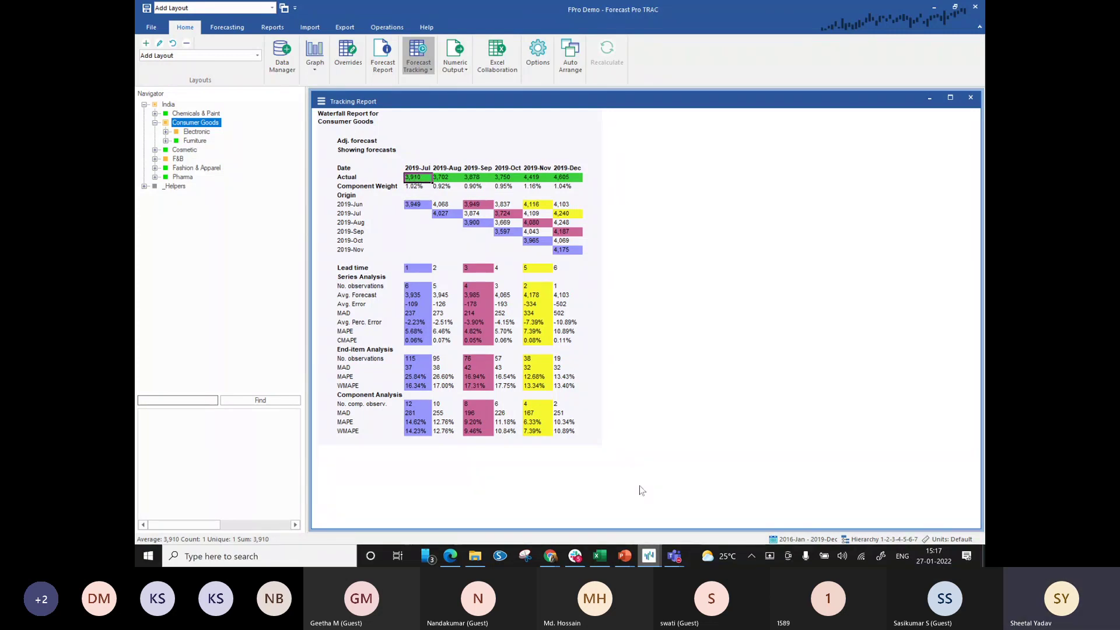
Switch to the Forecast Tracking workbook in Excel and calculate the Consumer Good lead time 6 absolute error in H36 with =ABS(H9-H7).
click(605, 561)
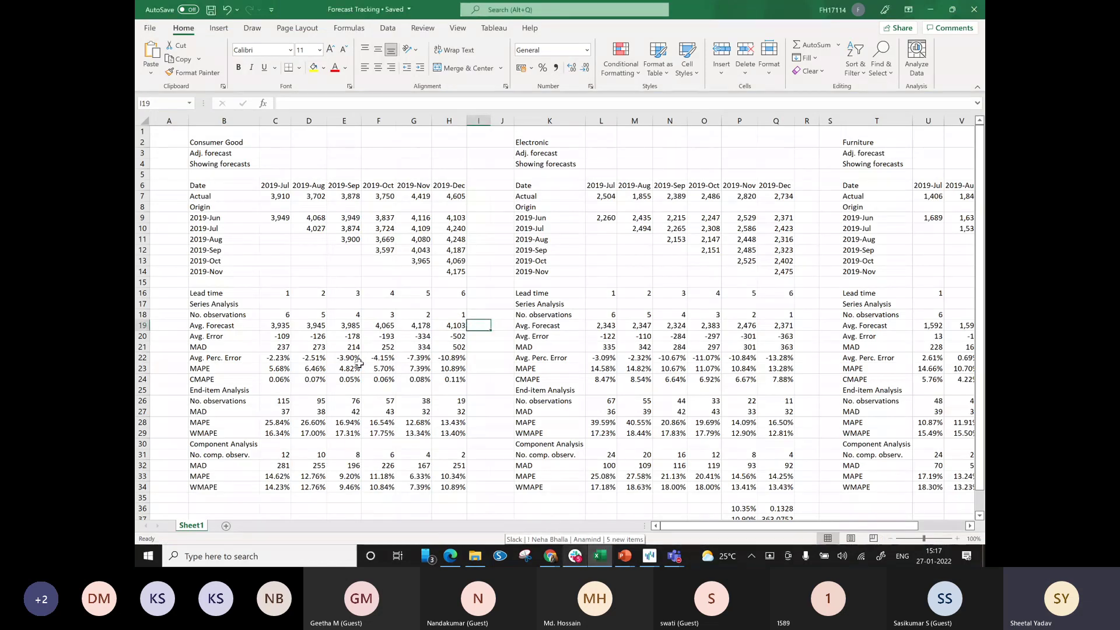
click(273, 507)
click(453, 507)
text(=()
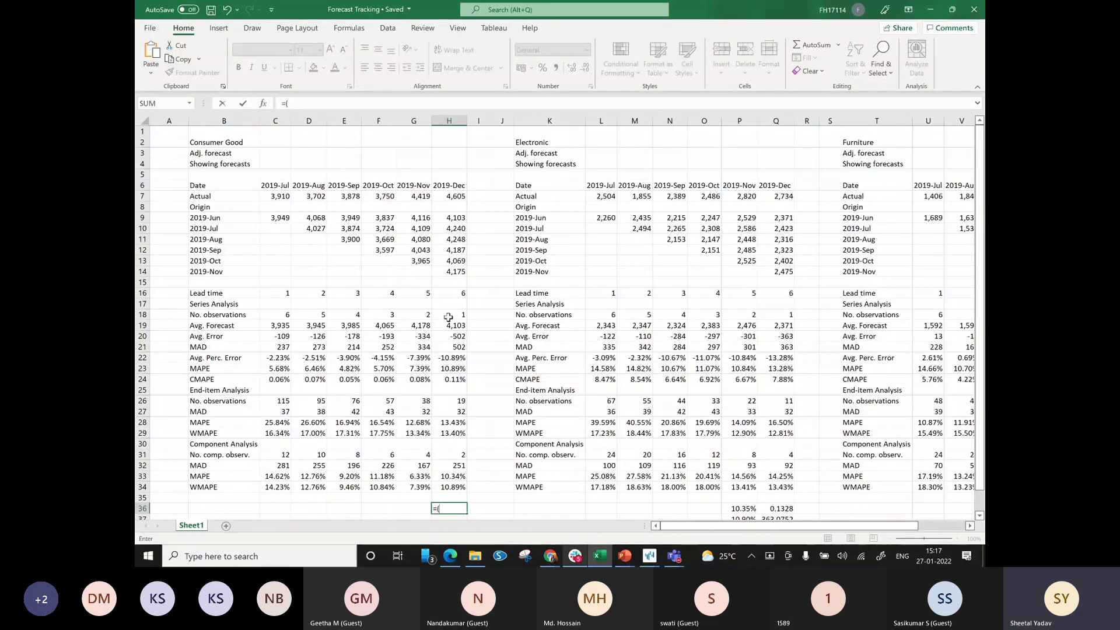
click(453, 219)
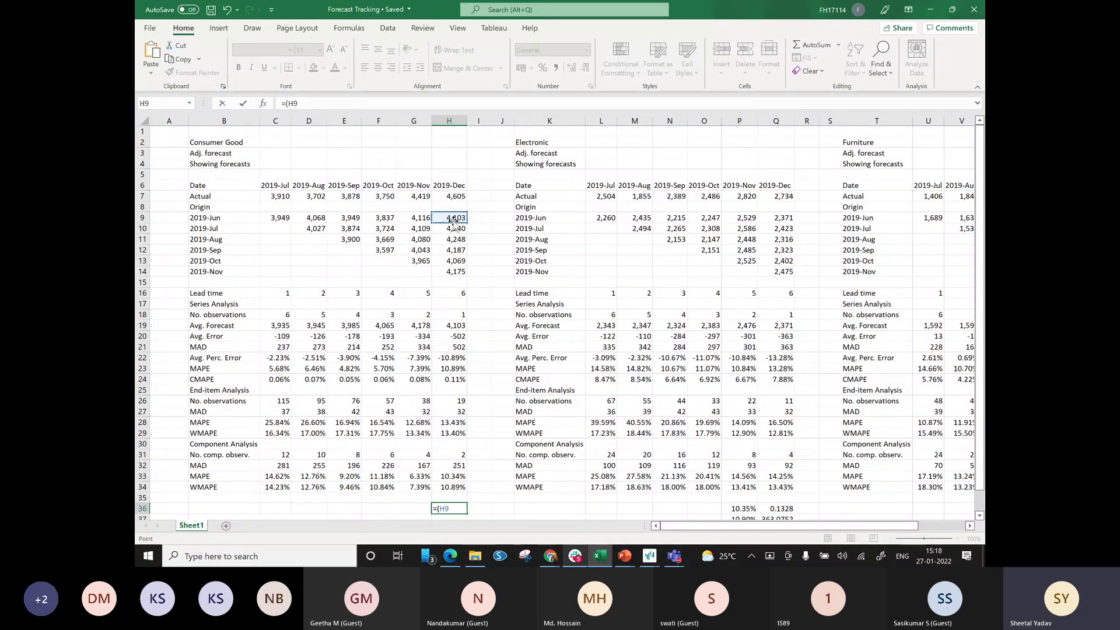
key(BackSpace)
key(BackSpace)
key(BackSpace)
text(abs()
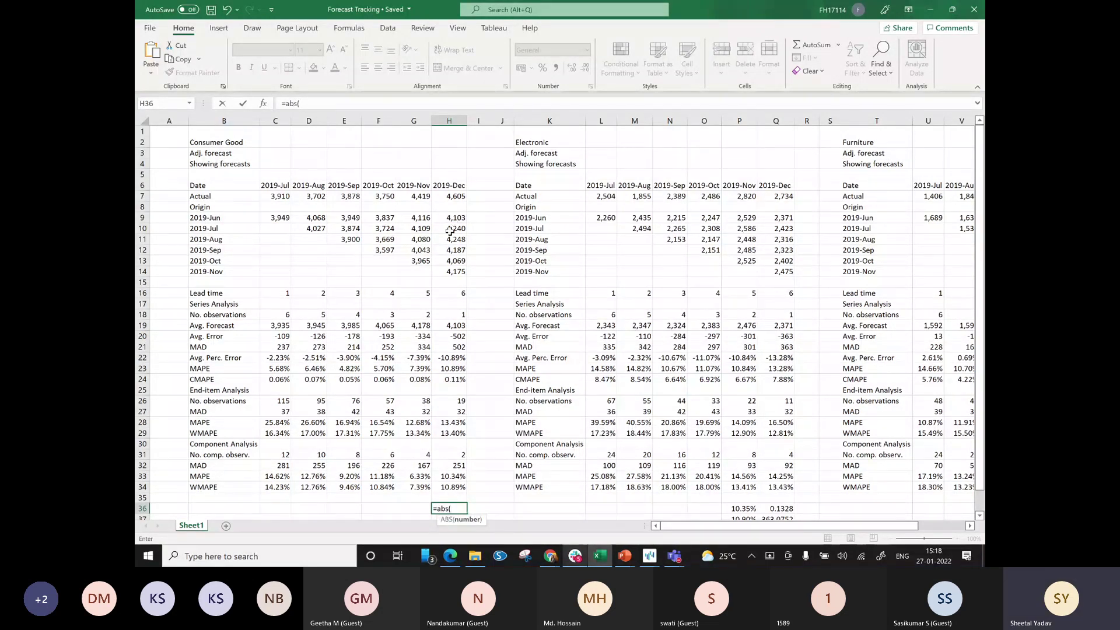
click(458, 219)
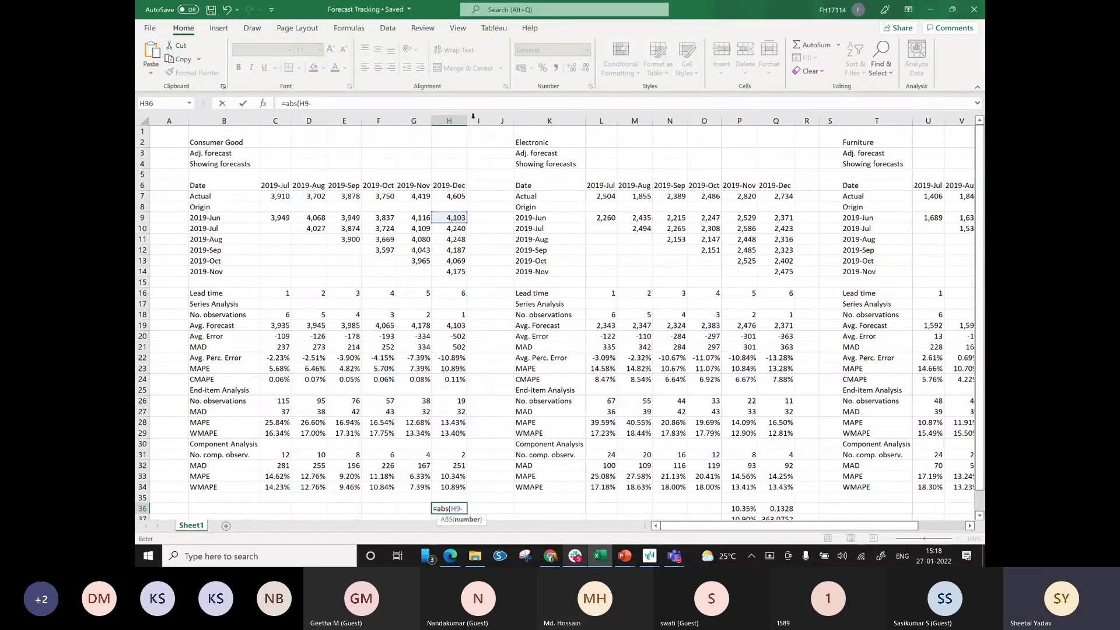
click(445, 197)
text())
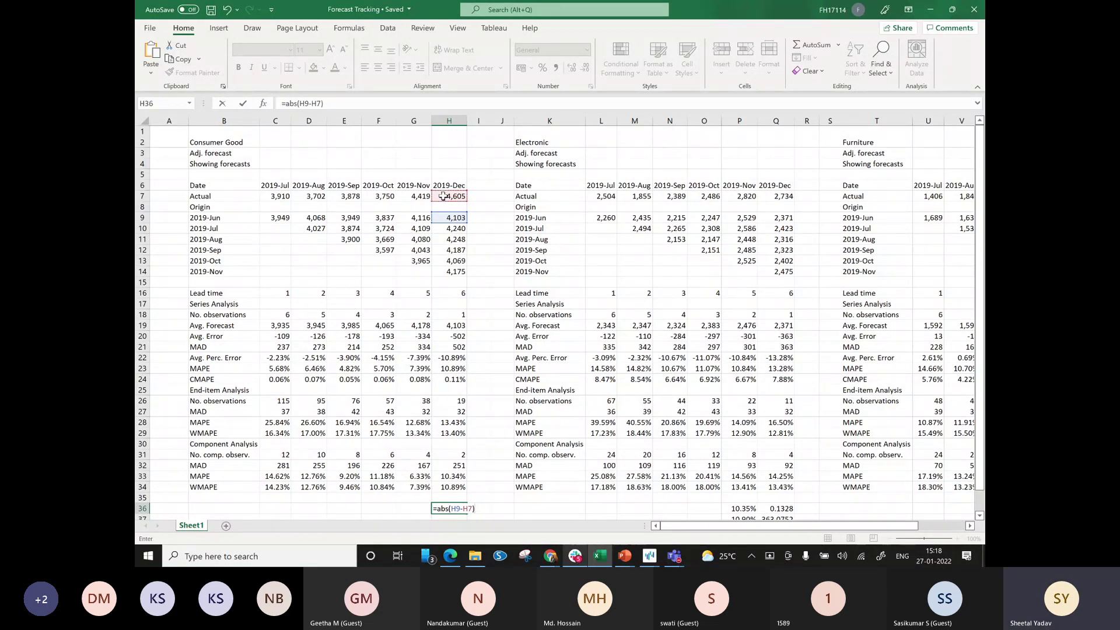
key(Return)
key(Up)
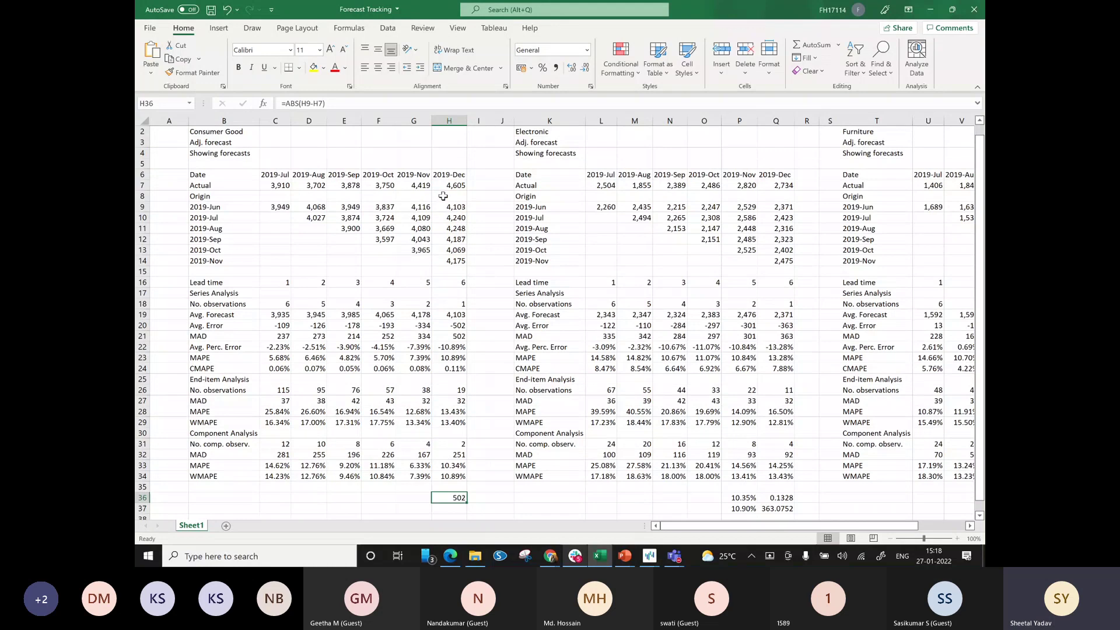
Divide the absolute error by the 2019-Dec actual in H37 with =H36/H7, formatted as a percentage with two decimals.
key(Down)
text(=)
key(Up)
text(/)
click(455, 186)
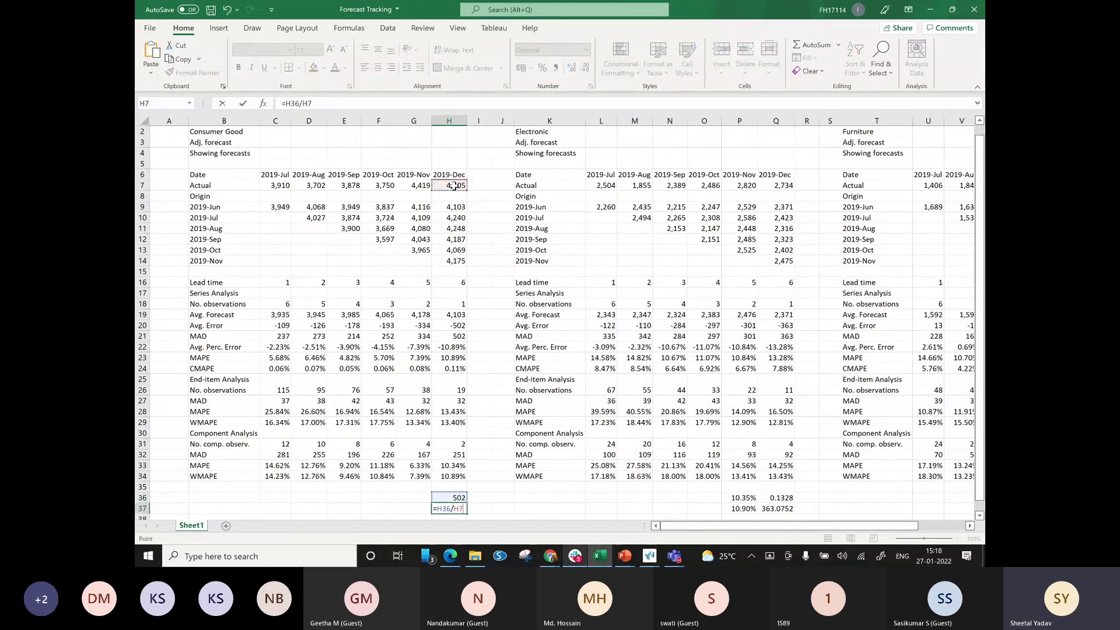
key(Return)
key(Up)
key(alt+h)
key(p)
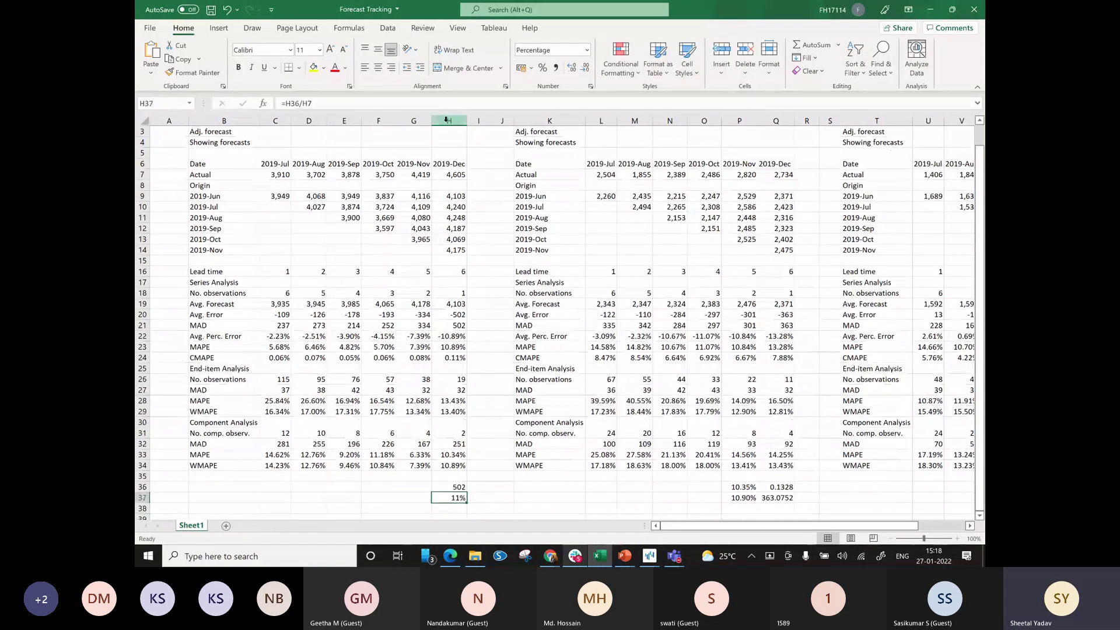
click(572, 69)
click(572, 68)
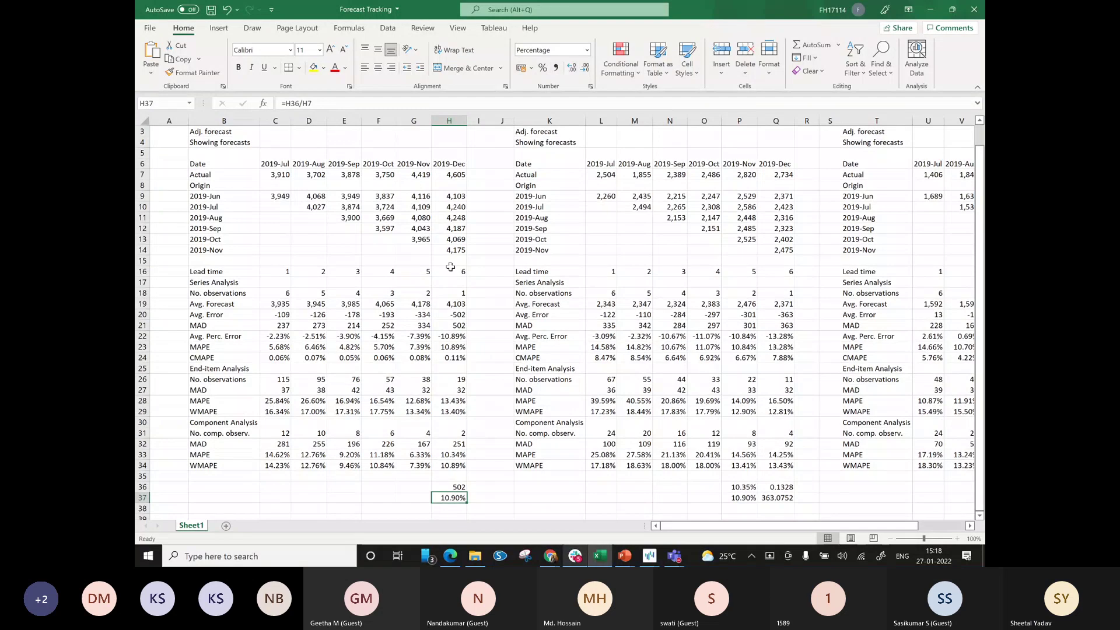
Compare the calculated percentage error in H37 with the lead time 6 Series Analysis MAPE in H23.
click(443, 346)
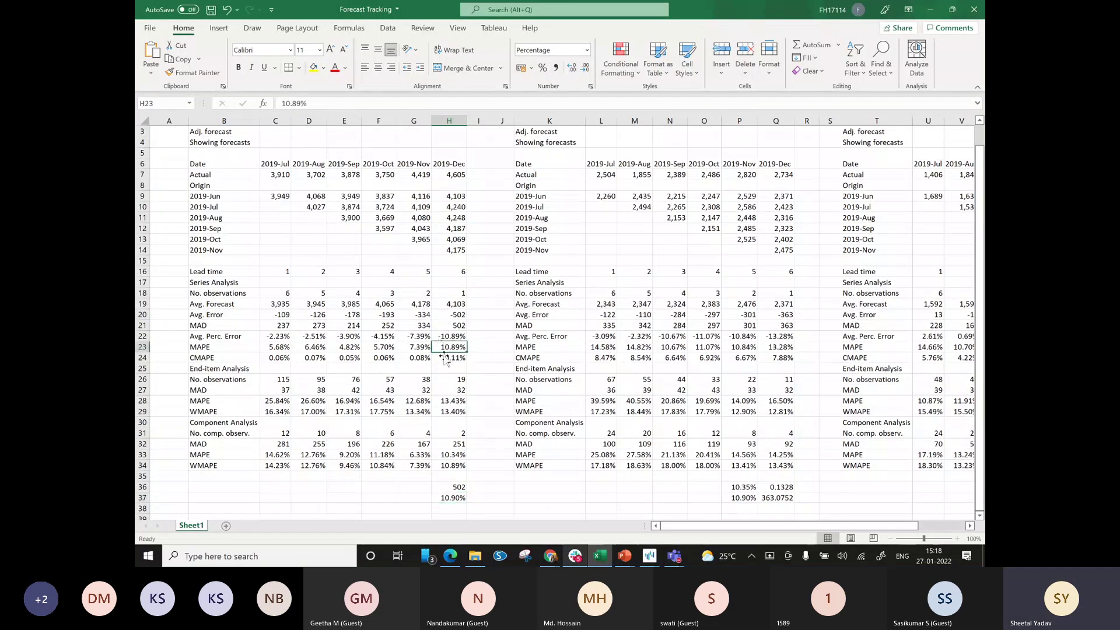
click(447, 498)
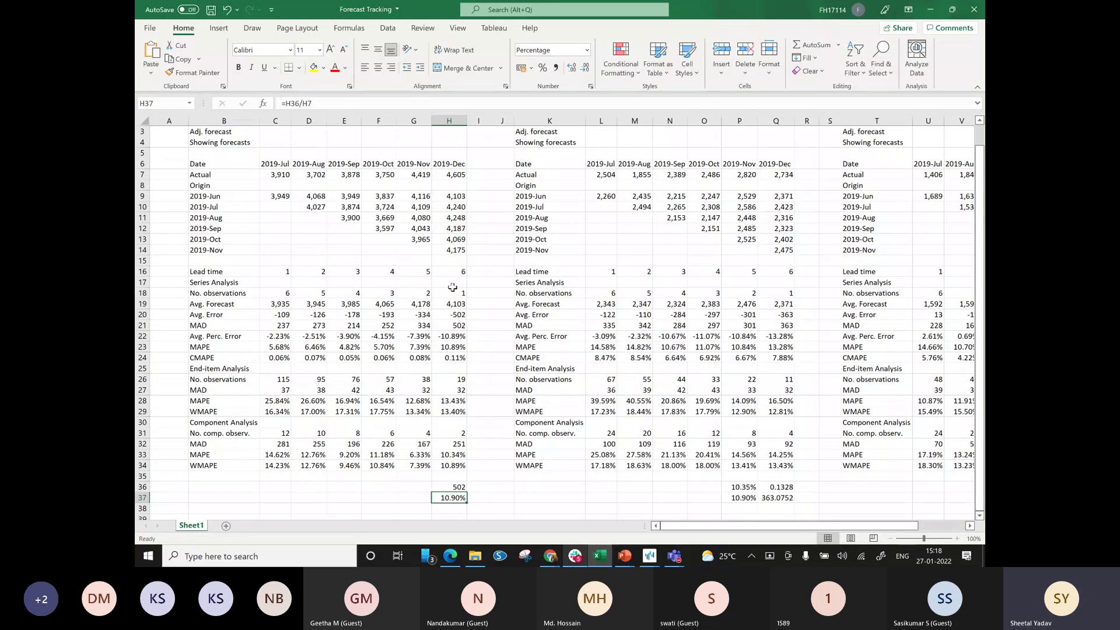
click(446, 197)
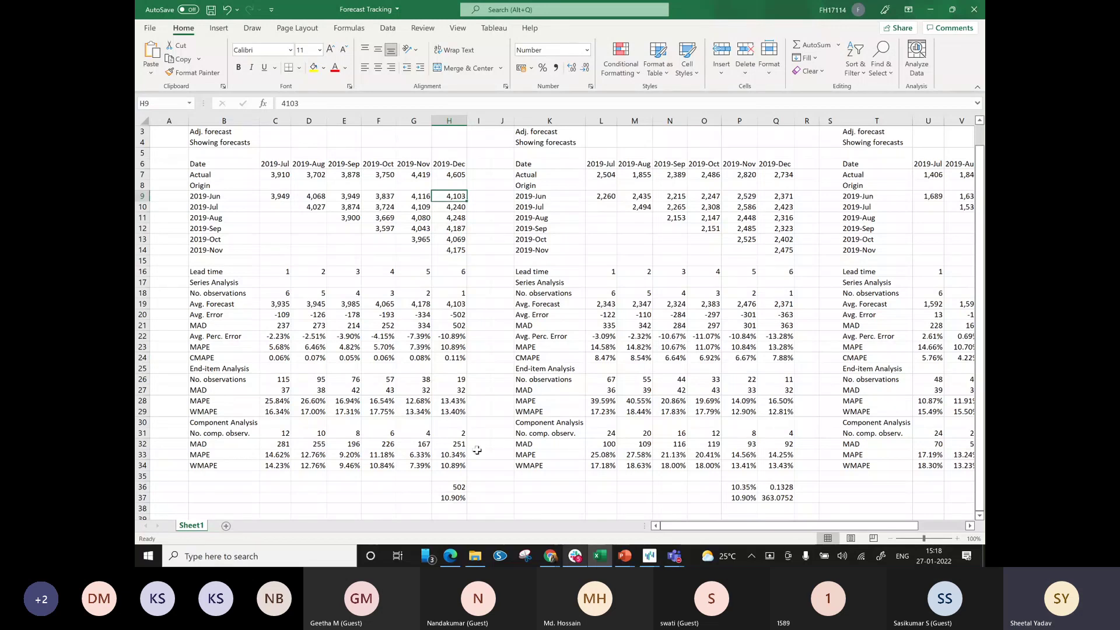
click(449, 497)
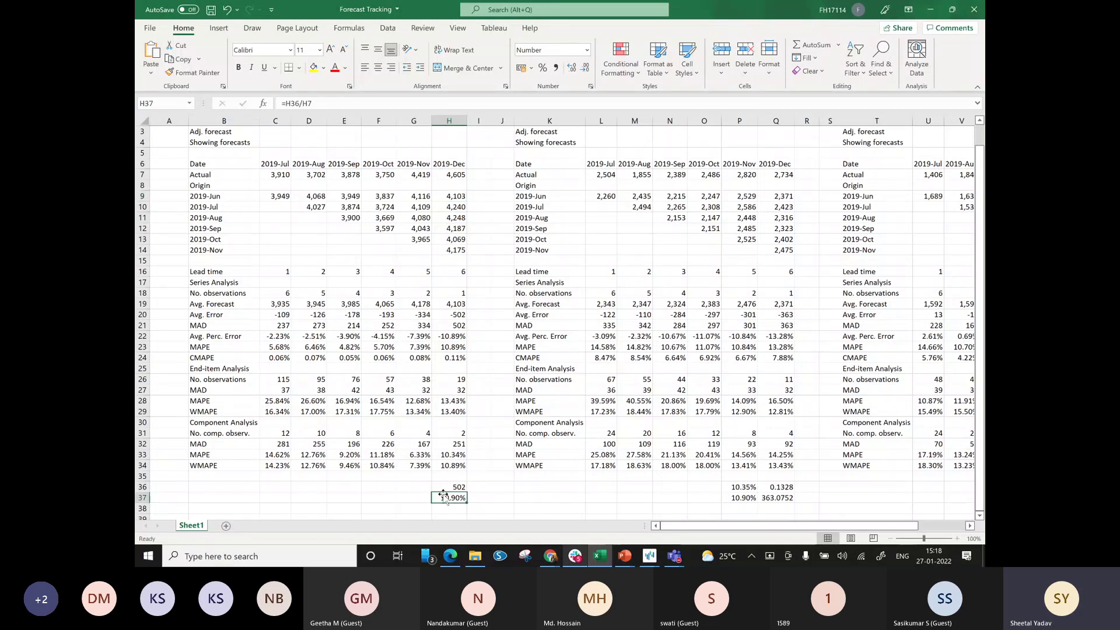
ctrl+click(444, 347)
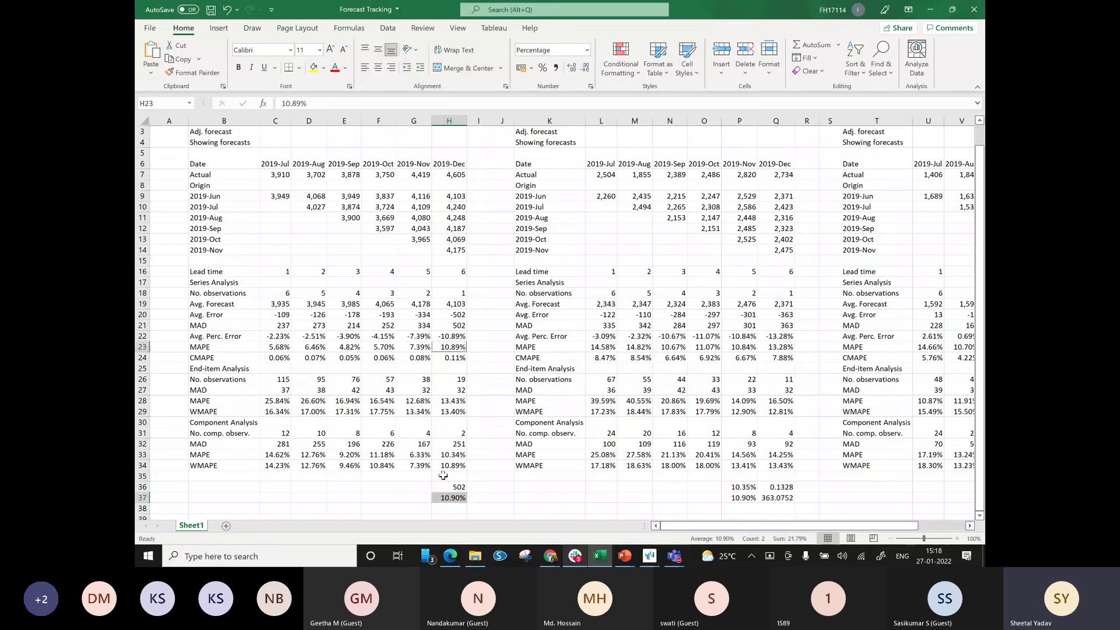
Calculate the Consumer Goods absolute percentage error for the 2019-Jun forecast of 2019-Nov in G36 with =ABS(G9-G7)/G7.
click(440, 500)
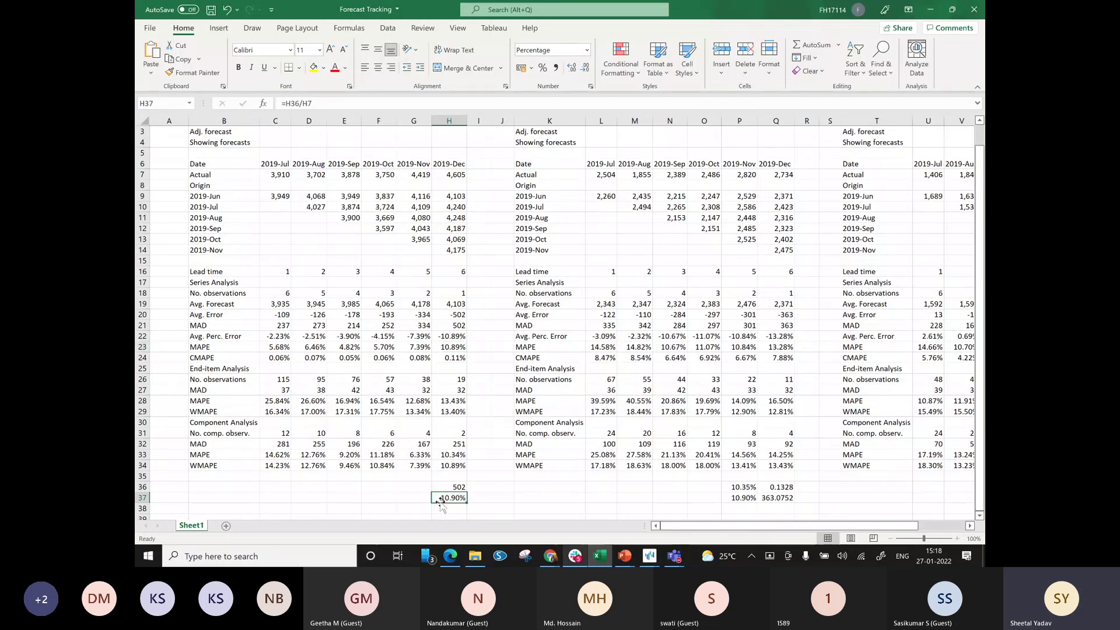
key(Left)
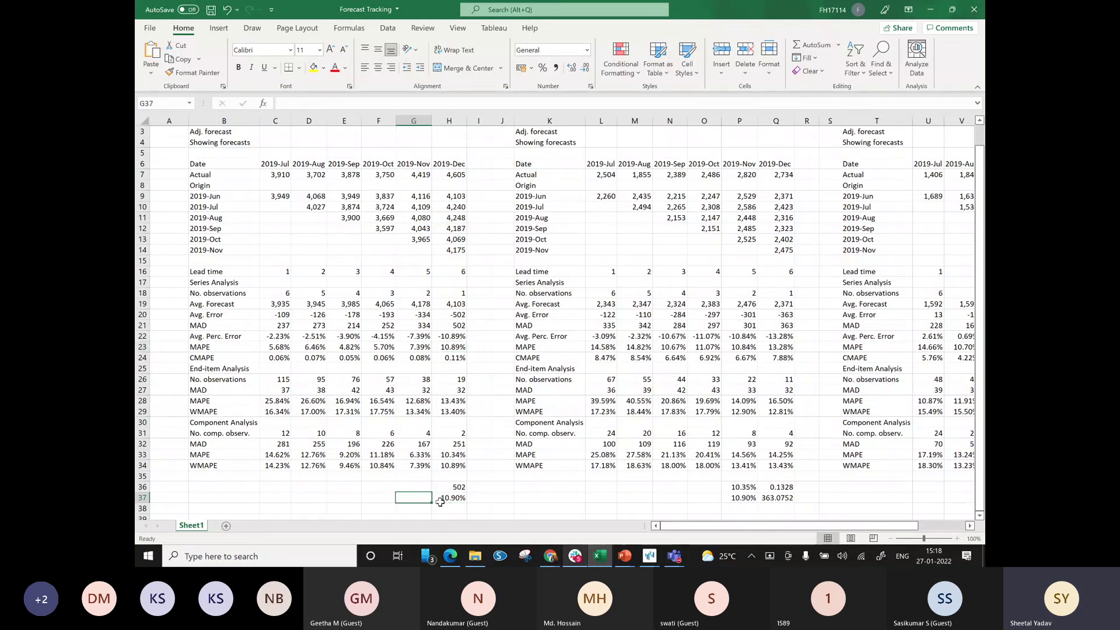
click(415, 294)
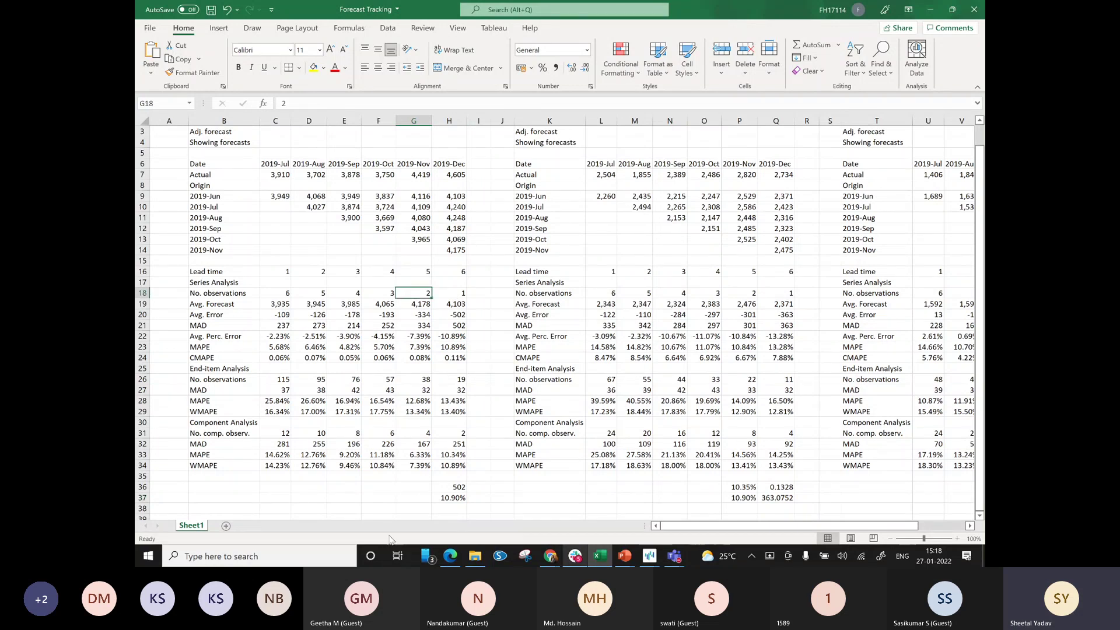
click(406, 491)
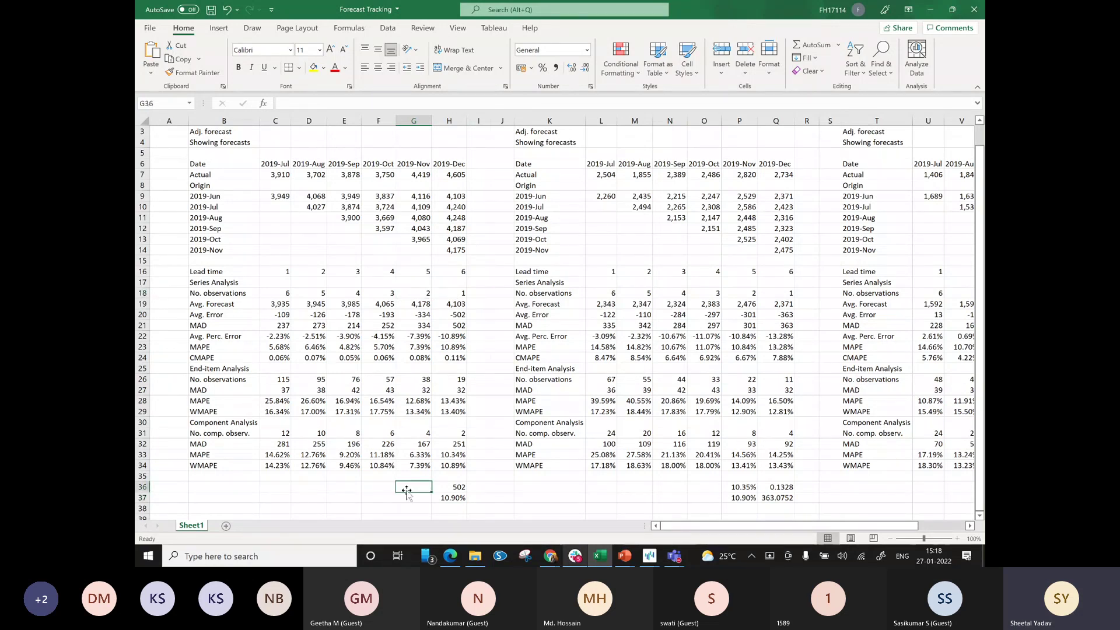
text(=abs)
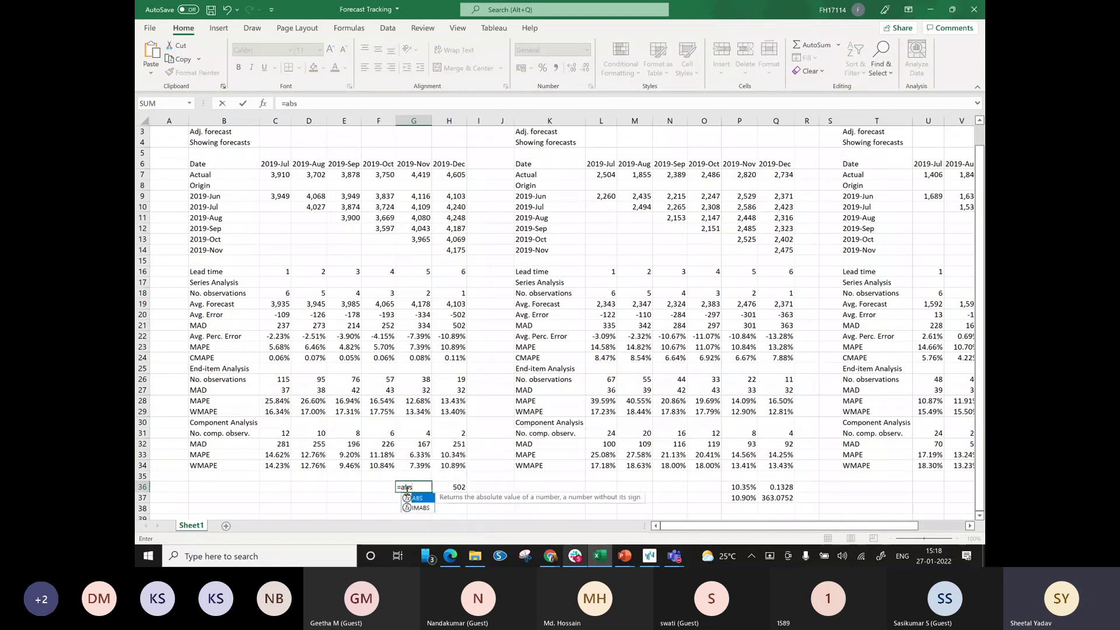
key(Tab)
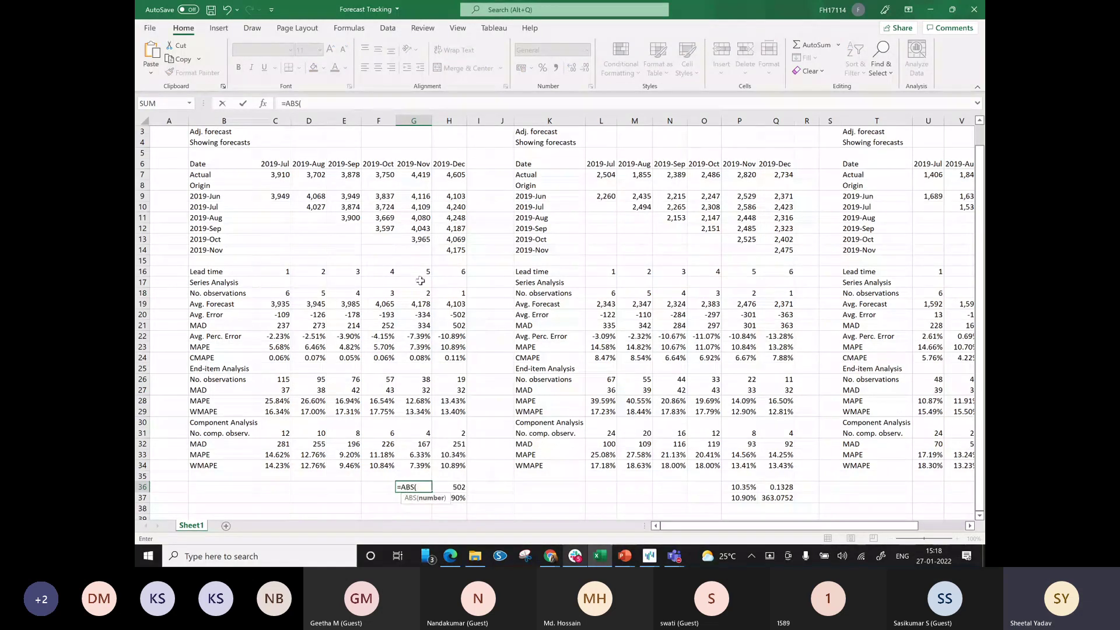
click(412, 197)
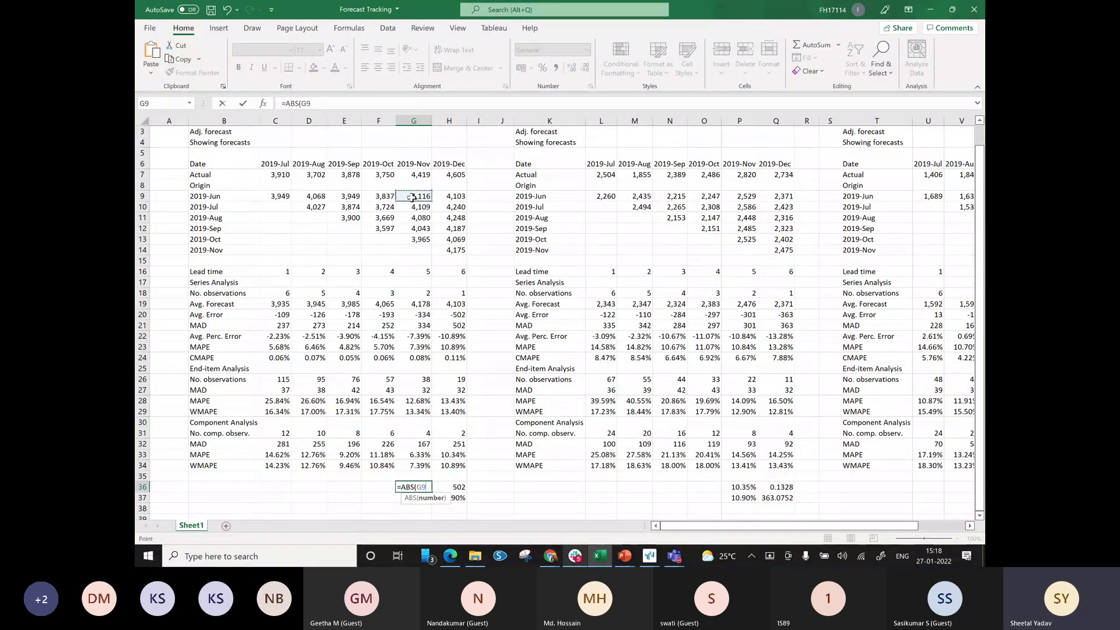
text(-)
click(416, 174)
text())
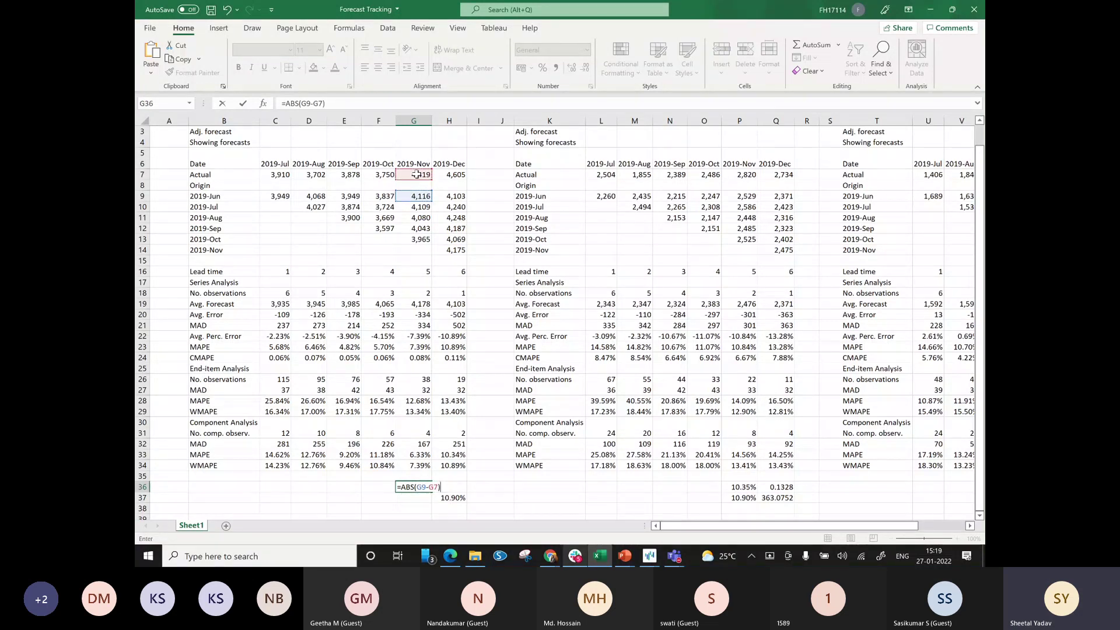
text(/)
click(416, 174)
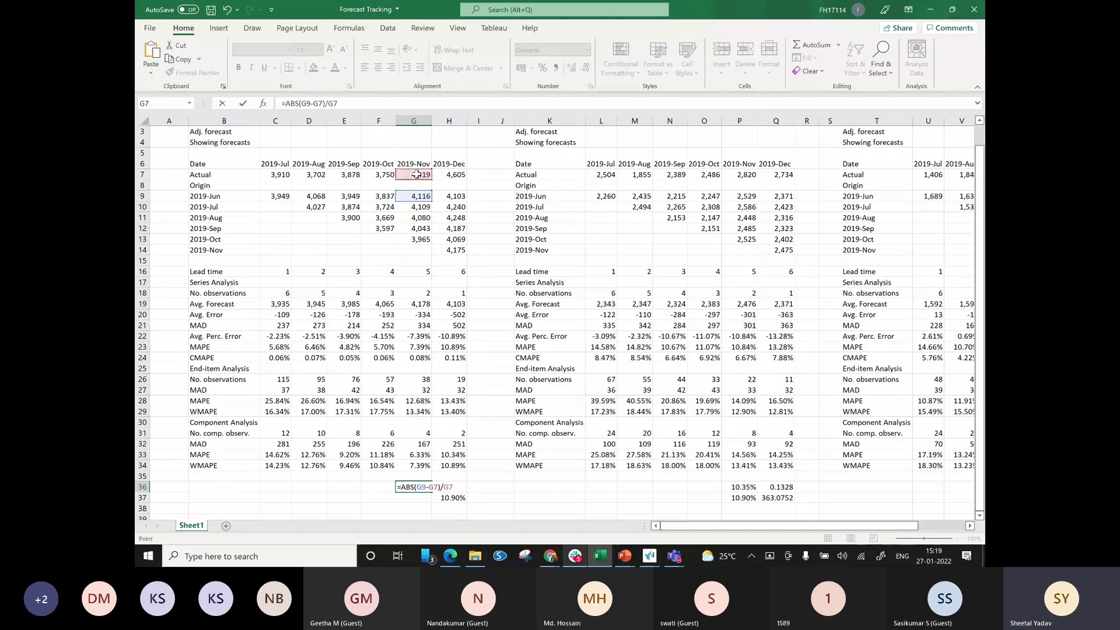
key(Return)
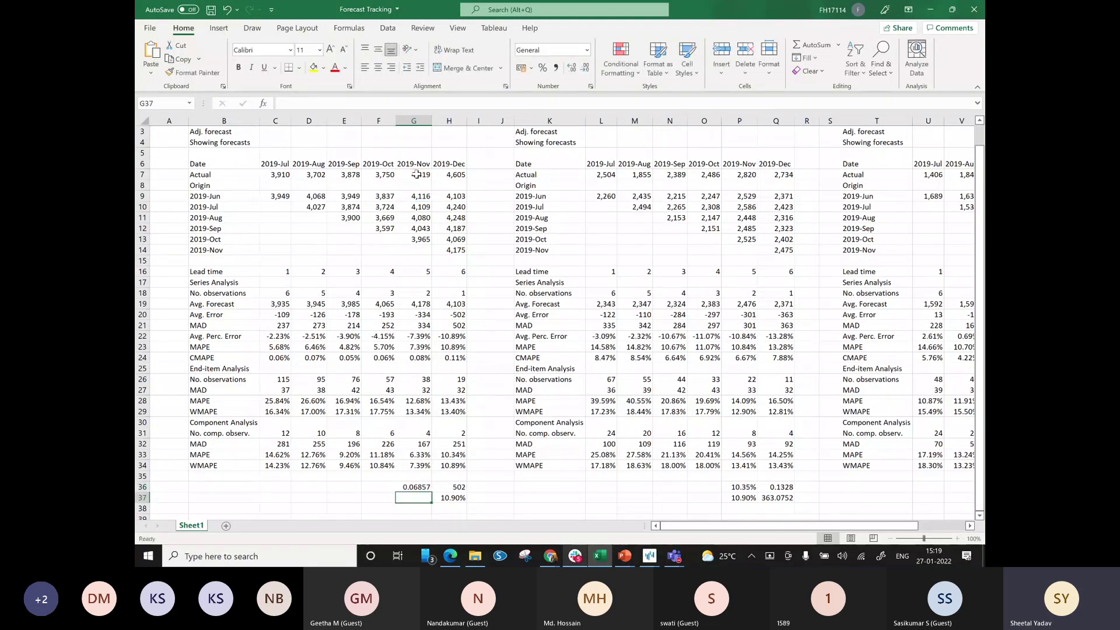
Calculate the absolute percentage error for the 2019-Jul forecast of 2019-Dec in G37 with =ABS(H10-H7)/H7.
text(=ABS()
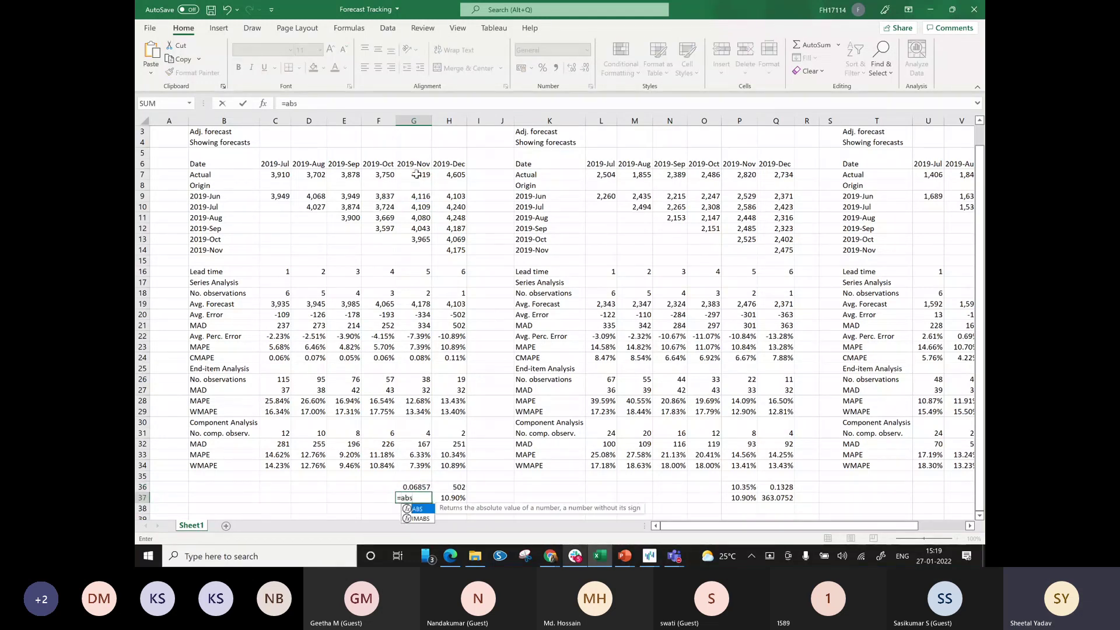
click(444, 206)
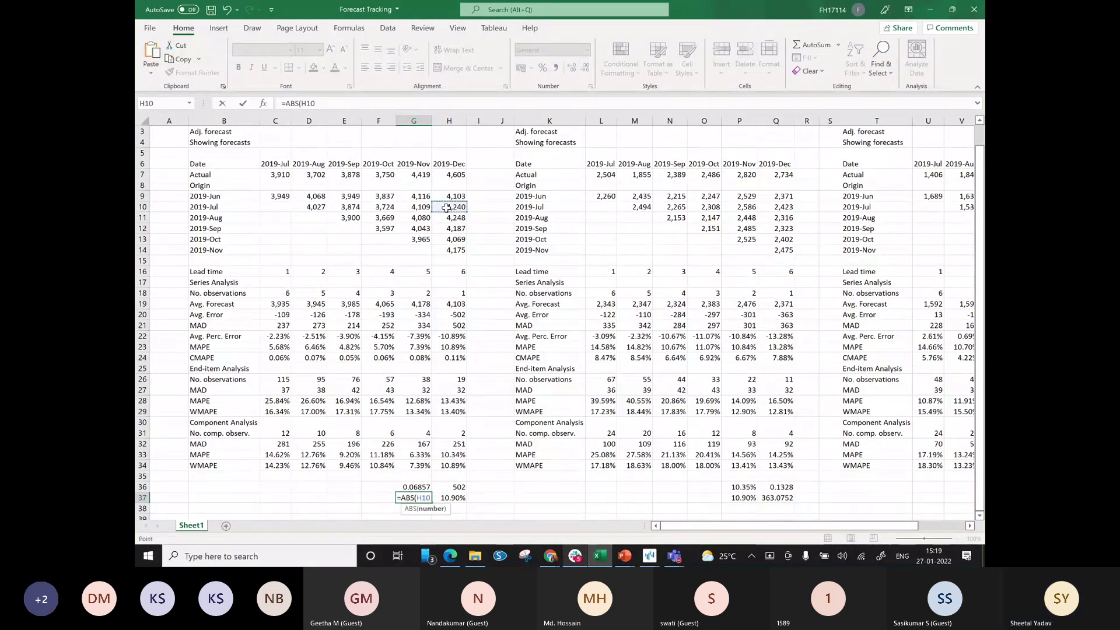
text(-)
click(450, 174)
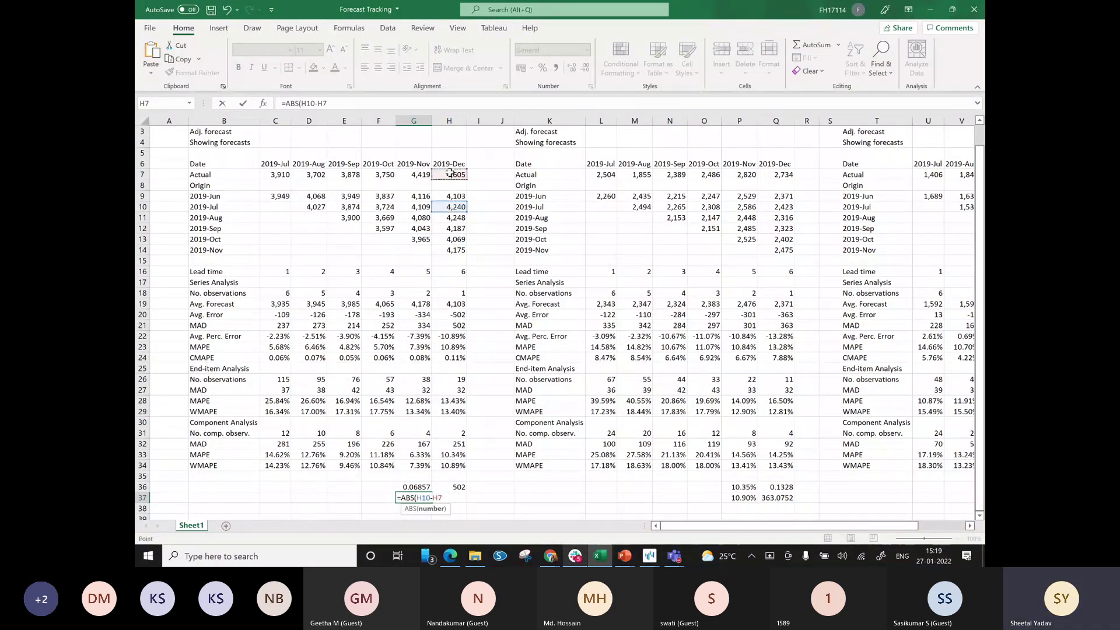
text(_)
key(BackSpace)
text()/)
click(450, 173)
key(Return)
Format the two lead time 5 errors in G36:G37 as percentages with two decimals.
key(Up)
key(Up)
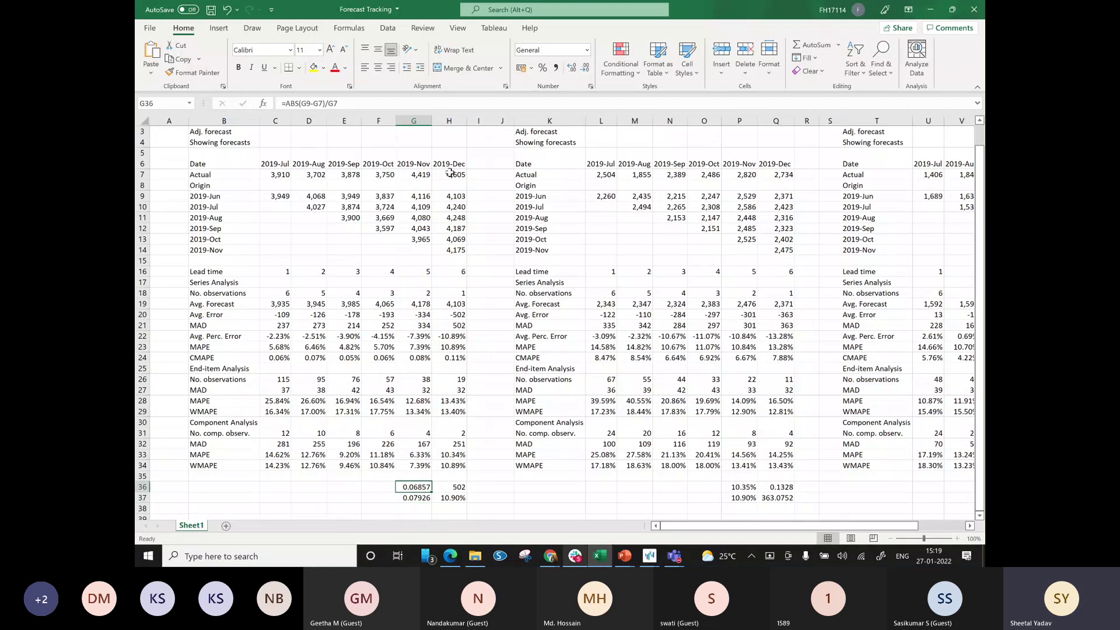
key(shift+Down)
click(543, 68)
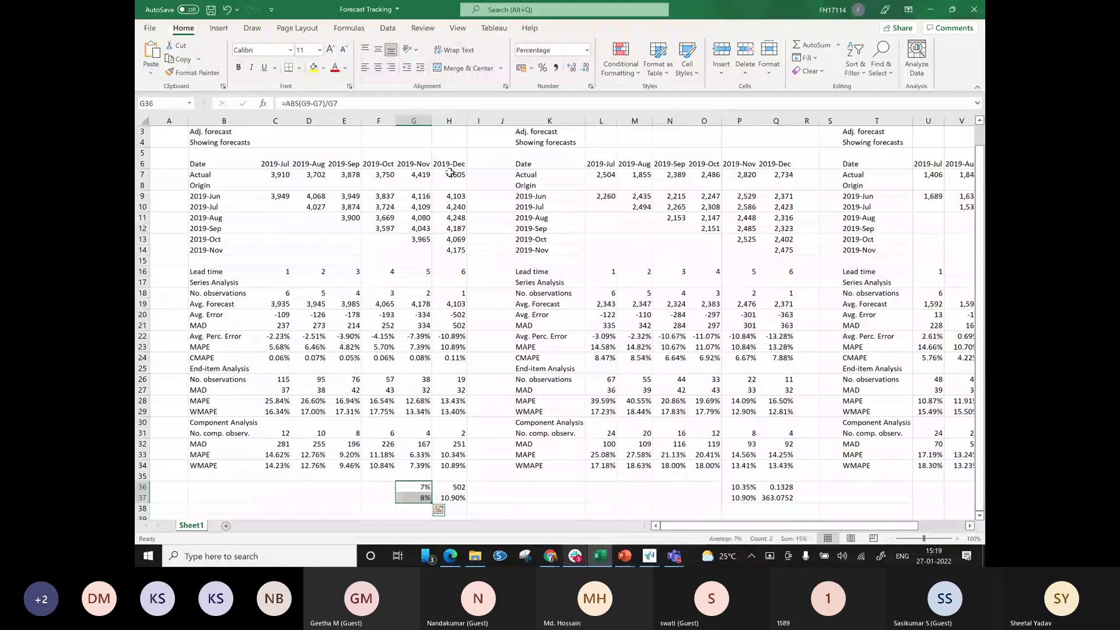
click(571, 67)
click(571, 68)
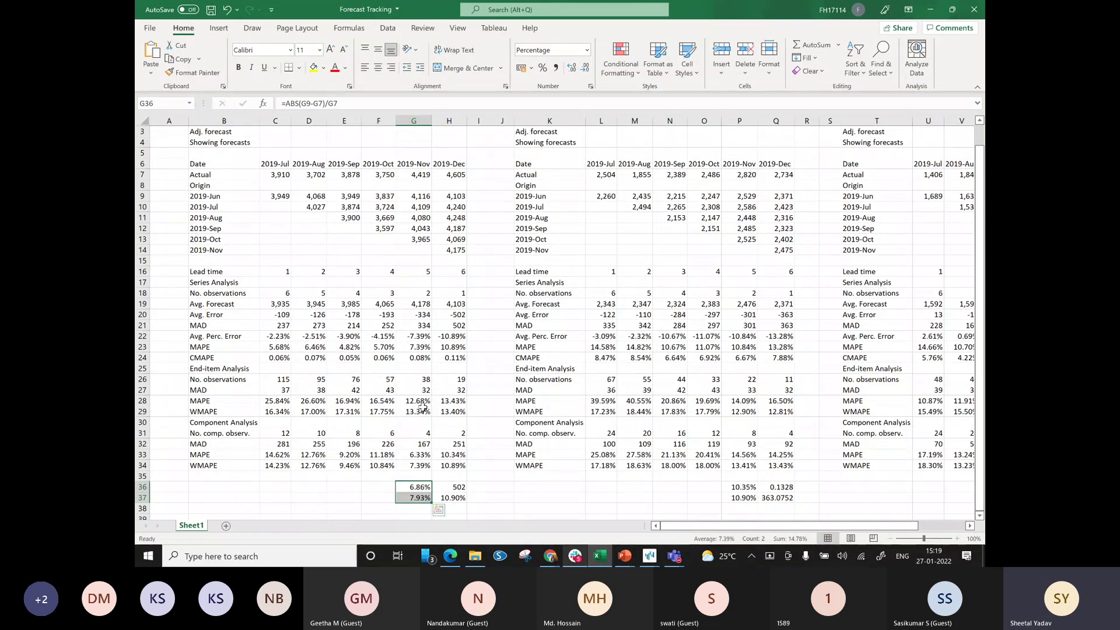
Switch to the Consumer Goods waterfall report in Forecast Pro and examine the Series Analysis CMAPE for lead time 6.
key(alt+Tab)
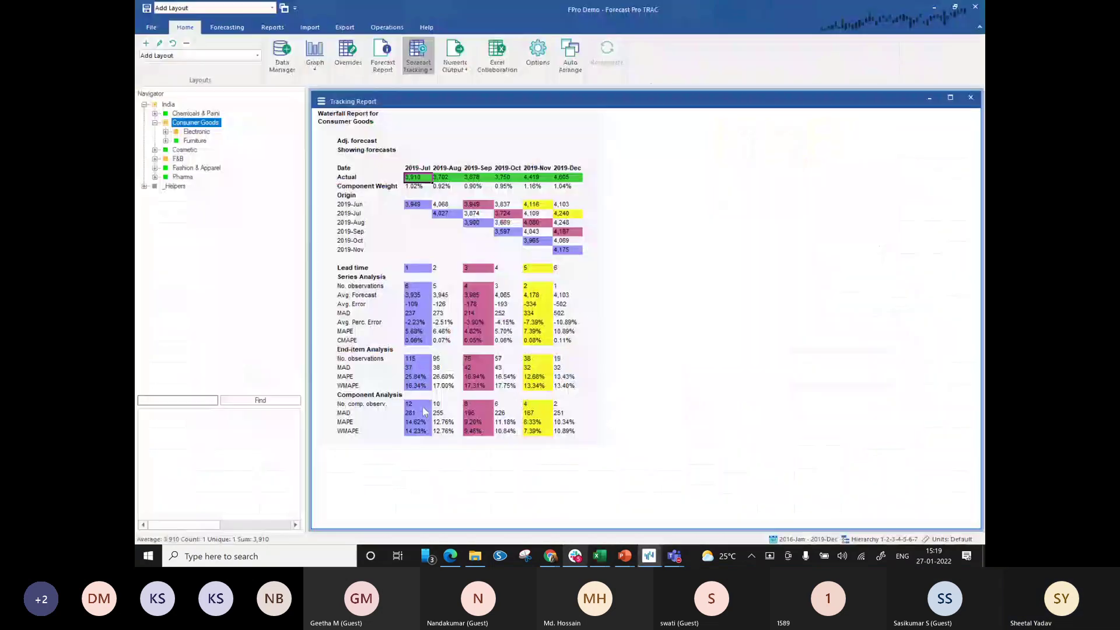
click(356, 342)
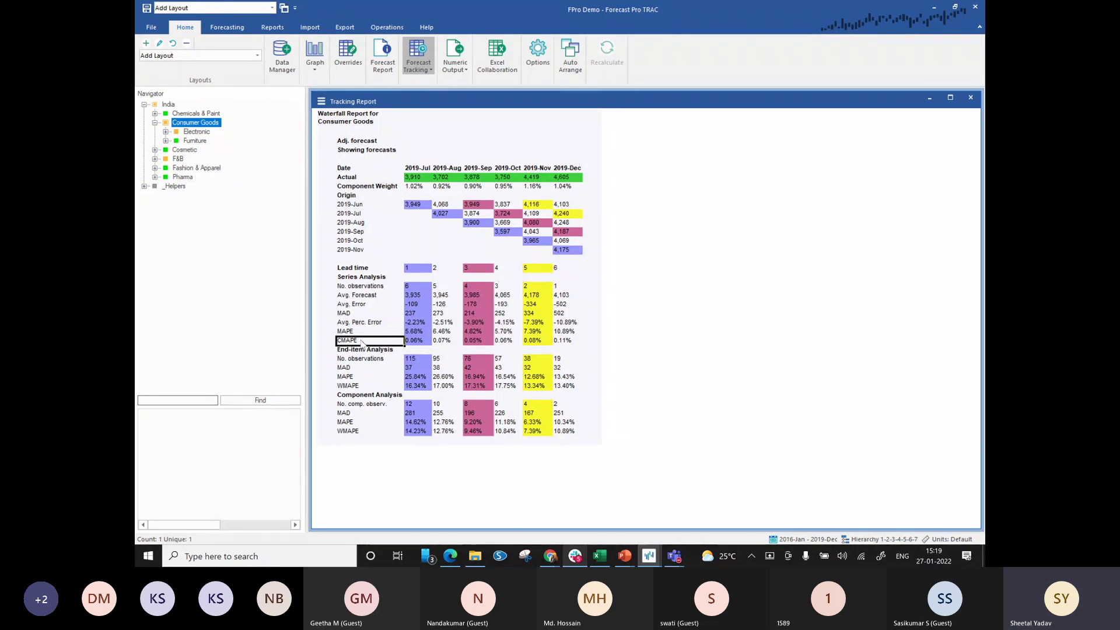
click(565, 342)
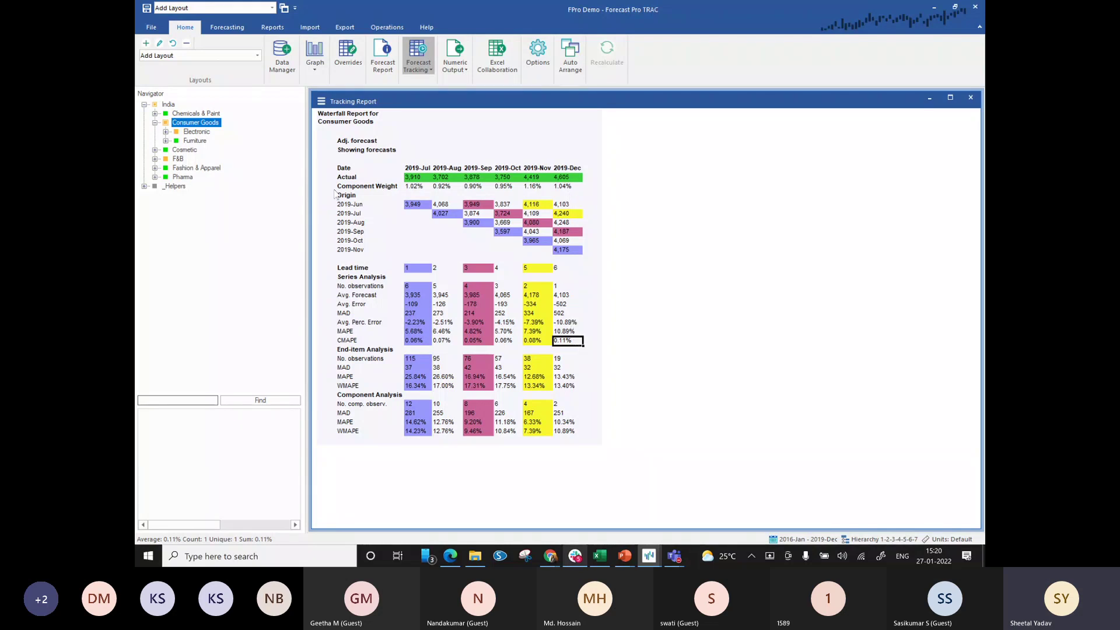
Collapse Consumer Goods, view the India waterfall report, and return to Consumer Goods to examine its 2019-Dec component weight.
click(154, 123)
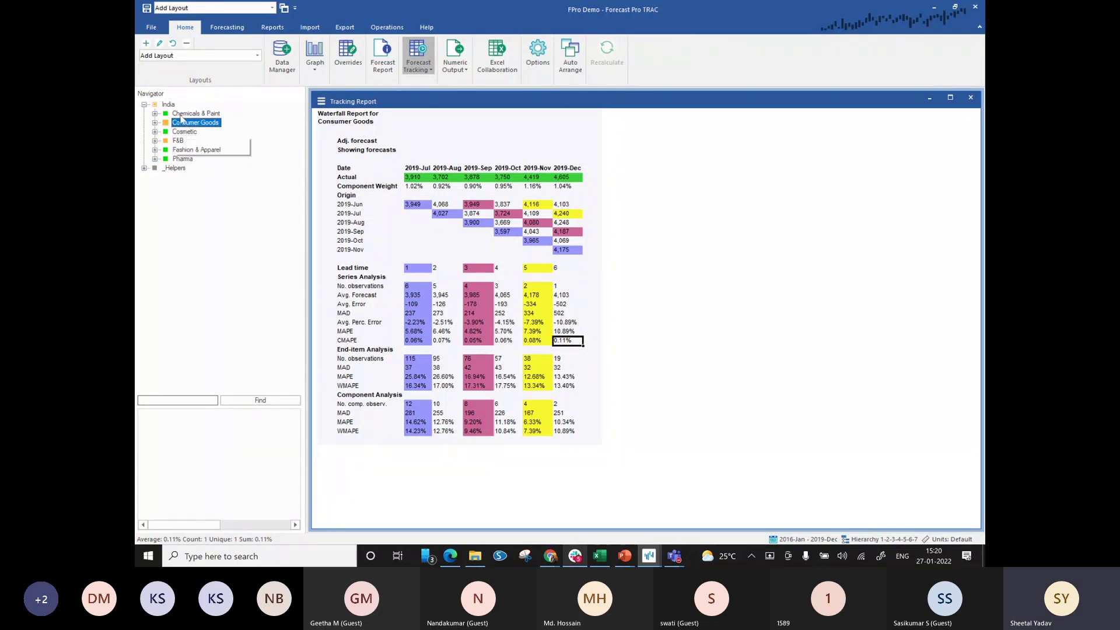
click(169, 105)
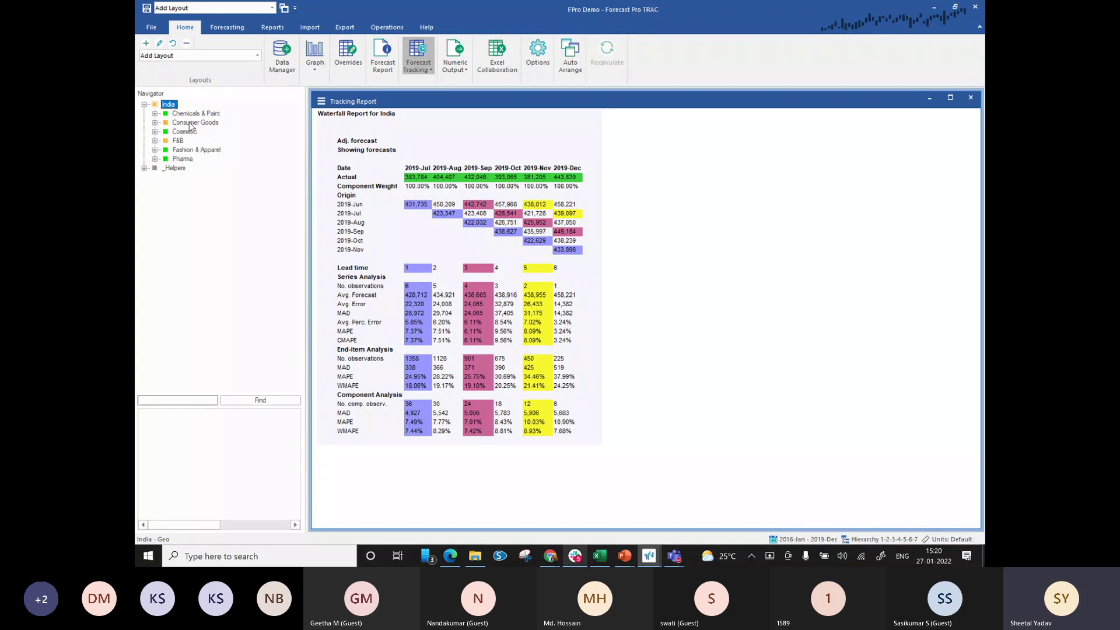
click(190, 124)
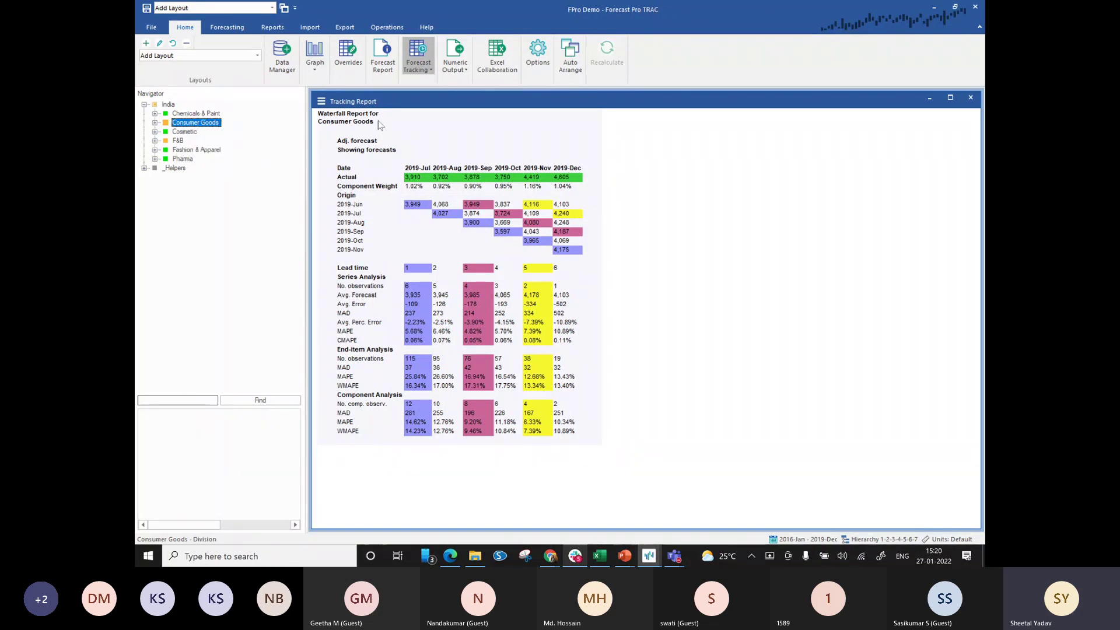
click(581, 188)
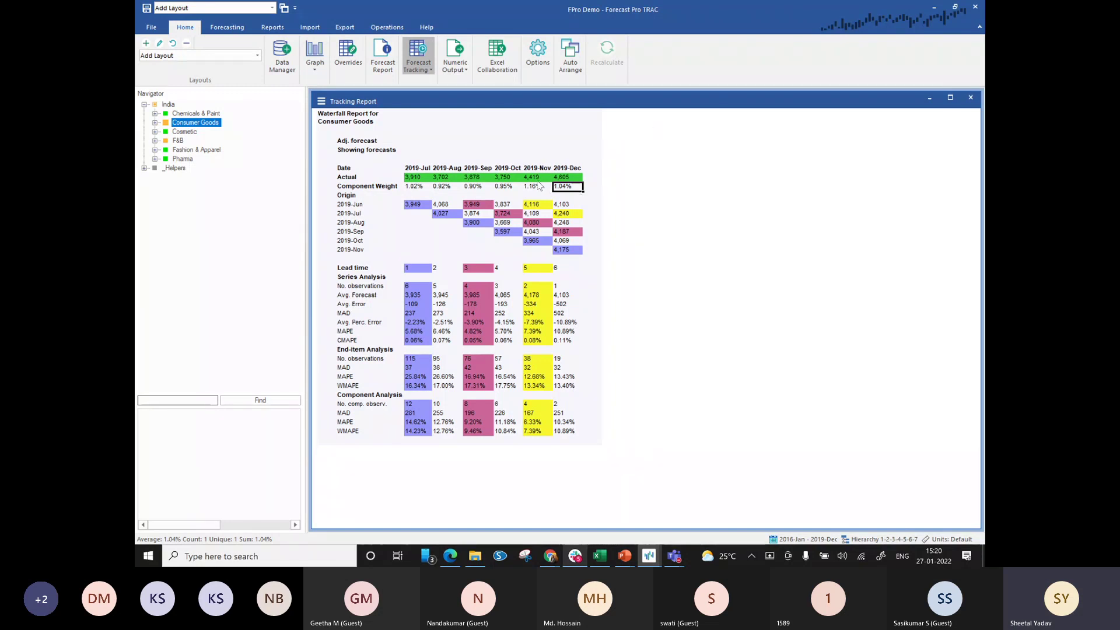
Browse the other divisions' waterfall reports and examine the F&B Series Analysis MAPE for lead time 6.
click(180, 114)
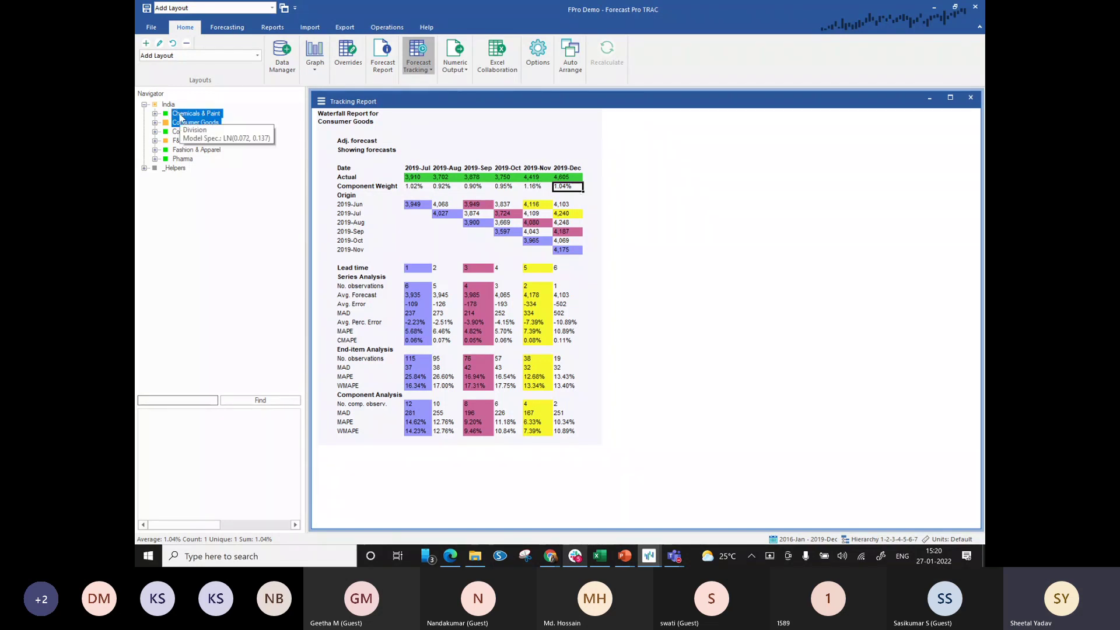
click(183, 150)
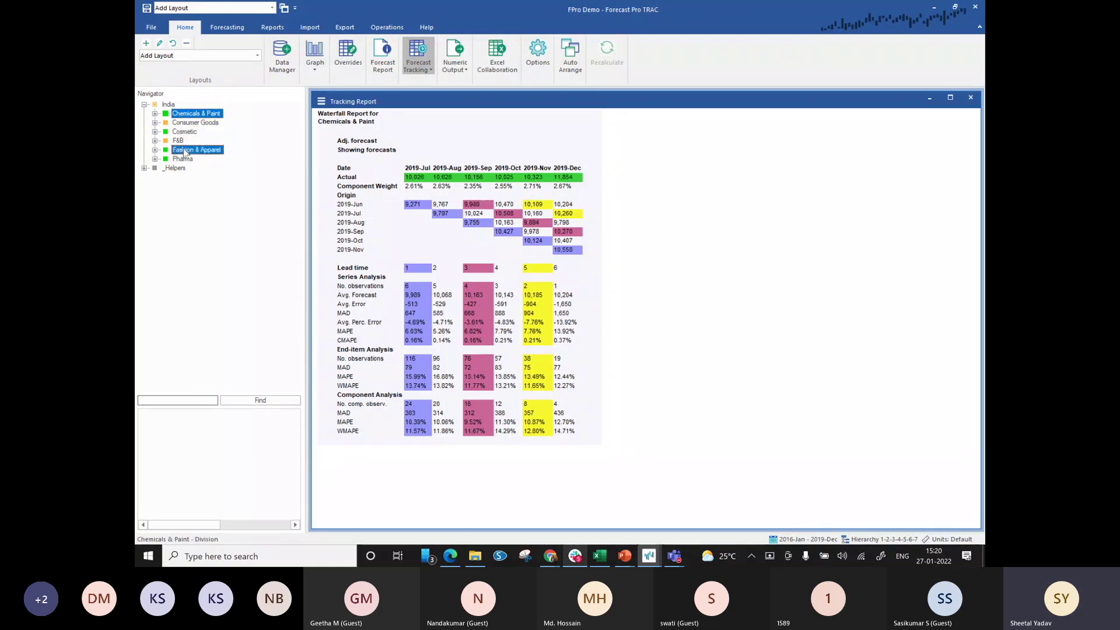
click(179, 142)
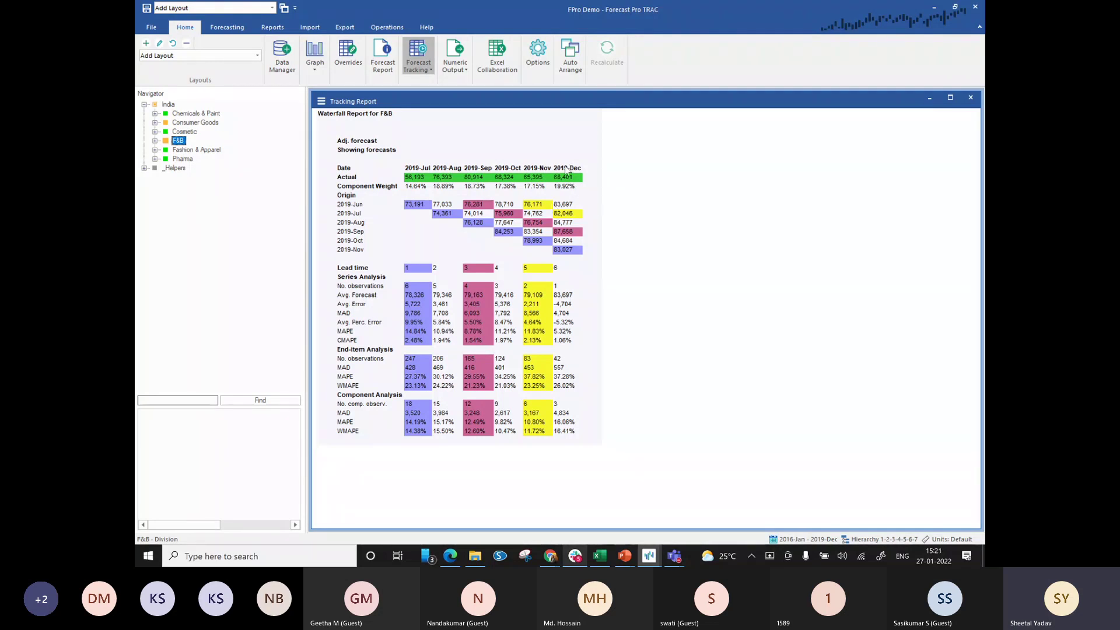
click(565, 332)
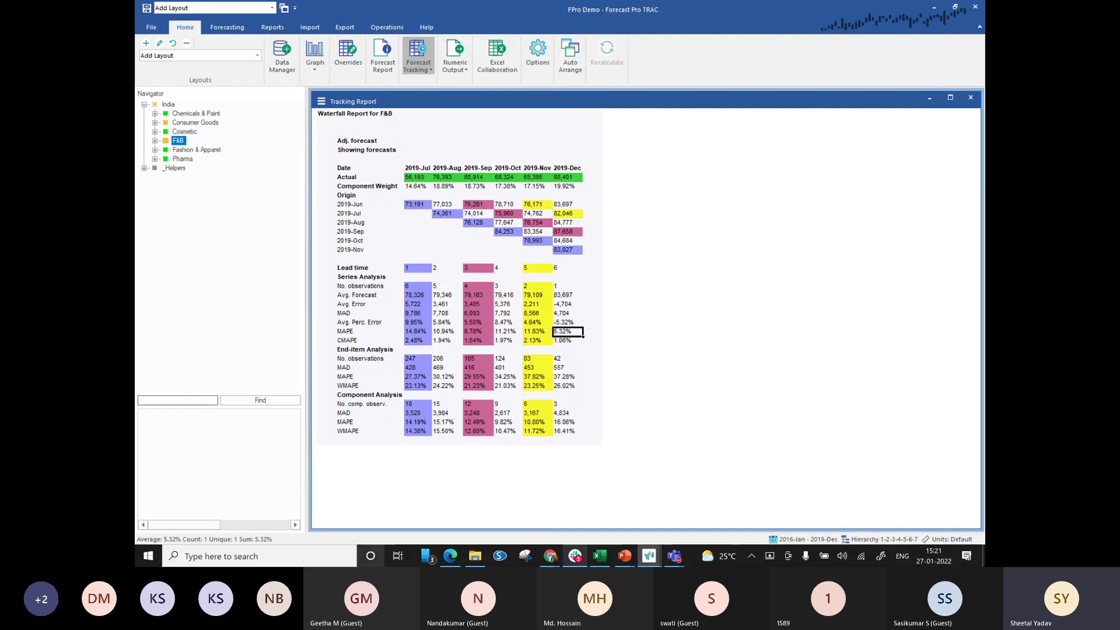
Multiply 5.32 by 19.92 in Calculator and compare the product with the F&B lead time 6 CMAPE in Forecast Pro.
click(294, 562)
text(cal)
key(Return)
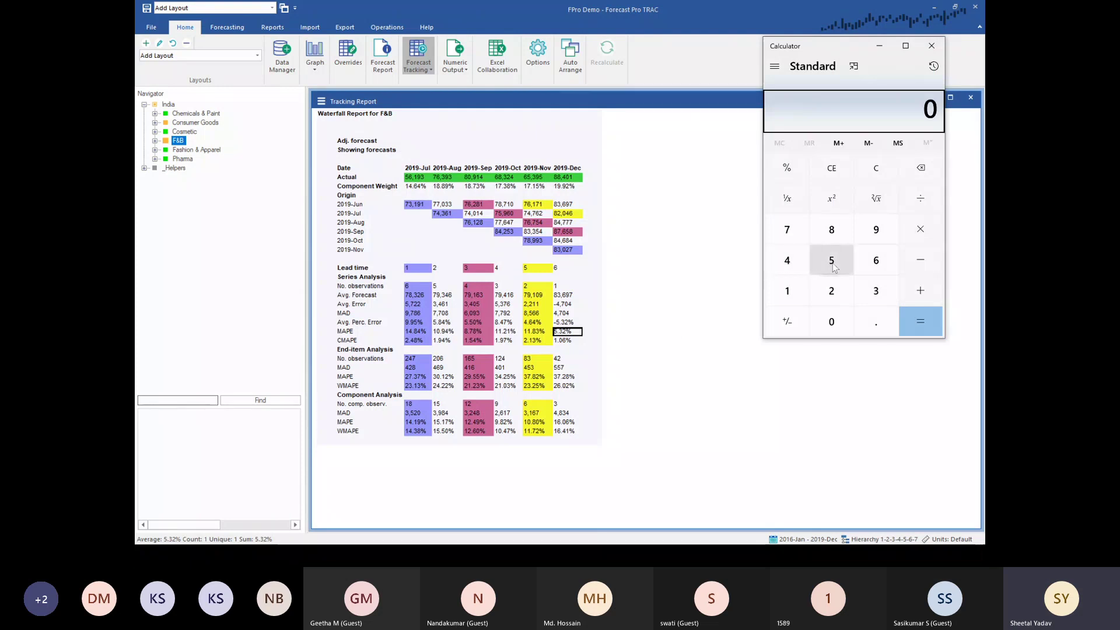
text(5.32 × )
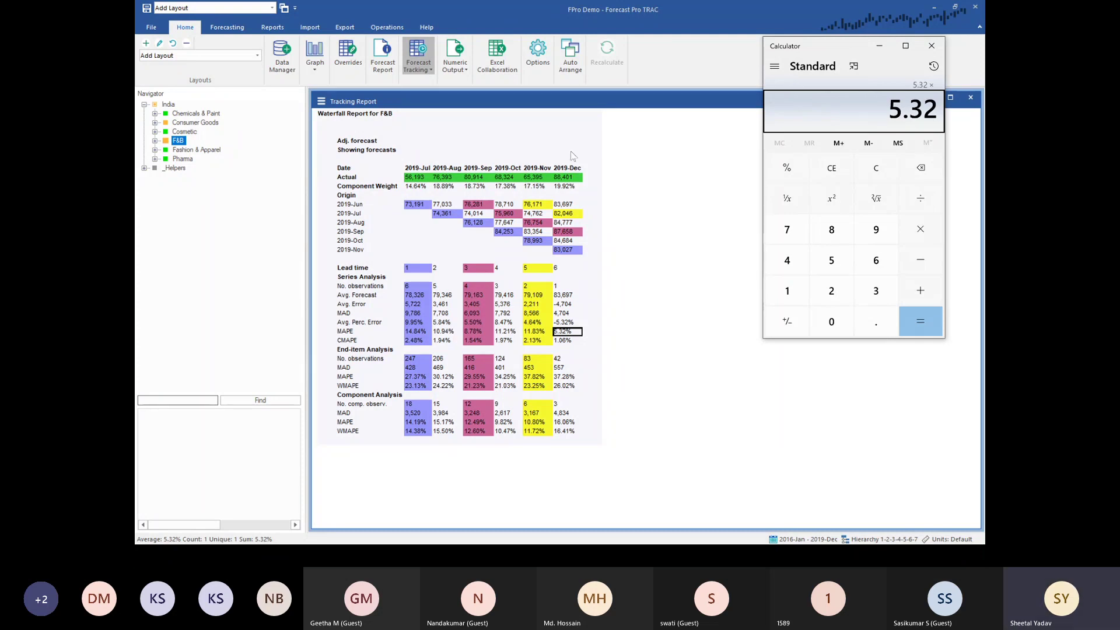
text(19.92)
key(Return)
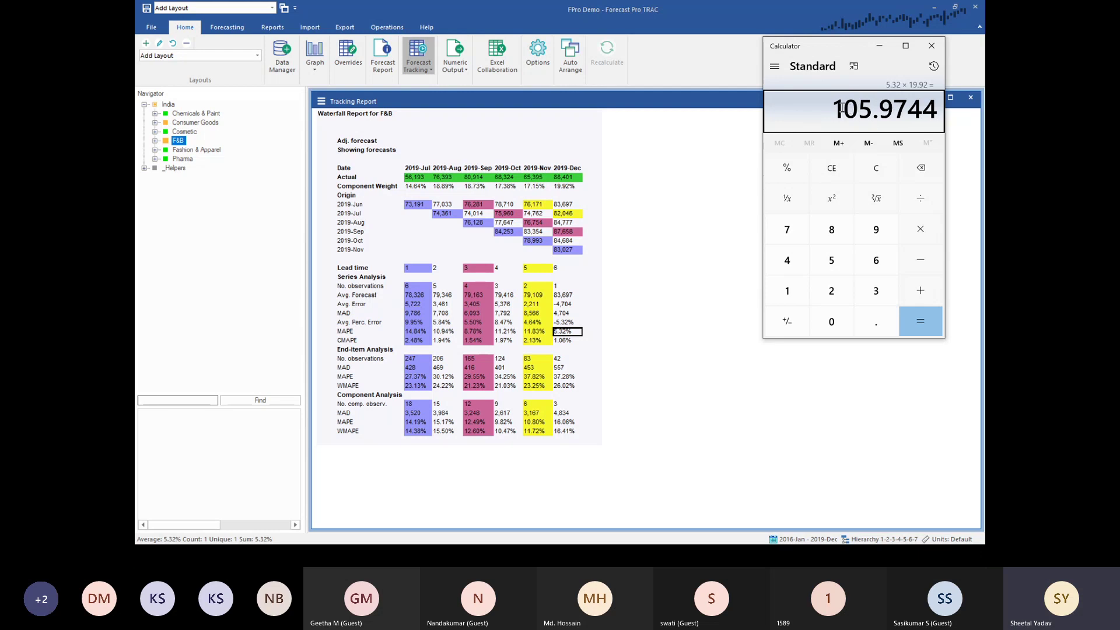
click(557, 341)
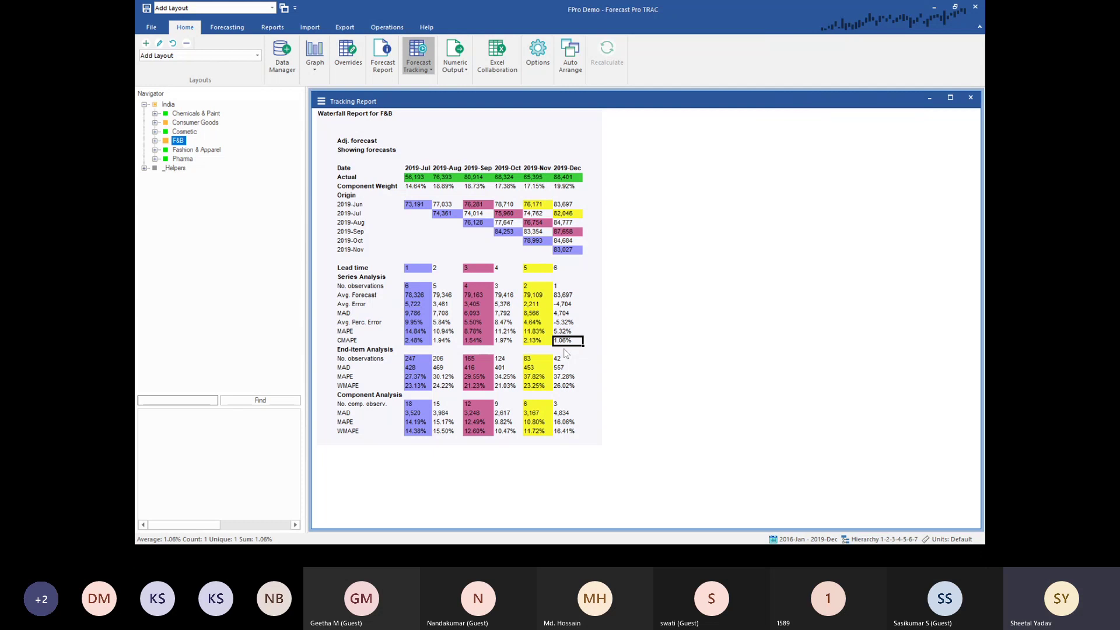
Return to the Consumer Goods report, examine the CMAPE for lead times 6 and 5, and expand the division's components.
click(196, 124)
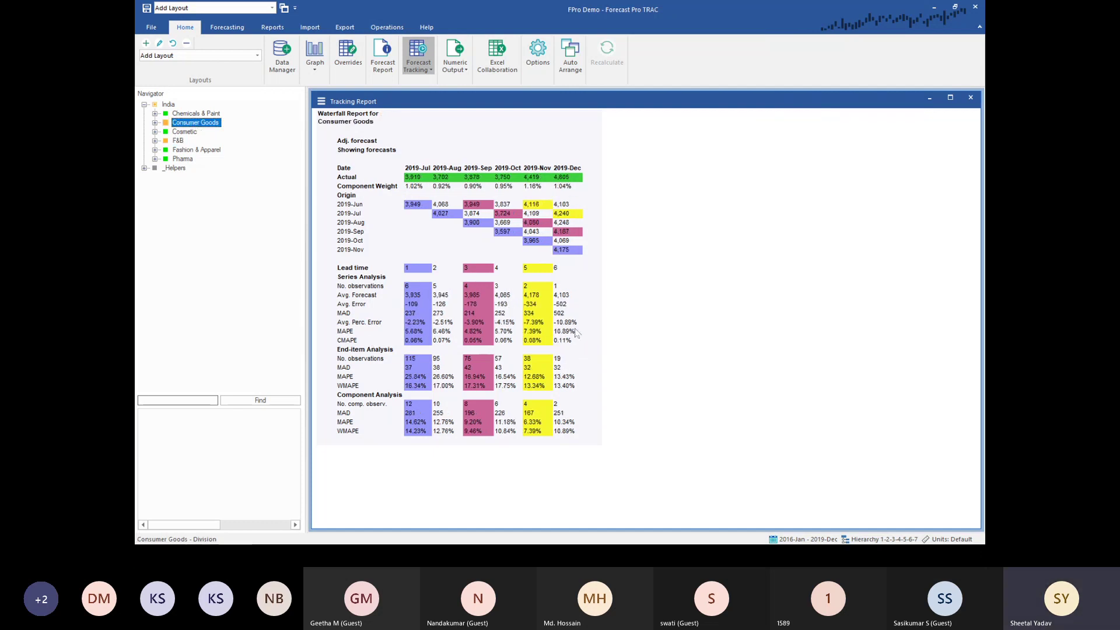
click(572, 344)
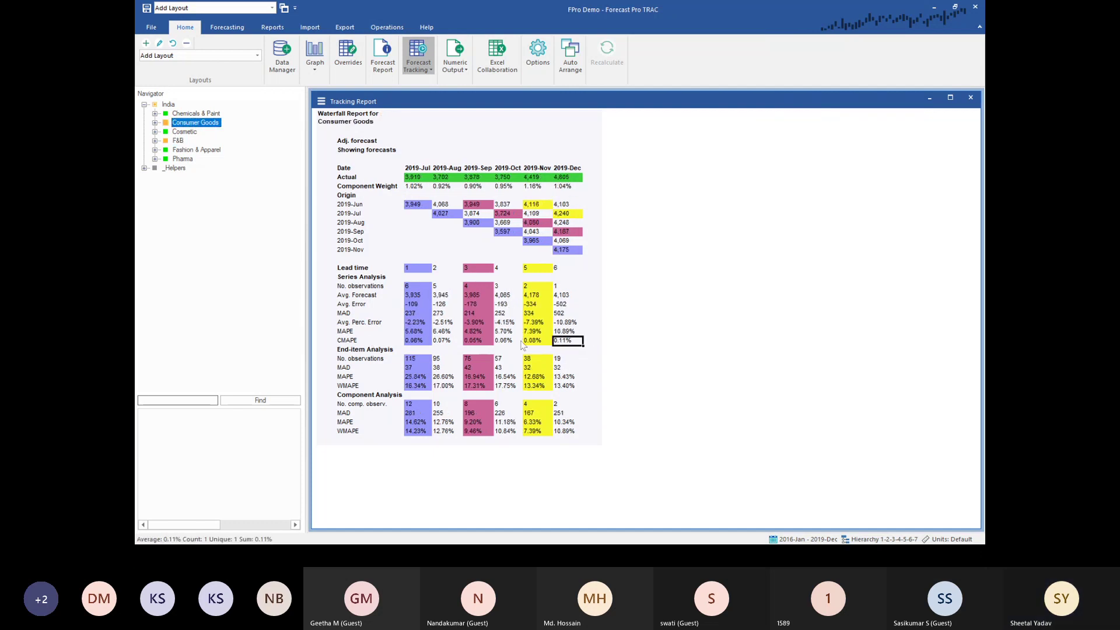
click(544, 345)
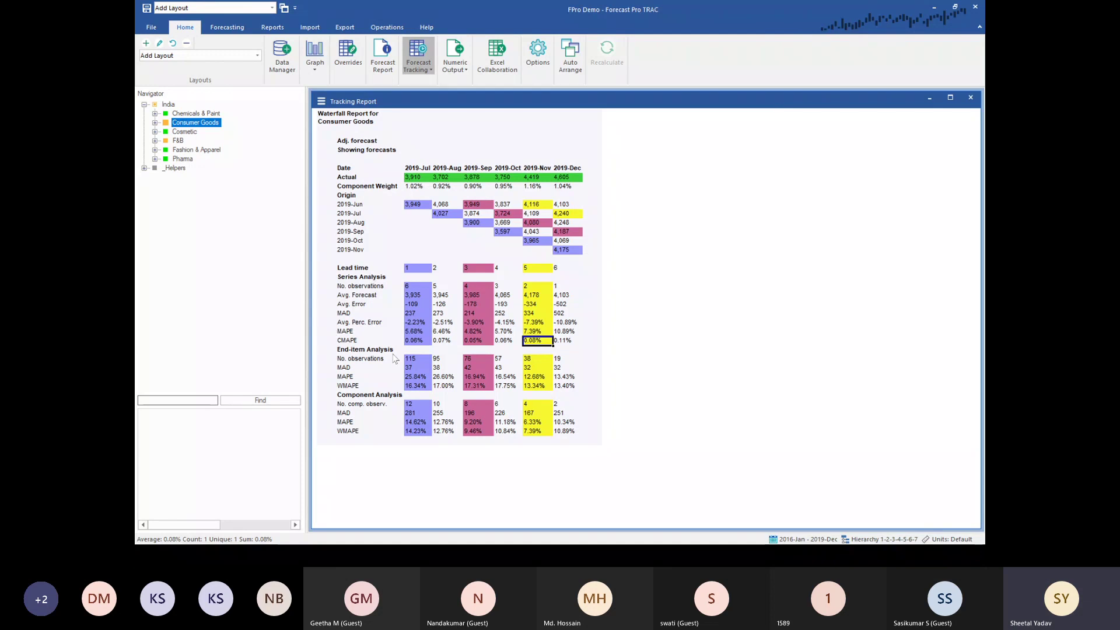
click(154, 123)
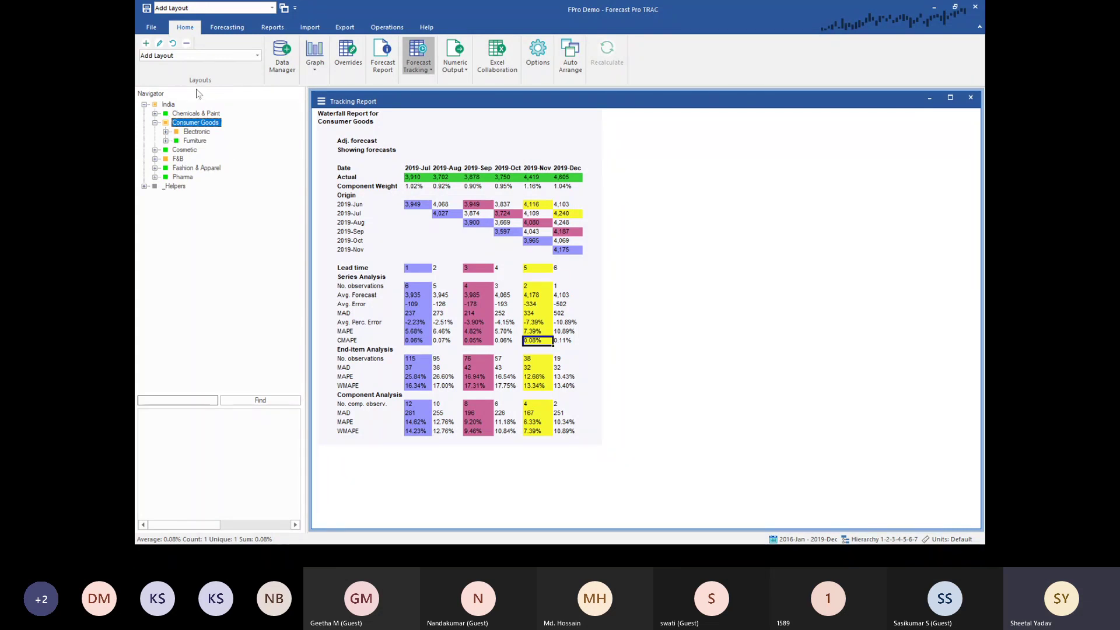
Expand Electronic, Laptop and WH 2 down to the i5 4th Gen RAM item and view its Chandigarh waterfall report.
click(165, 133)
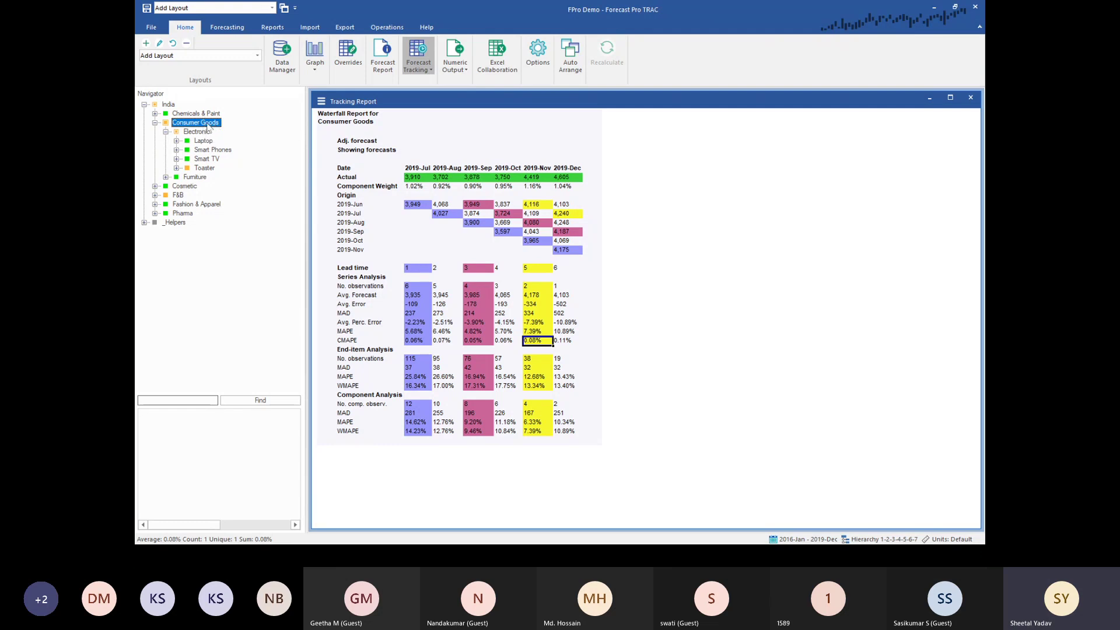
click(177, 141)
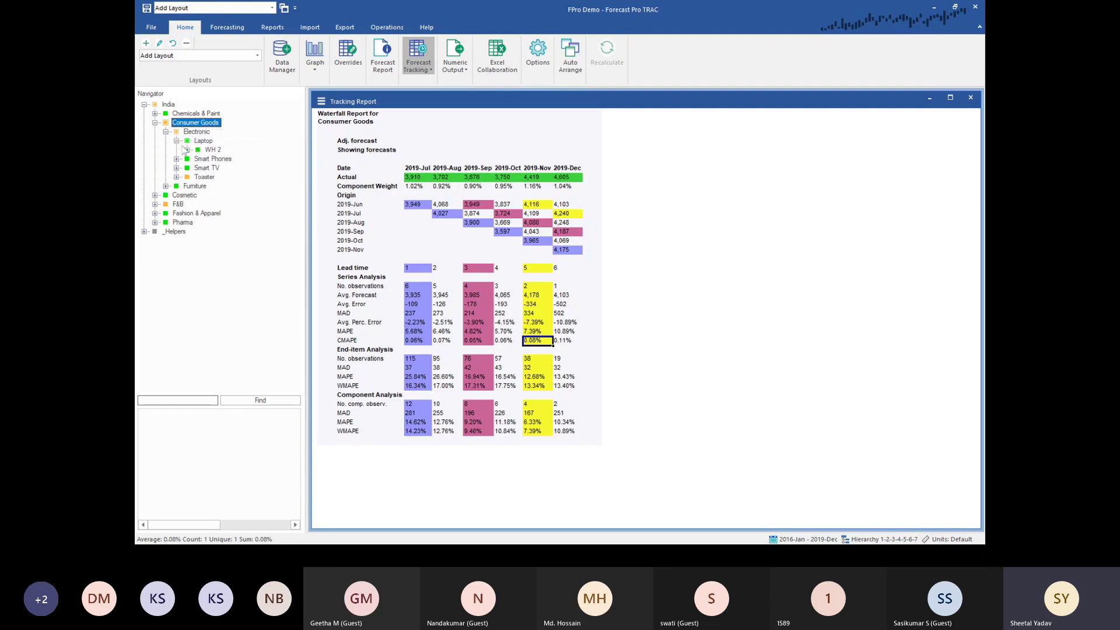
click(187, 150)
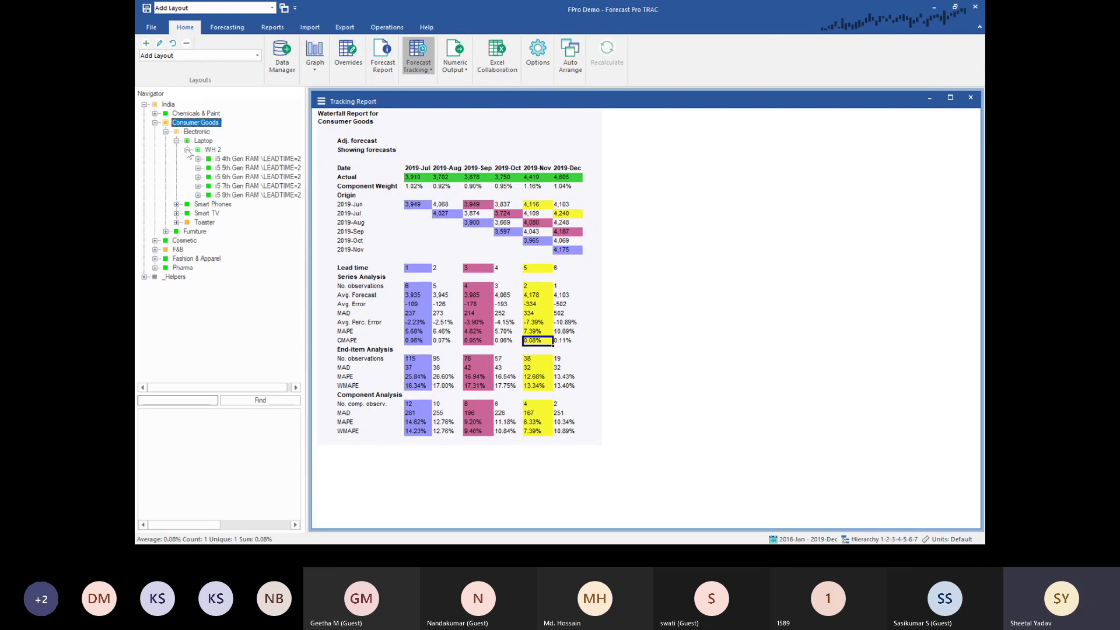
double_click(237, 158)
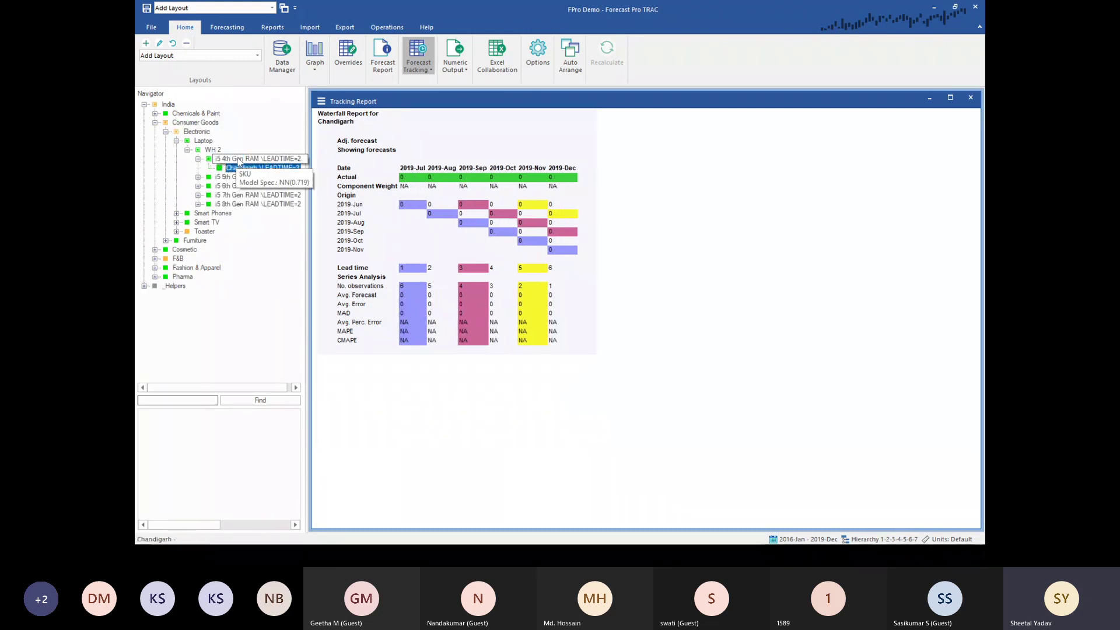
Collapse the Laptop branch, check the warehouses under Smart Phones, then collapse Electronic and return to the Consumer Goods report.
key(Left)
key(Left)
key(Left)
key(Left)
key(Left)
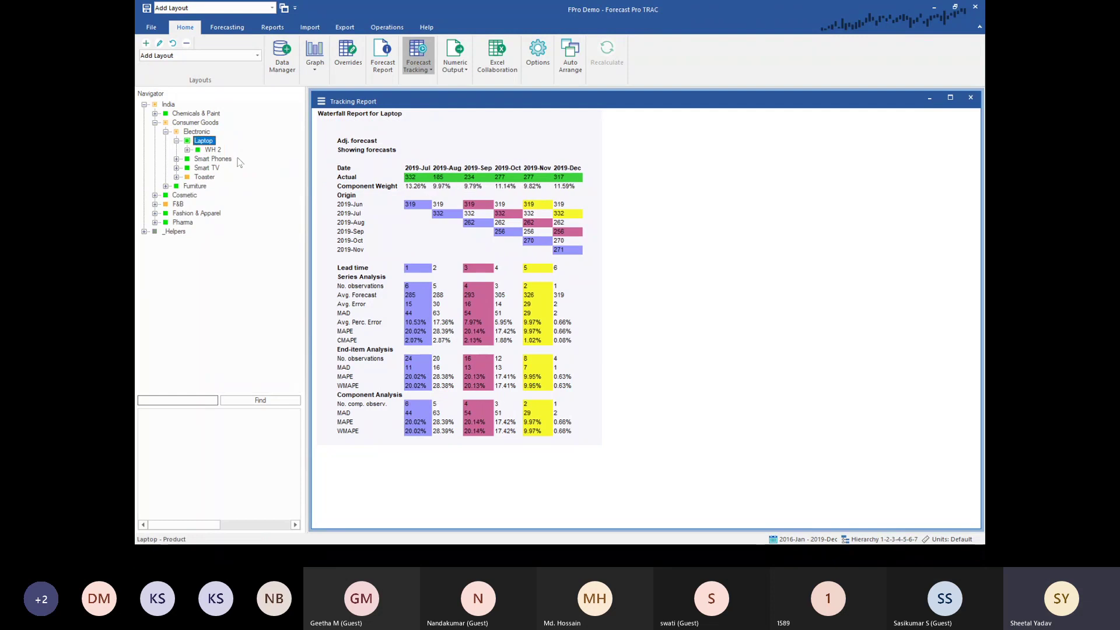
click(177, 140)
click(177, 150)
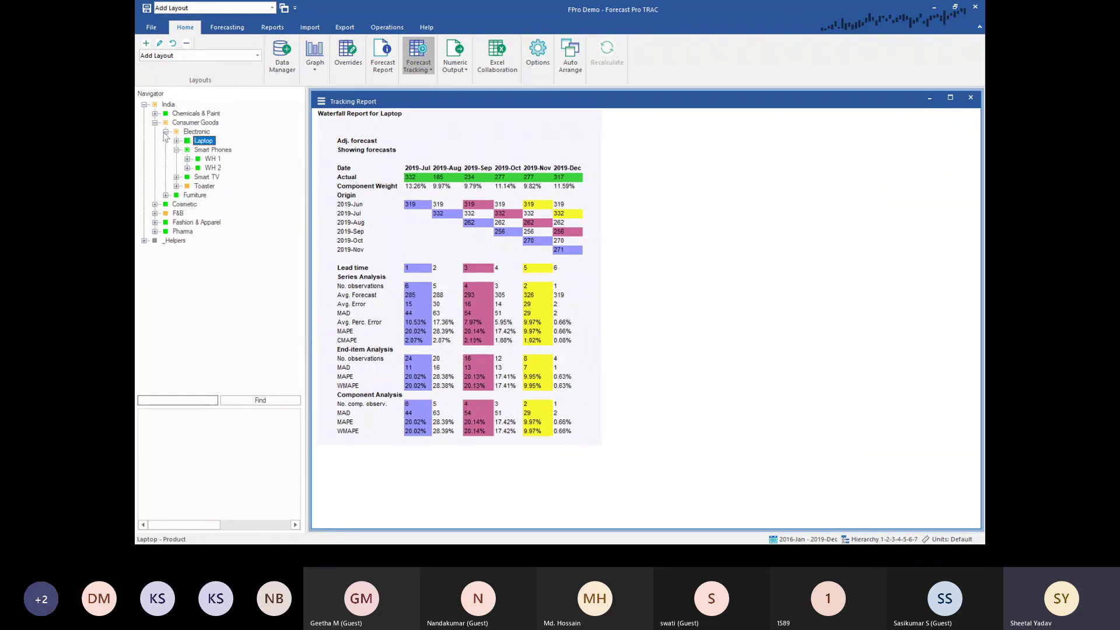
click(166, 132)
click(189, 125)
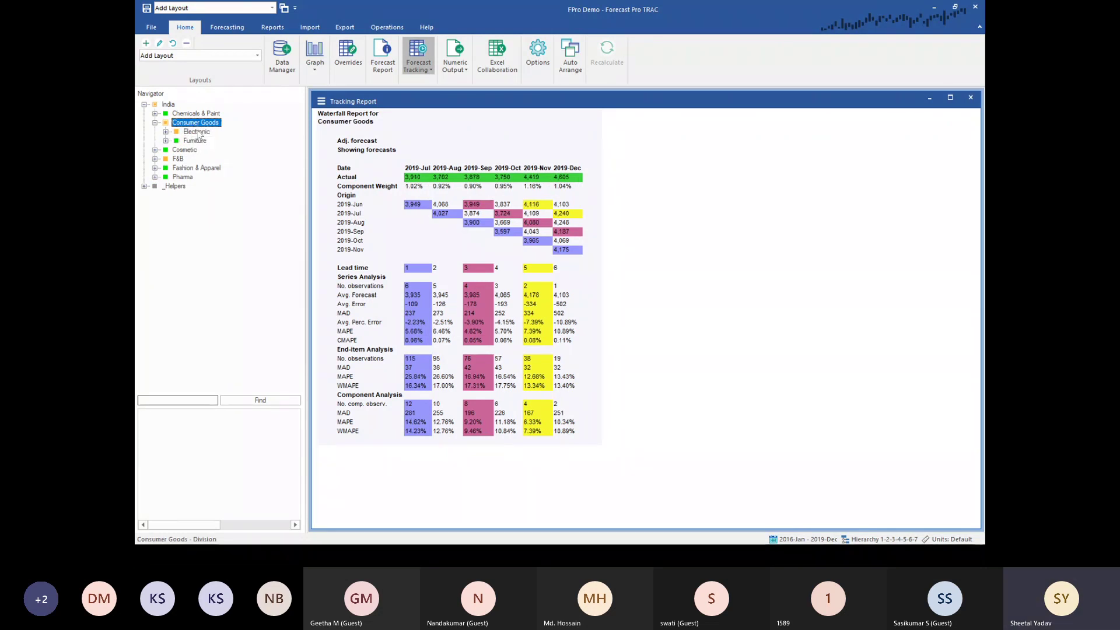
Compare the Electronic and Furniture waterfall reports with their parent Consumer Goods report.
click(197, 132)
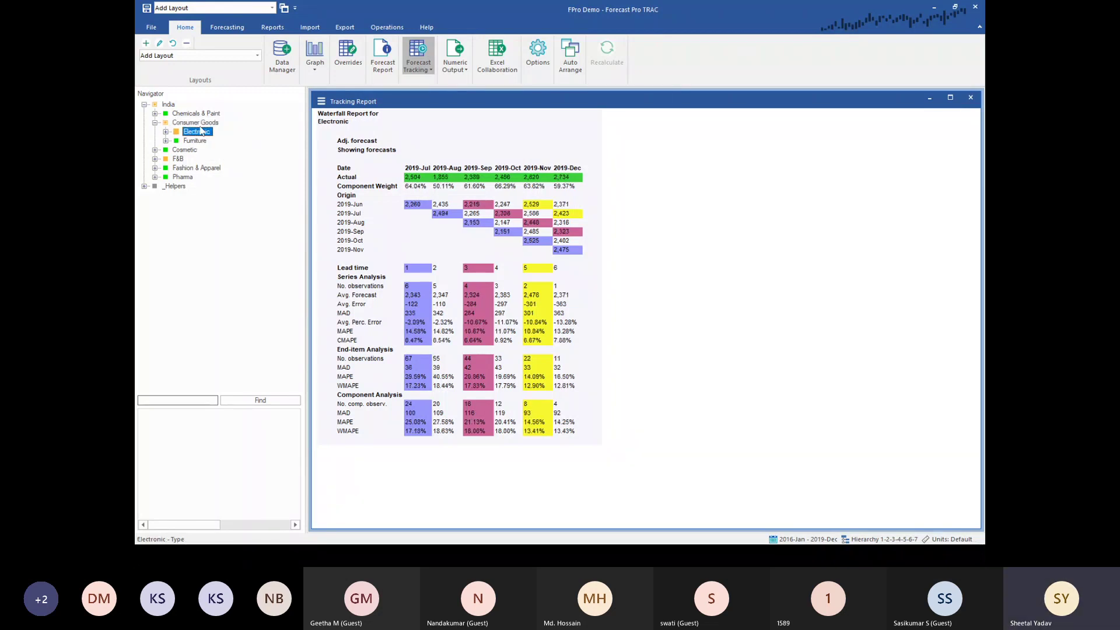
click(194, 123)
click(197, 132)
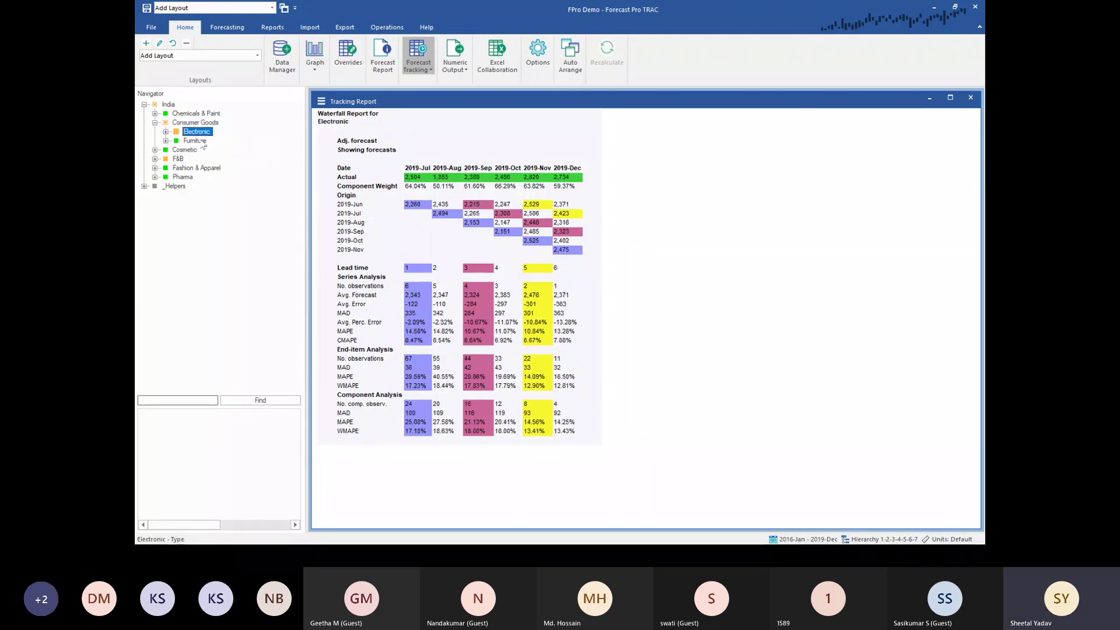
click(199, 142)
ctrl+click(204, 133)
click(204, 133)
click(207, 123)
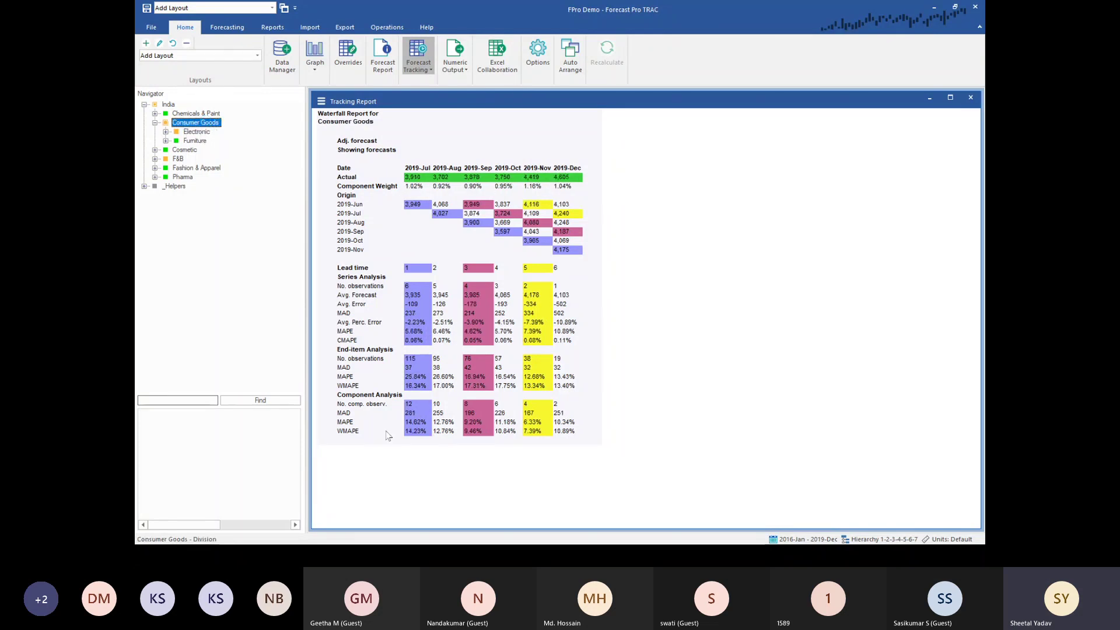
Examine the Consumer Goods Component Analysis and its number of component observations for lead time 1, checking the Electronic and Furniture components.
click(369, 397)
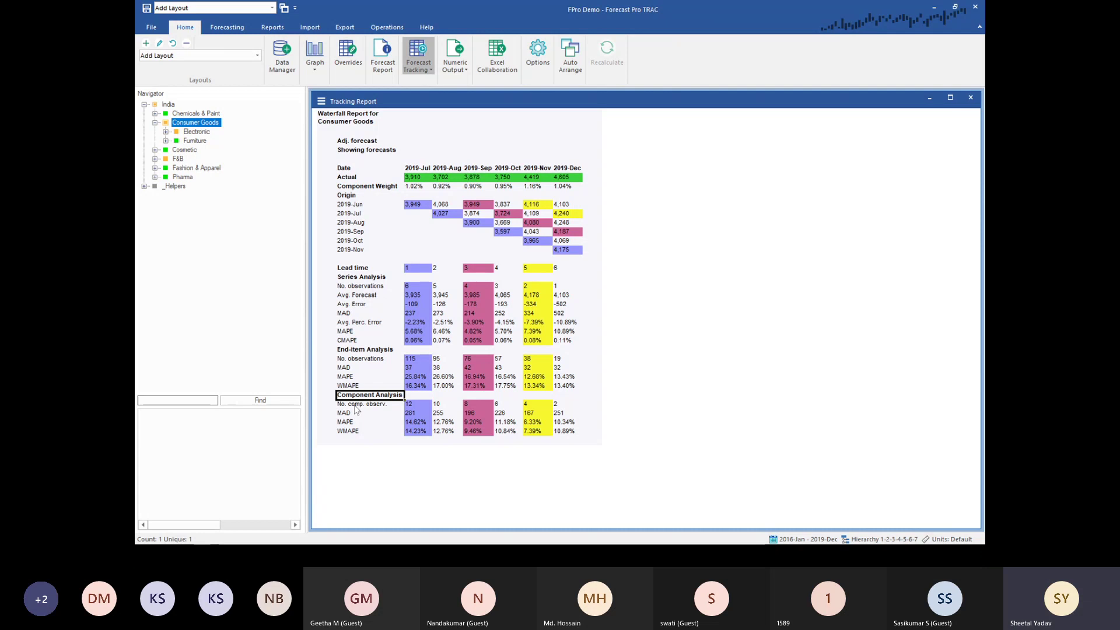
click(205, 133)
click(196, 140)
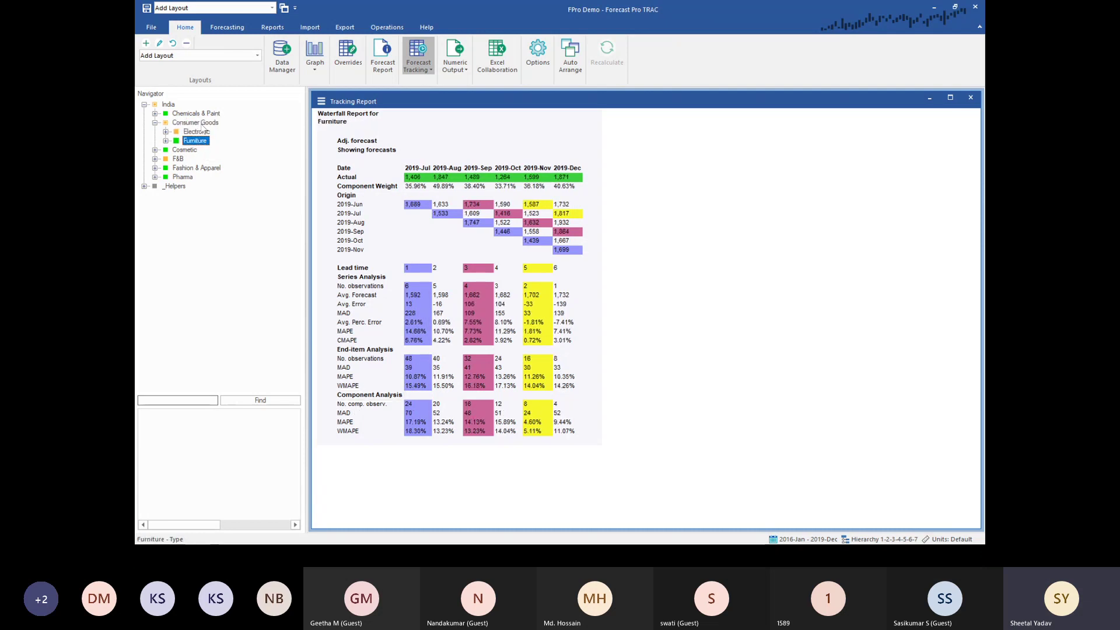
click(419, 405)
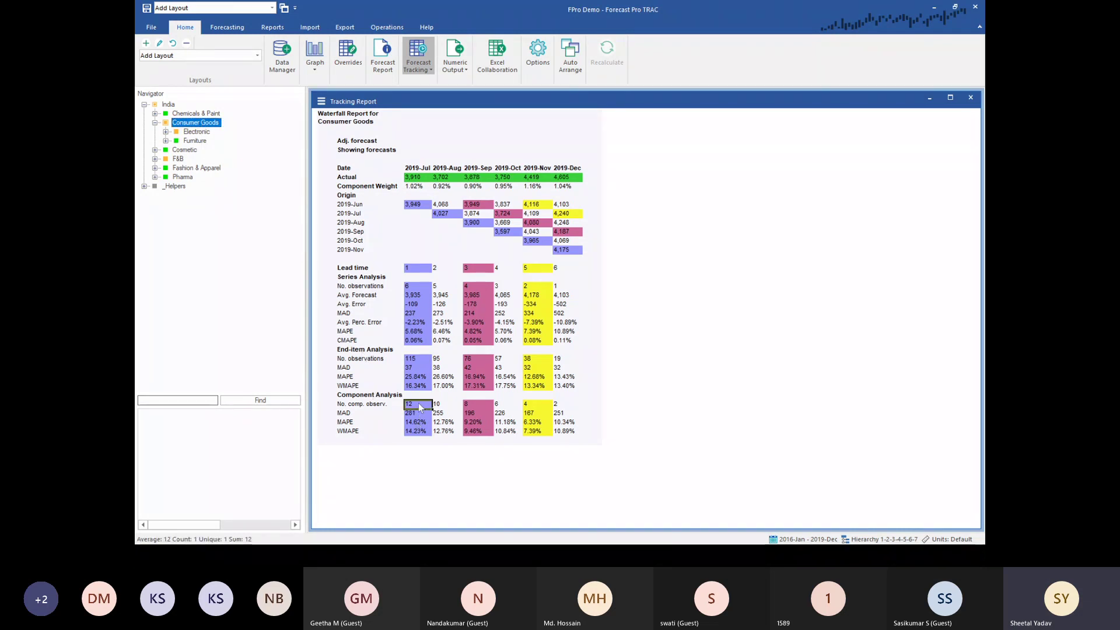
click(419, 269)
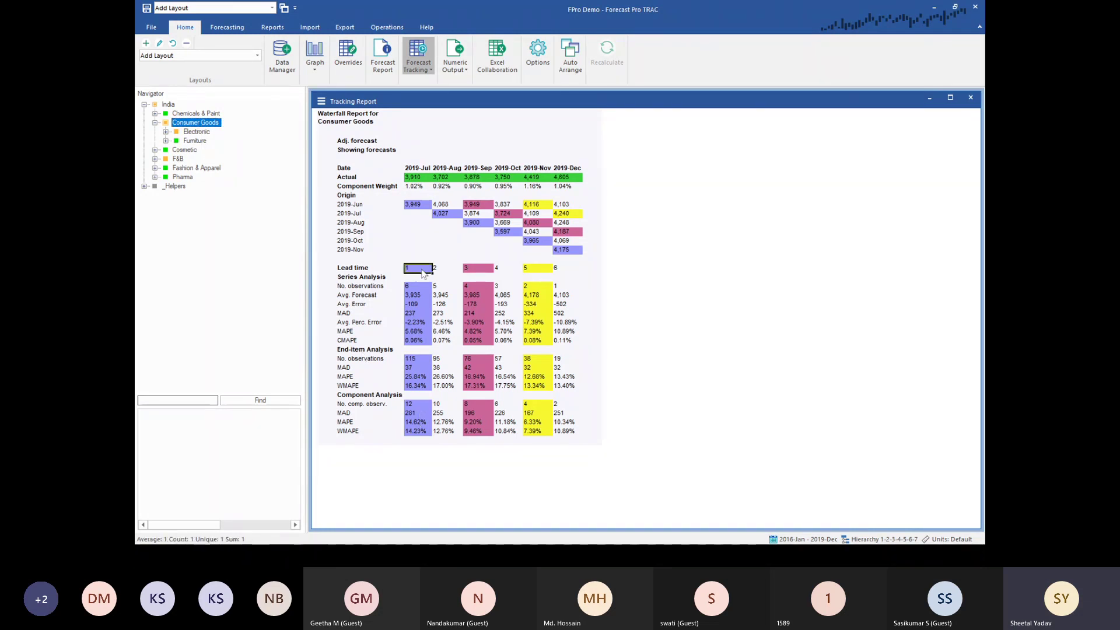
Revisit the Electronic and Furniture reports and examine the Consumer Goods component observation counts across lead times 1 to 6.
click(197, 132)
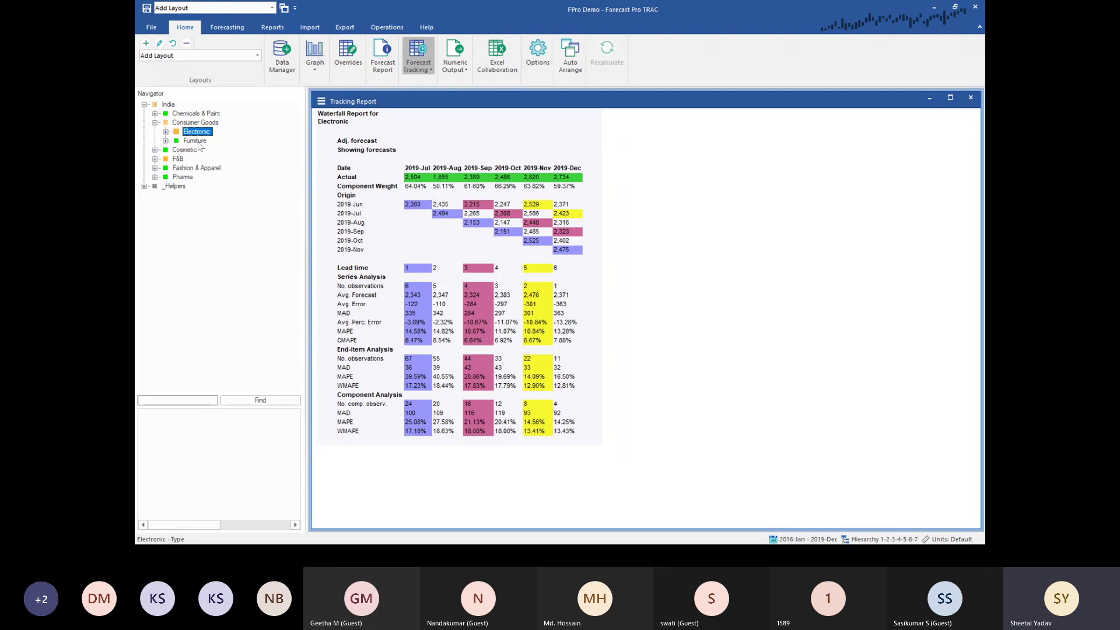
click(196, 141)
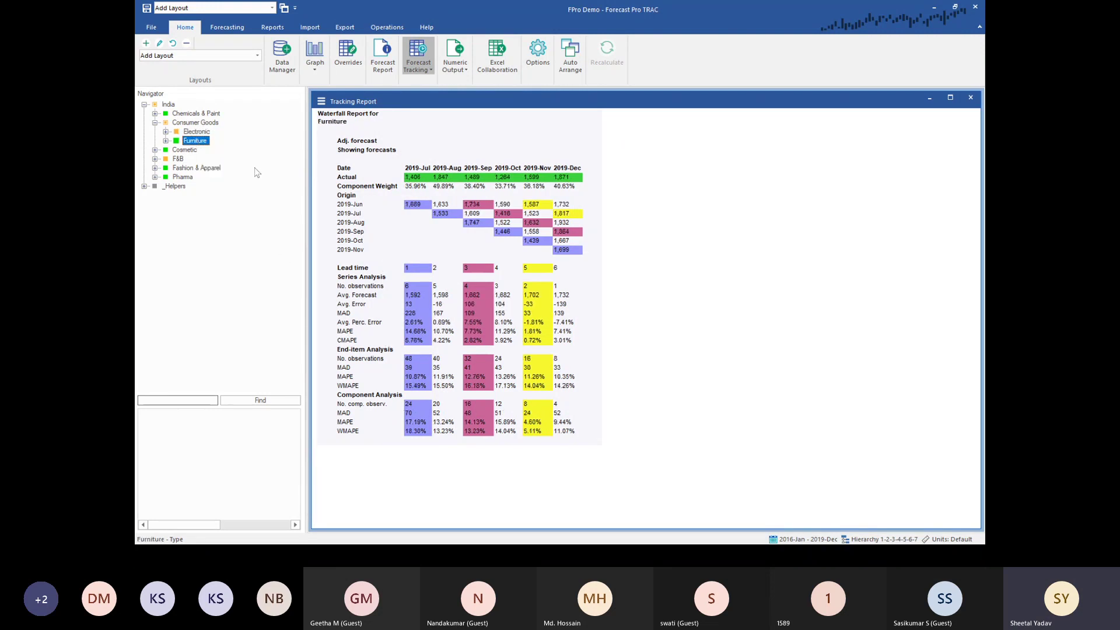
click(209, 124)
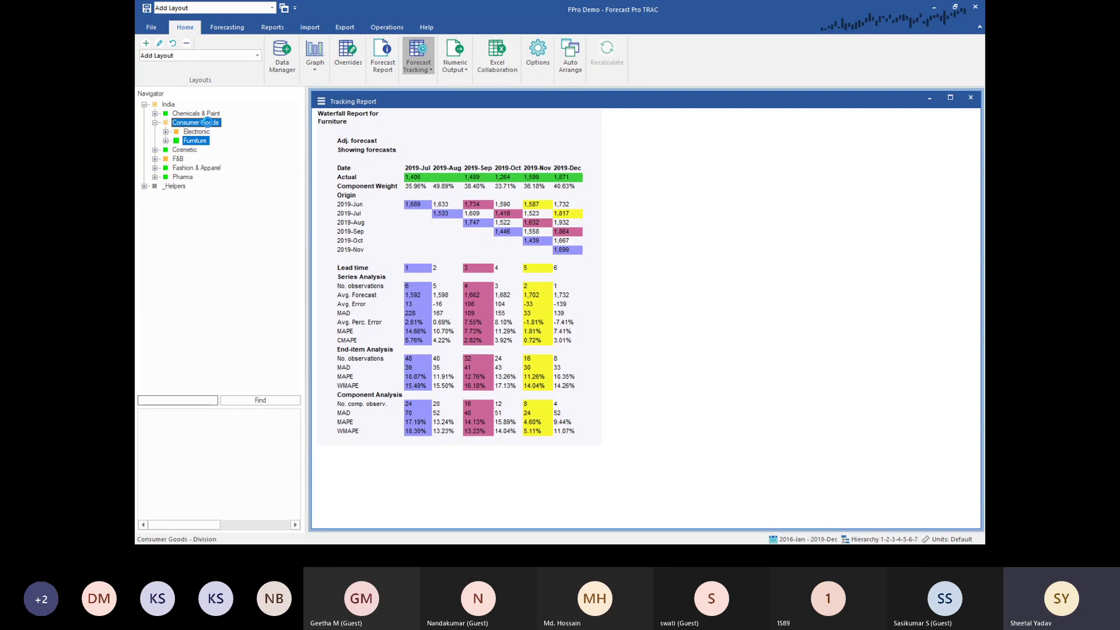
click(419, 405)
click(454, 407)
click(476, 407)
click(504, 407)
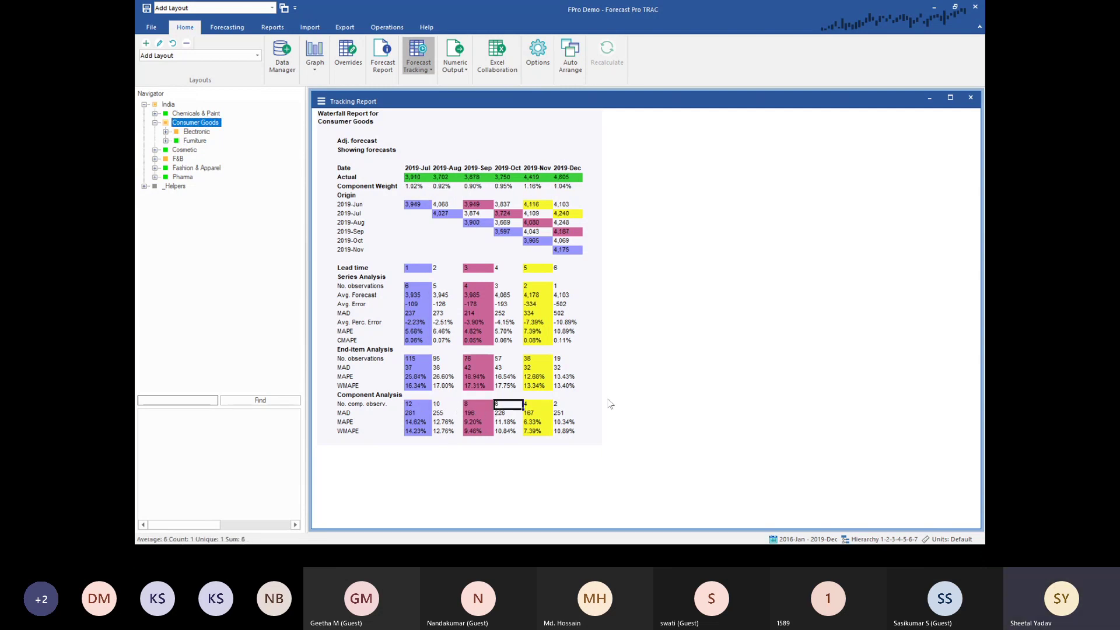
click(573, 403)
Open the Electronic report and, in Calculator, subtract the 2019-Jun origin forecast of 2371 from the 2019-Dec actual of 2734.
click(196, 132)
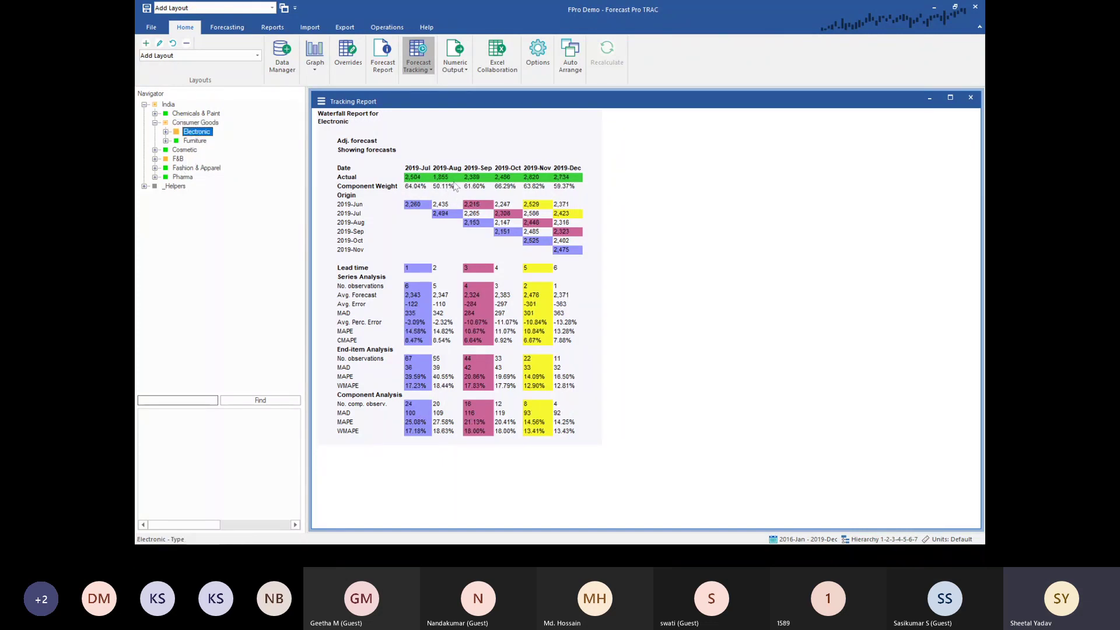
click(577, 178)
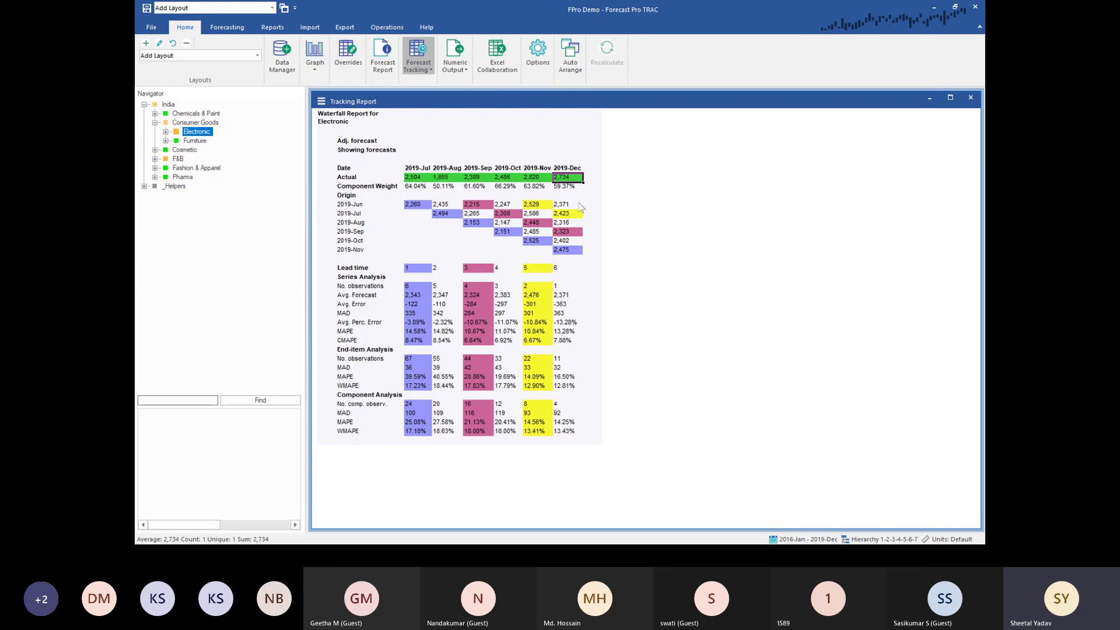
key(alt+Tab)
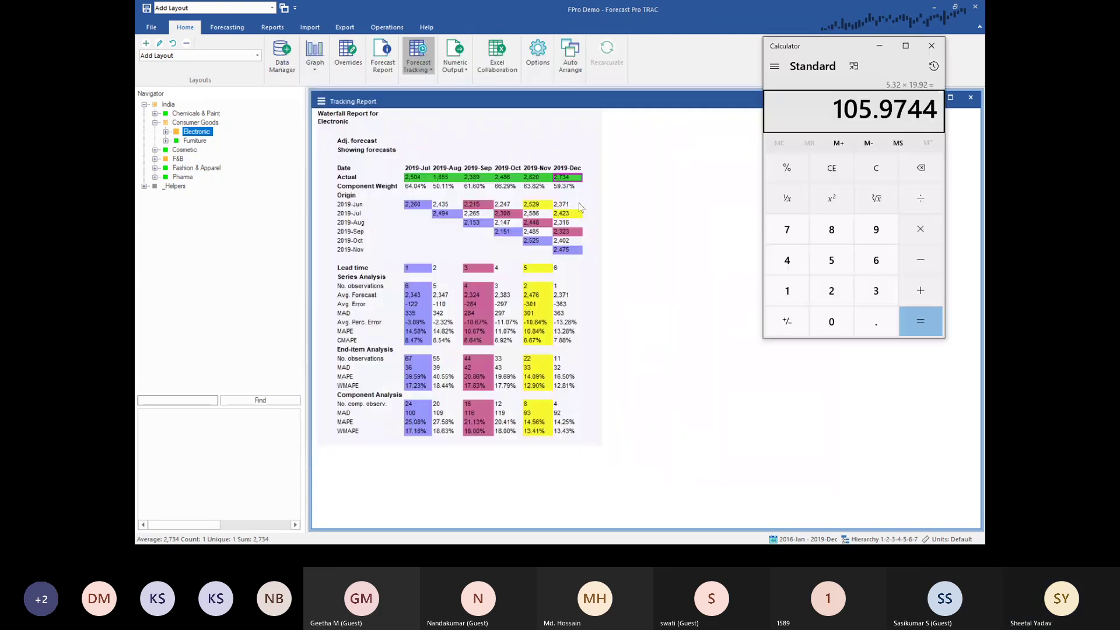
click(876, 168)
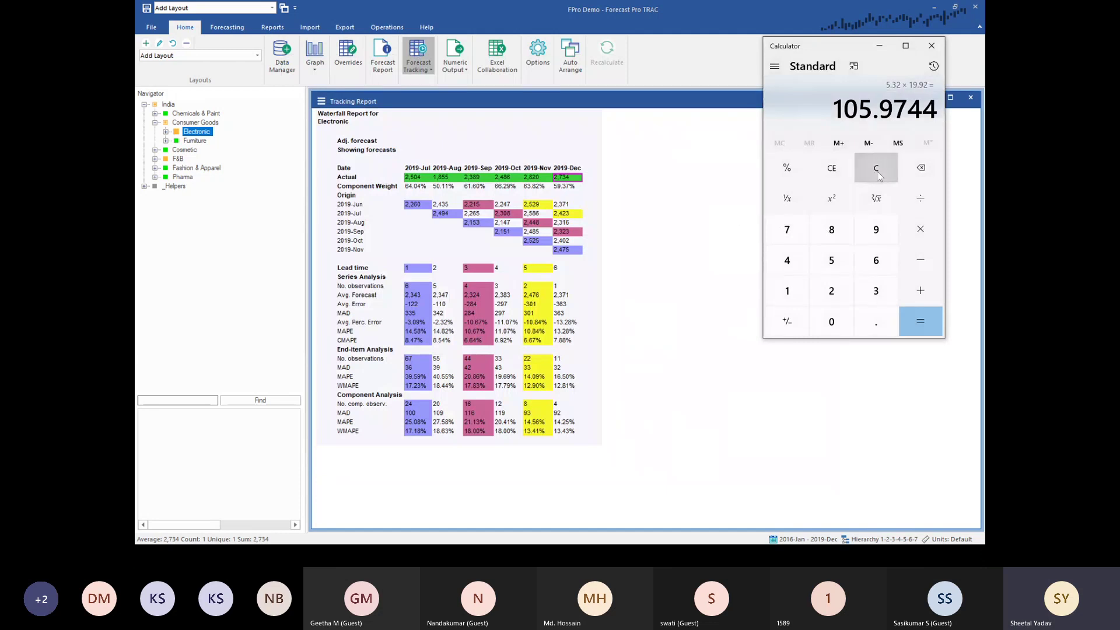
click(832, 291)
click(793, 238)
click(873, 290)
click(787, 260)
click(920, 260)
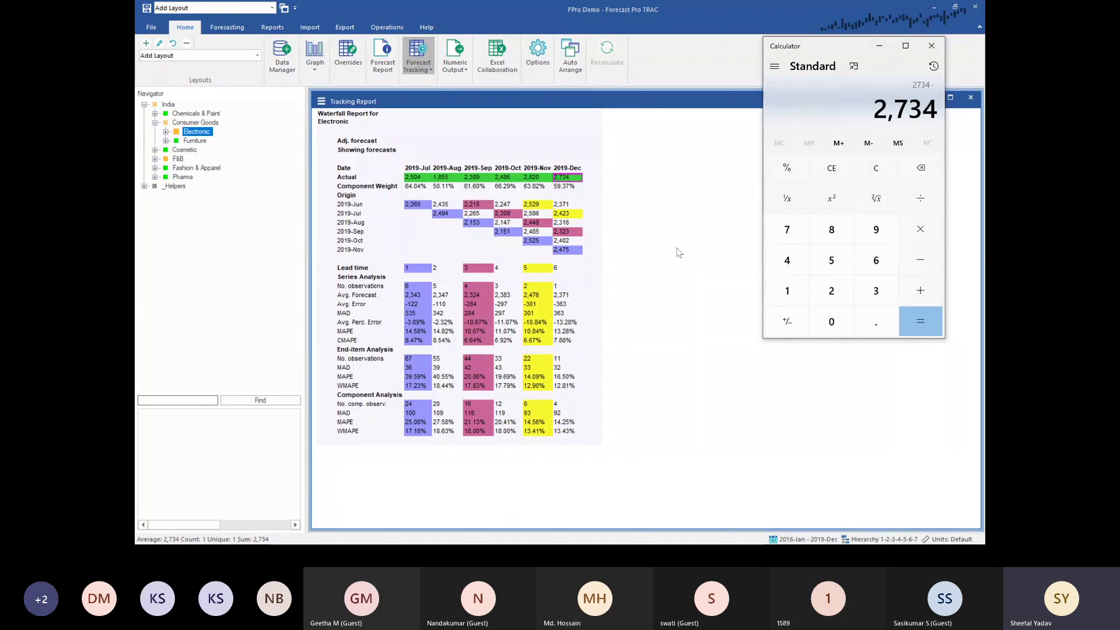
click(840, 286)
click(875, 290)
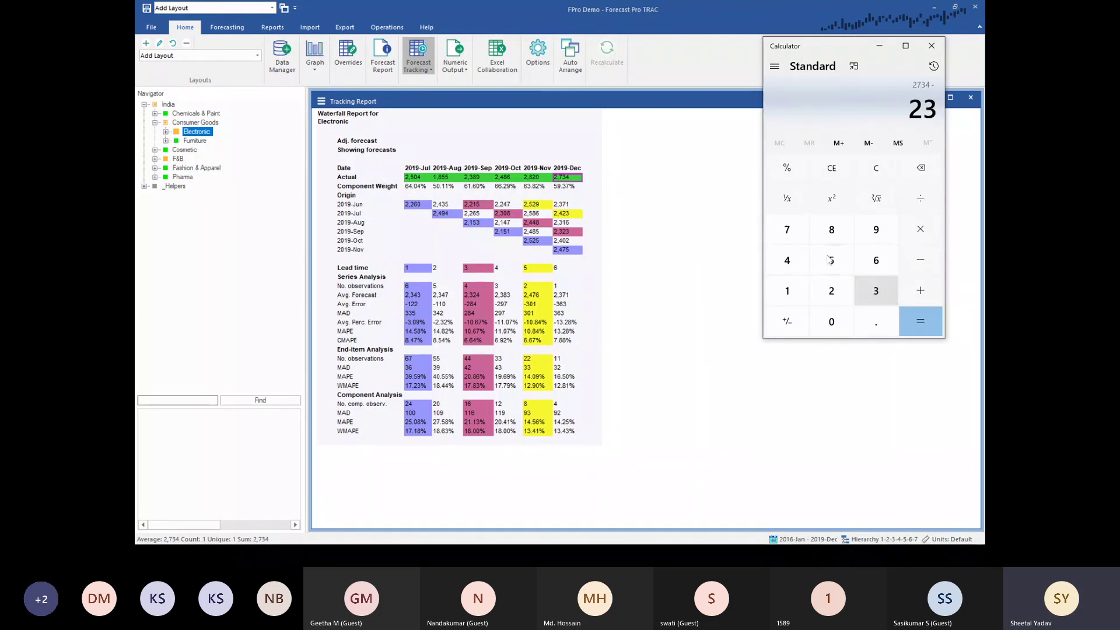
click(792, 230)
click(796, 286)
click(929, 324)
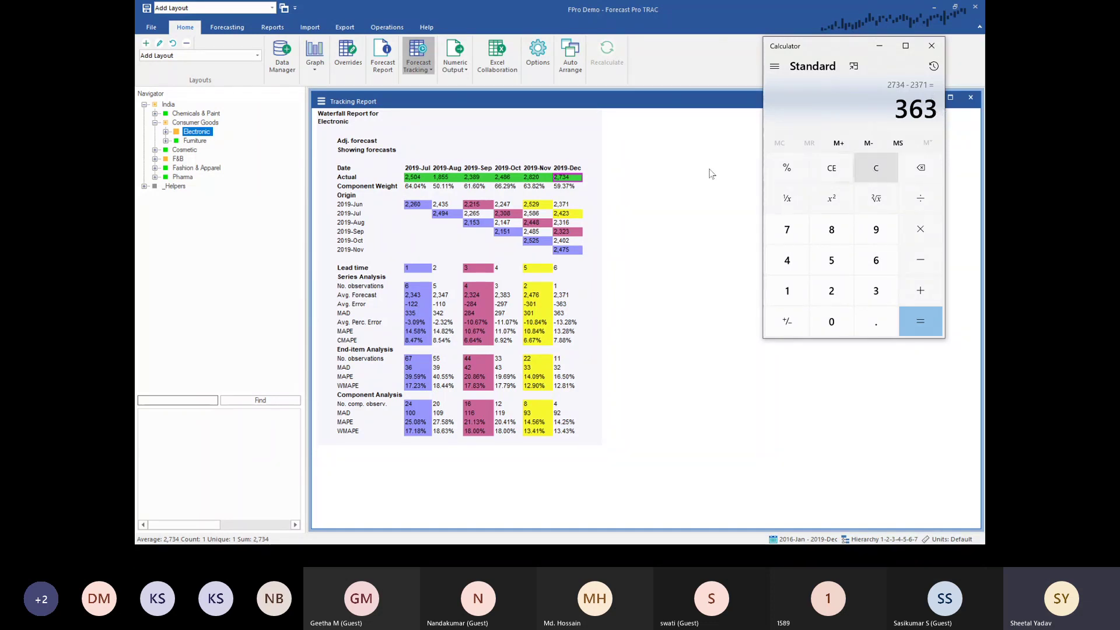
Open the Furniture report and, in Calculator, subtract the 2019-Dec actual of 1871 from the 2019-Jun origin forecast of 1732.
click(199, 141)
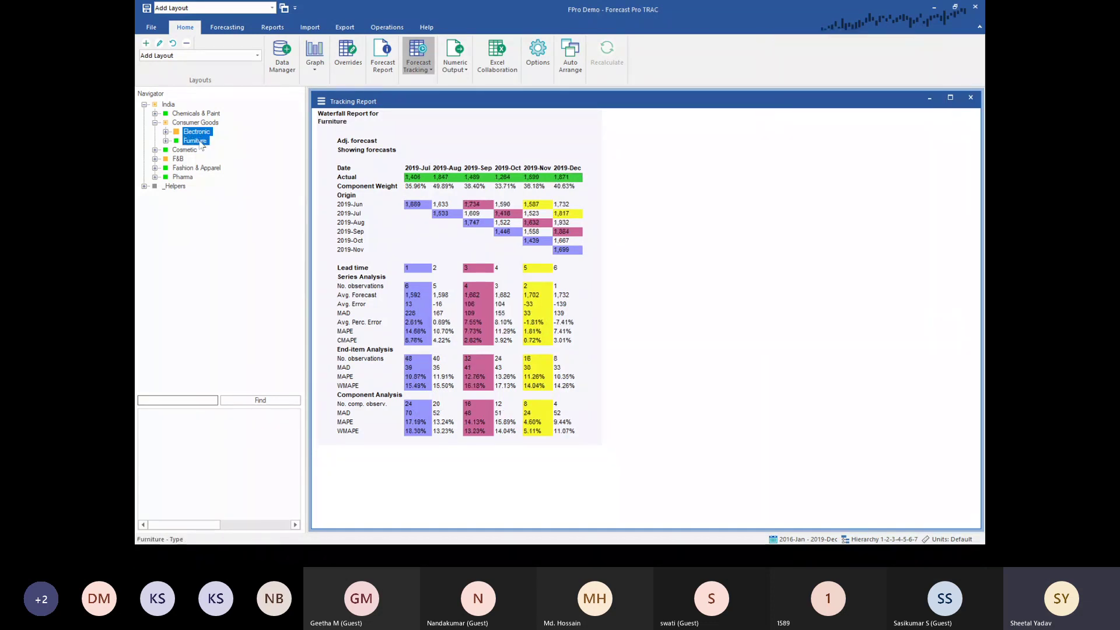
click(569, 178)
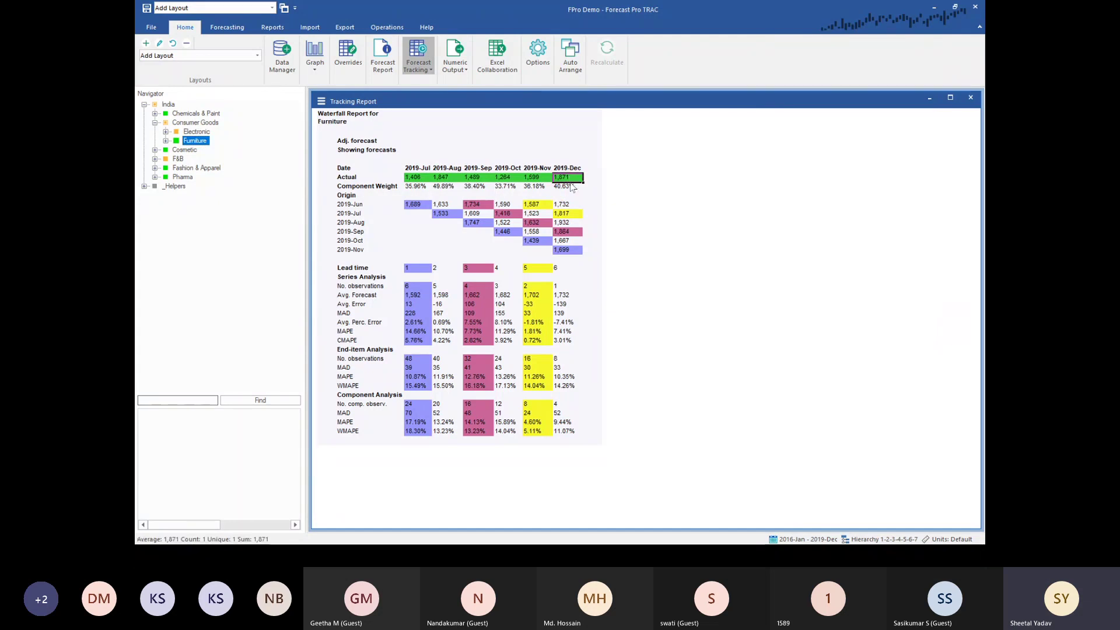
click(573, 206)
key(alt+Tab)
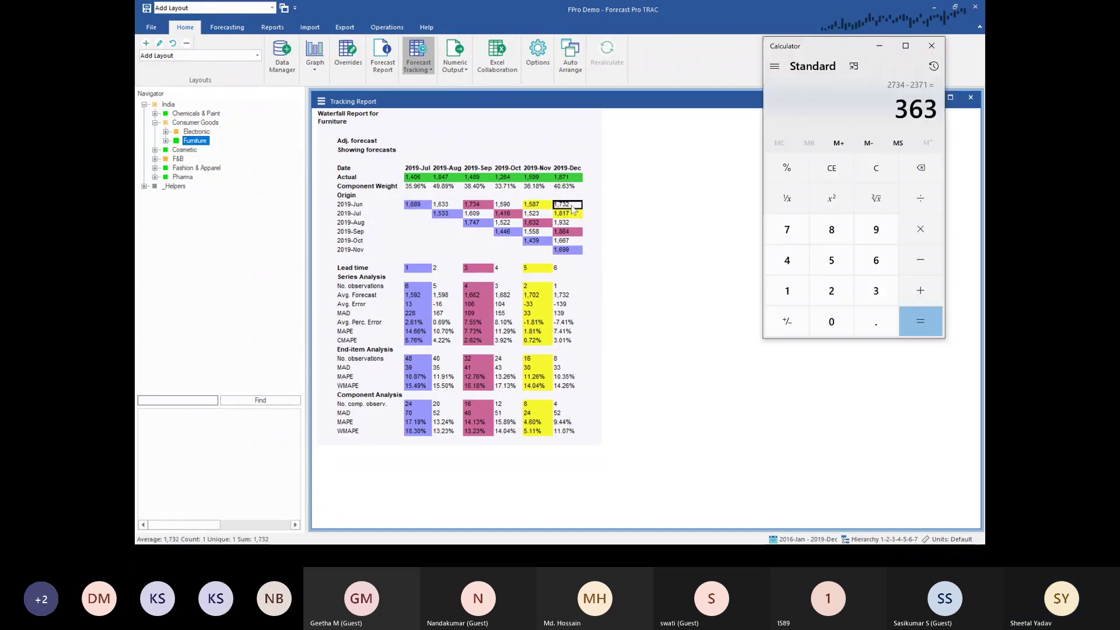
click(875, 165)
click(800, 282)
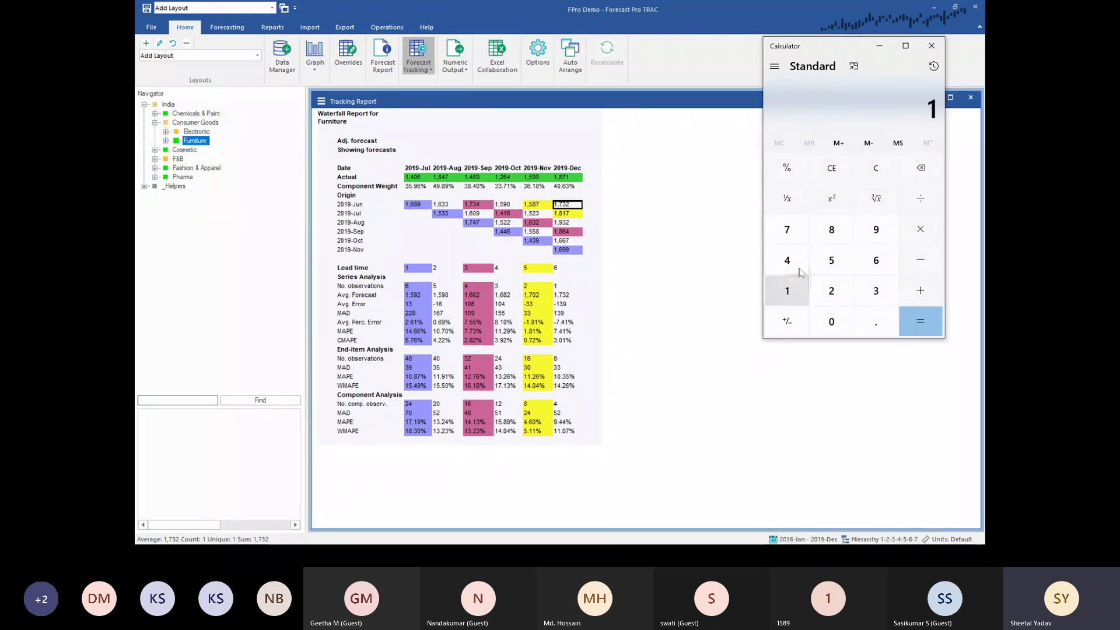
click(793, 231)
click(878, 292)
click(834, 291)
click(920, 261)
click(780, 288)
click(820, 233)
click(797, 232)
click(787, 291)
click(909, 320)
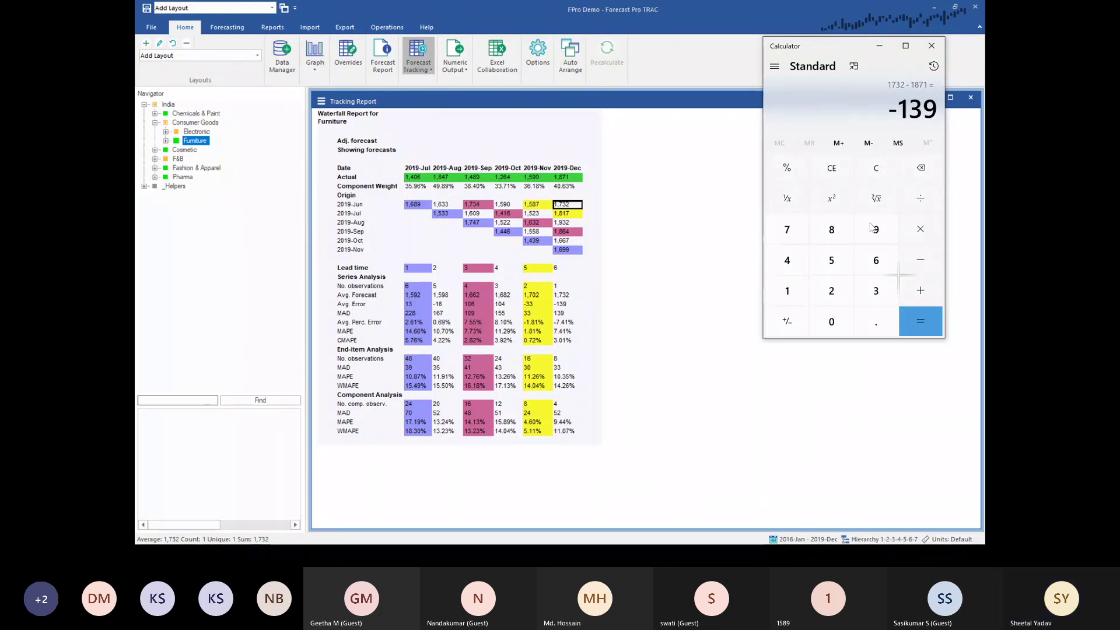
Average the two components' absolute errors in Calculator by adding 139 and 363 and dividing the sum by 2.
click(866, 169)
text(139 + )
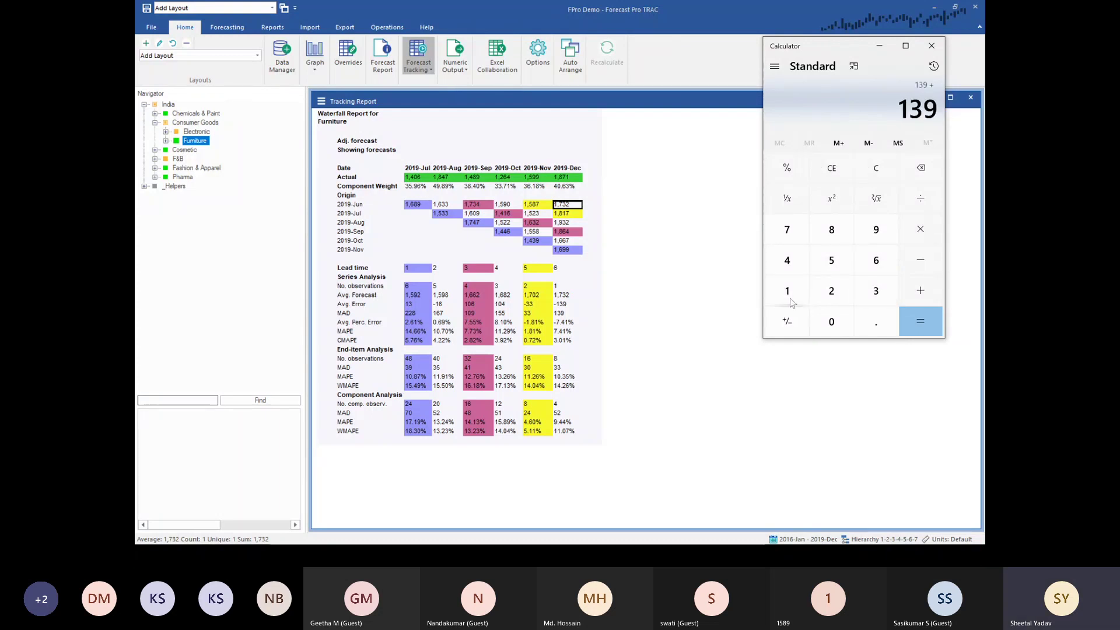
text(363)
key(Return)
text(/2)
key(Return)
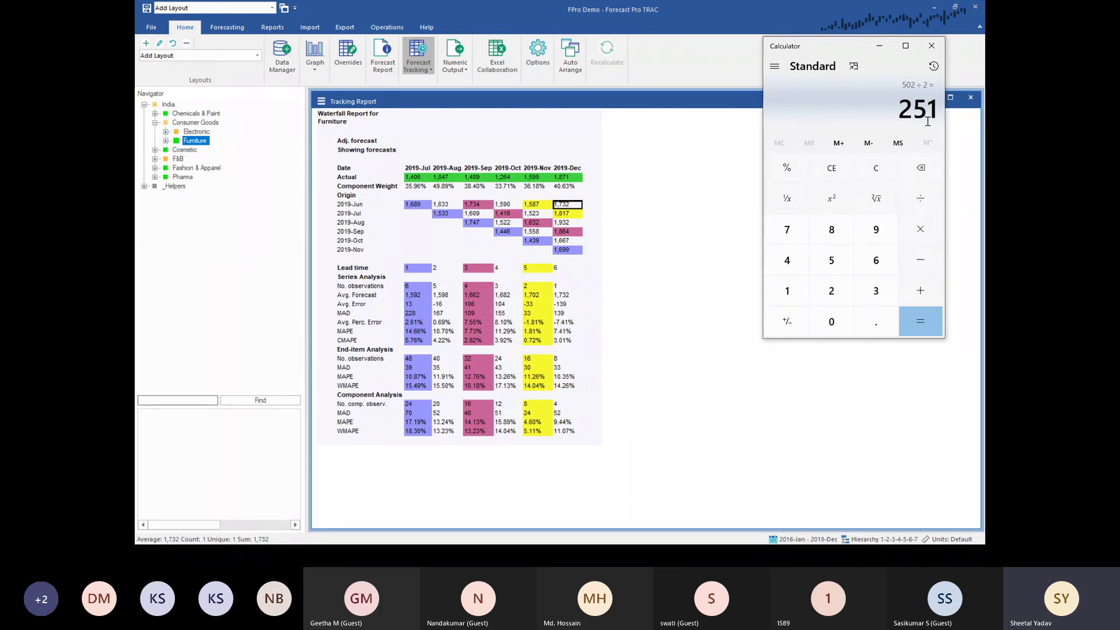
Return to the Consumer Goods report and examine the Component Analysis MAD and MAPE for lead time 6.
click(196, 122)
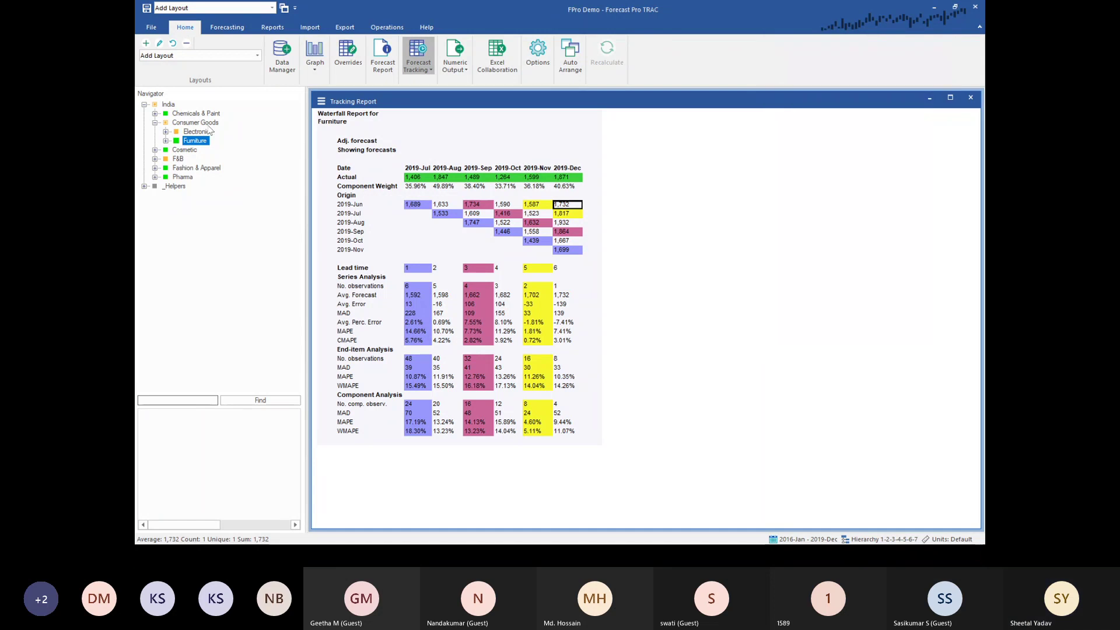
click(564, 415)
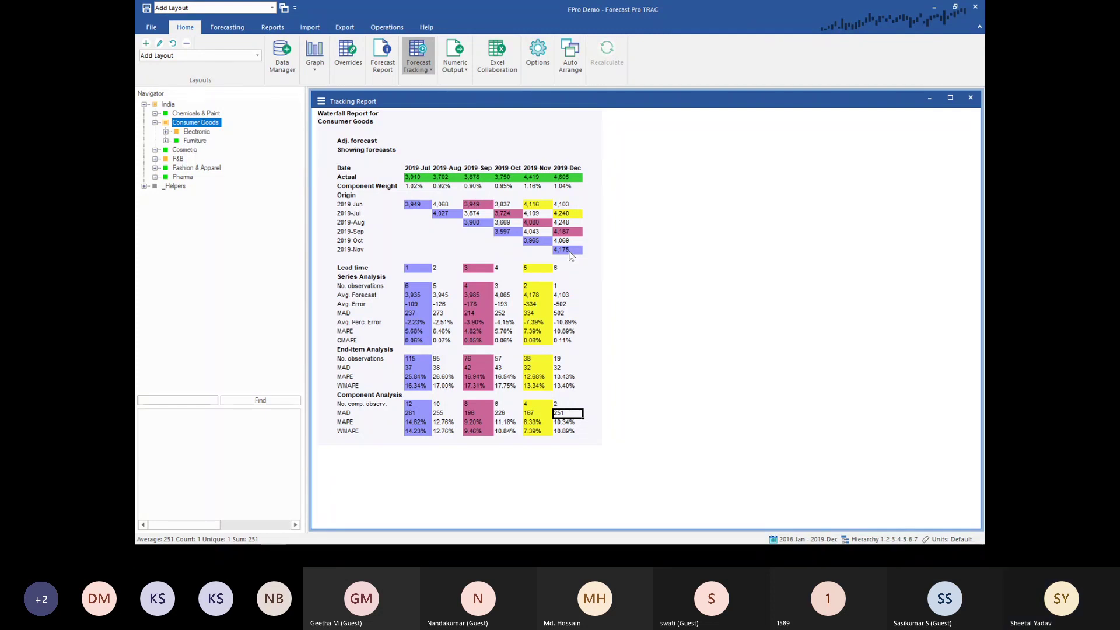
click(571, 425)
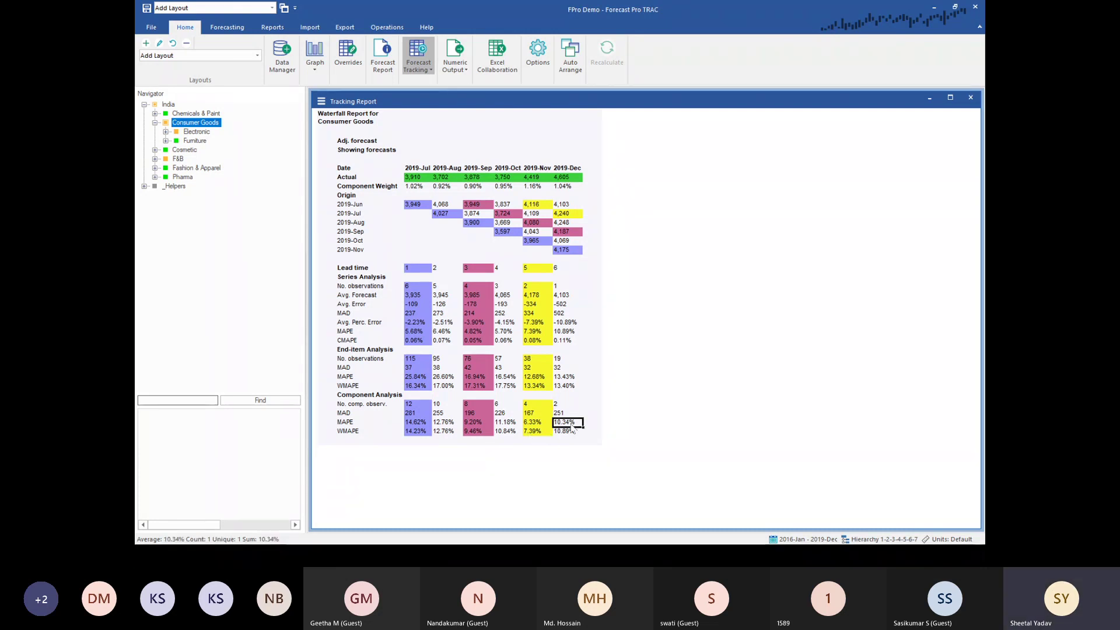
Switch to the Forecast Tracking workbook in Excel and compare the 2019-Dec Component Analysis MAPE in H33 with the check calculation in P36.
key(alt+Tab)
key(alt+Tab)
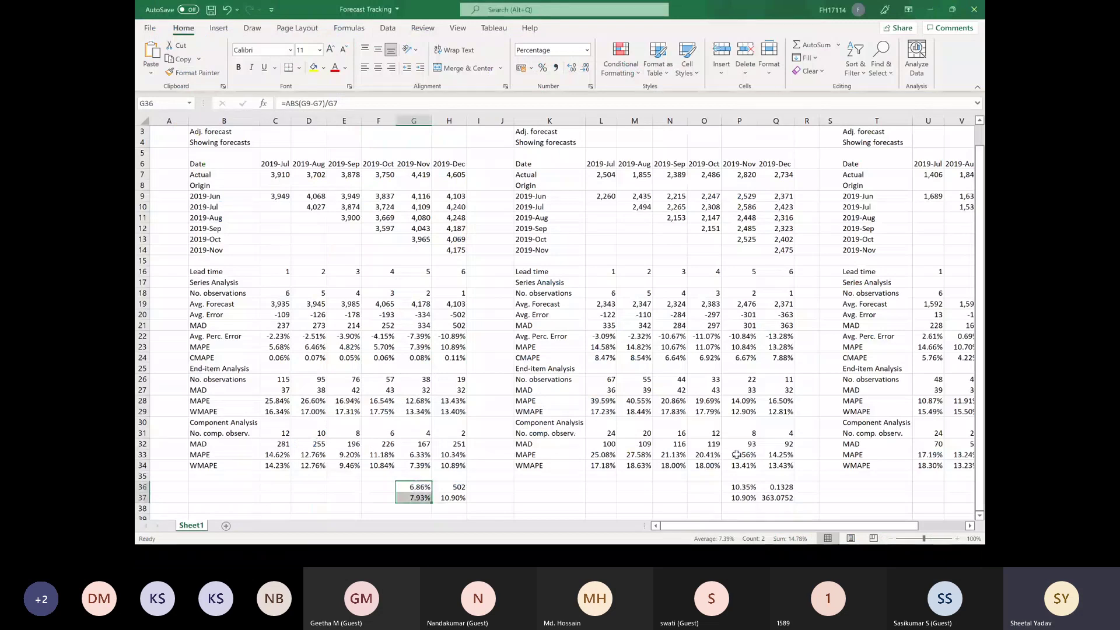
click(446, 455)
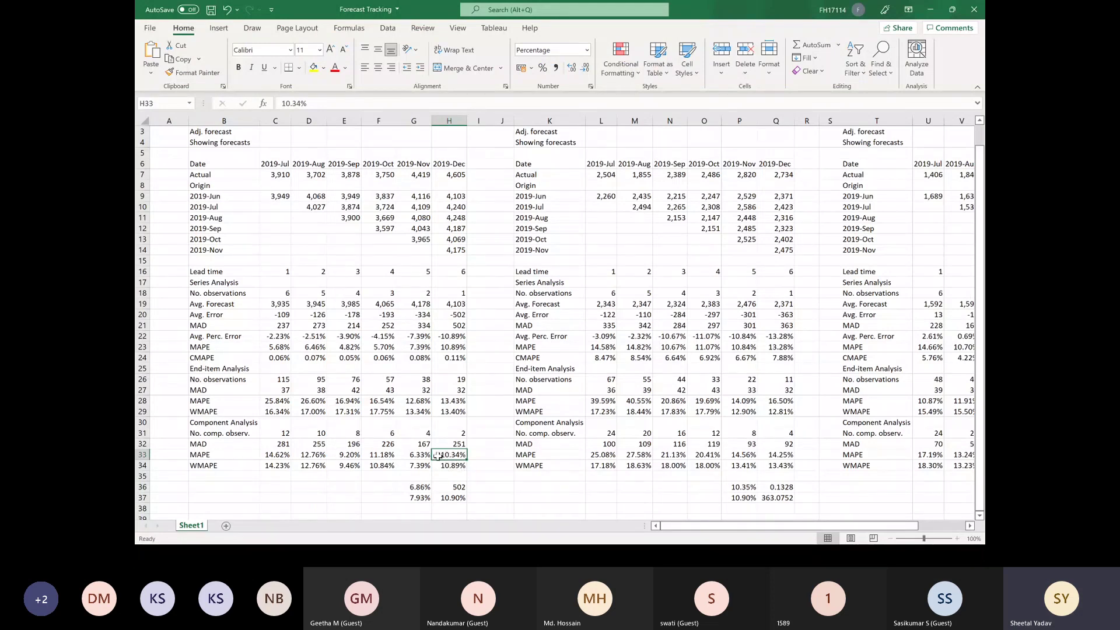
click(730, 488)
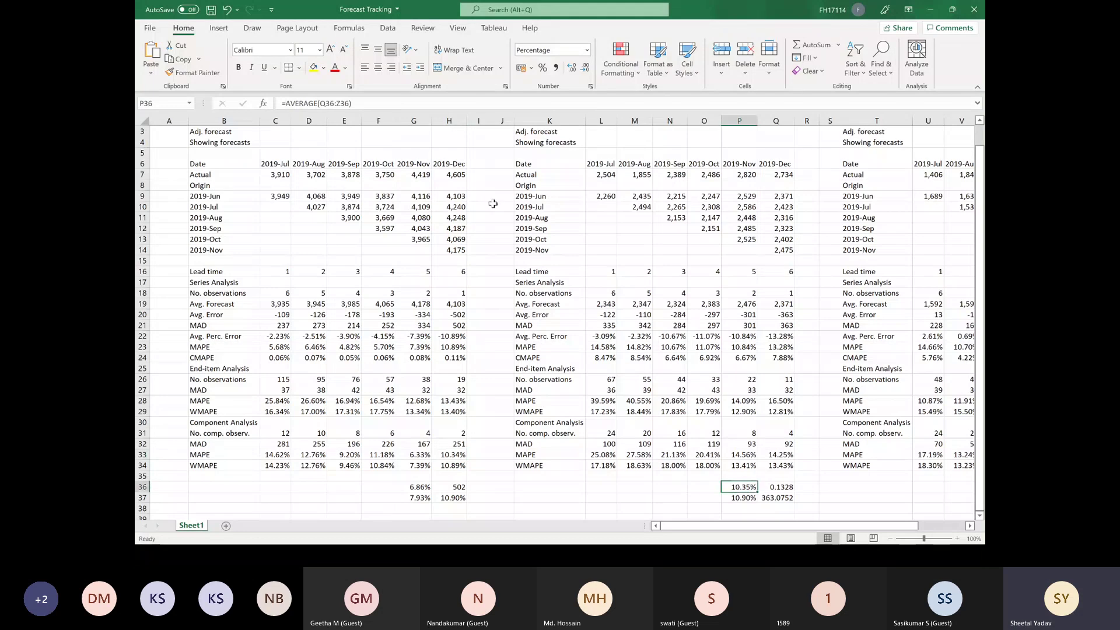
Format the component error ratios in Q36:Z36 as percentages with two decimal places.
key(Right)
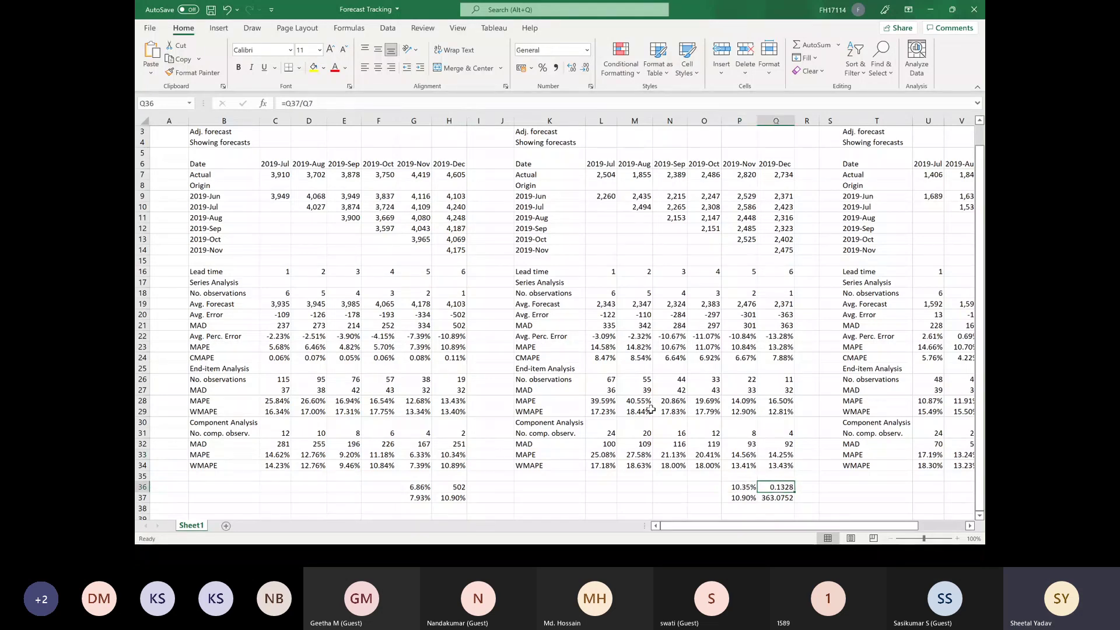
key(ctrl+shift+Right)
key(ctrl+shift+5)
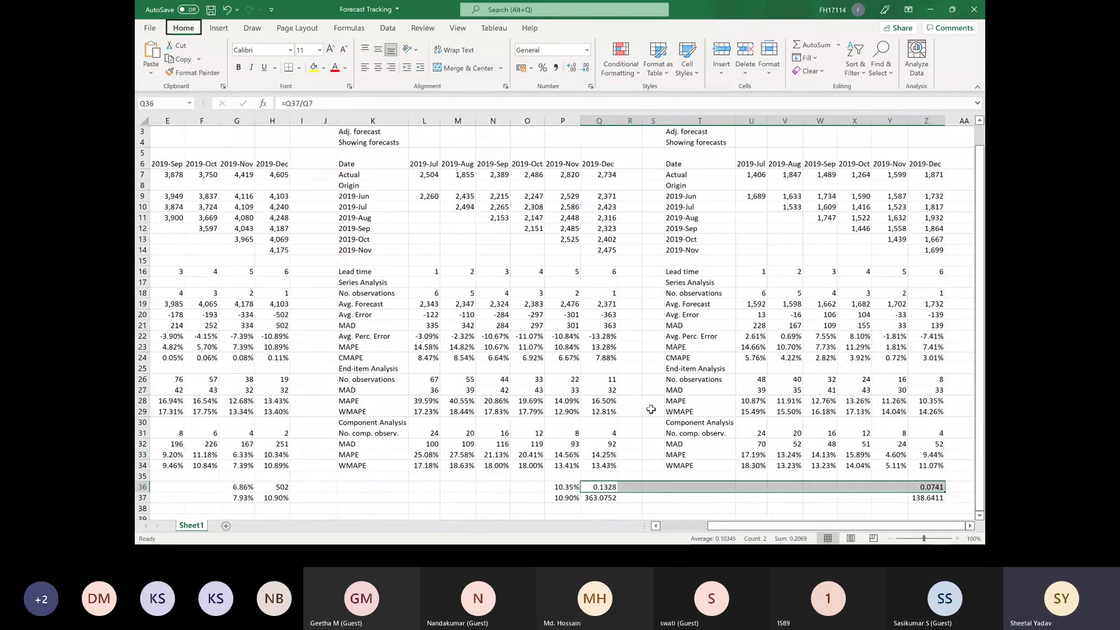
key(alt)
key(alt)
key(alt)
key(h)
key(0)
key(alt)
key(h)
key(9)
key(alt)
key(h)
key(0)
key(alt+h)
key(0)
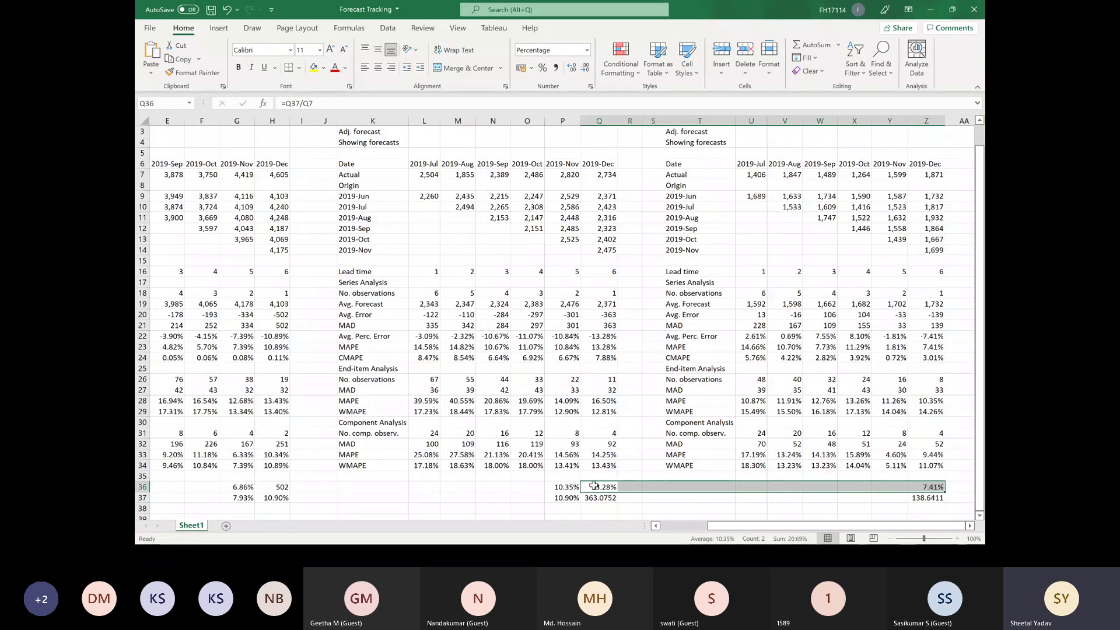
Inspect the Electronic percentage error formula in Q36, tracing its references to the absolute error and the 2019-Dec actual.
click(594, 486)
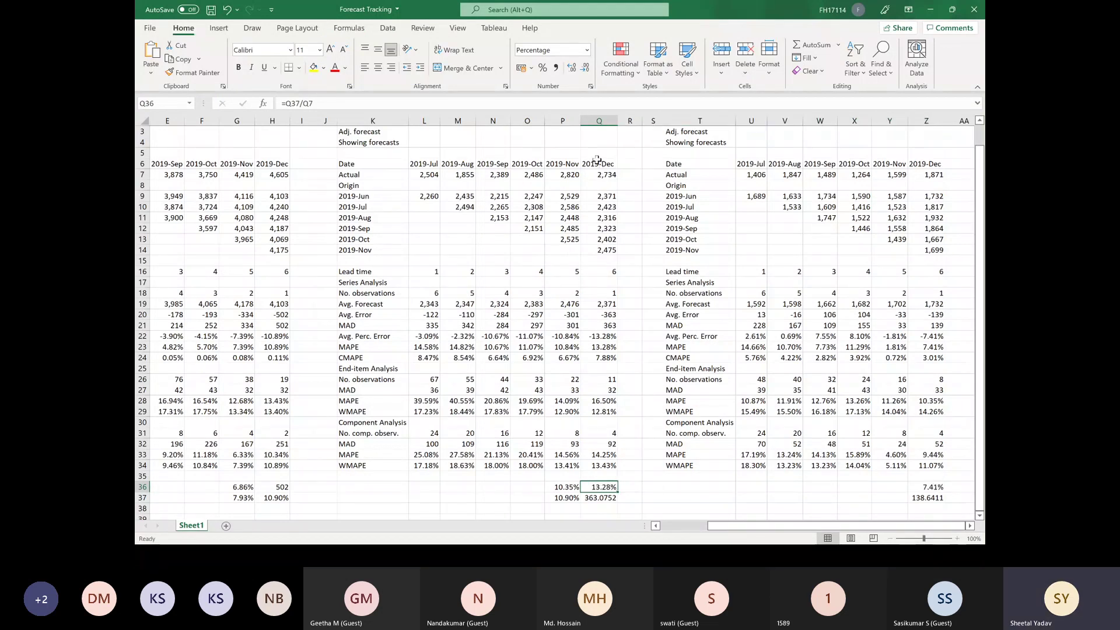
key(F2)
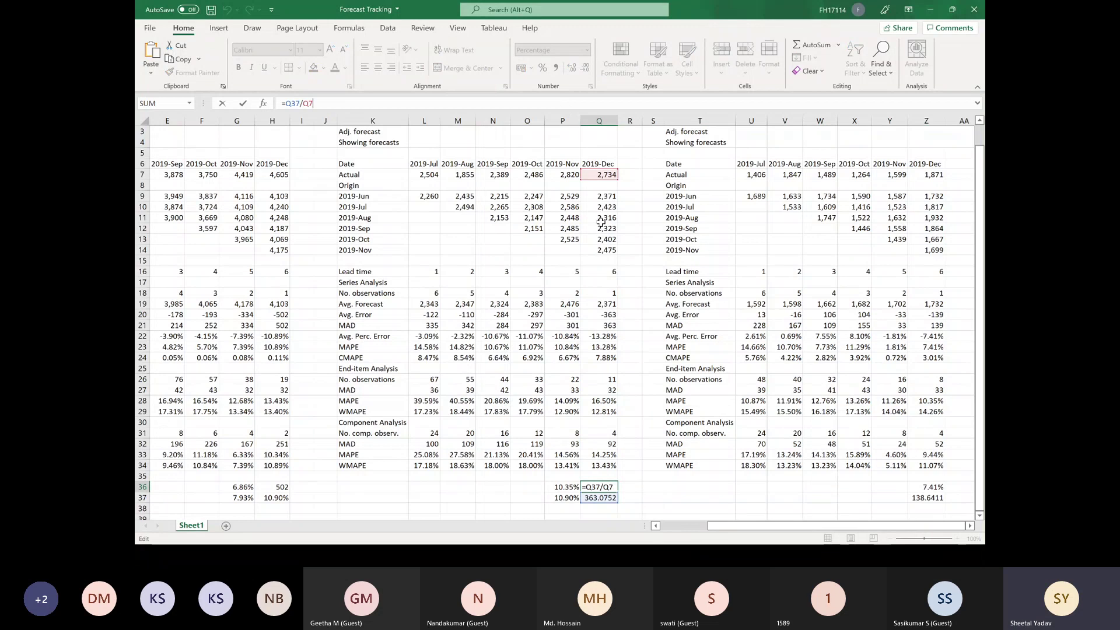
key(Escape)
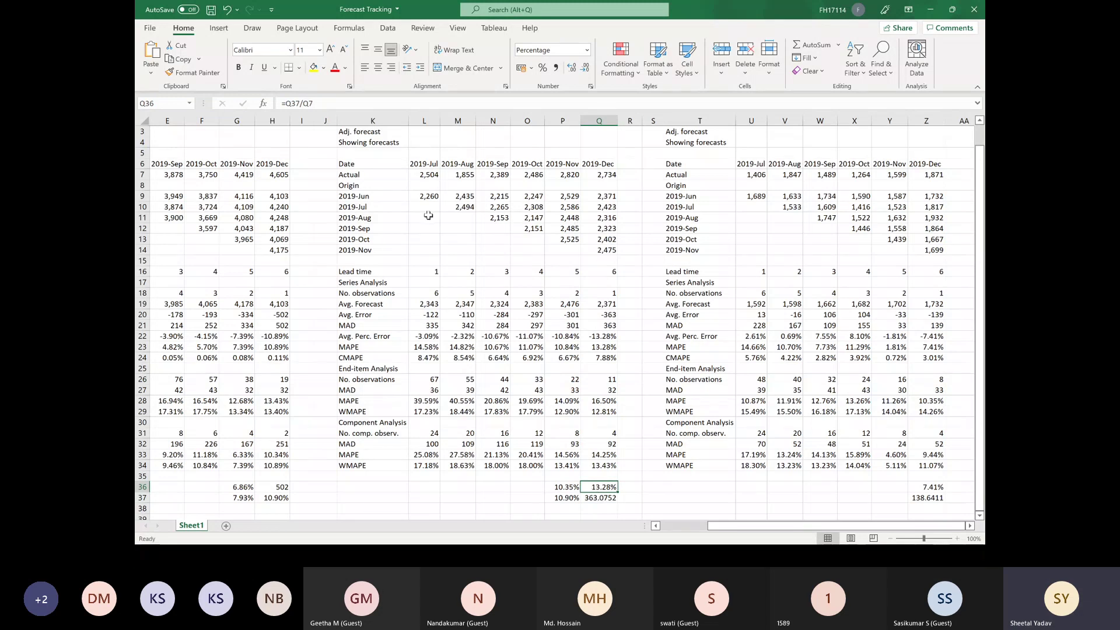
scroll(428, 215, up, 1)
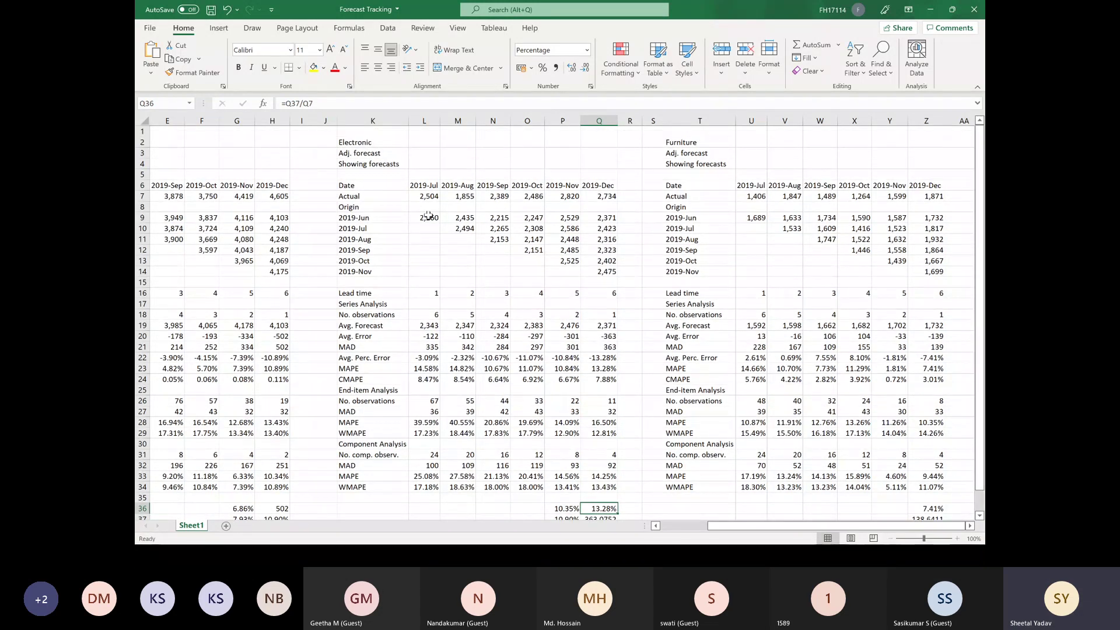
scroll(700, 340, down, 1)
scroll(699, 340, down, 2)
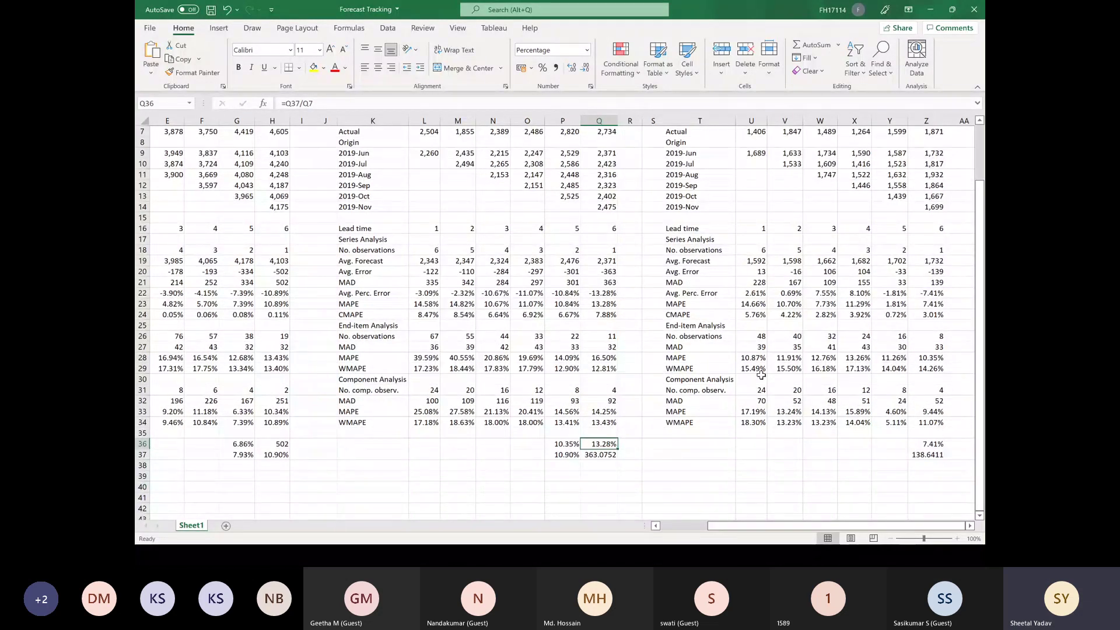
scroll(761, 375, up, 1)
scroll(762, 375, up, 1)
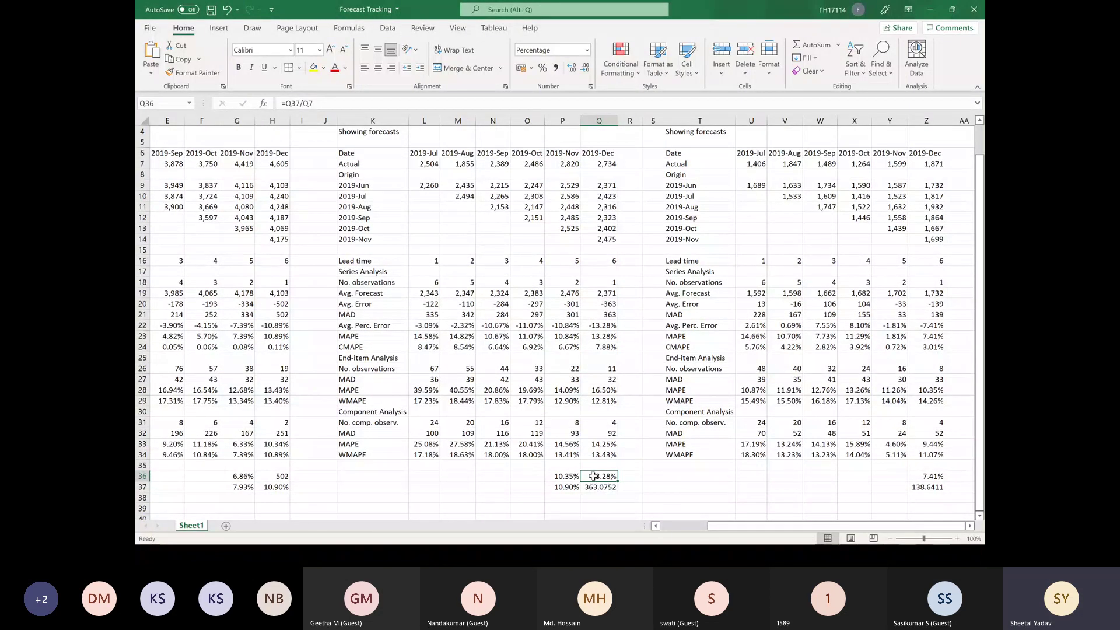
click(438, 105)
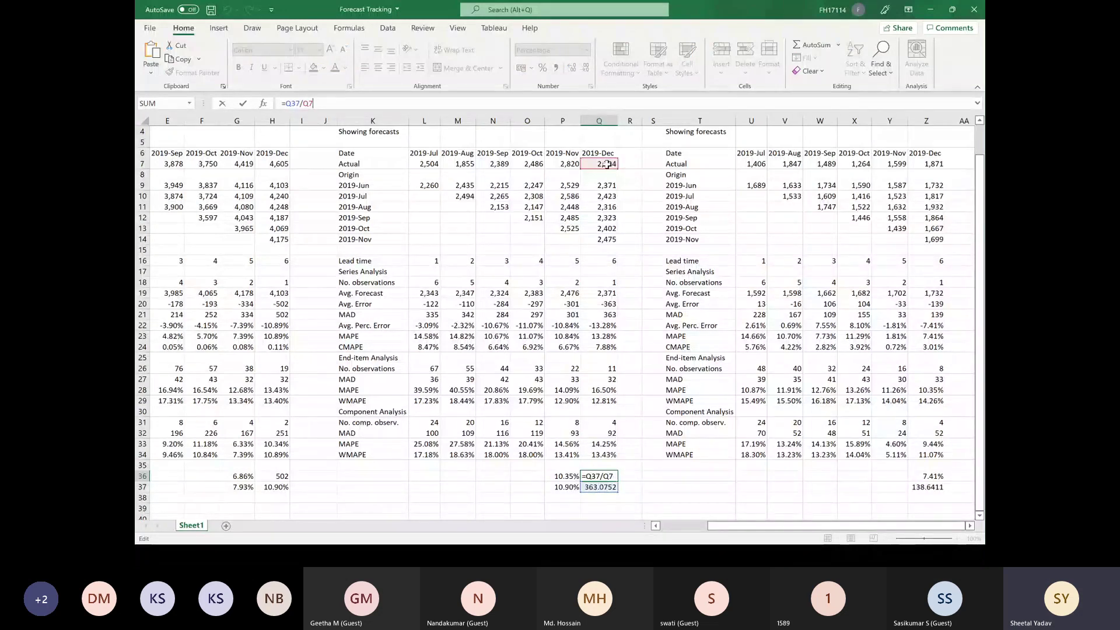
key(Escape)
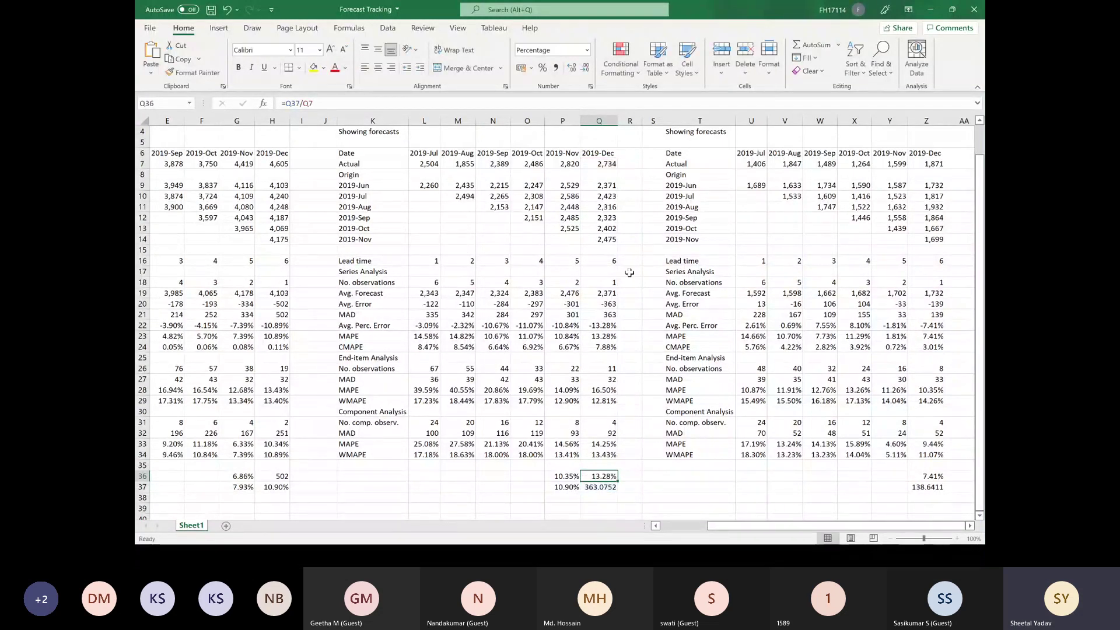
Inspect the AVERAGE formula in P36 and compare its result with the Consumer Goods Component Analysis MAPE in H33.
click(561, 475)
click(382, 103)
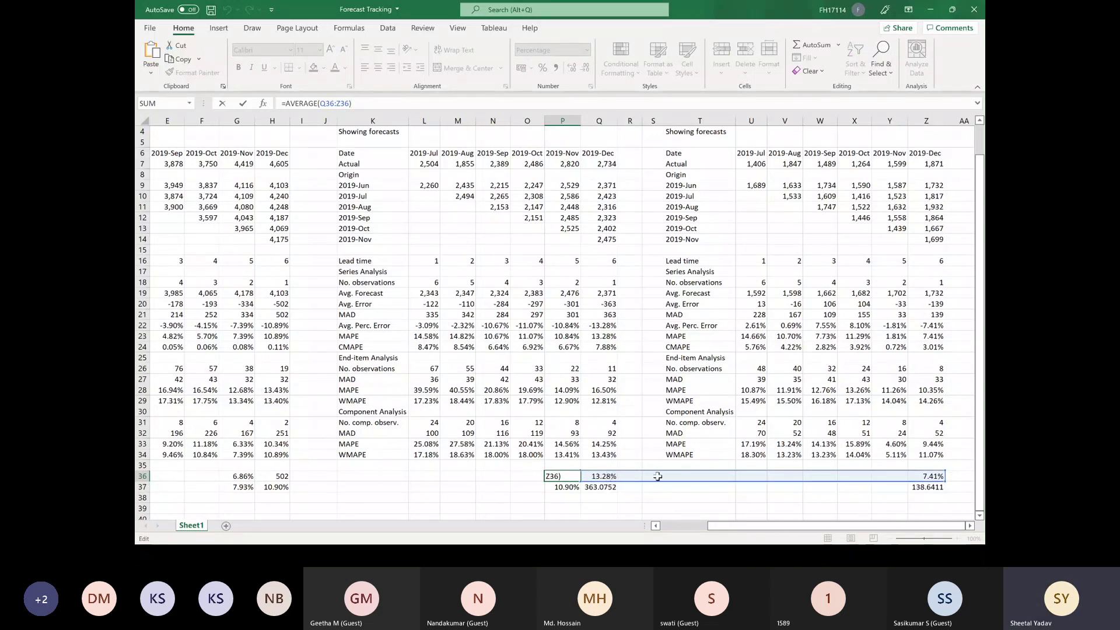
key(ctrl+Return)
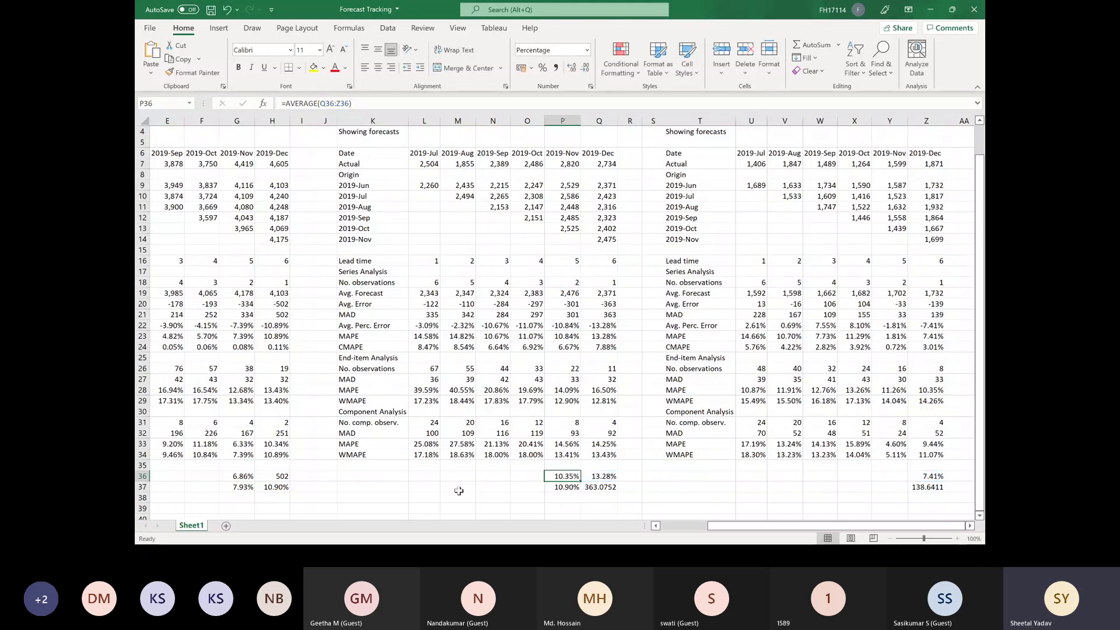
scroll(459, 491, left, 3)
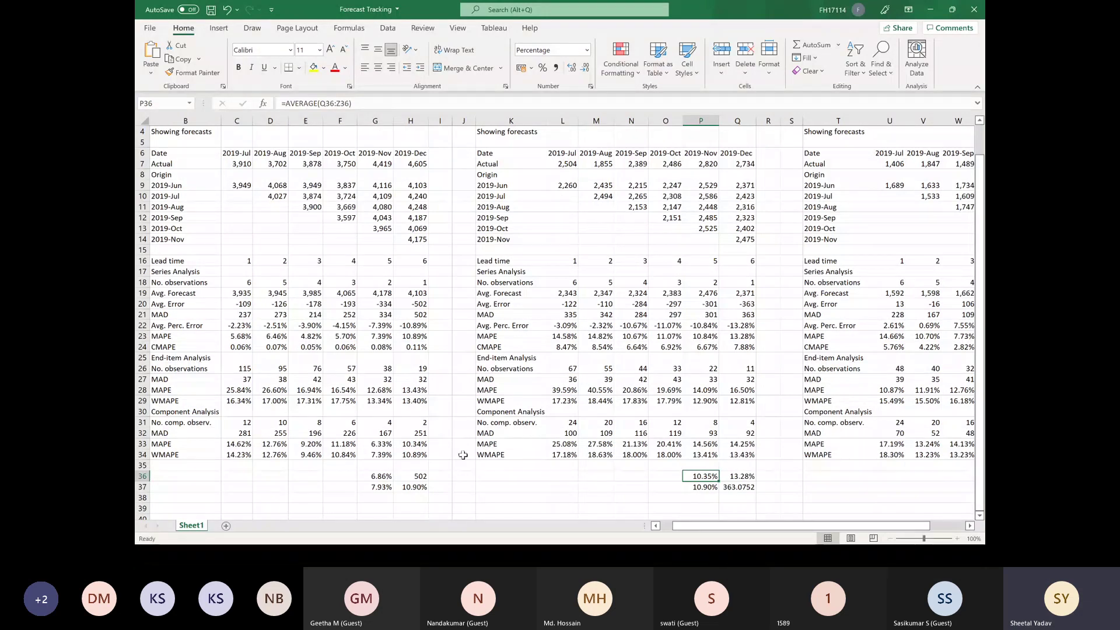
click(399, 446)
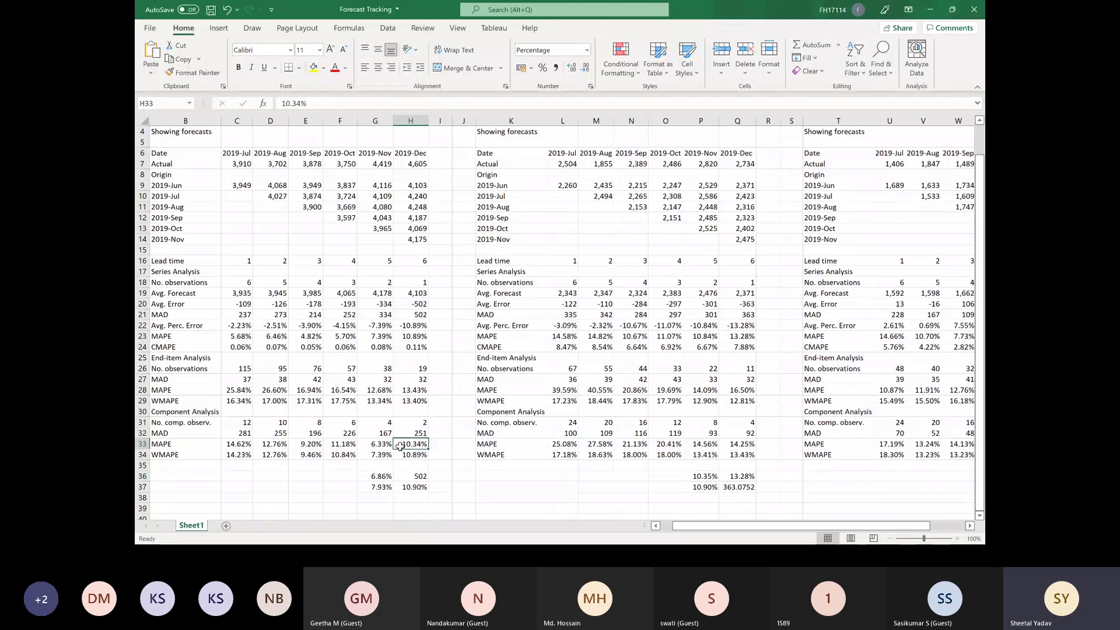
Switch to Forecast Pro and compare the lead time 6 MAPE of Electronic and Furniture with the Consumer Goods Component Analysis MAPE.
key(alt+Tab)
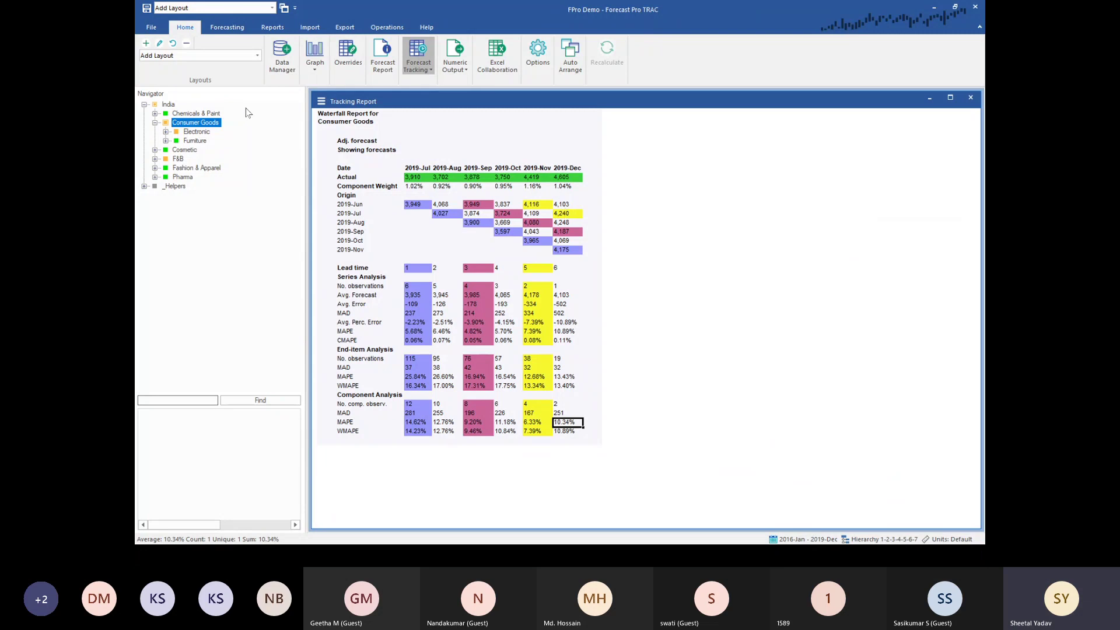
click(196, 131)
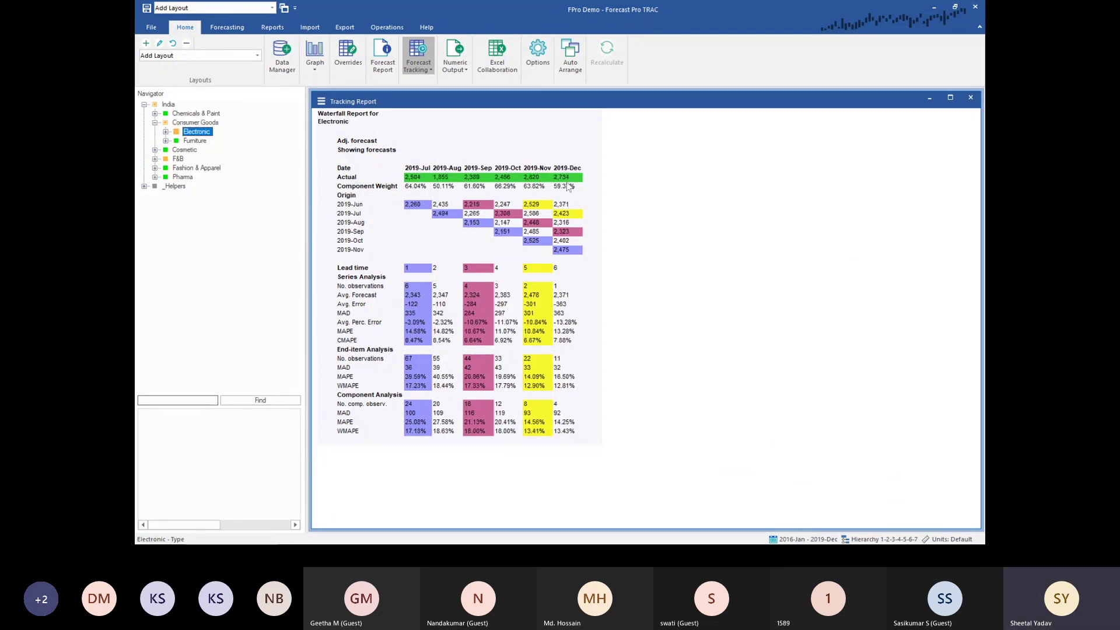
click(567, 333)
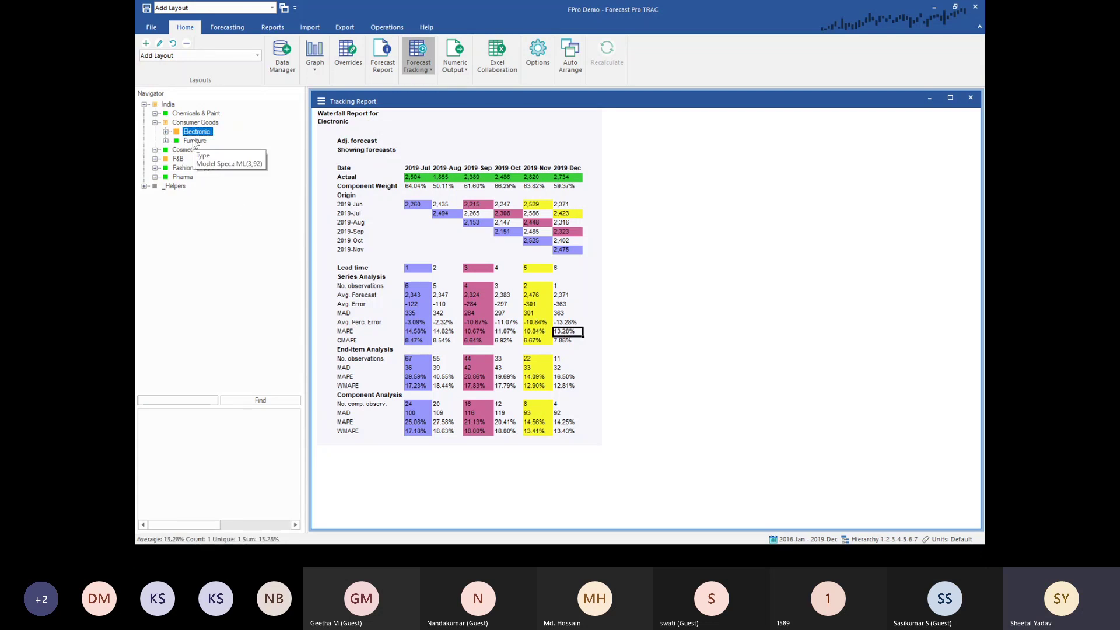
click(563, 331)
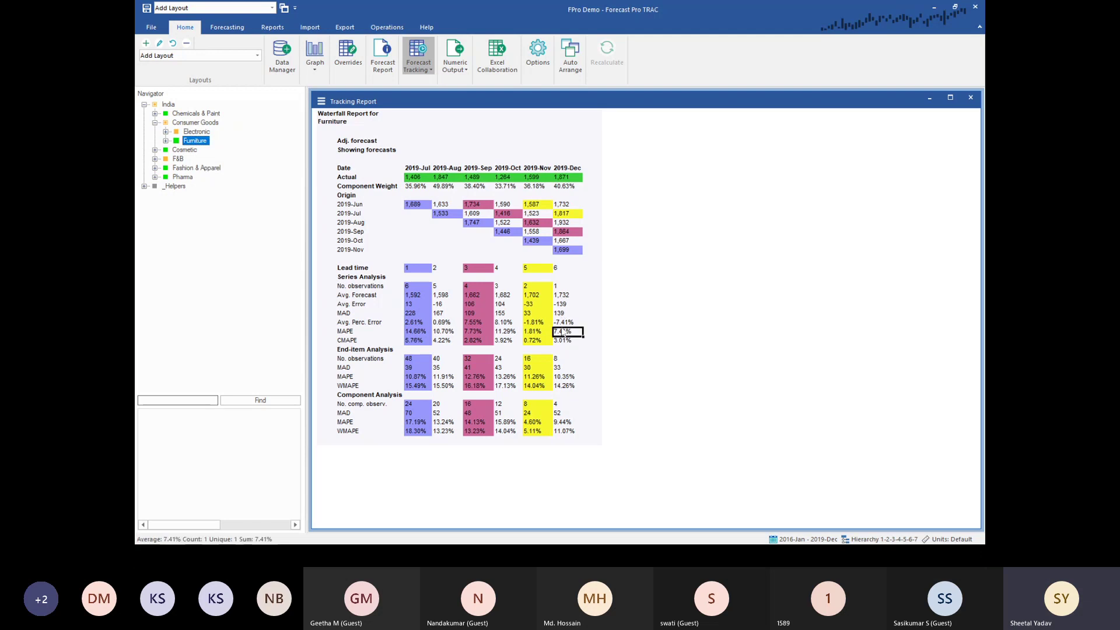
click(194, 123)
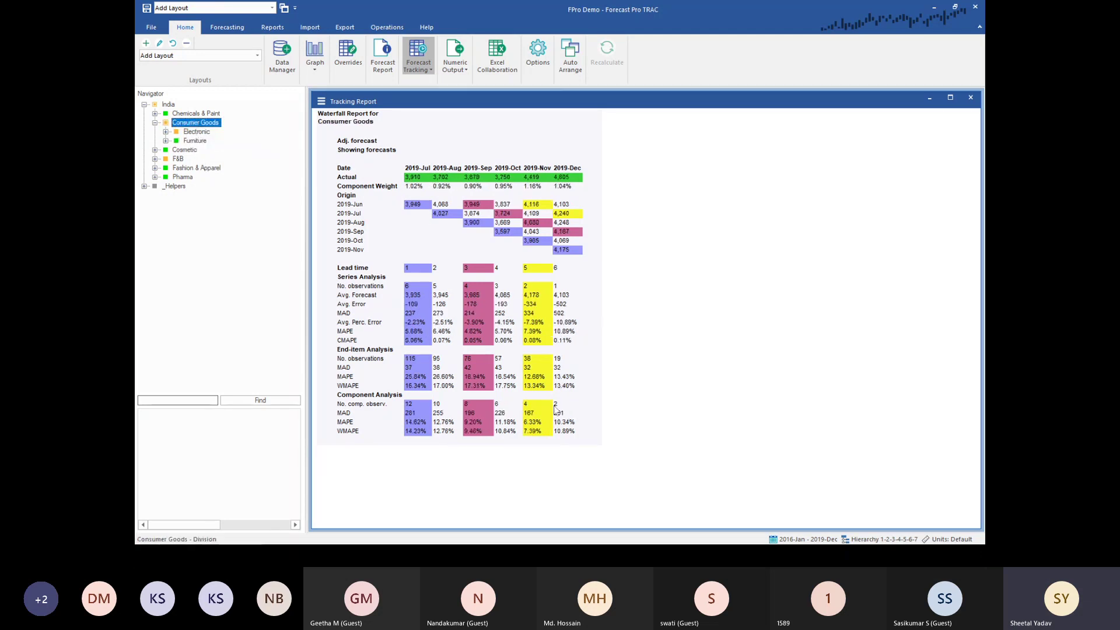
click(565, 424)
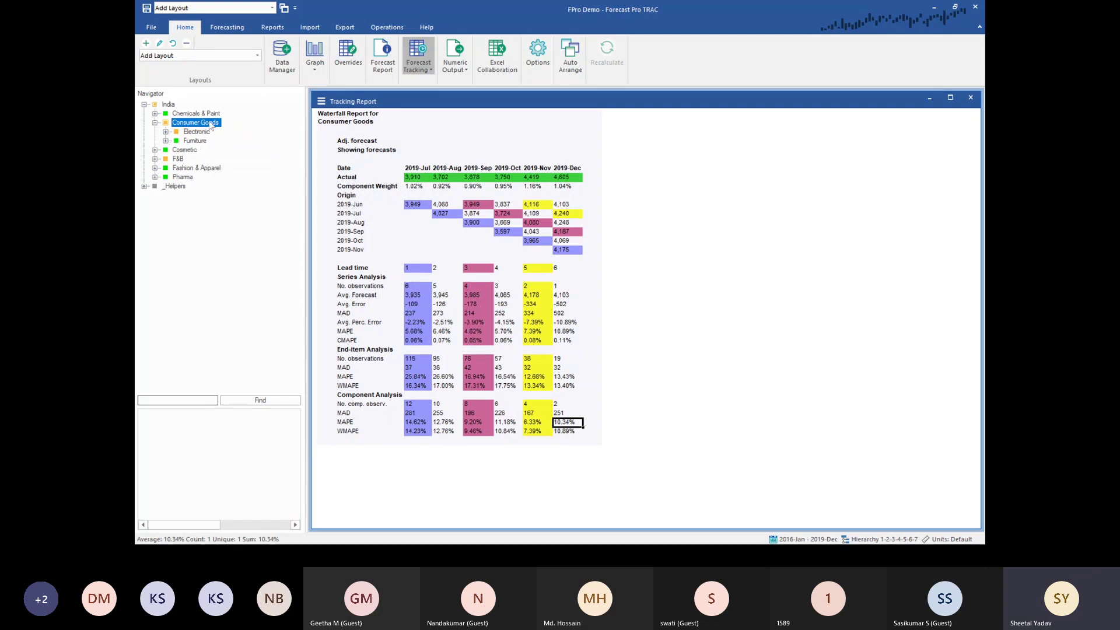
Examine the Component Analysis WMAPE for lead time 6 in the Consumer Goods report.
mouse_move(211, 125)
click(569, 433)
click(590, 433)
click(560, 443)
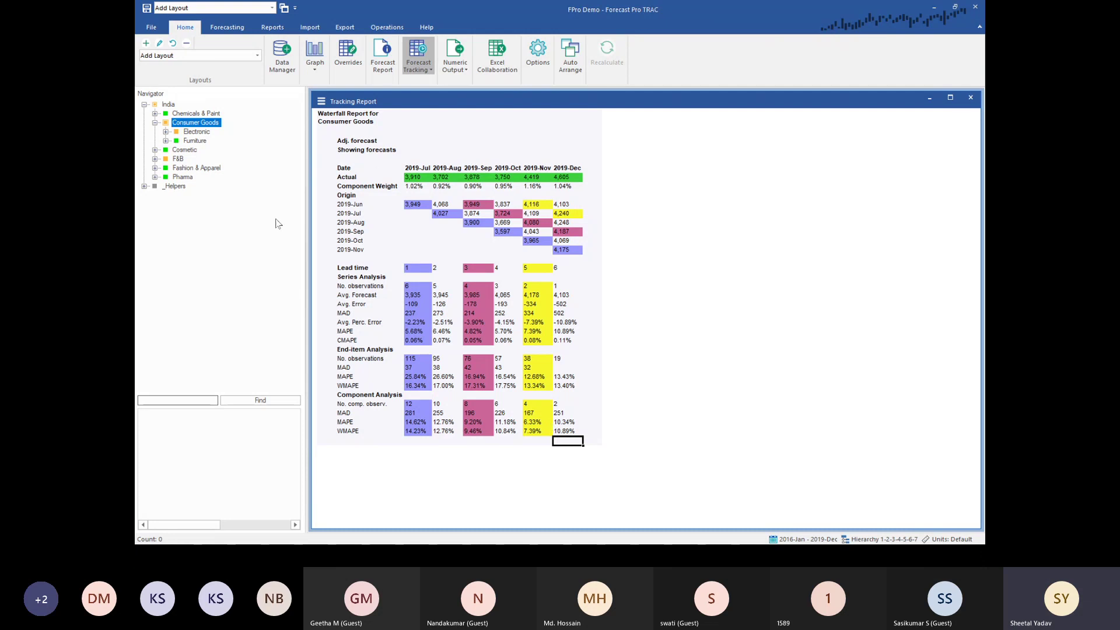
Switch back to the Excel workbook and inspect the weighted error formula in P37.
key(alt+Tab)
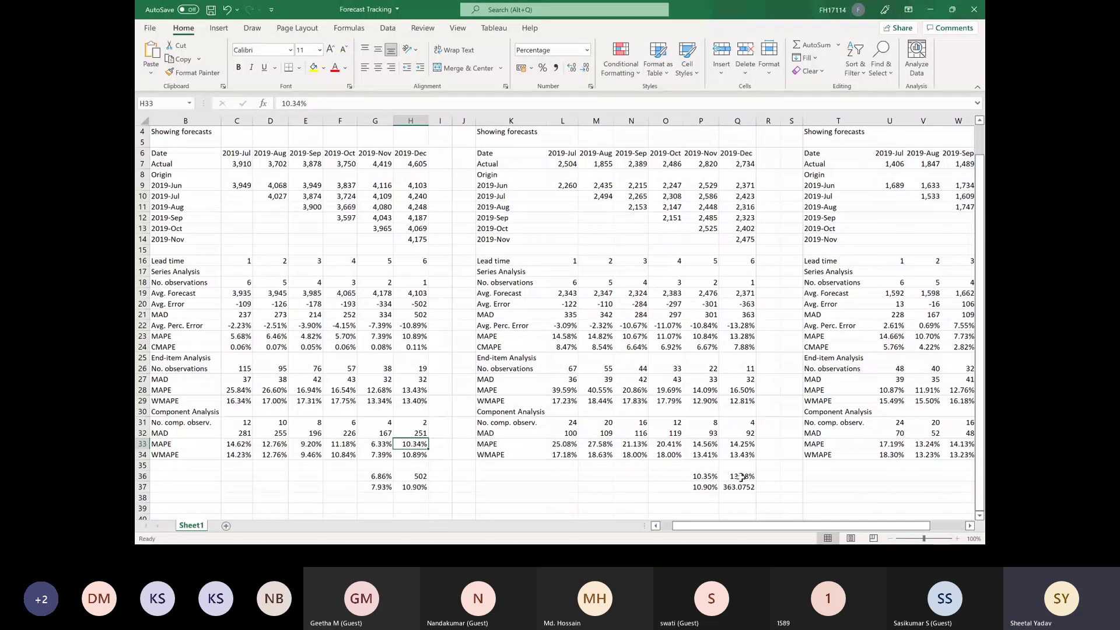
click(703, 487)
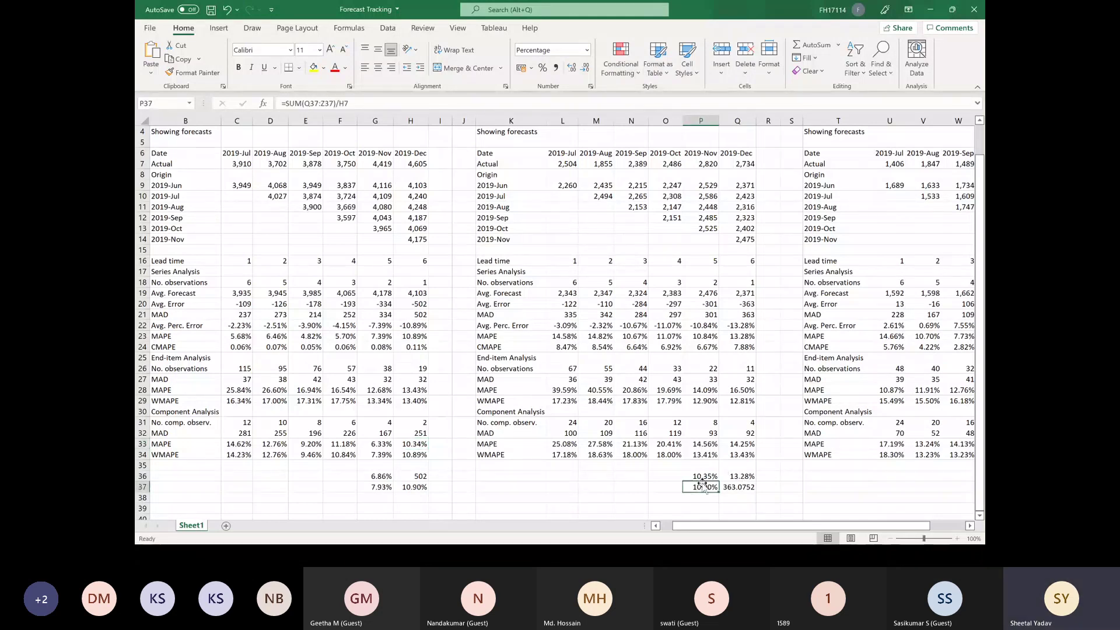
click(374, 102)
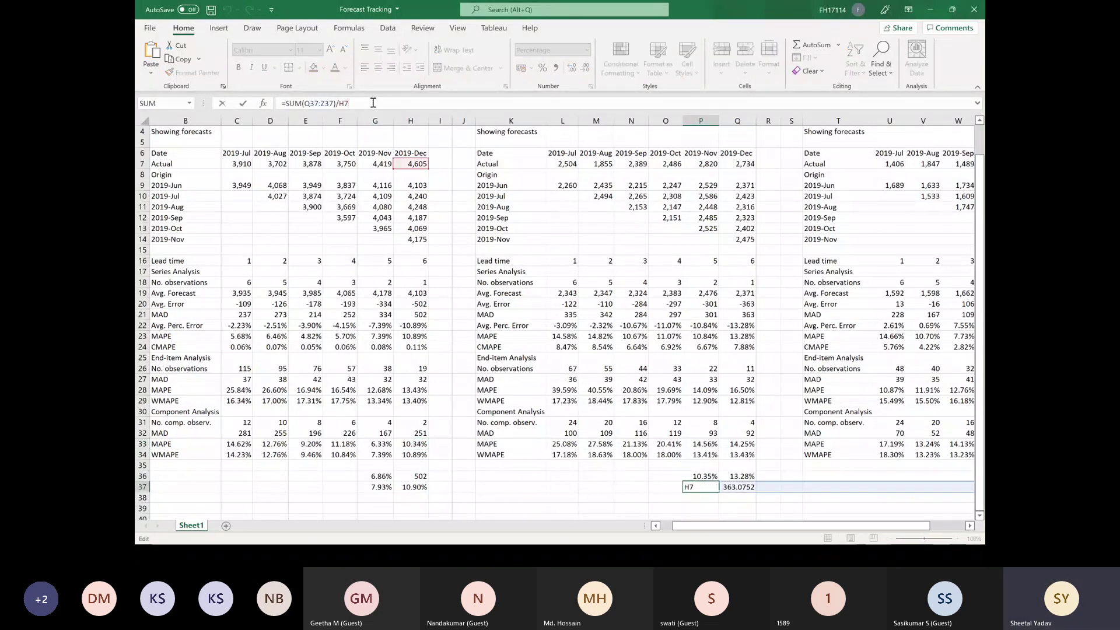
key(Escape)
Format the component absolute errors in Q37:Z37 in accounting style with no decimal places.
key(Right)
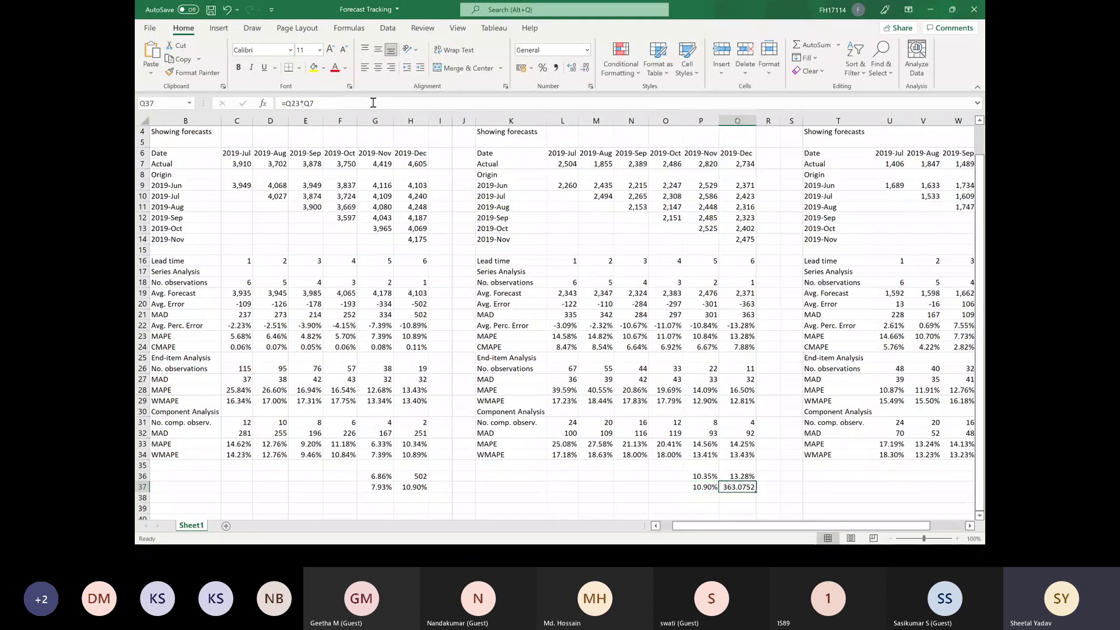
key(ctrl+shift+Right)
key(alt+h)
key(9)
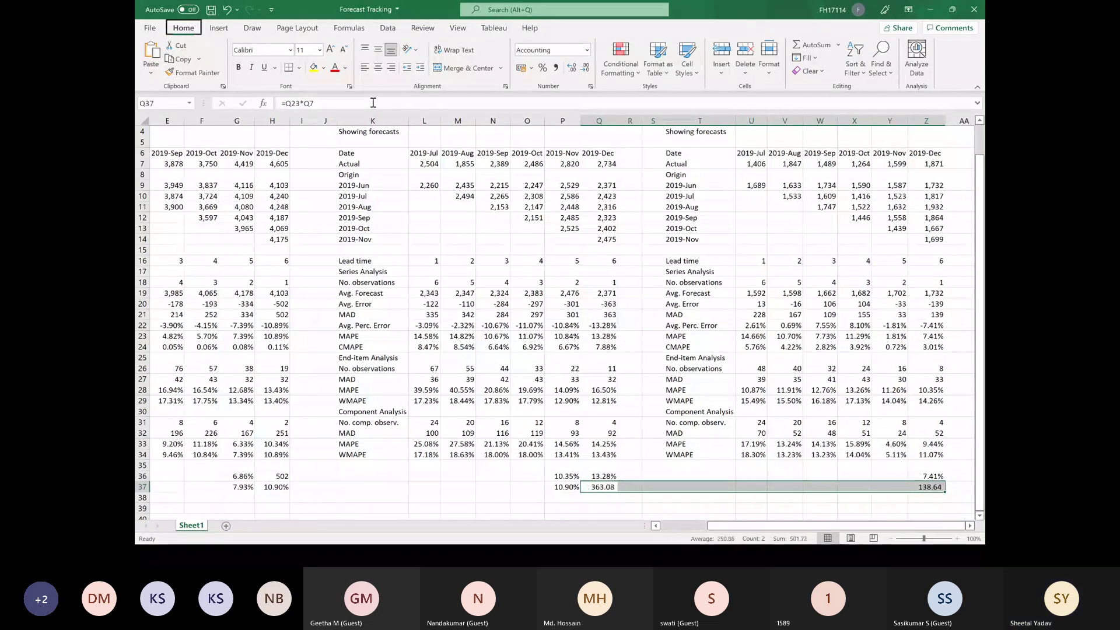
key(alt+h)
key(9)
key(9)
key(alt+h)
key(9)
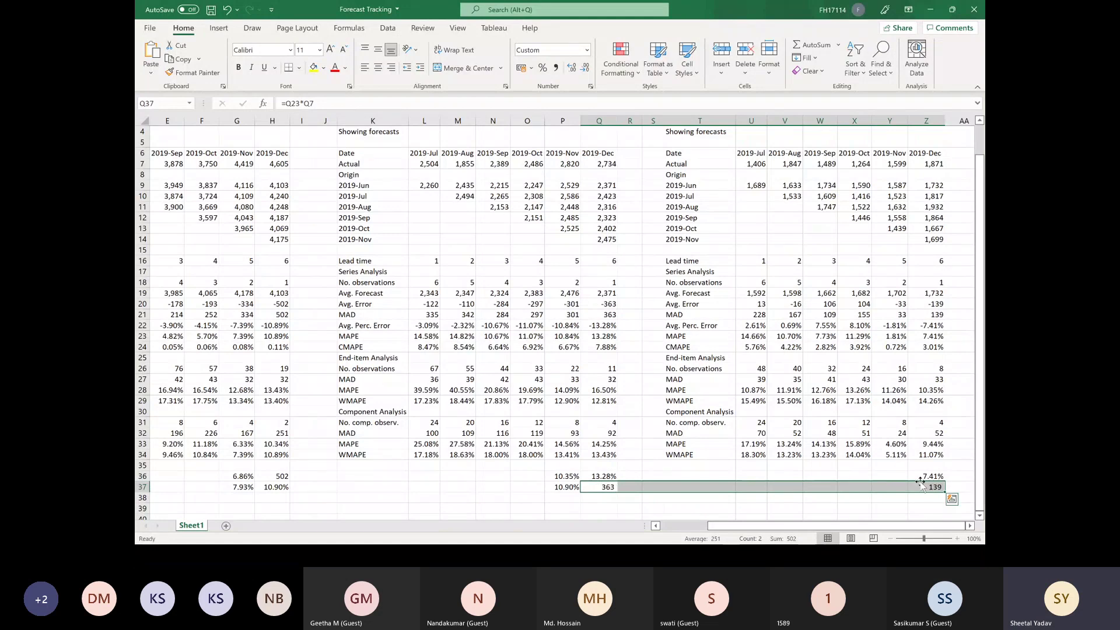
Trace the SUM(Q37:Z37)/H7 formula in P37 and compare its result with the Consumer Goods Component Analysis WMAPE in H34.
click(557, 488)
click(375, 103)
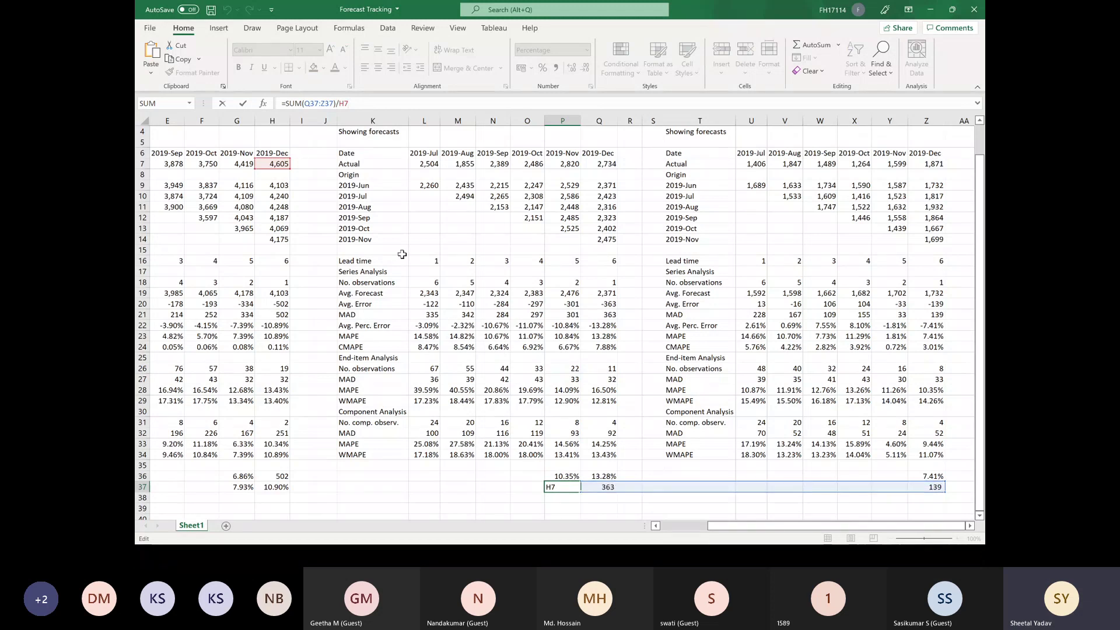
key(ctrl+Return)
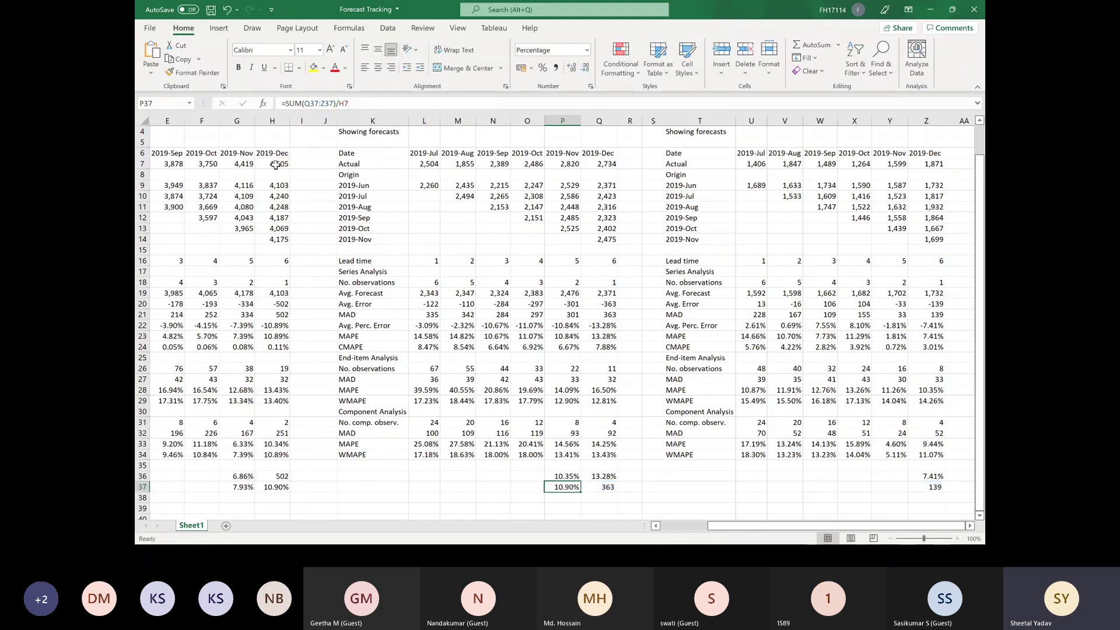
scroll(458, 380, left, 2)
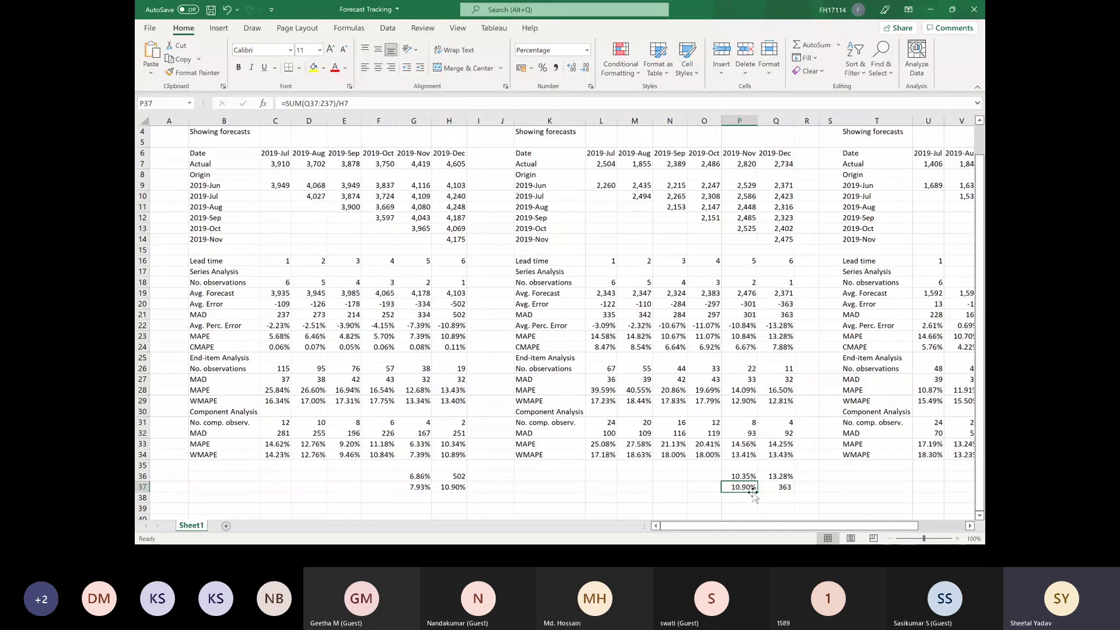
click(445, 454)
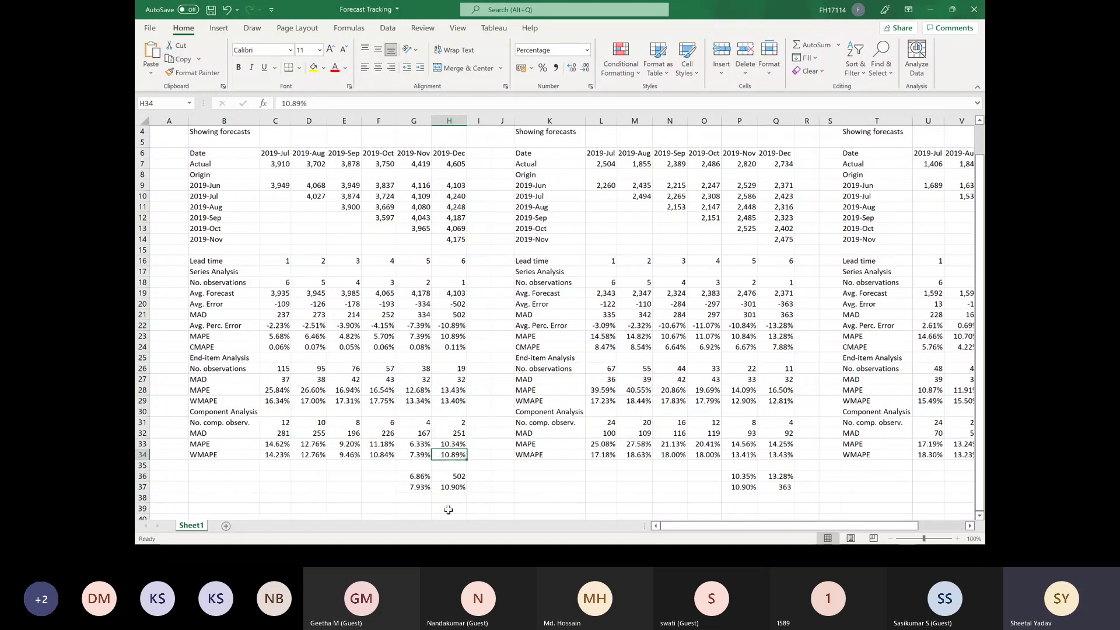
Switch back to Forecast Pro TRAC and compare the Component Analysis WMAPE in the Consumer Goods and Furniture waterfall reports.
key(alt+Tab)
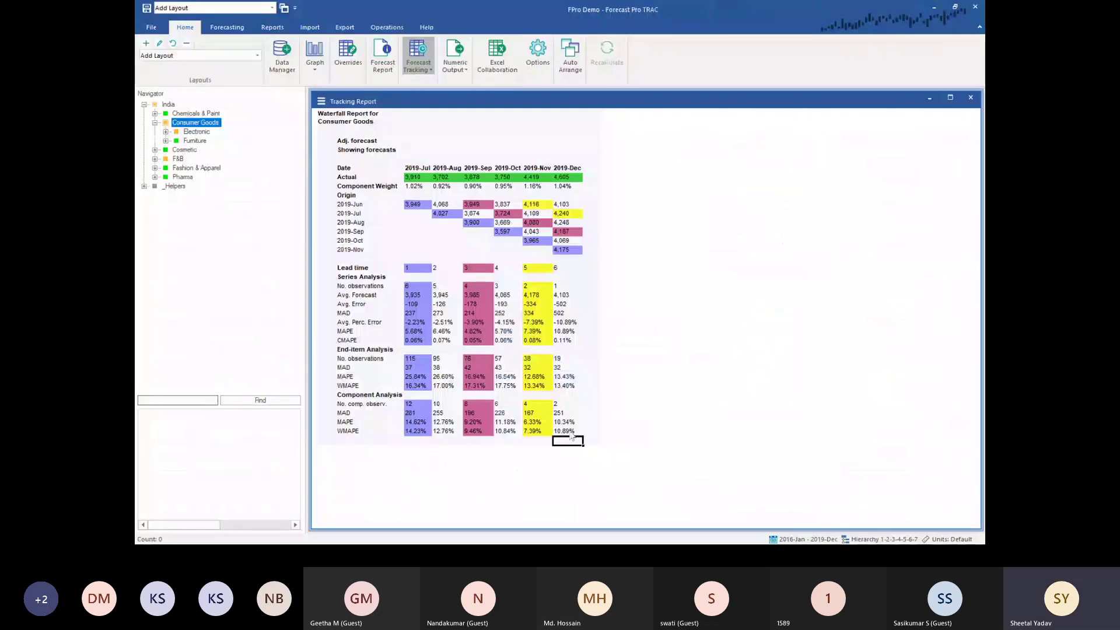
click(574, 431)
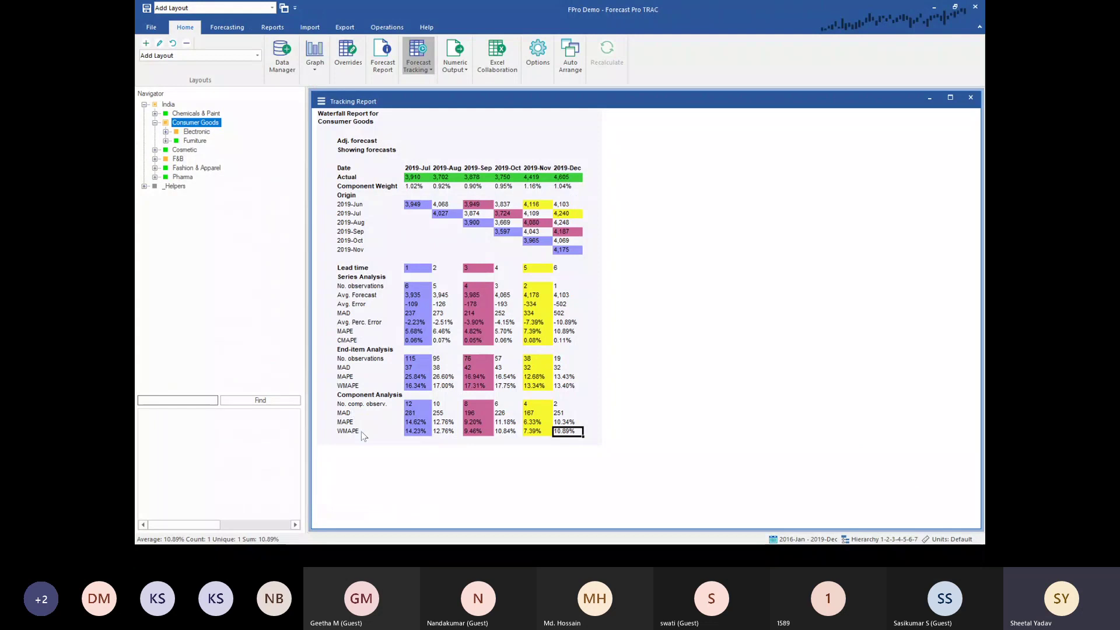
click(199, 141)
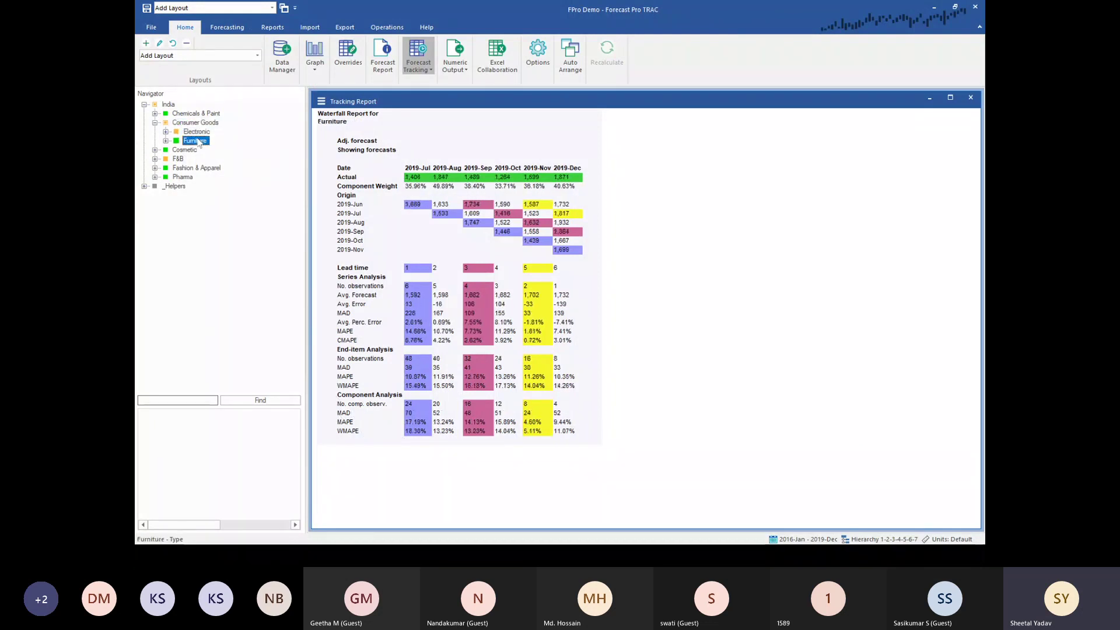
click(187, 125)
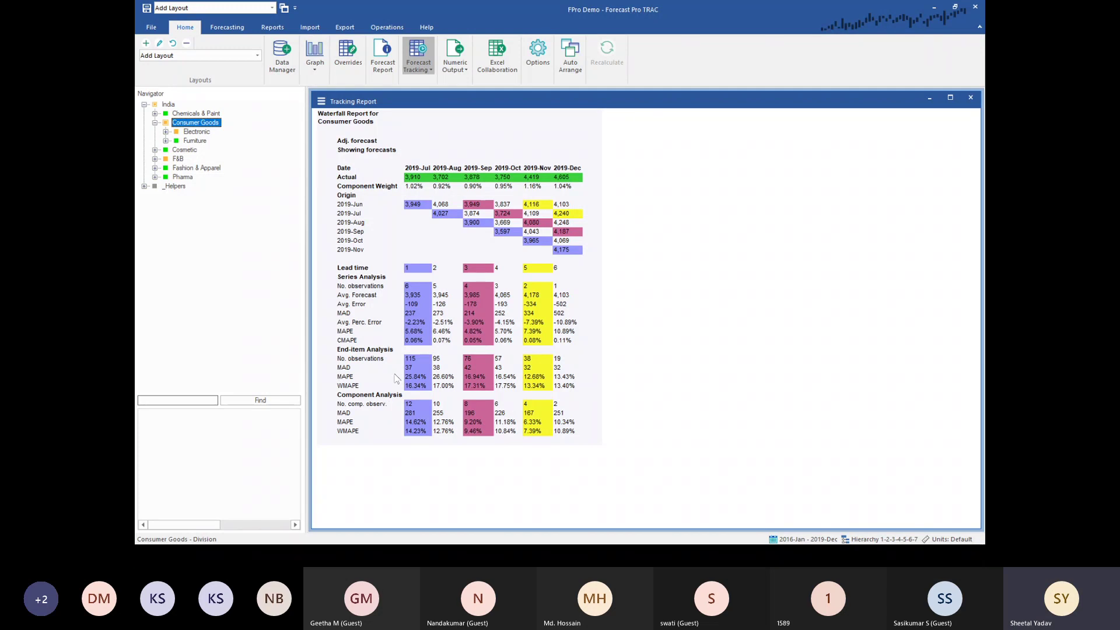
Expand Electronic down to SKU 125 in Smart Phones WH 1 and view the Bangalore and Chennai end-item reports.
click(383, 352)
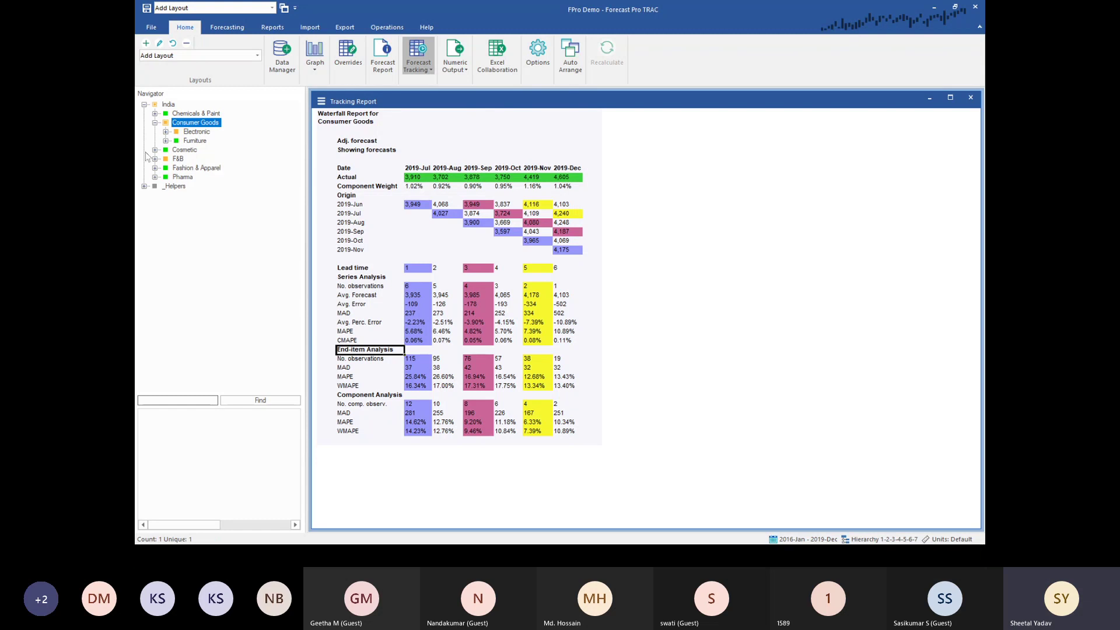
click(167, 132)
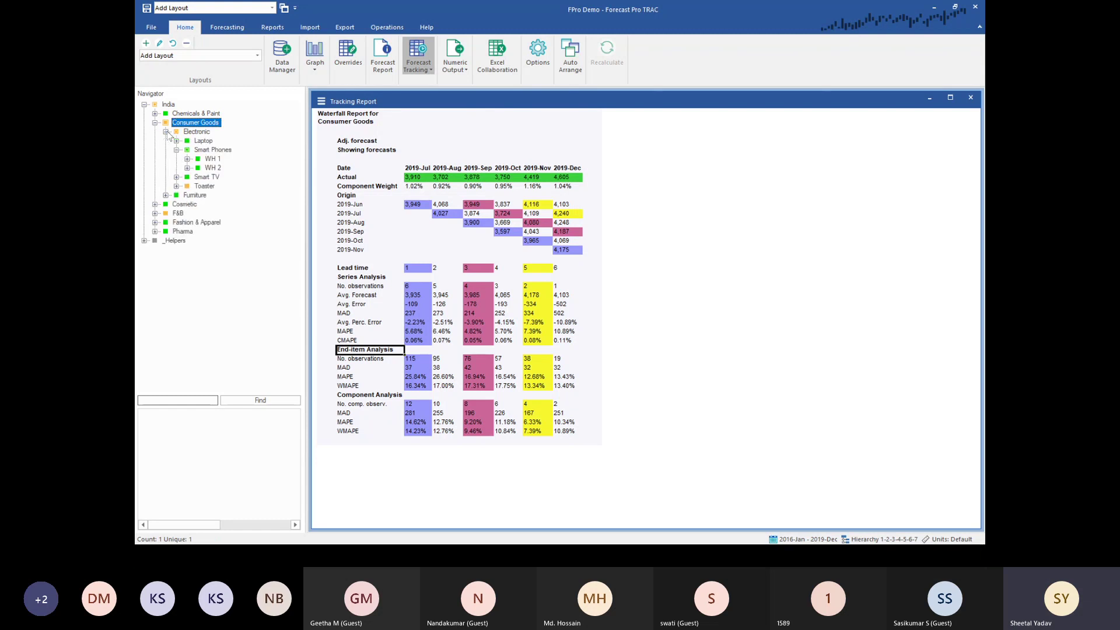
click(187, 159)
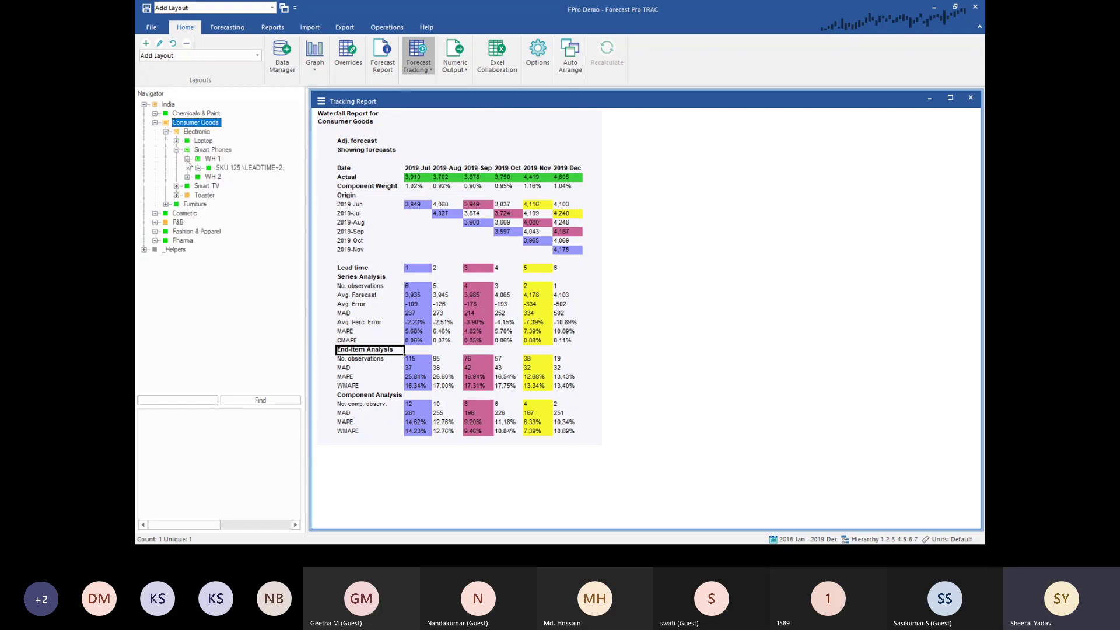
click(198, 168)
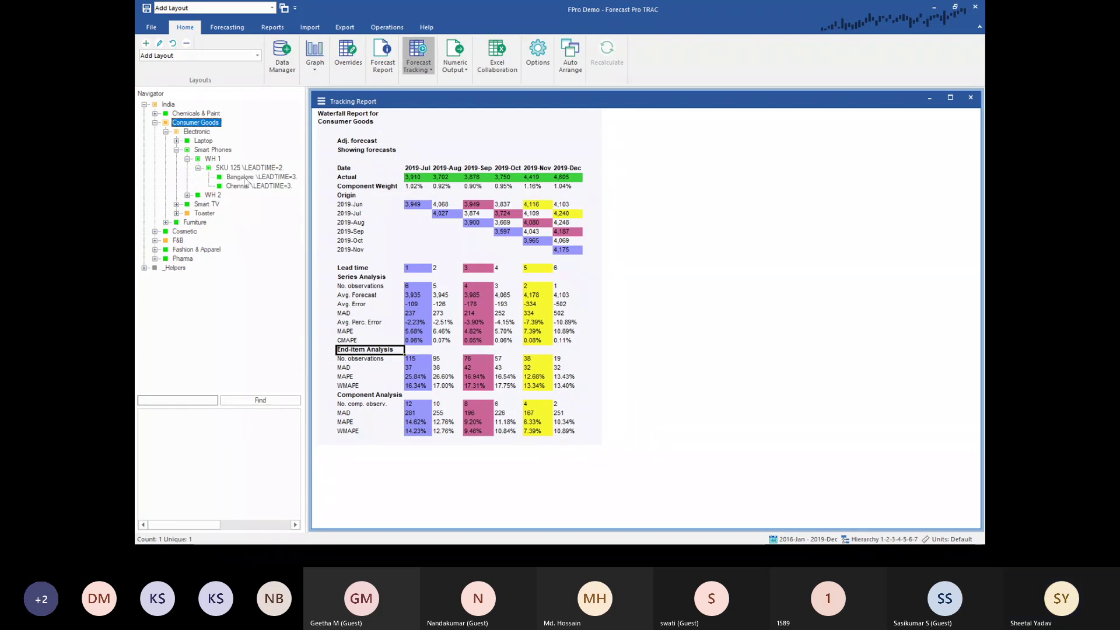
click(246, 178)
click(249, 187)
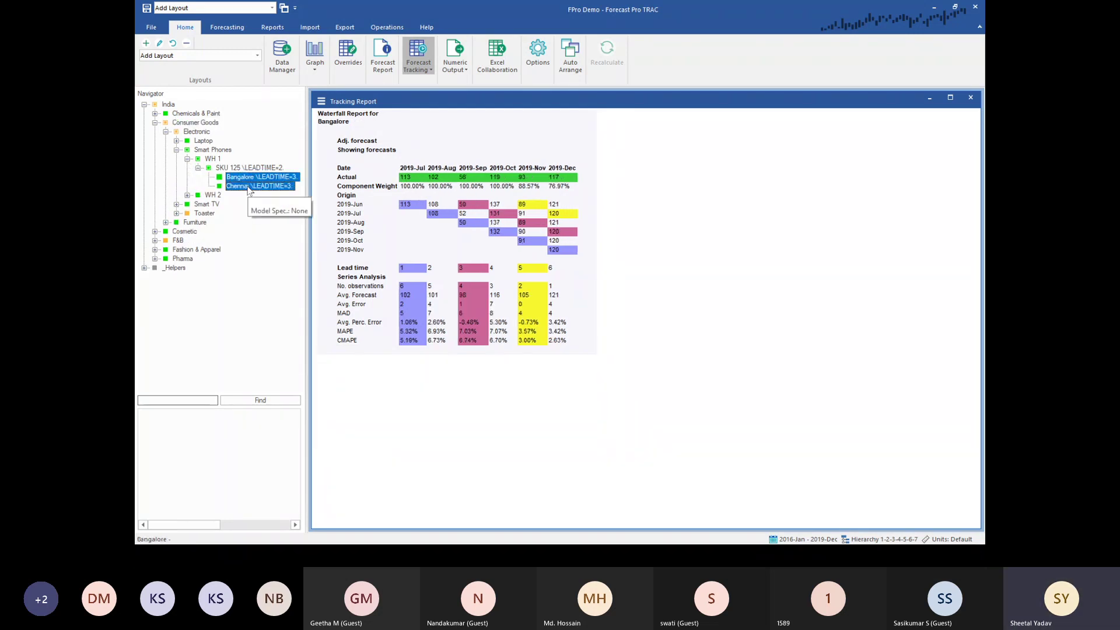
click(239, 178)
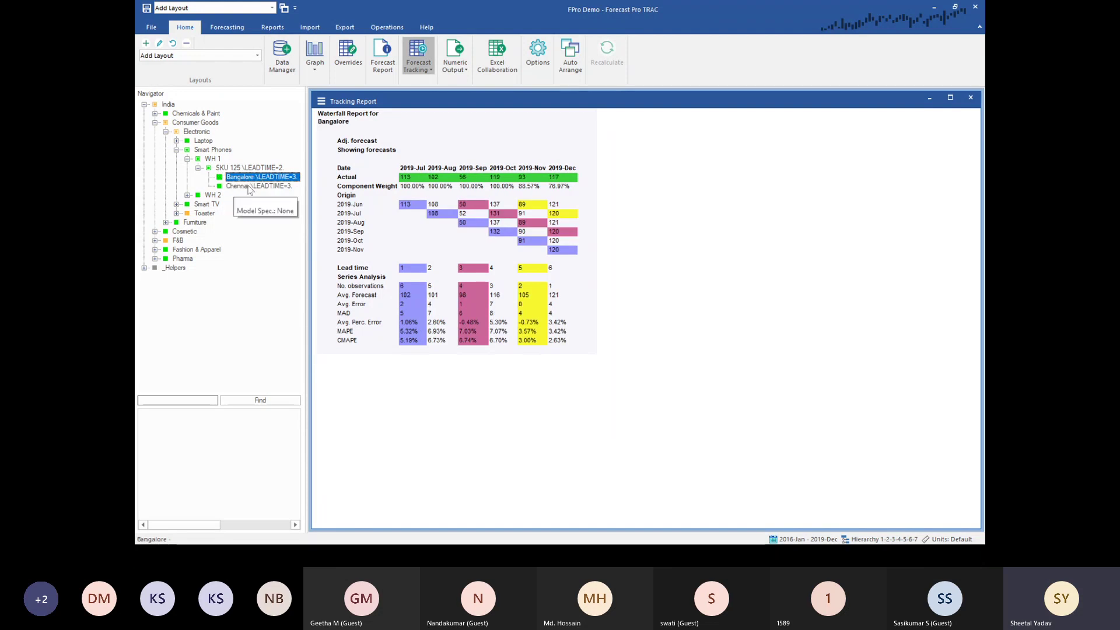
click(248, 187)
click(254, 178)
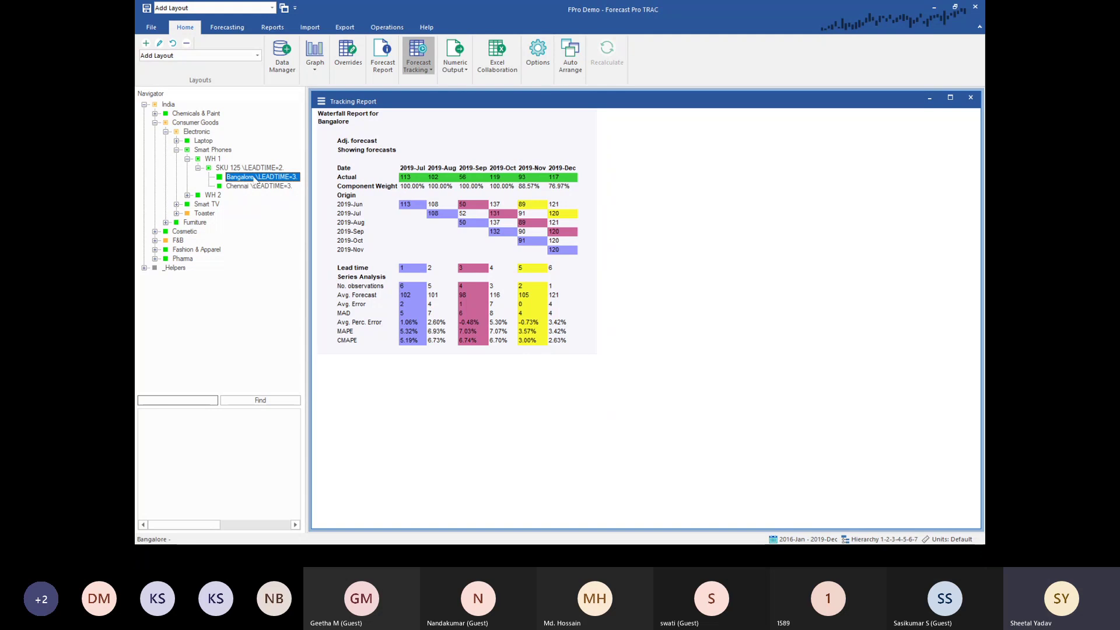
Return to the Consumer Goods report and look up the end item under i5 4th Gen RAM in Laptop WH 2.
click(200, 123)
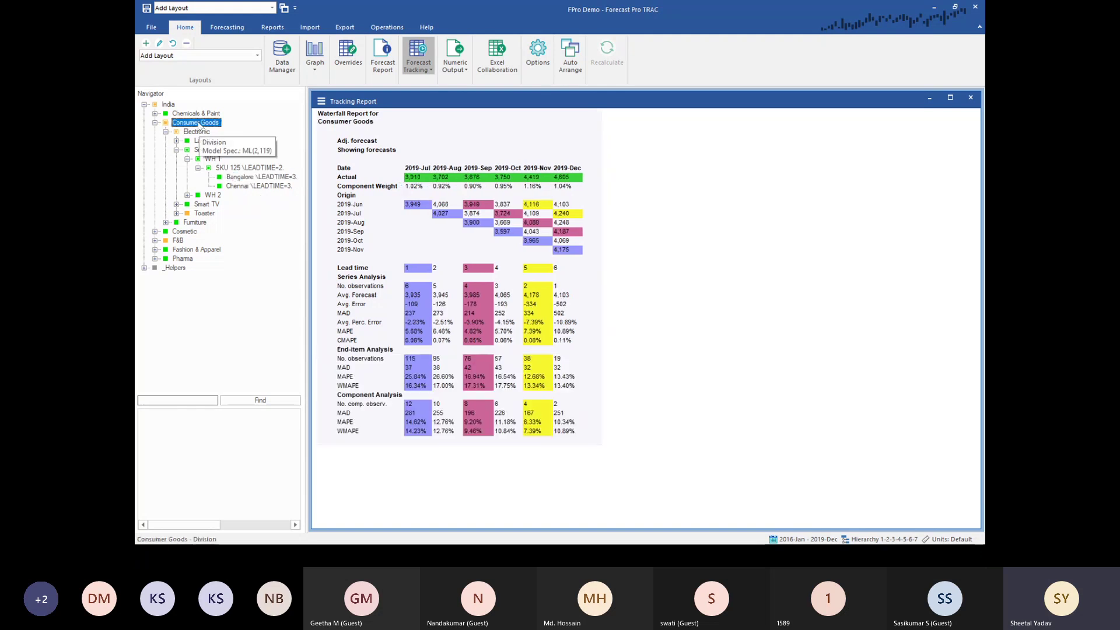
click(176, 141)
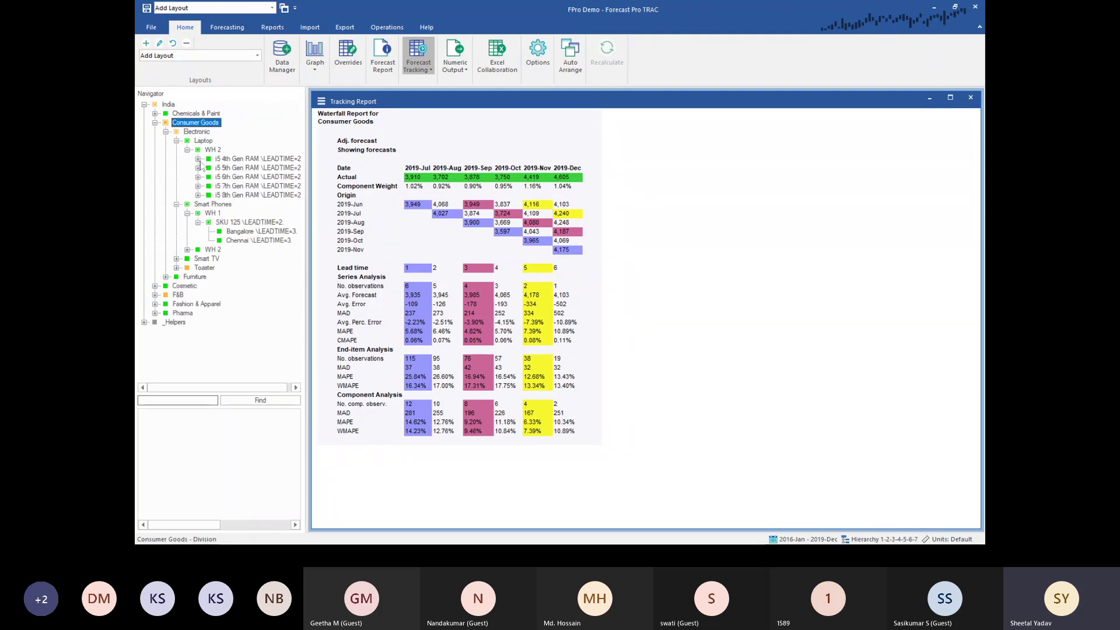
click(197, 158)
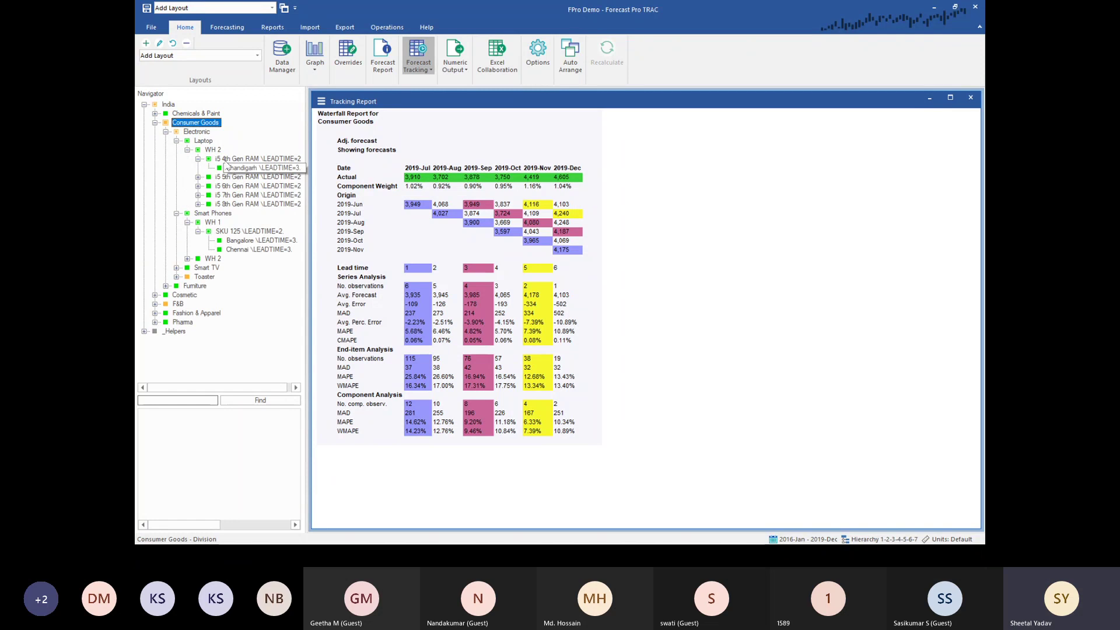
click(197, 159)
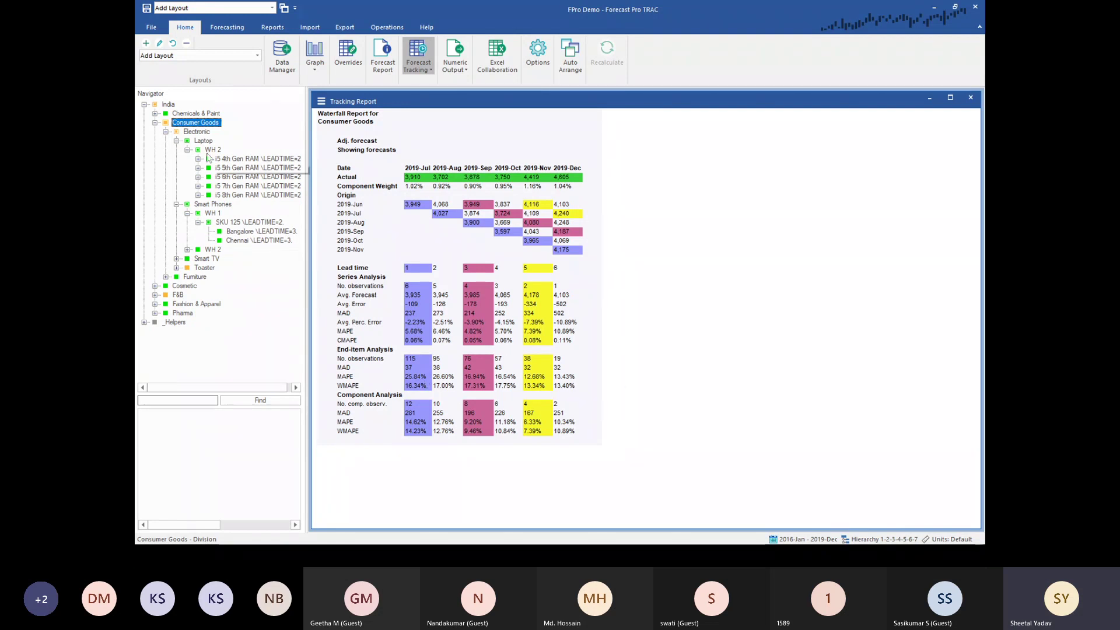
Expand SKU 125 under Smart Phones WH 2 and view the WH 1, Smart Phones, Chandigarh and Delhi waterfall reports.
click(211, 214)
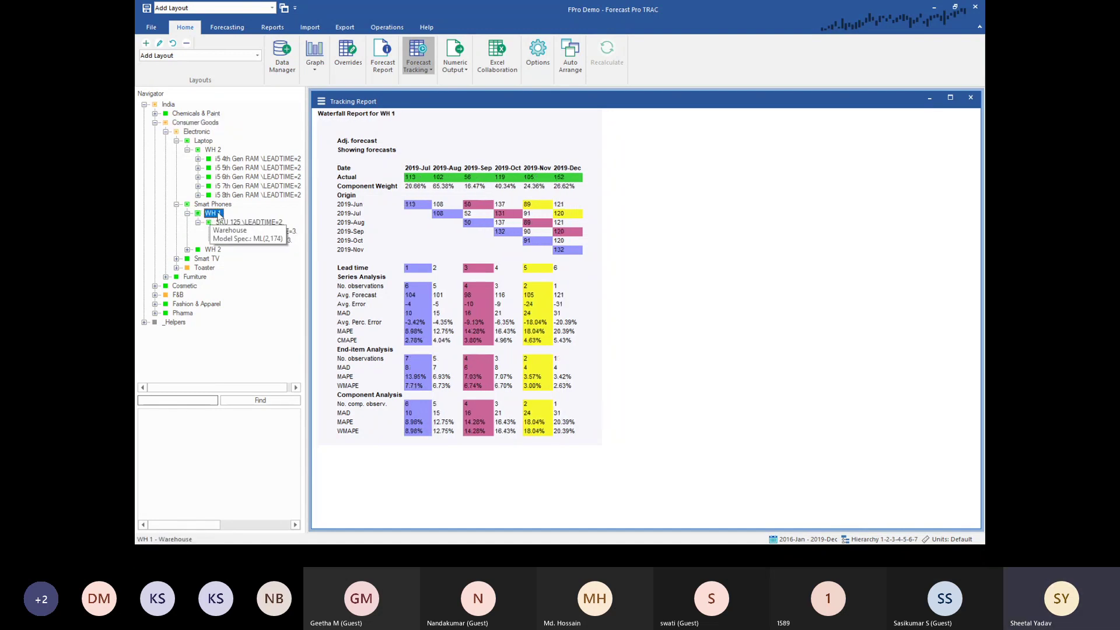
click(187, 249)
click(199, 258)
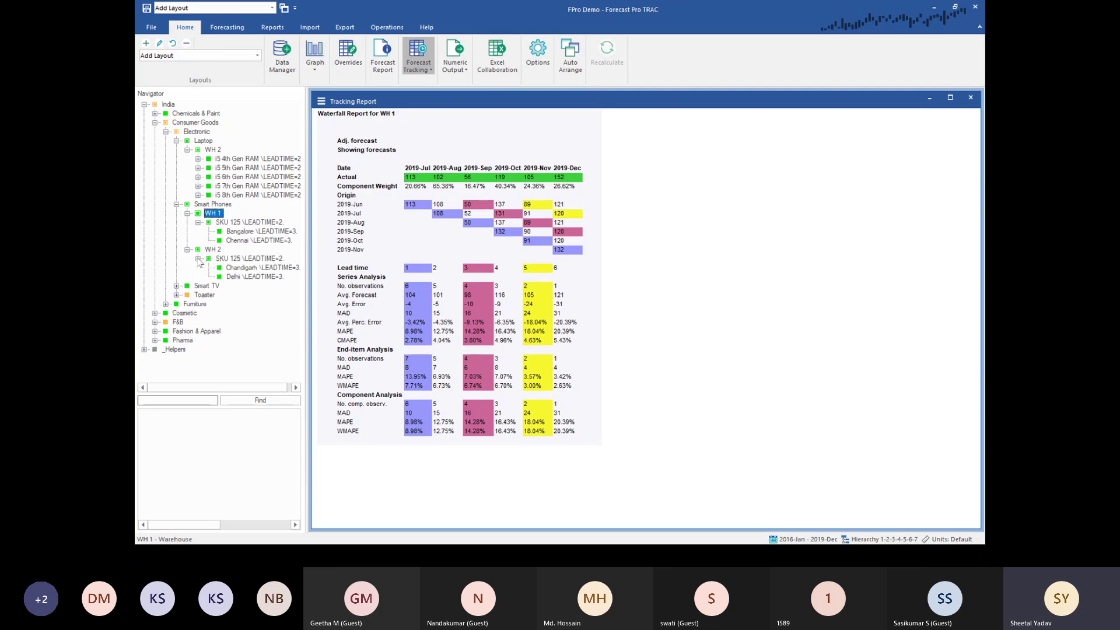
click(215, 205)
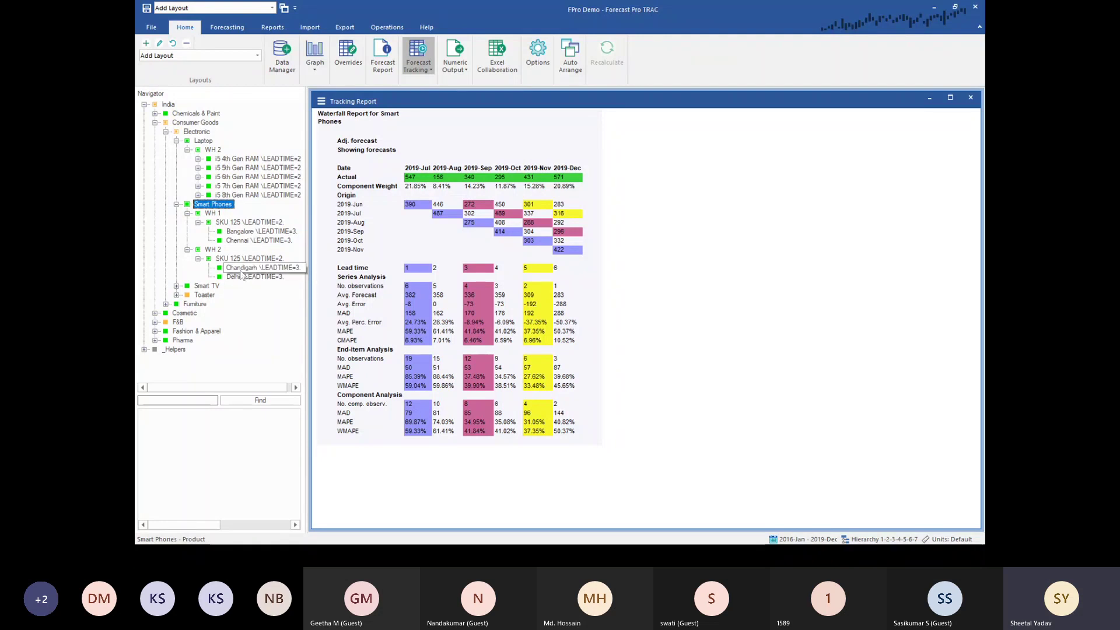
click(245, 269)
click(244, 277)
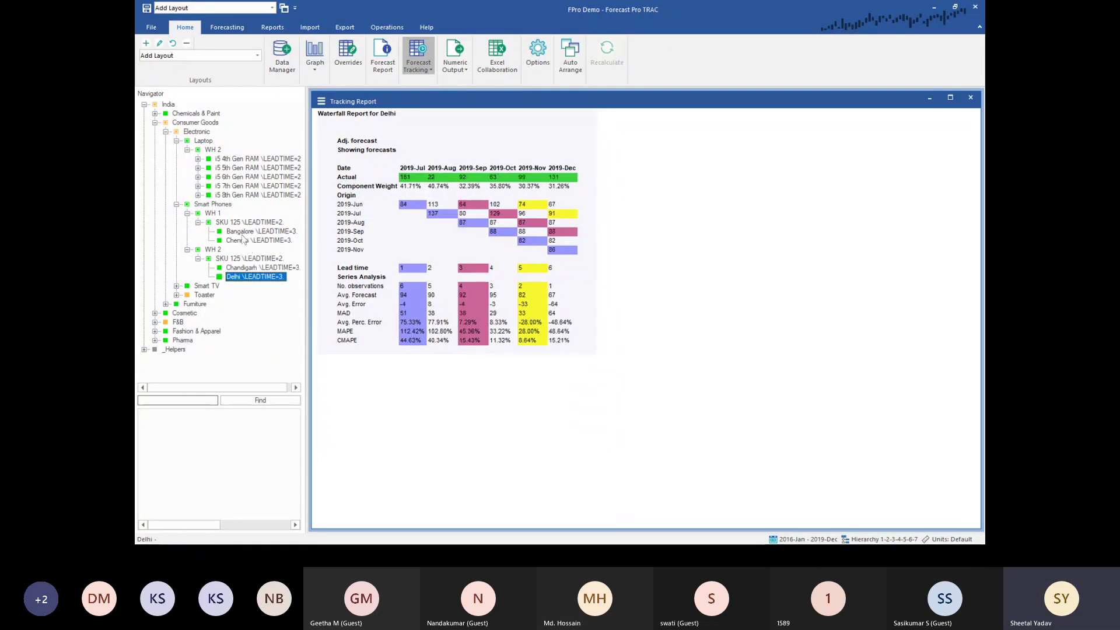
Compare the Smart Phones End-item Analysis with the waterfall reports of its four end items, Bangalore, Chennai, Chandigarh and Delhi.
click(205, 205)
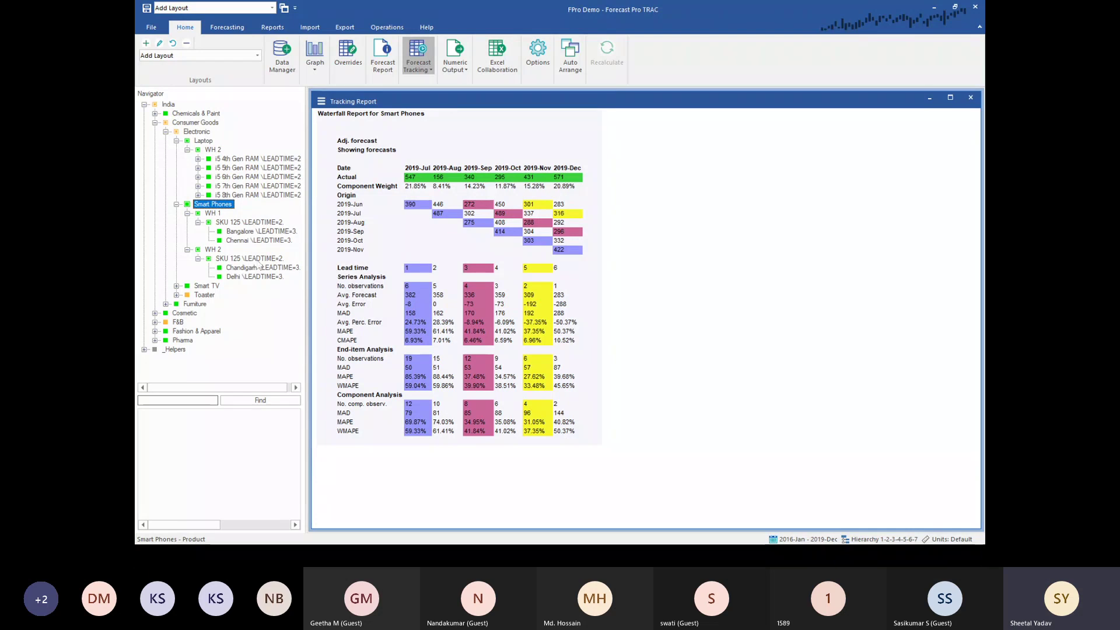
click(255, 232)
click(256, 241)
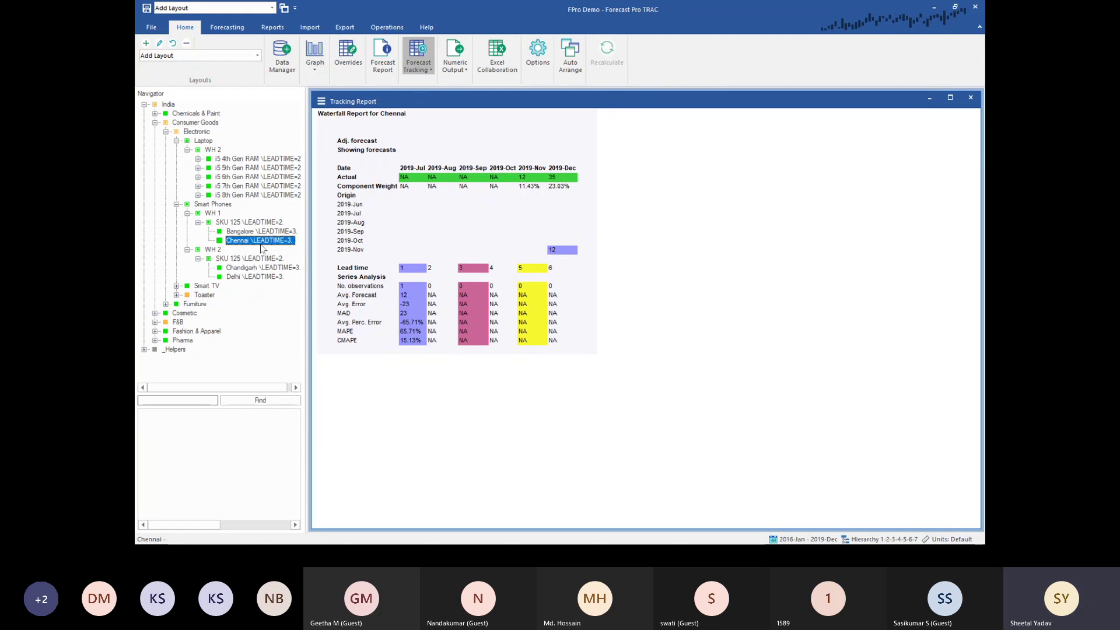
click(257, 268)
click(257, 277)
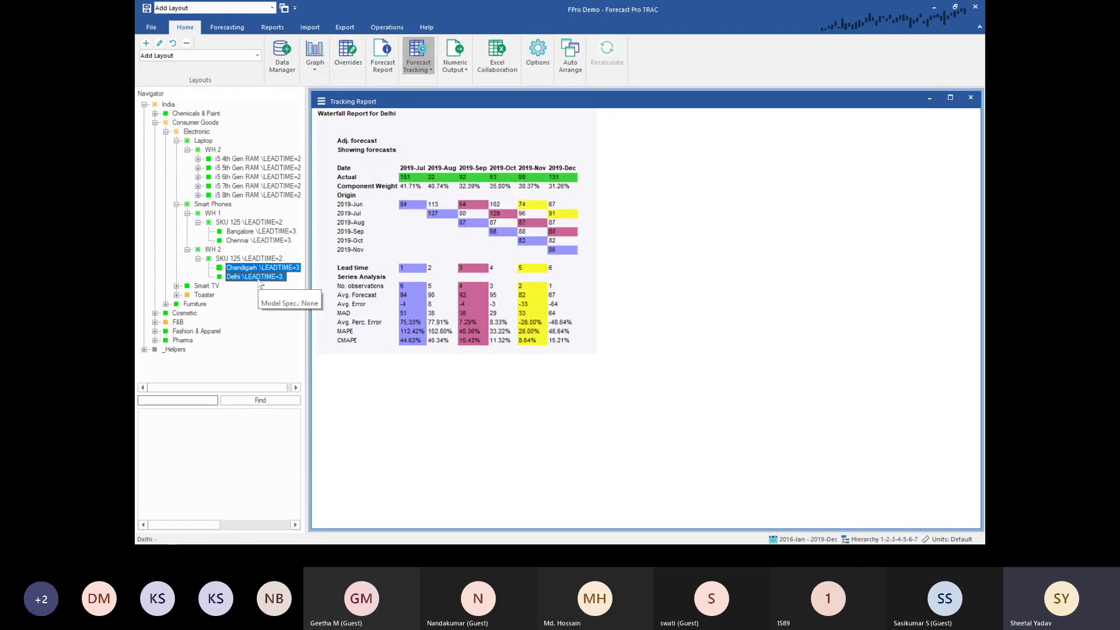
click(249, 268)
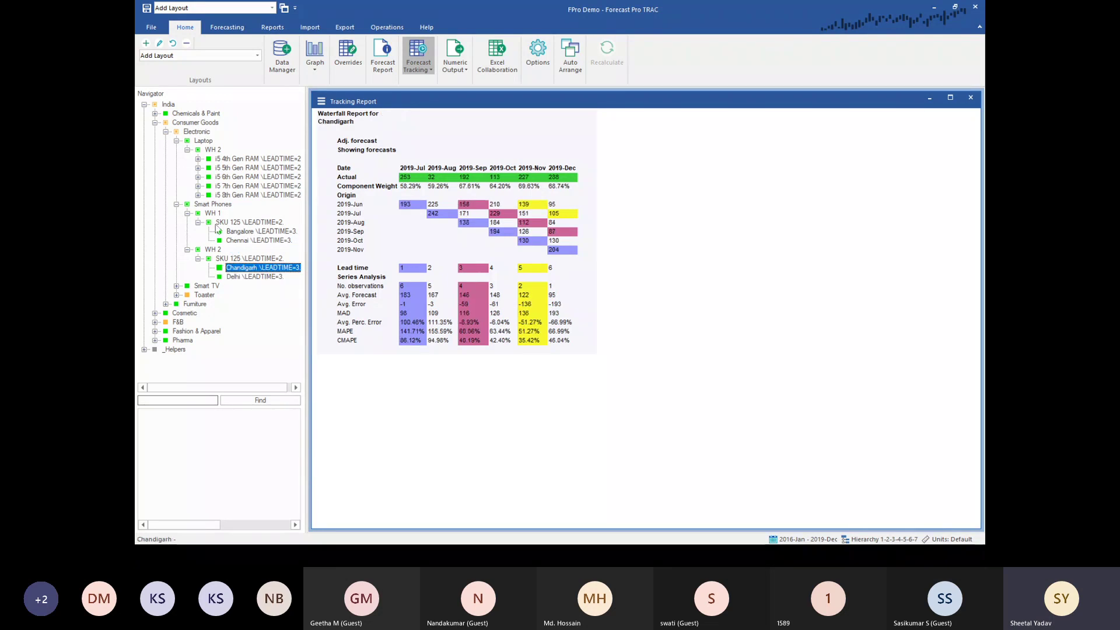
click(211, 204)
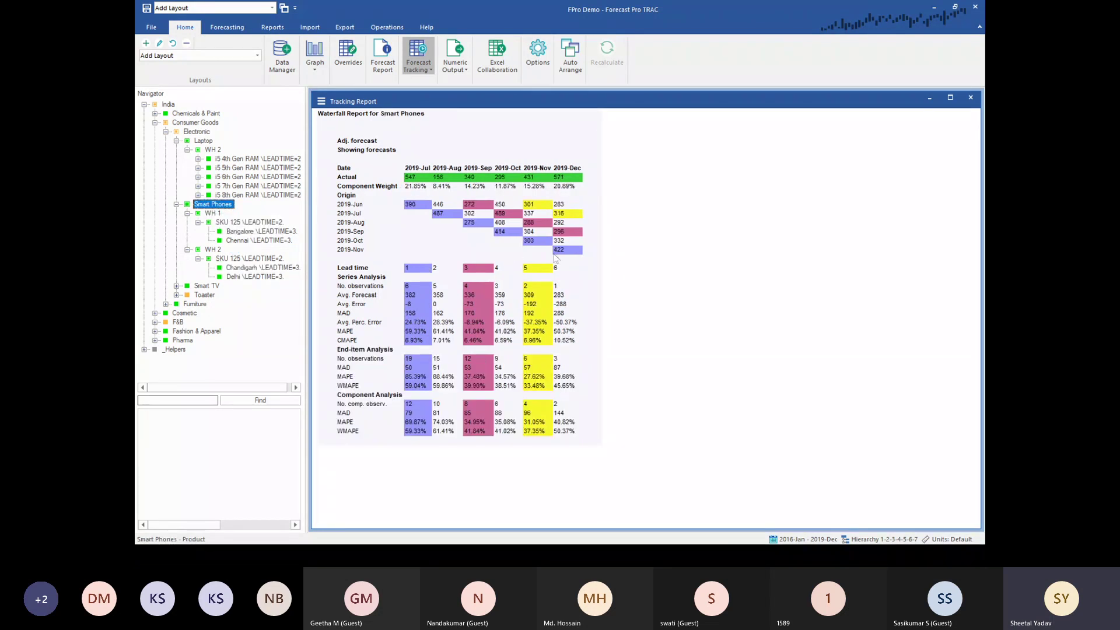
Examine Chennai's 2019-Dec forecast from the 2019-Nov origin and compare it with the Bangalore, Chandigarh and Delhi reports.
click(261, 240)
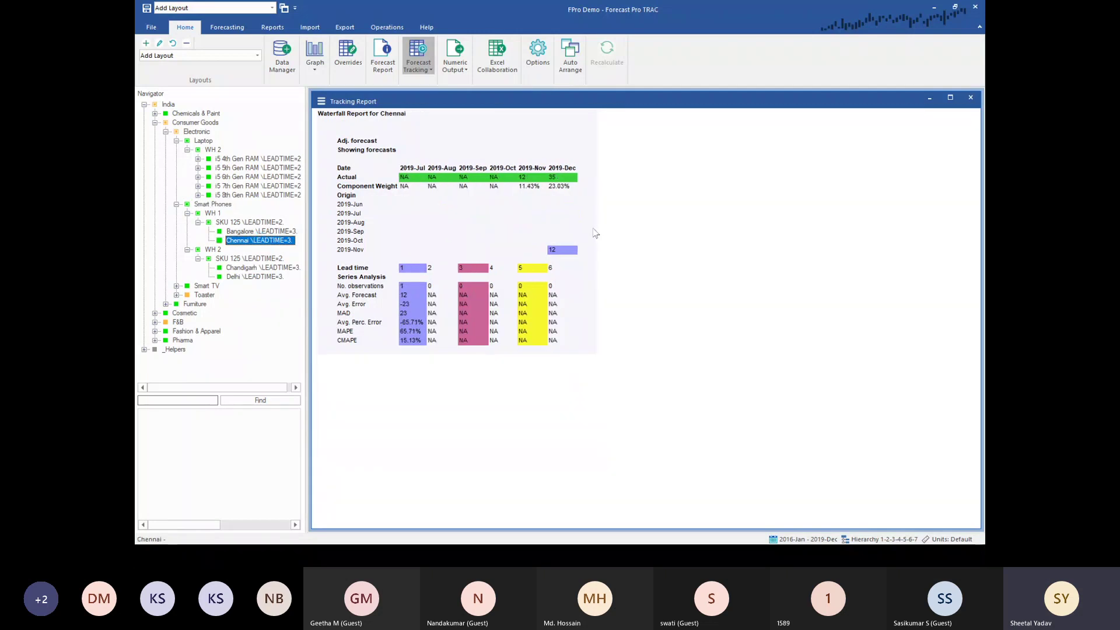
click(563, 252)
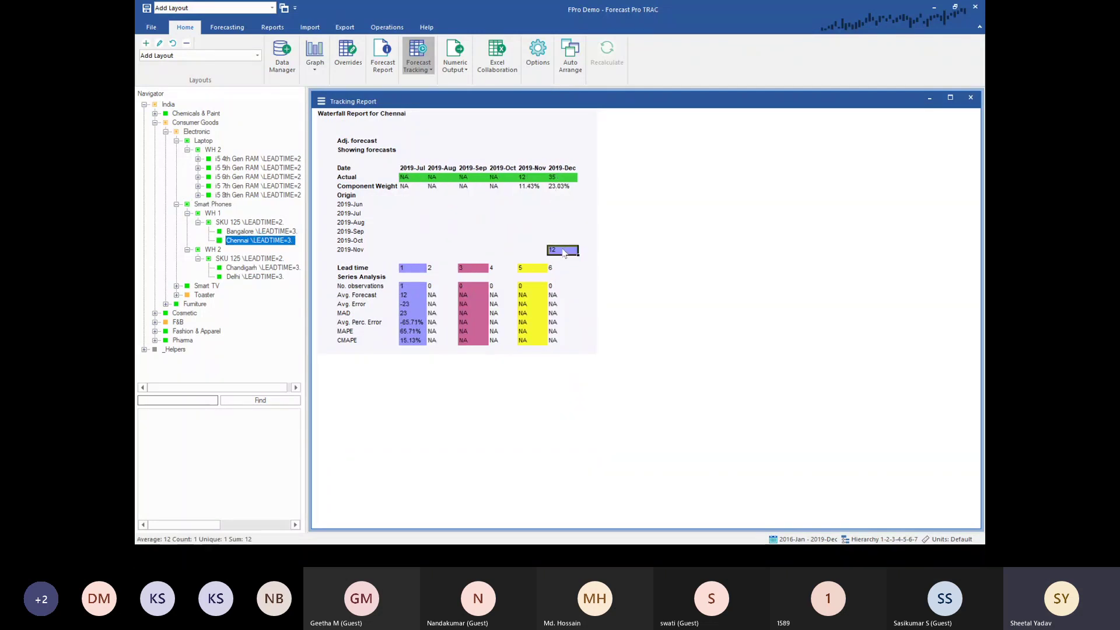
ctrl+click(244, 233)
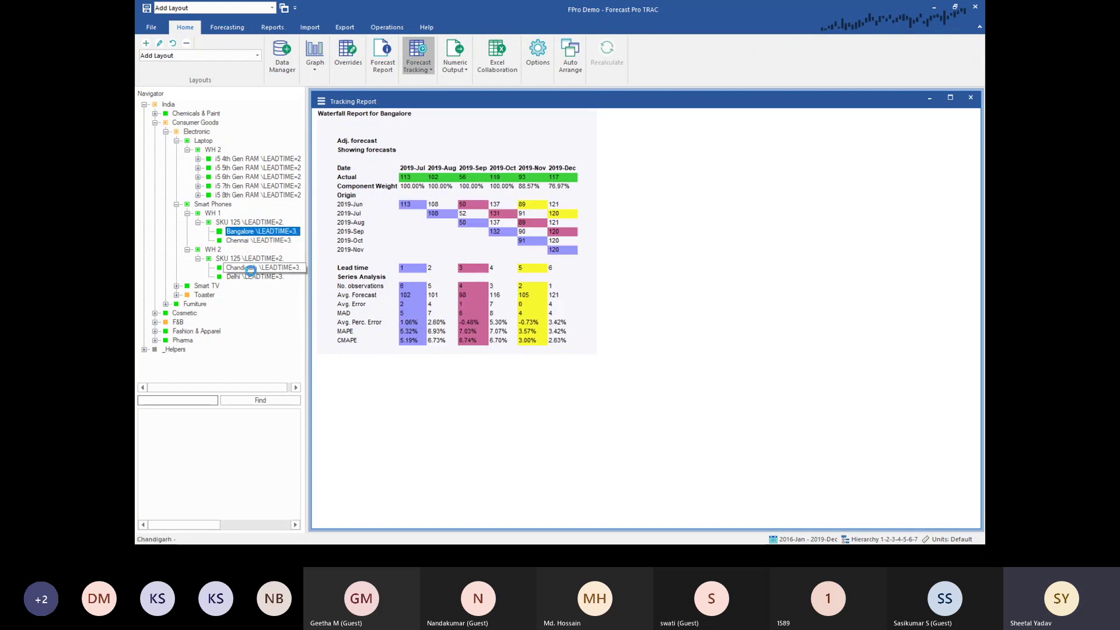
click(254, 267)
click(261, 275)
click(262, 268)
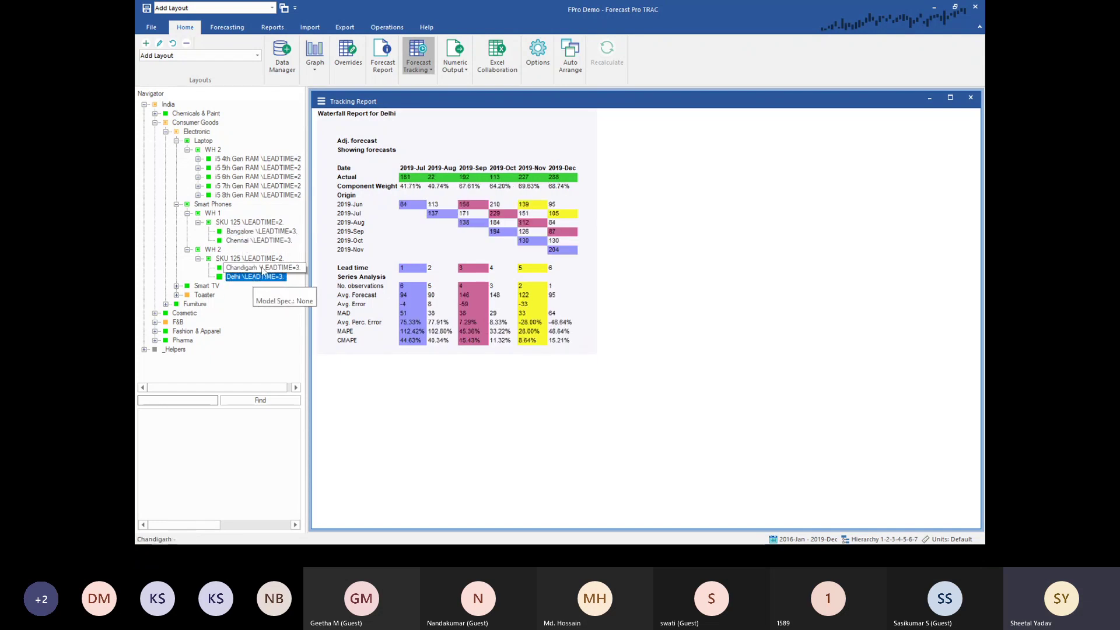
Relate the lead time 1 observations in the Smart Phones report to Bangalore and to Chennai's single 2019-Nov origin forecast.
click(213, 204)
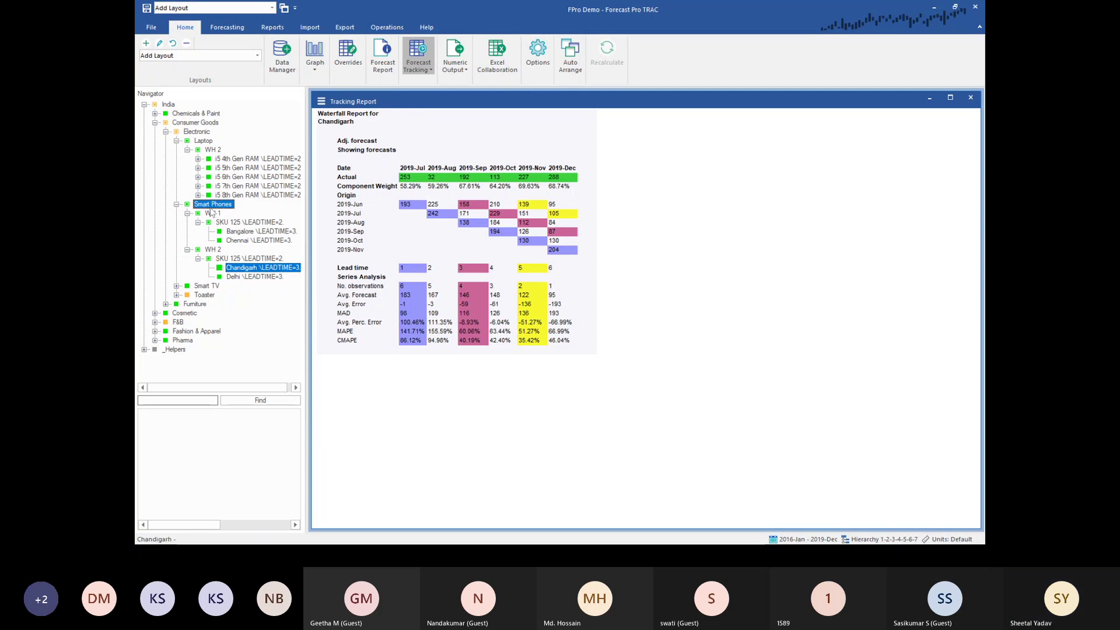
click(409, 289)
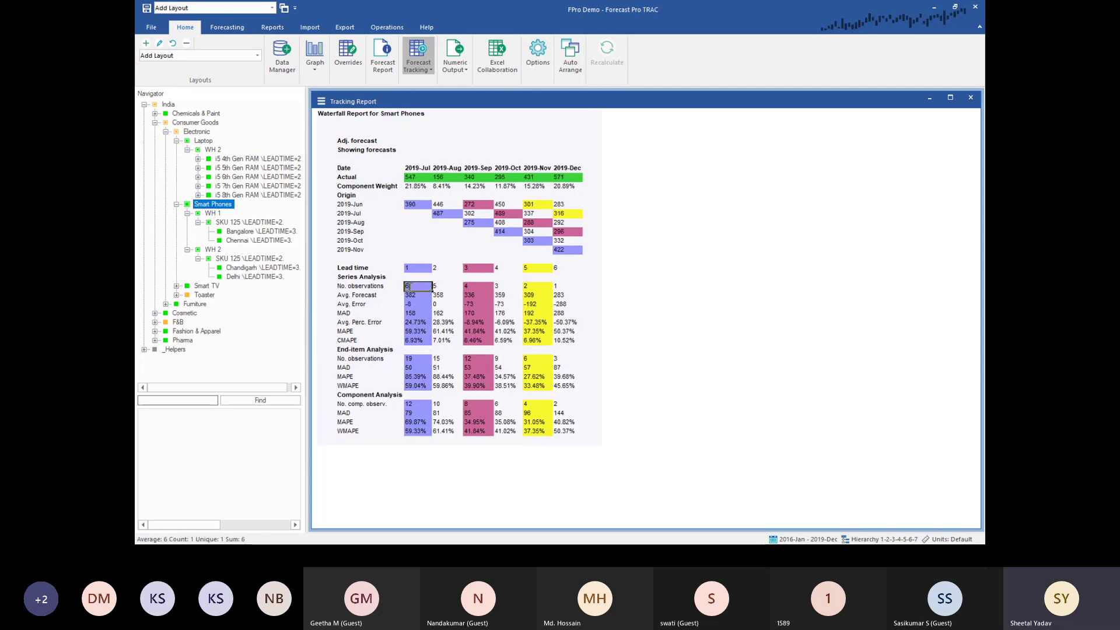
click(269, 231)
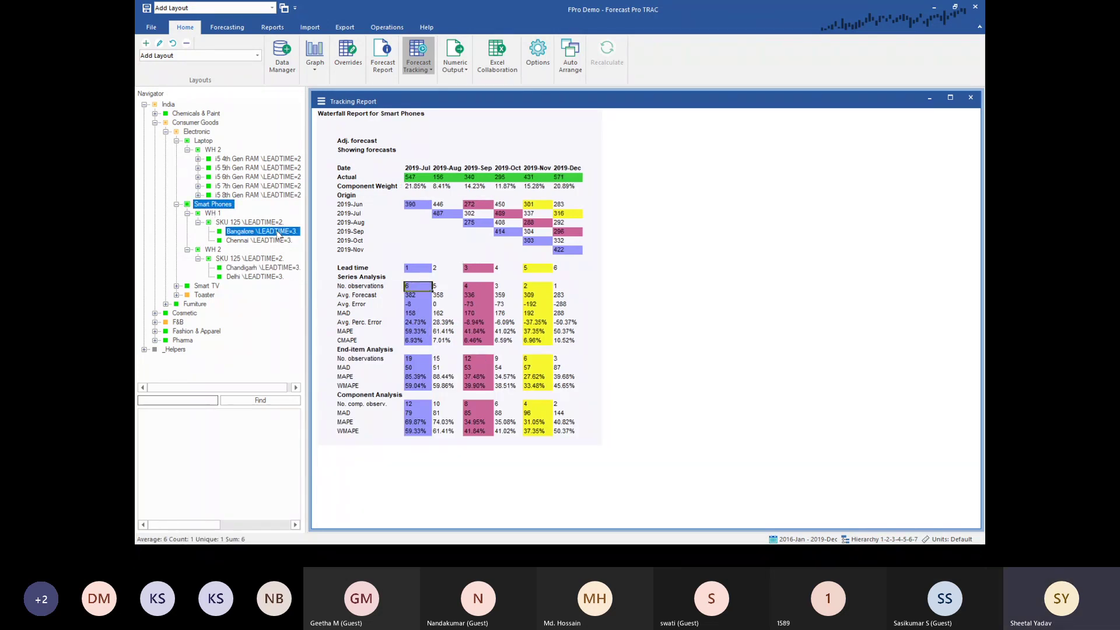
click(213, 204)
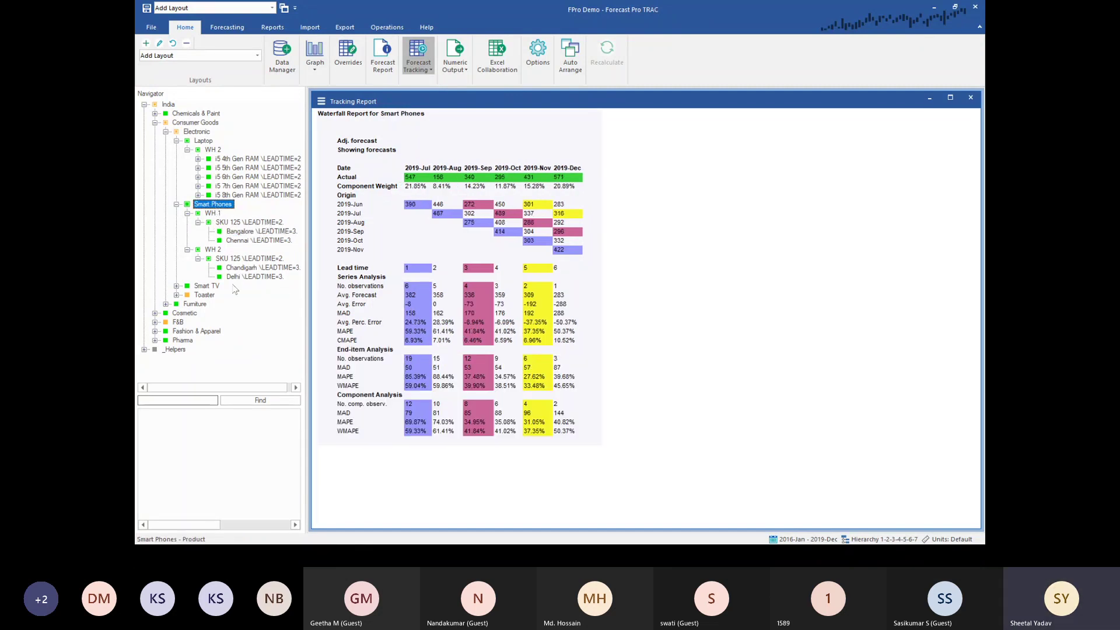
click(262, 241)
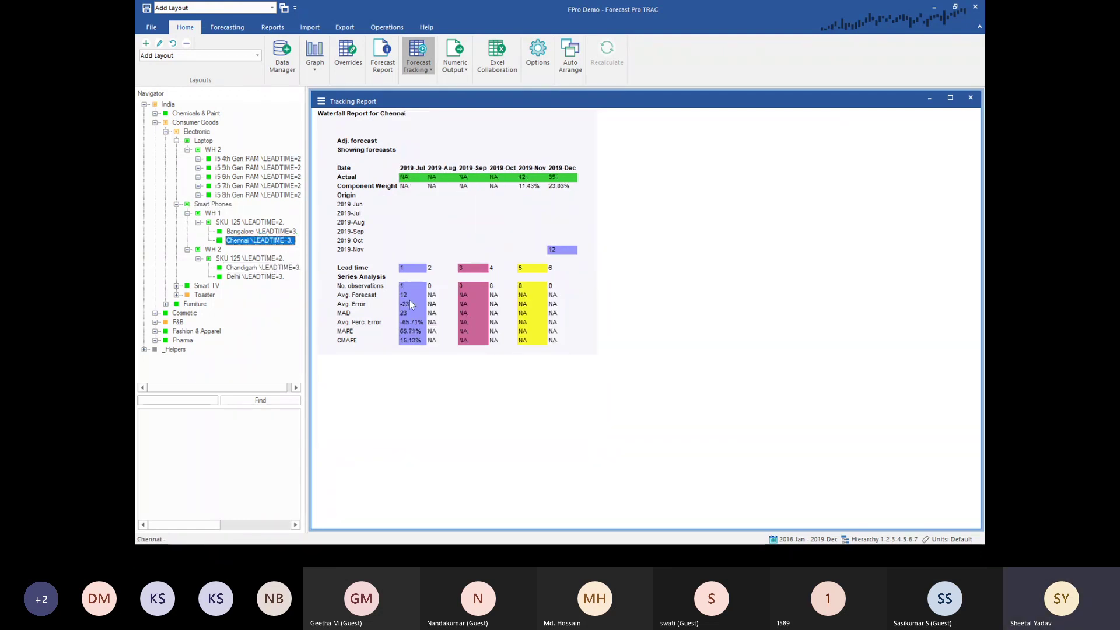
click(572, 248)
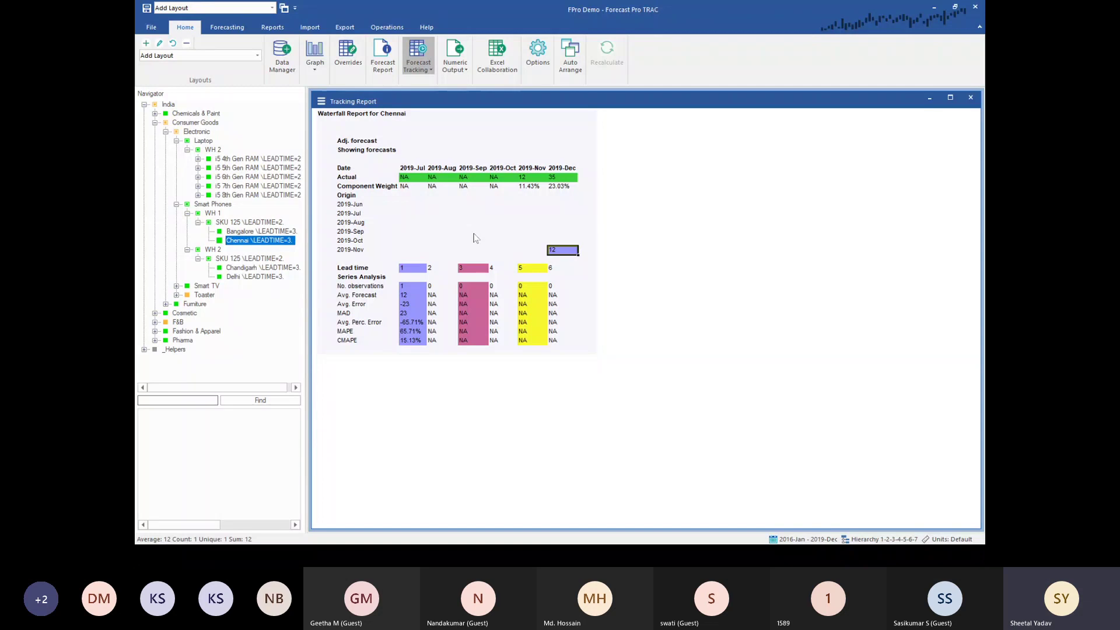
click(212, 204)
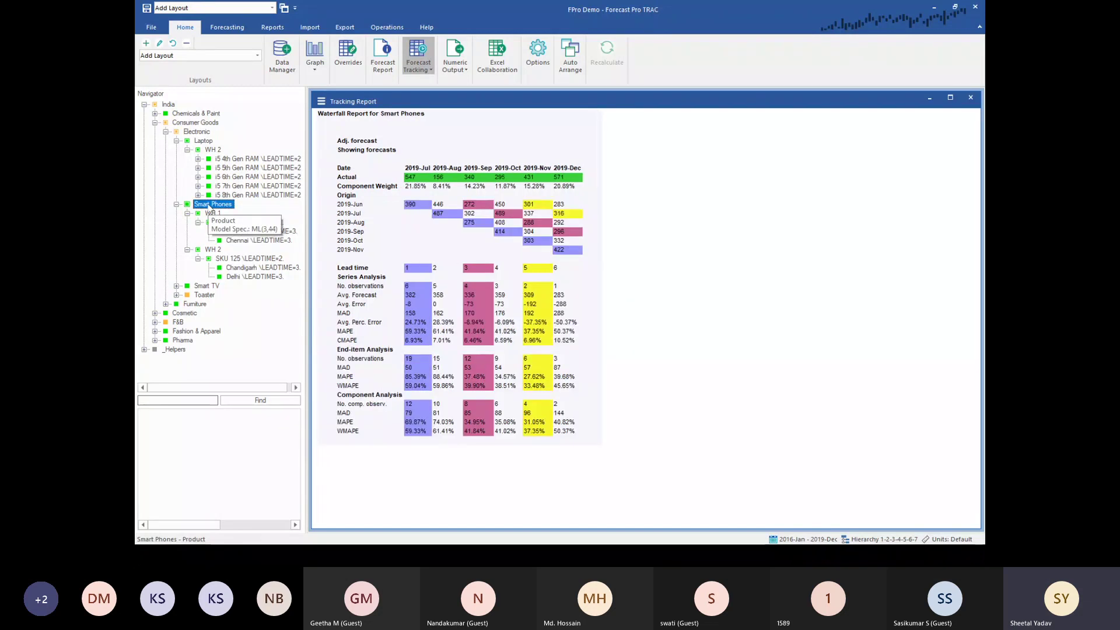
Examine the lead time 1 End-item Analysis MAD, MAPE and WMAPE for Smart Phones, and view India's waterfall report.
click(419, 358)
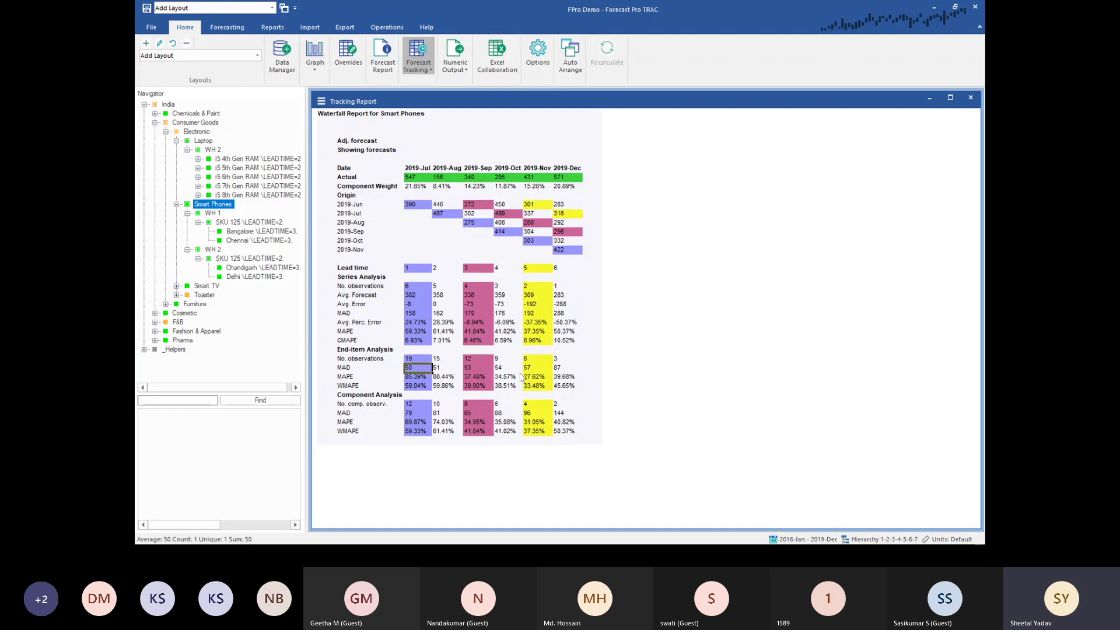
click(423, 380)
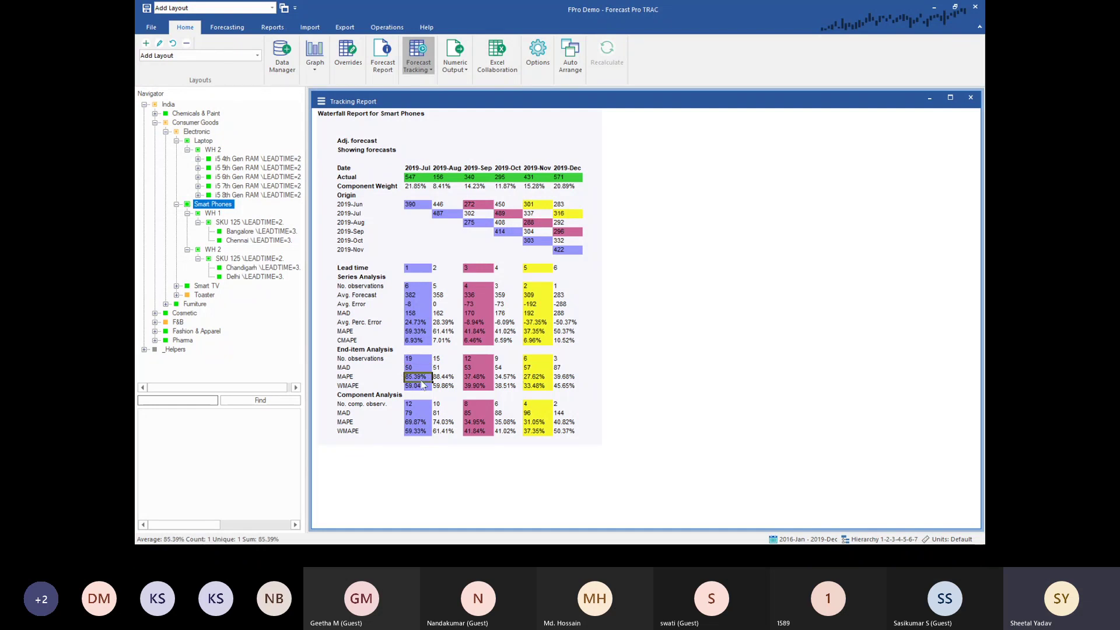
click(411, 389)
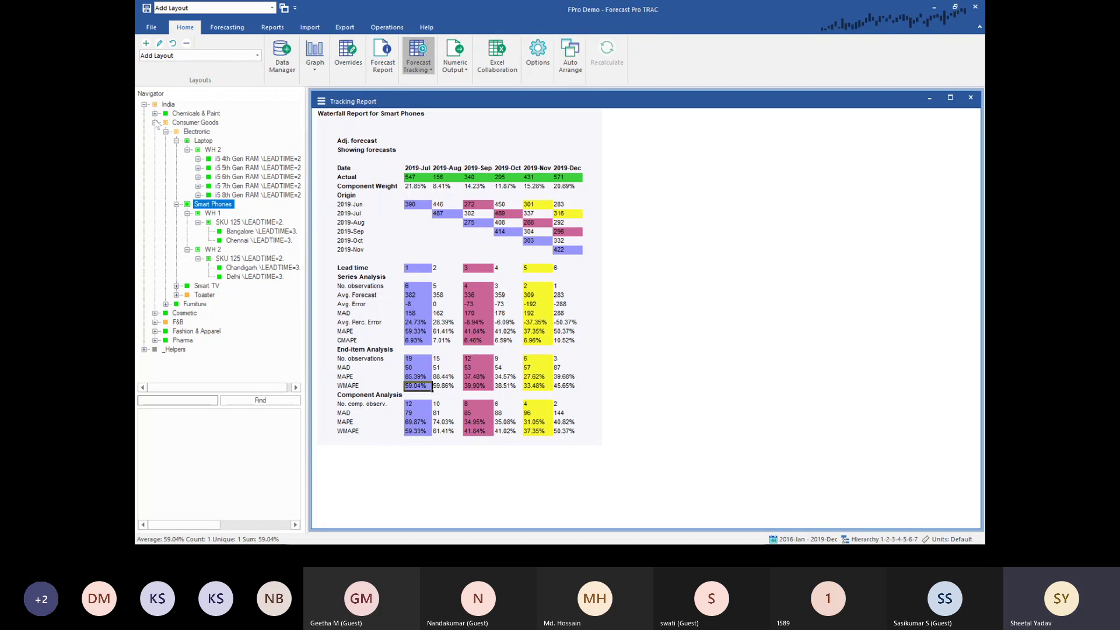
click(169, 106)
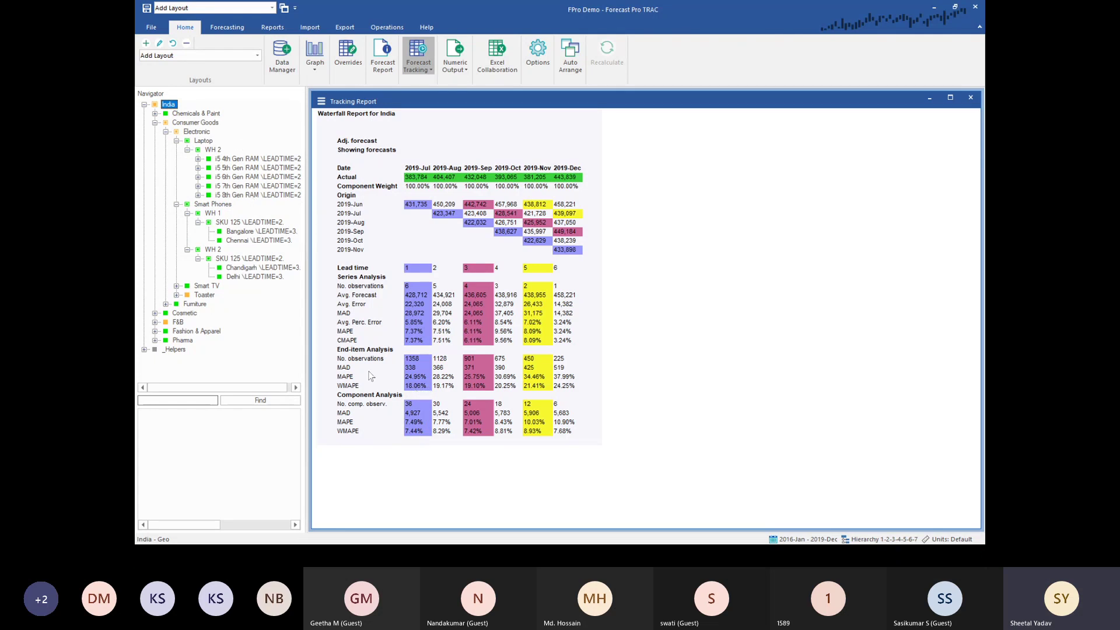
Collapse the Consumer Goods branch and expand Cosmetic through Beauty Cream and Cold Cream down to the SKUs of WH 1.
click(154, 123)
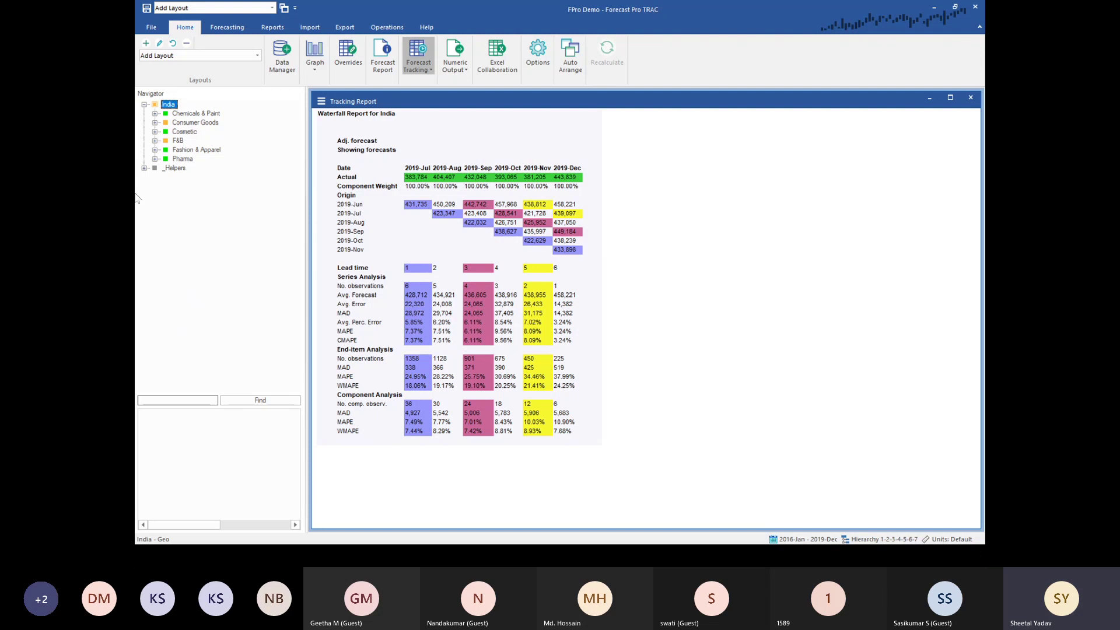
click(155, 132)
click(166, 141)
click(176, 150)
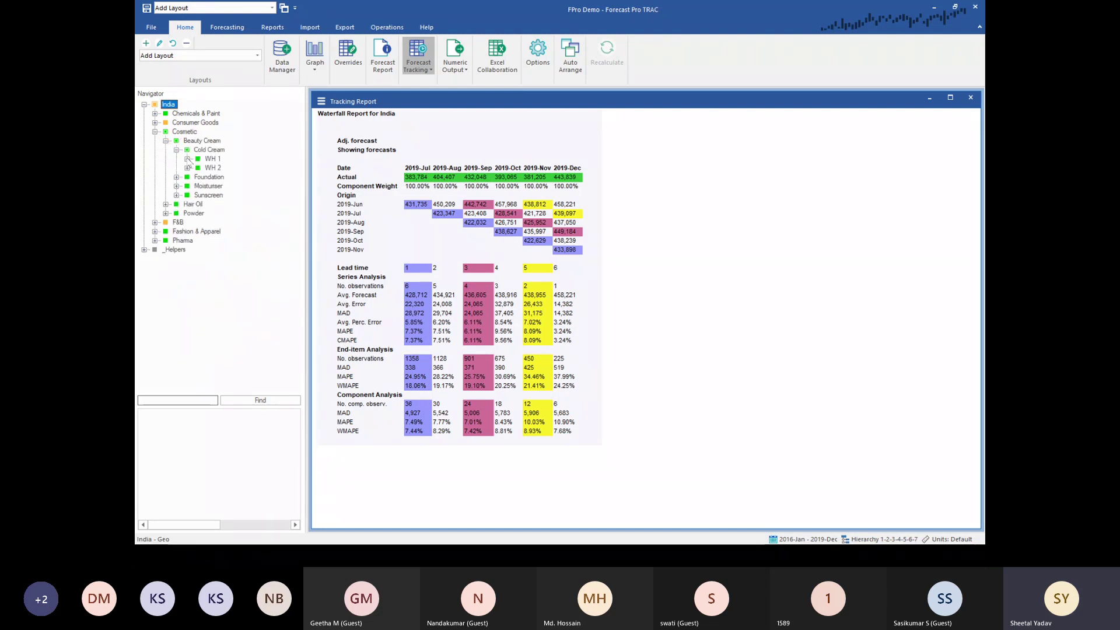
click(187, 159)
Reorder the hierarchy from the 120 gm item so the SKU level sits directly below Geo, accepting the hierarchy change.
right_click(214, 169)
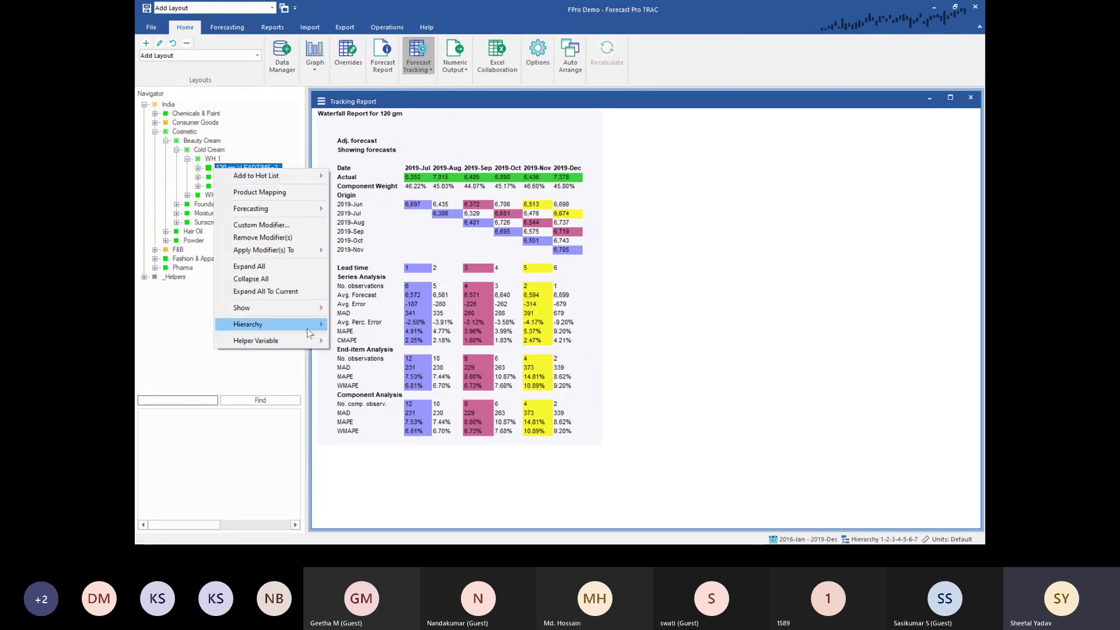
mouse_move(308, 331)
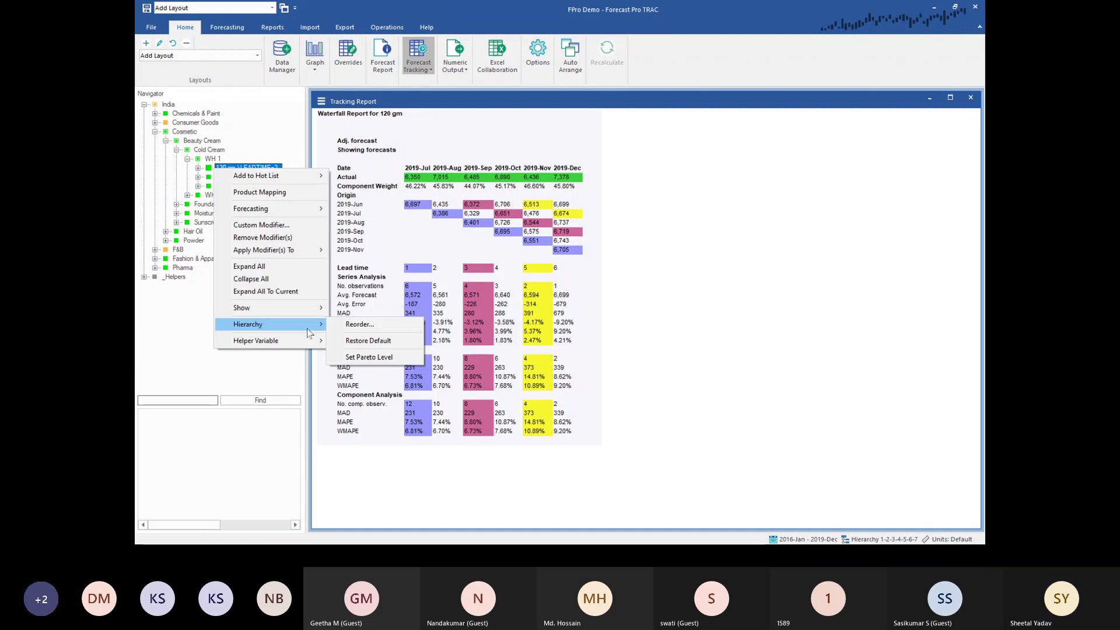
click(354, 330)
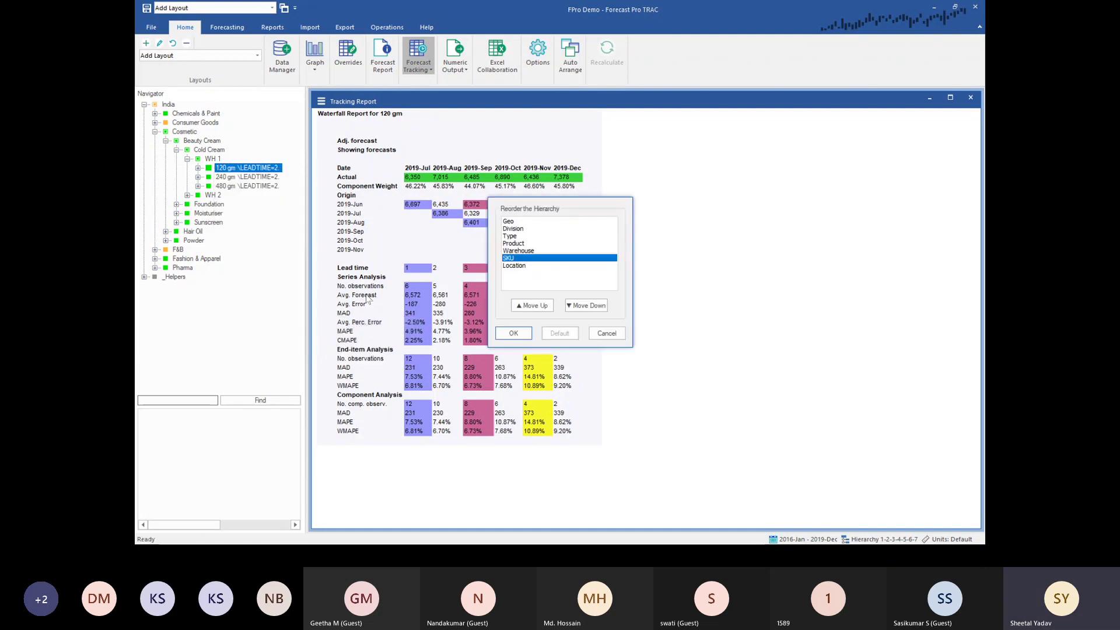
click(532, 305)
click(532, 305)
click(532, 305)
click(533, 305)
click(532, 305)
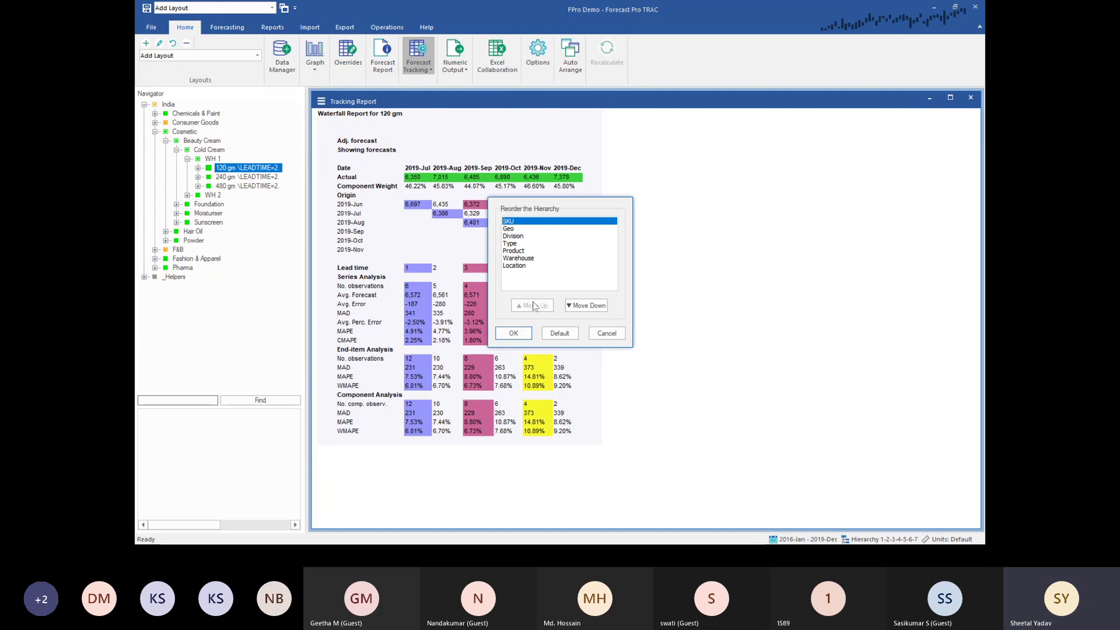
click(586, 305)
click(511, 334)
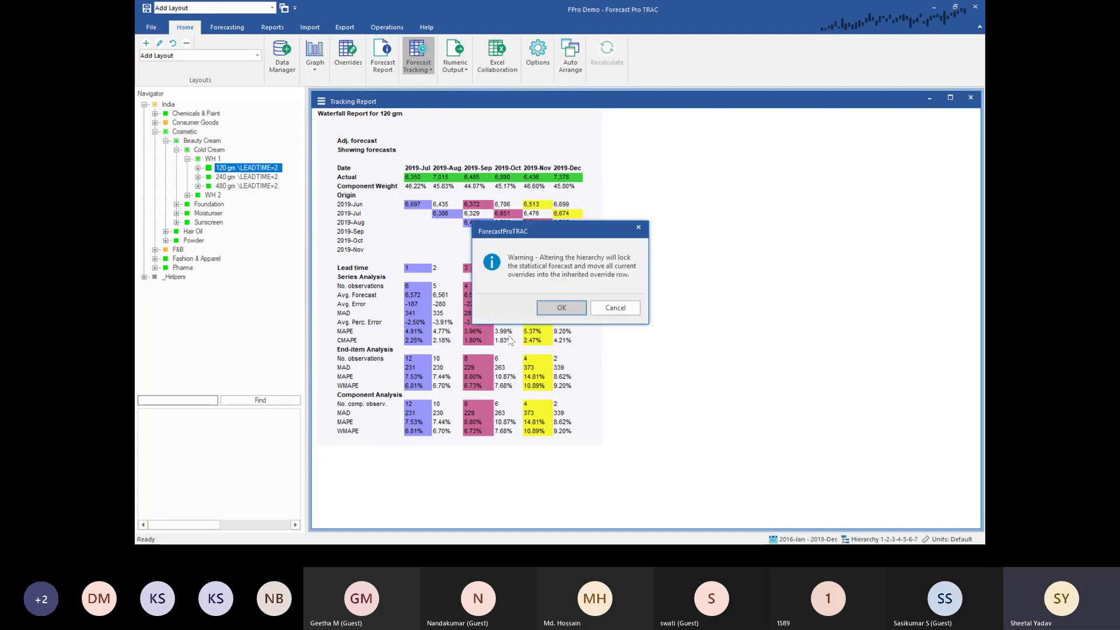
click(569, 311)
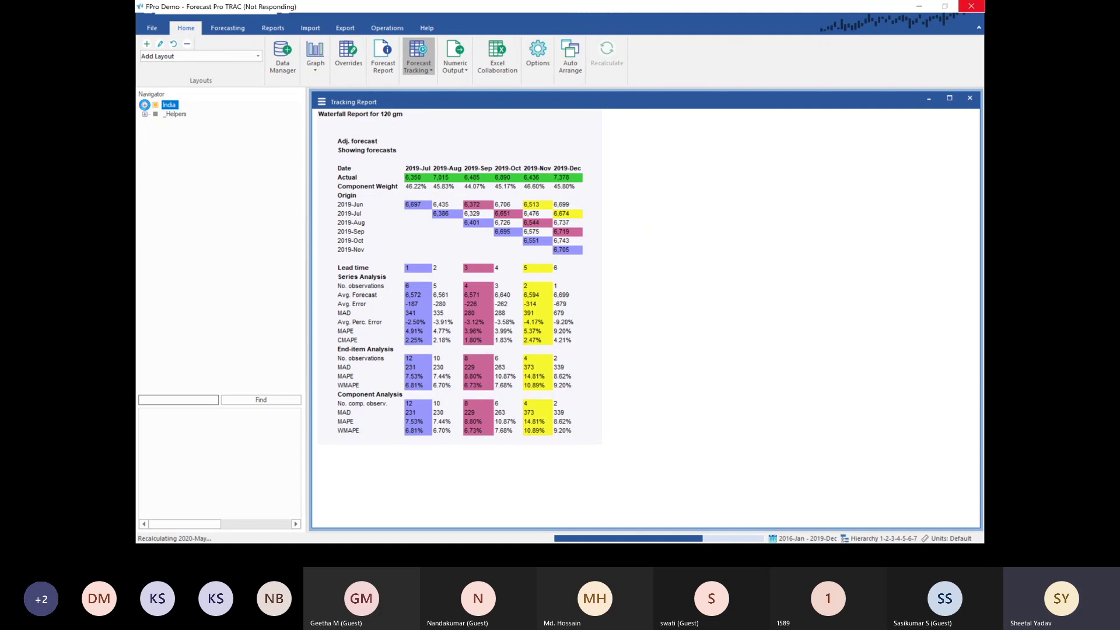
Expand India, review its SKU-level components and examine the lead time 1 Component Analysis WMAPE in its waterfall report.
click(144, 105)
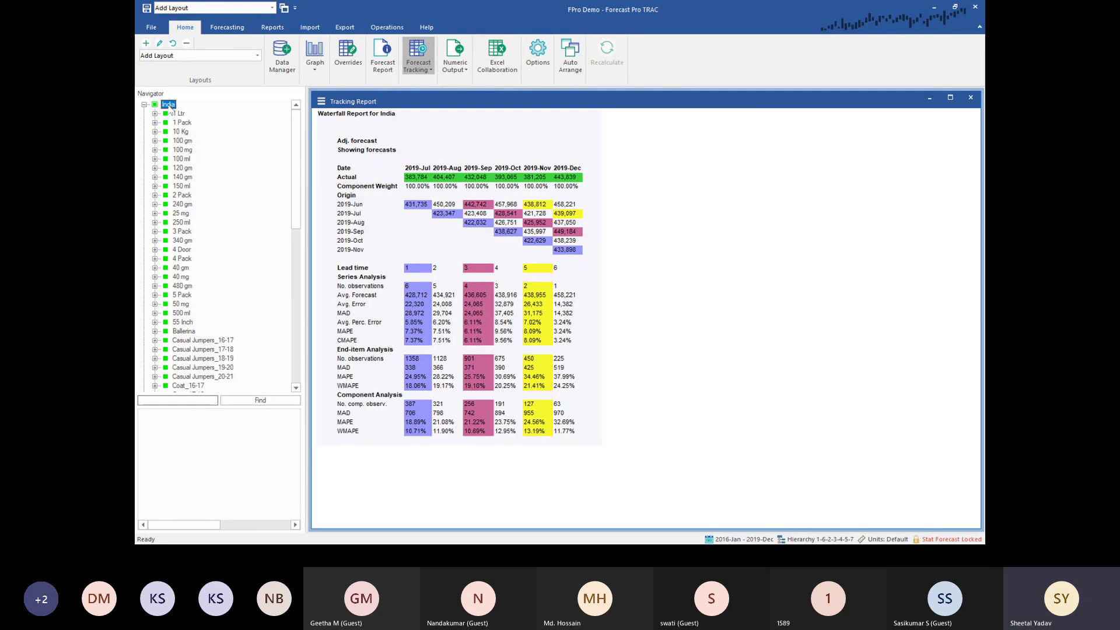
scroll(200, 317, down, 7)
scroll(200, 316, down, 4)
scroll(200, 316, up, 11)
click(419, 434)
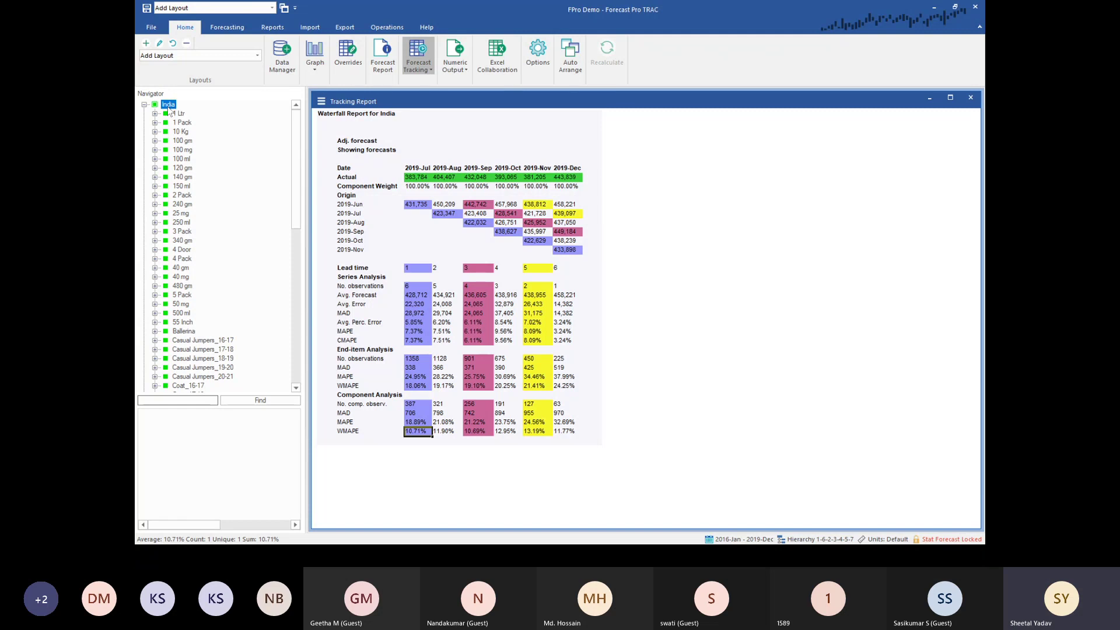
Bring up the available report commands for India.
click(273, 26)
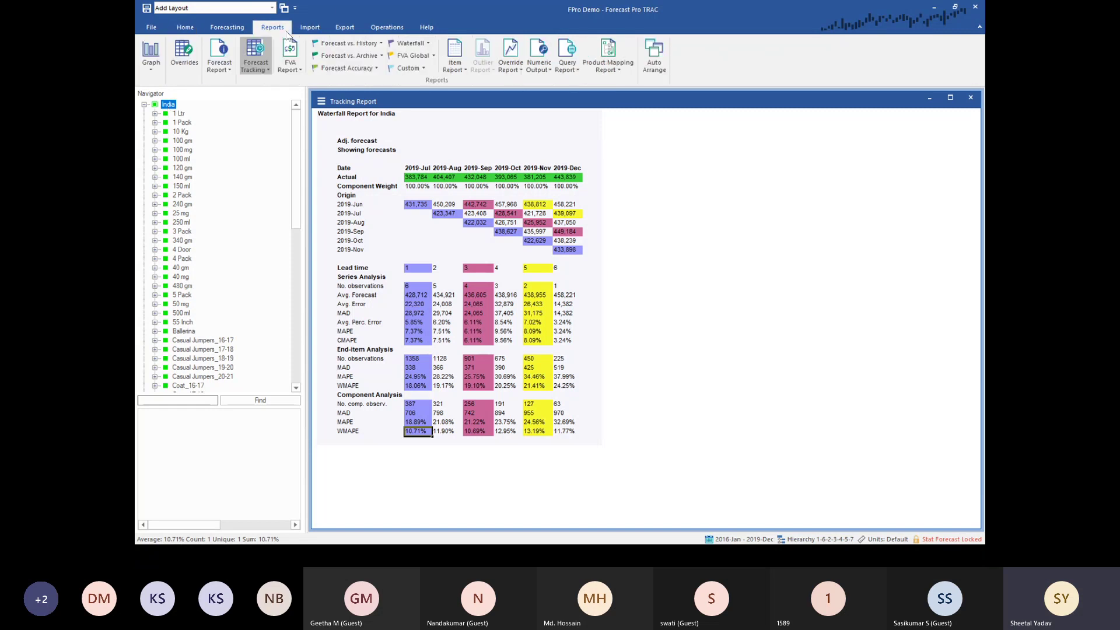
Open the Waterfall exception report and enlarge its window beside the tracking report, showing the table from its first column.
click(410, 44)
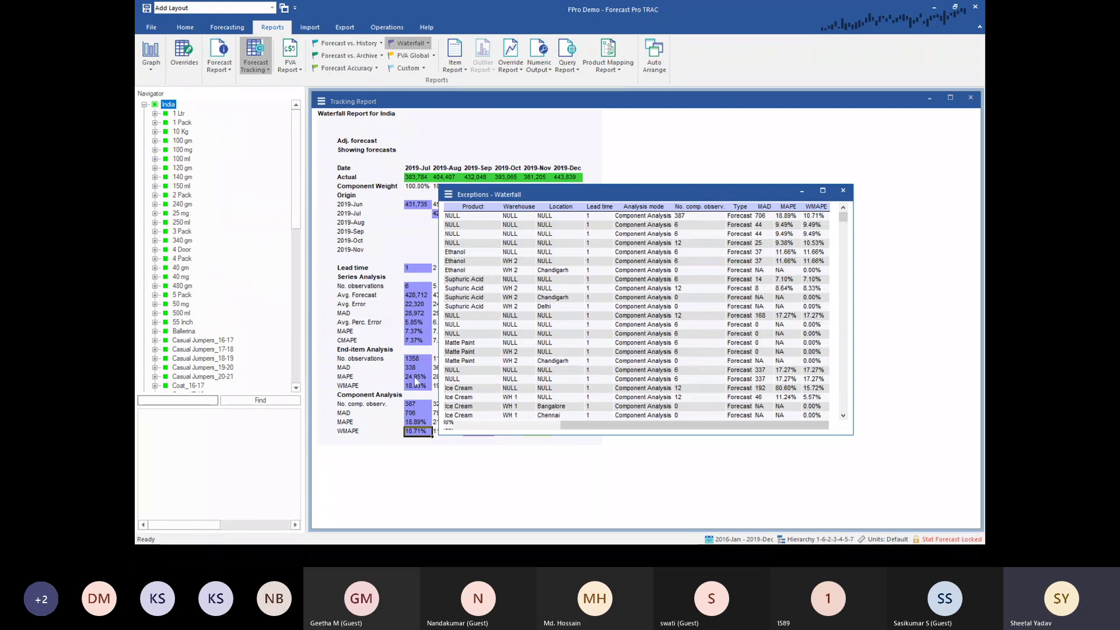
double_click(577, 198)
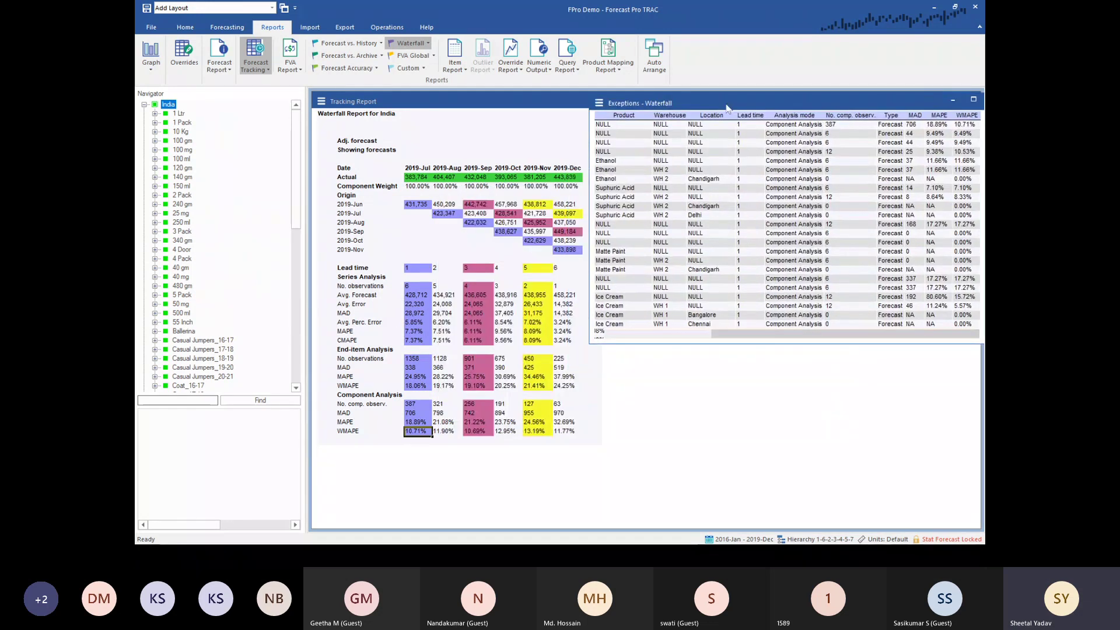
drag(718, 339, 729, 529)
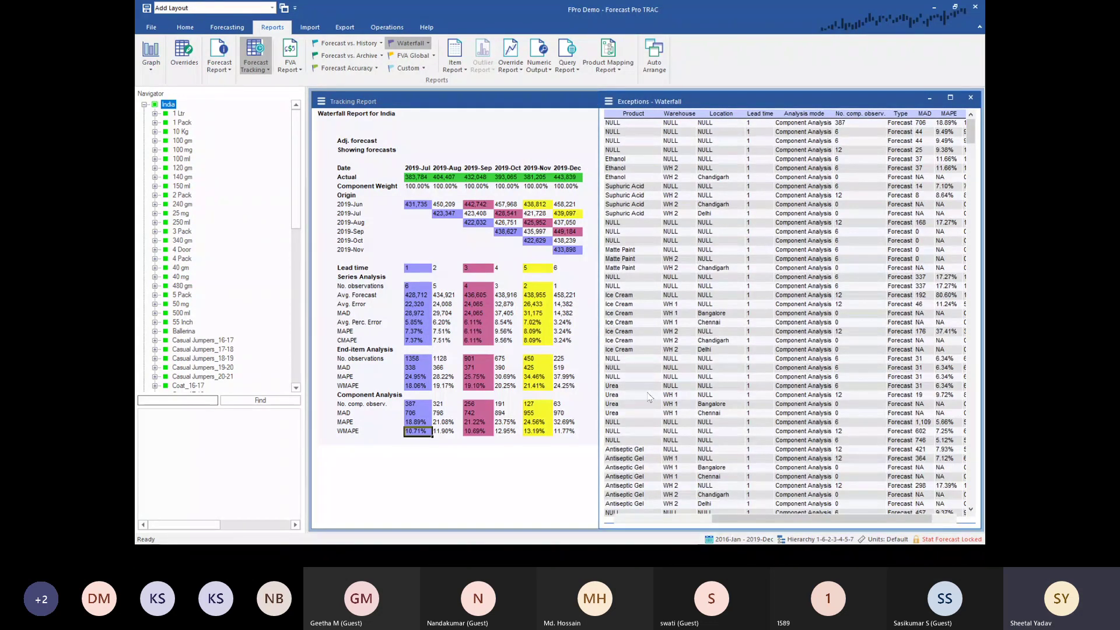
click(673, 519)
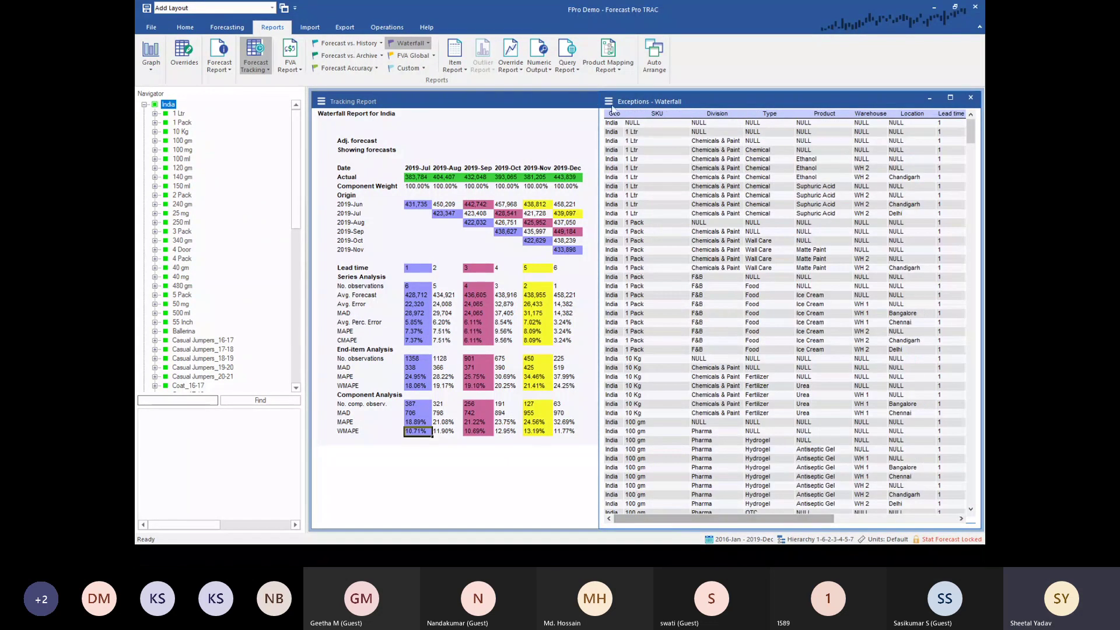
Turn on column filters in the Waterfall exception report and widen its window to show more columns.
drag(659, 133, 670, 222)
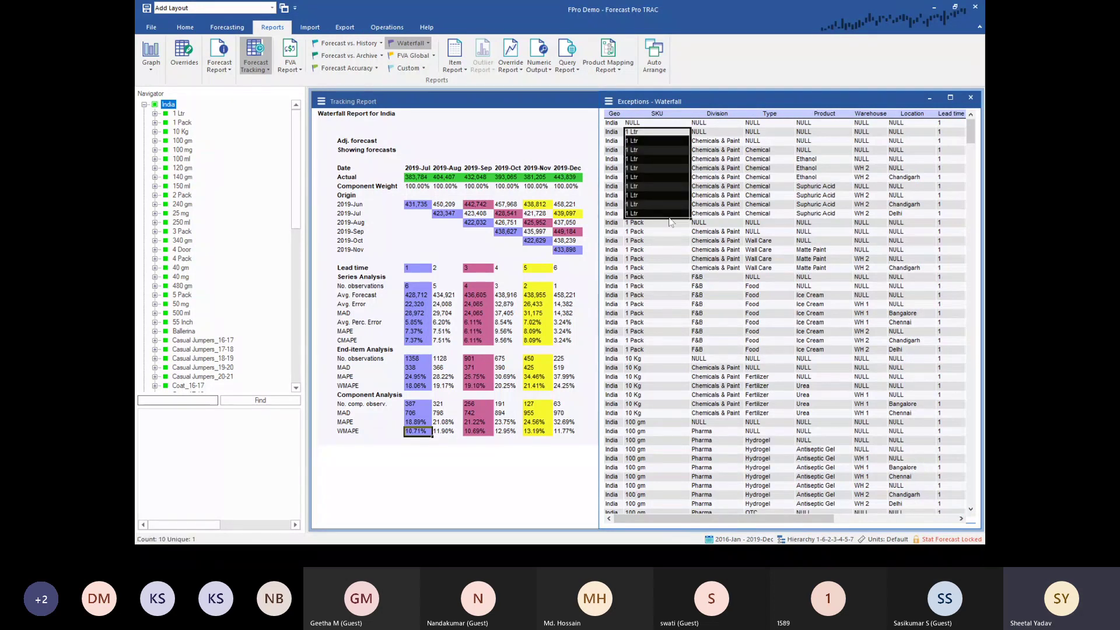
right_click(729, 208)
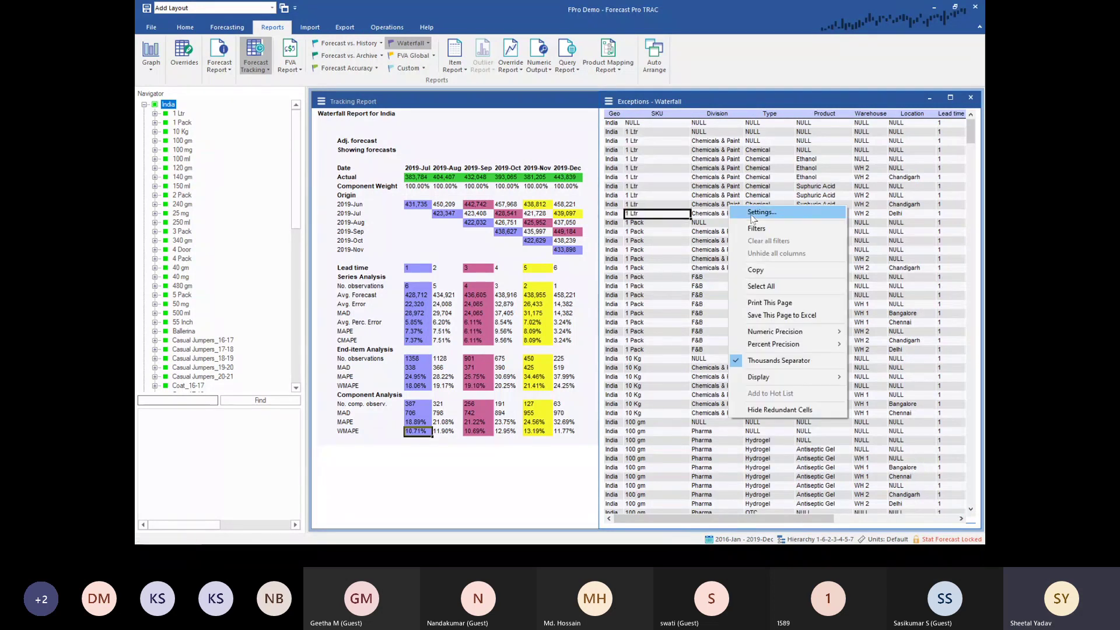
click(757, 228)
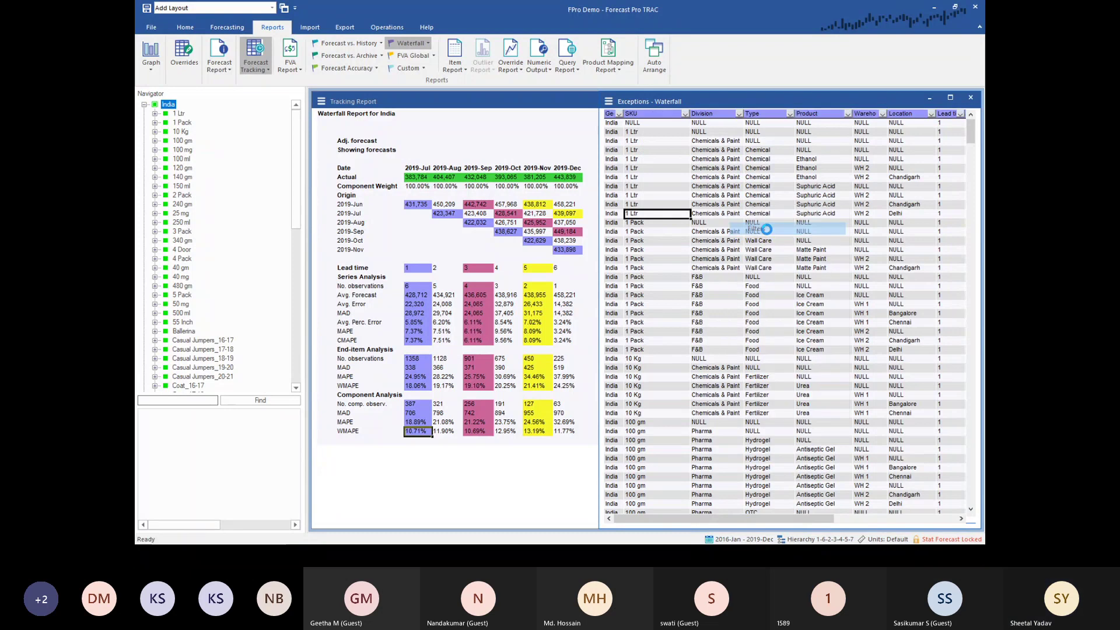
drag(783, 101, 657, 98)
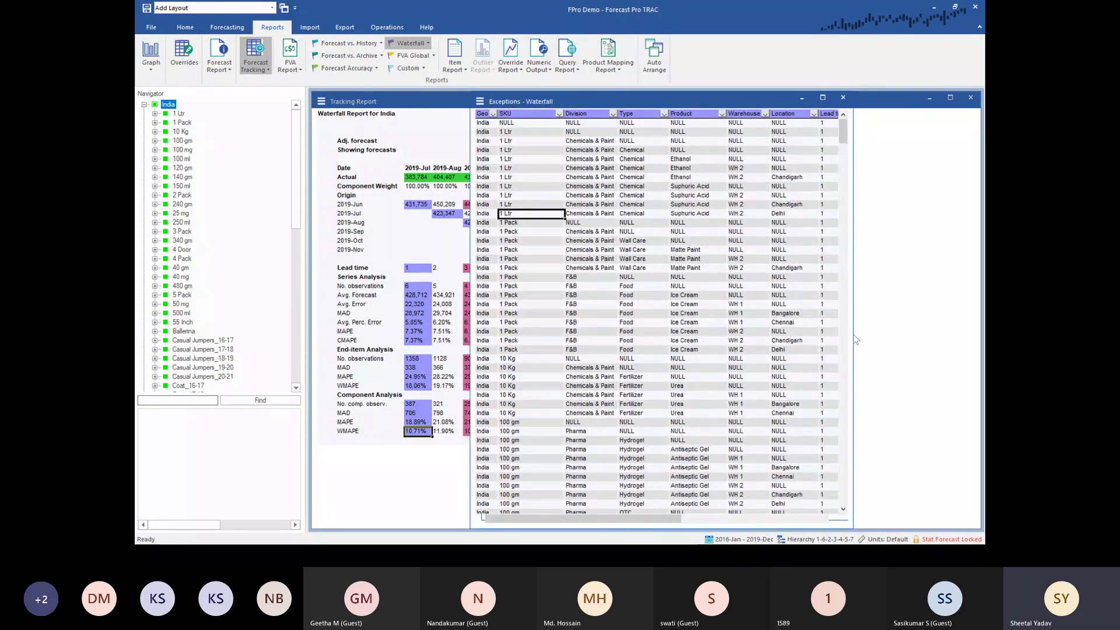
drag(853, 338, 981, 332)
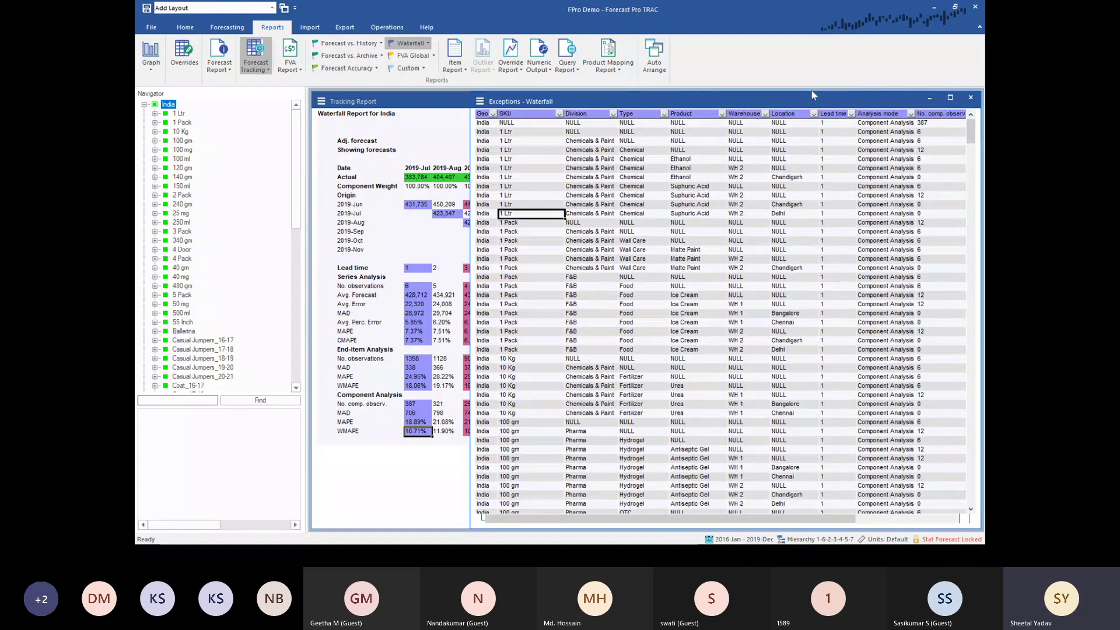
Review the statistics offered in the Waterfall Report Settings, keeping the Forecast display, and close the settings.
right_click(650, 156)
click(676, 165)
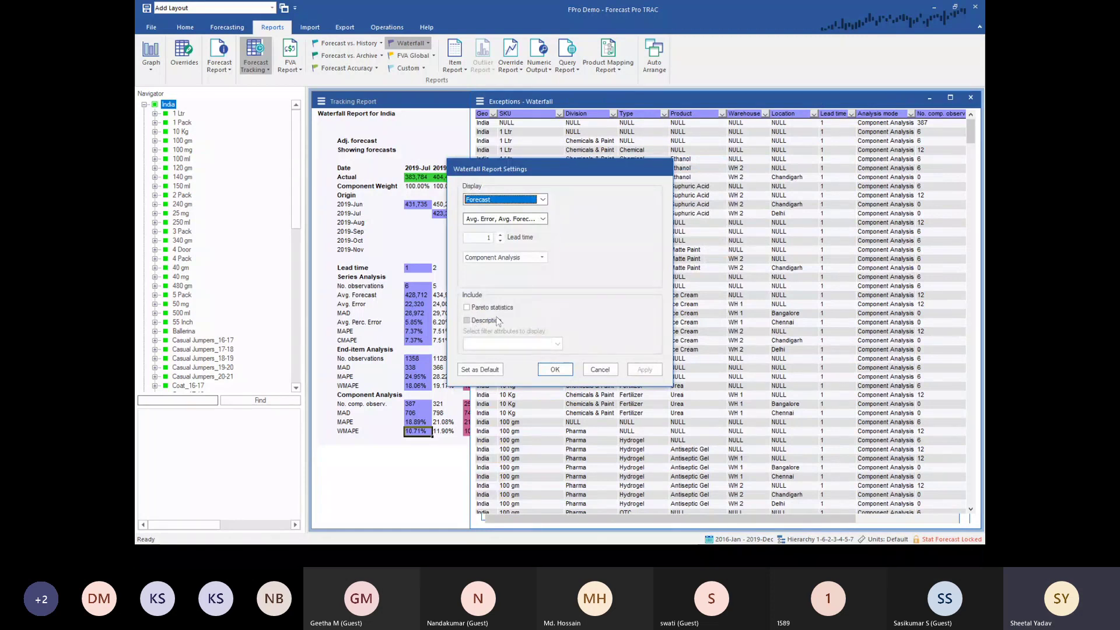
click(544, 218)
click(543, 247)
click(543, 247)
click(542, 248)
click(543, 247)
click(543, 247)
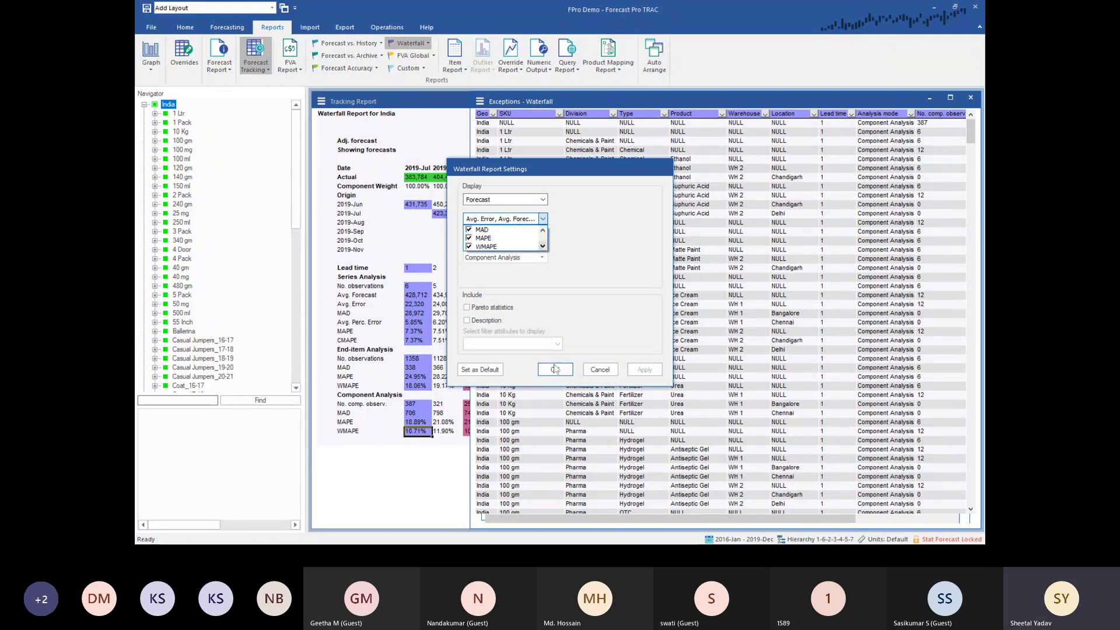
click(555, 369)
click(554, 369)
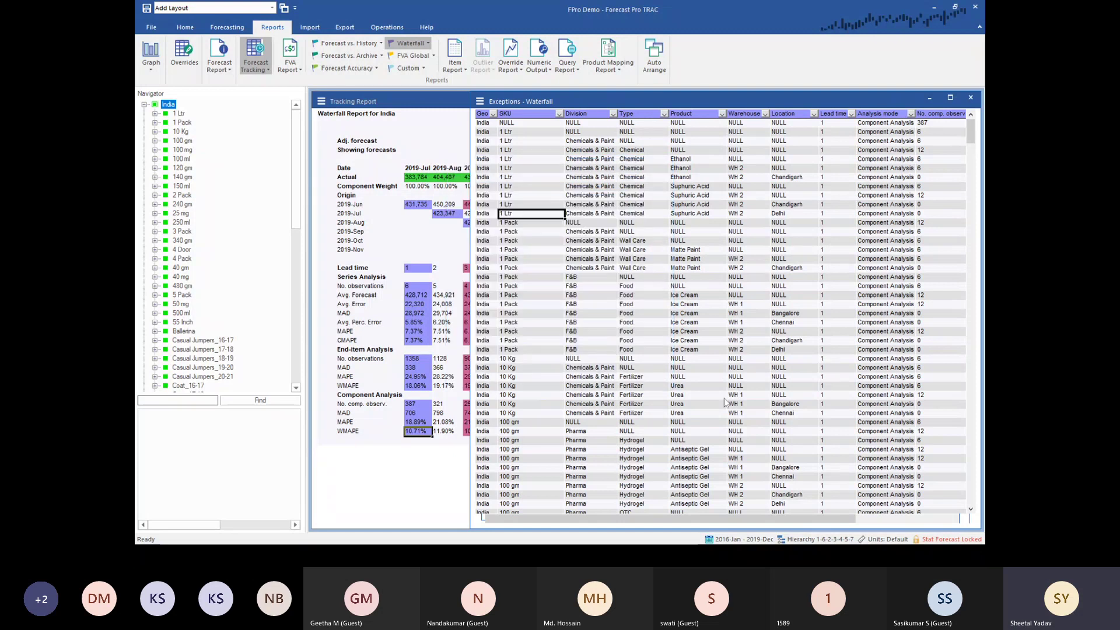
Examine the MAD, MAPE and WMAPE columns of the Waterfall exceptions and the filter options of the Lead time column.
drag(754, 521, 856, 520)
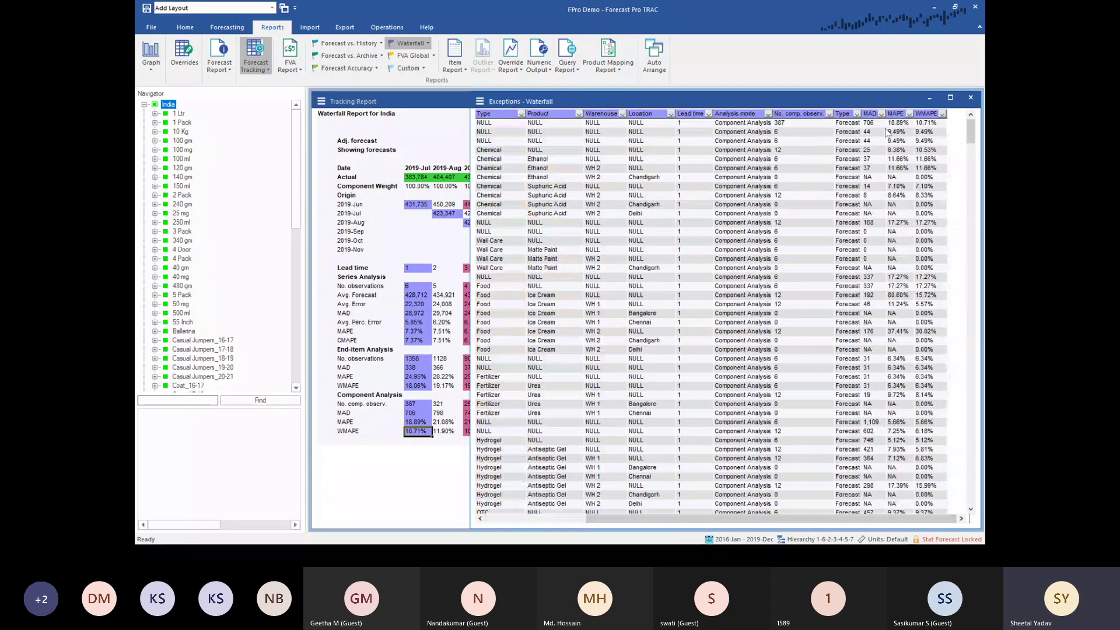
drag(856, 518, 754, 518)
click(531, 213)
click(487, 123)
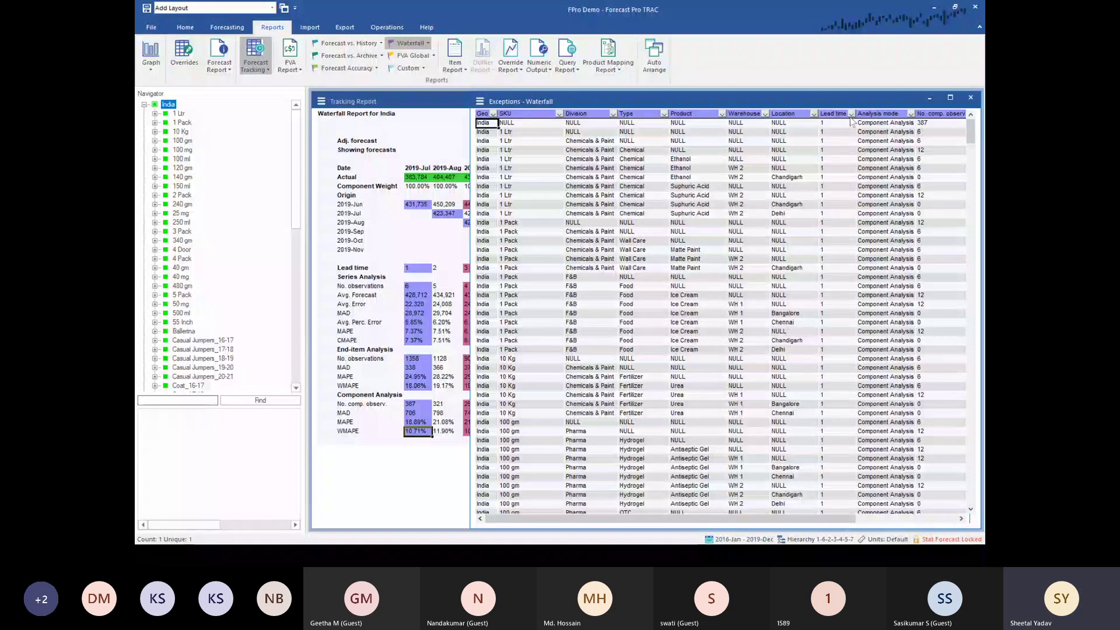
click(851, 115)
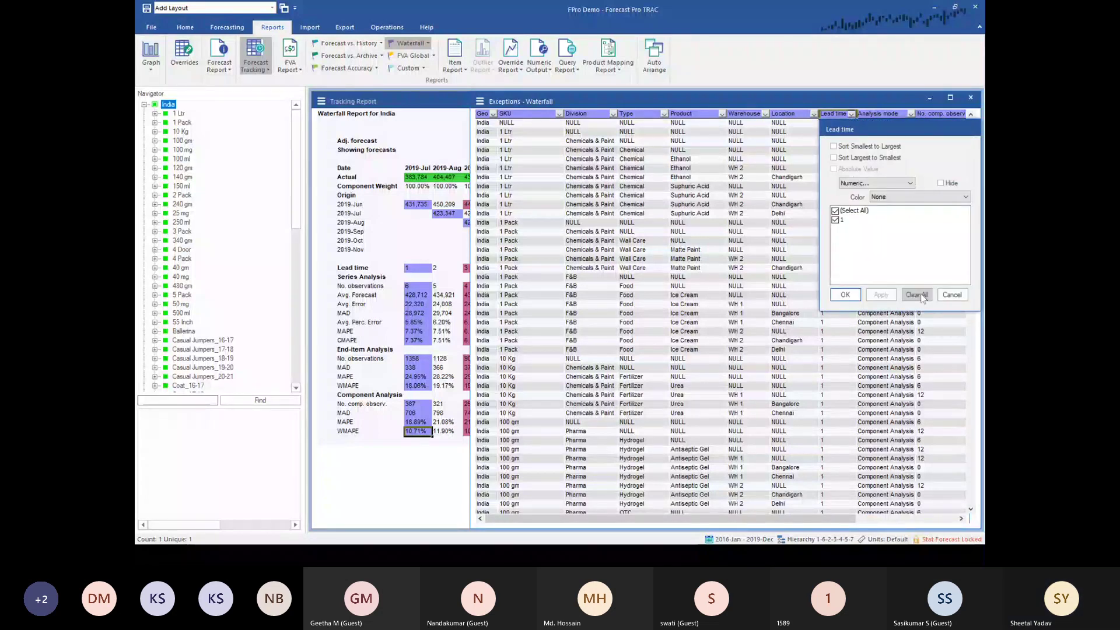
click(953, 295)
Review the Waterfall exception report's settings and Excel export option, and close the report.
right_click(728, 156)
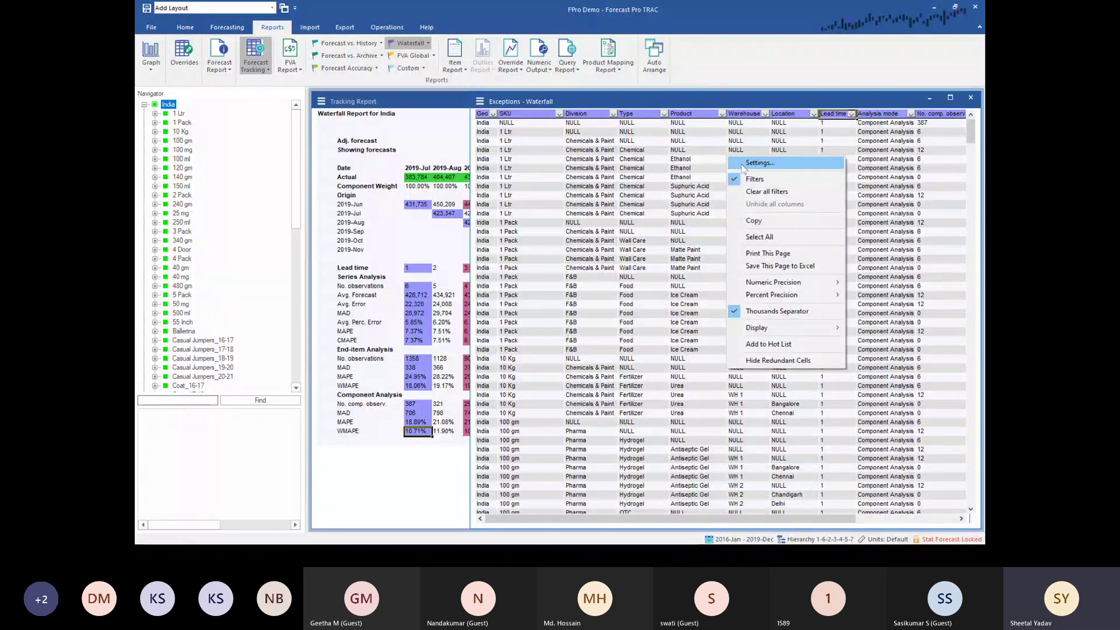
click(759, 163)
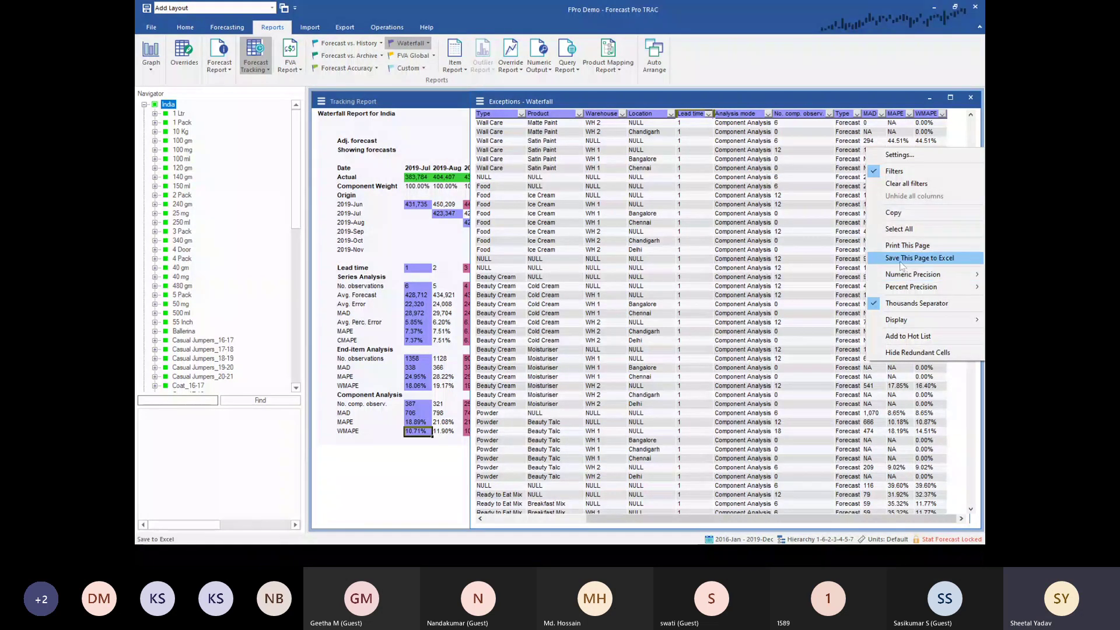
click(660, 295)
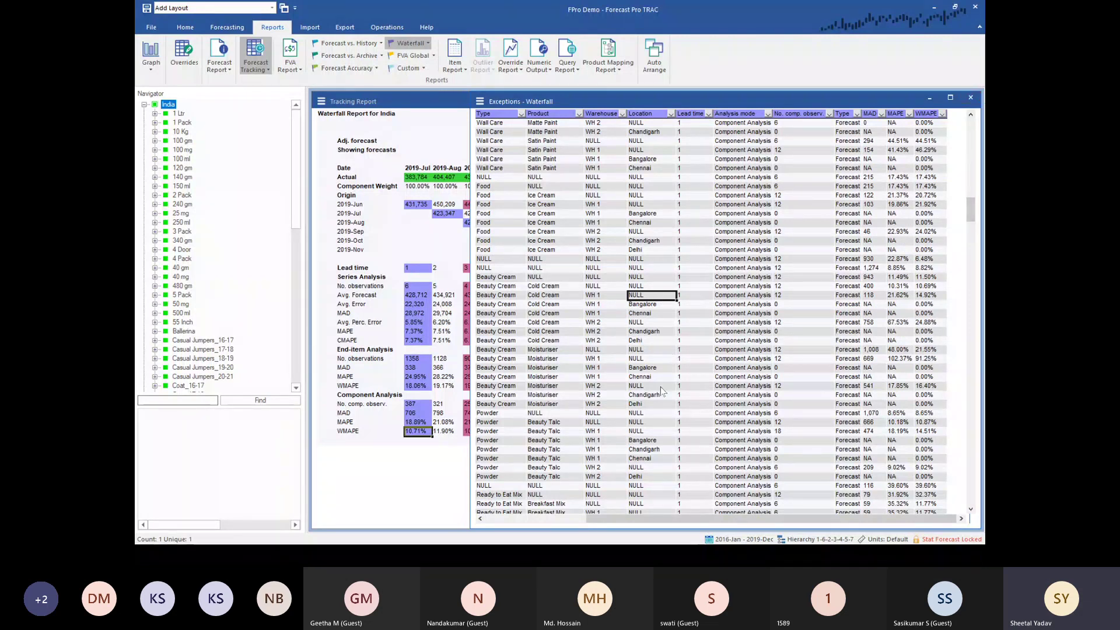
click(974, 99)
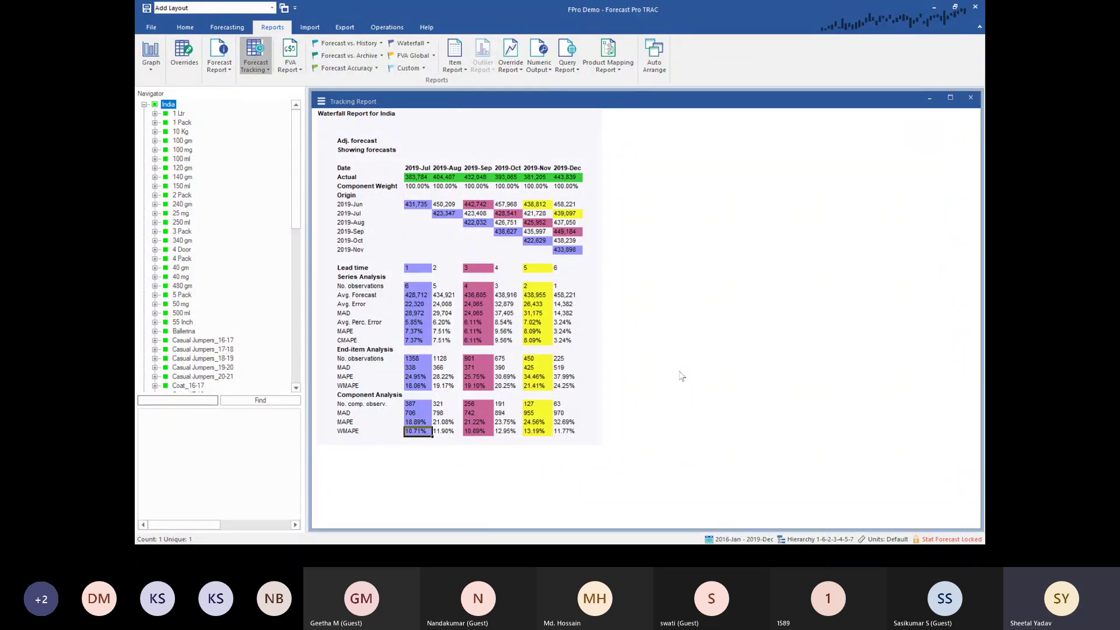
Open the Forecast Accuracy exception report and move its window aside to uncover more of the tracking report.
key(alt+Tab)
key(alt+shift+Tab)
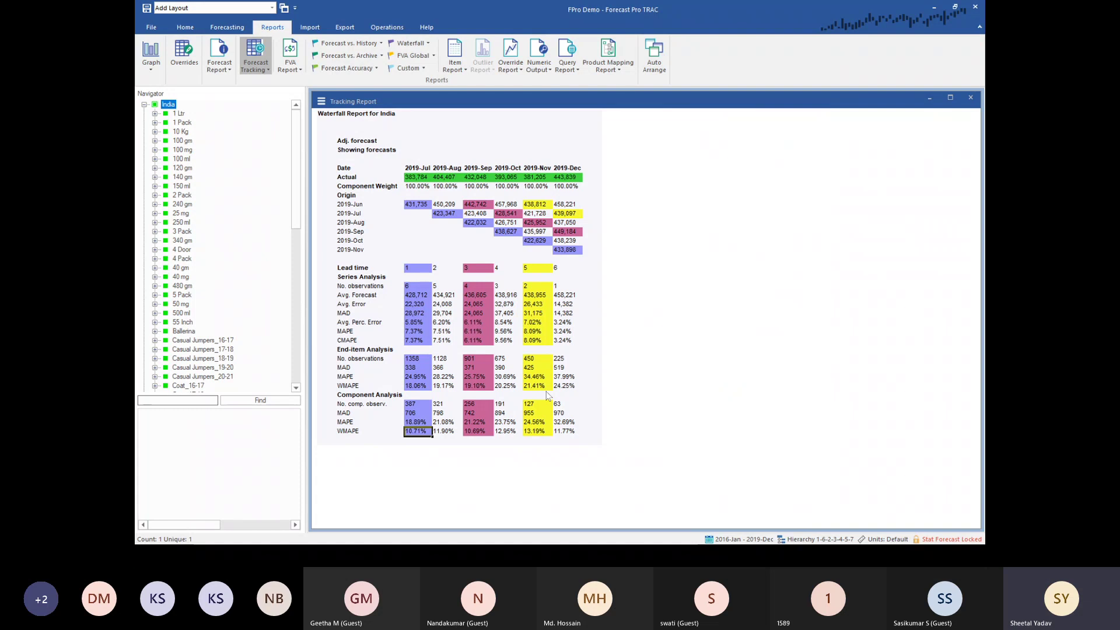
click(342, 69)
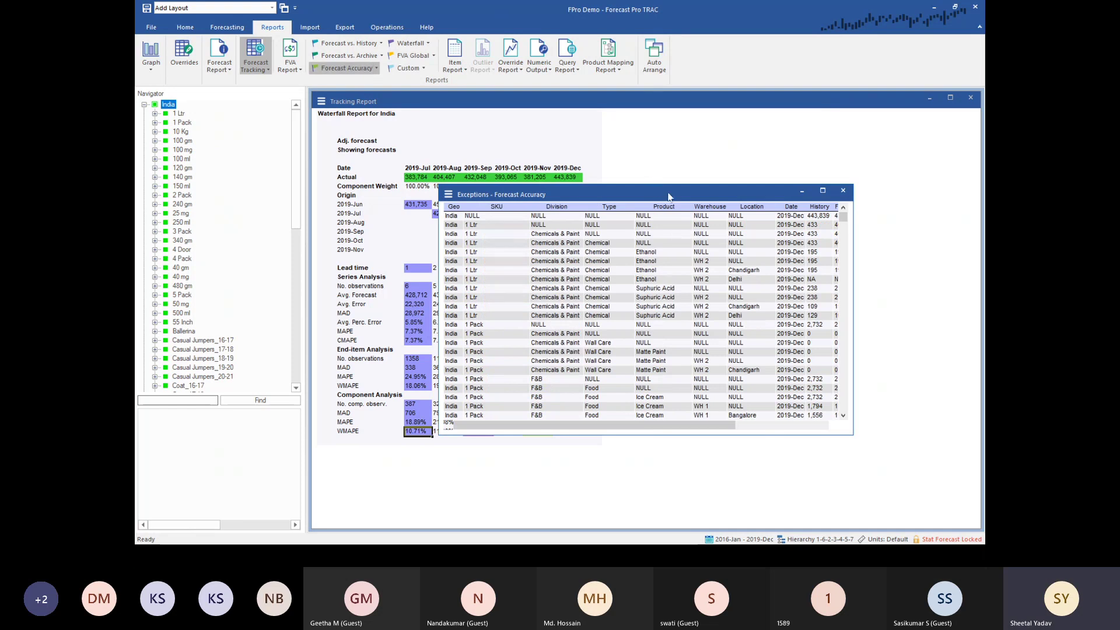
drag(668, 196, 805, 131)
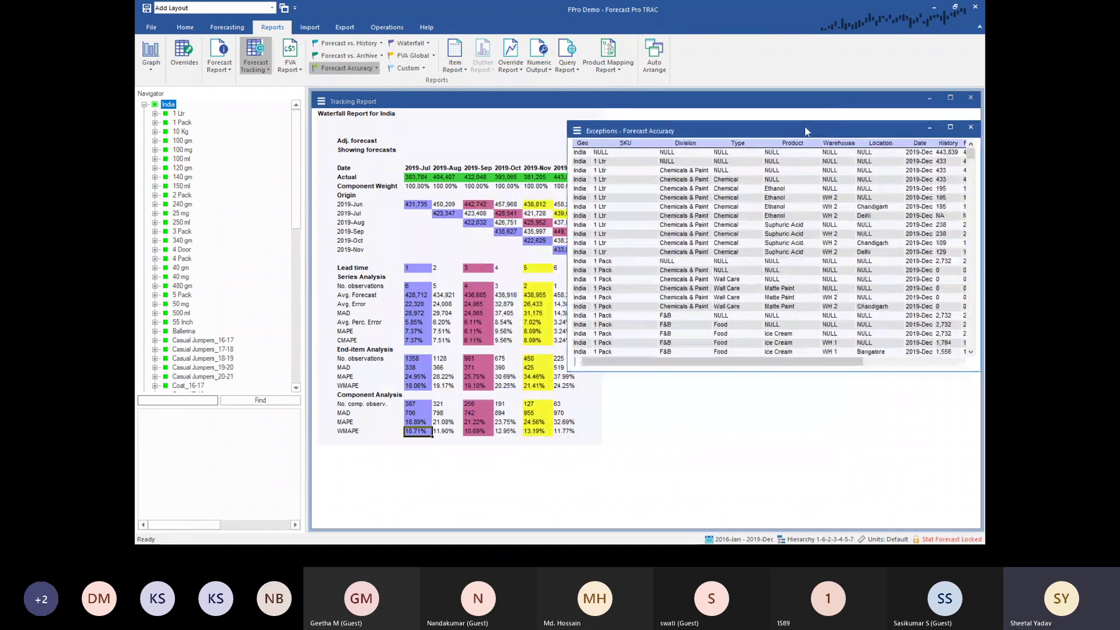
Switch to the slide presentation and advance to the Forecast Accuracy Report slide.
key(alt+Tab)
key(alt+Tab)
key(alt+Tab)
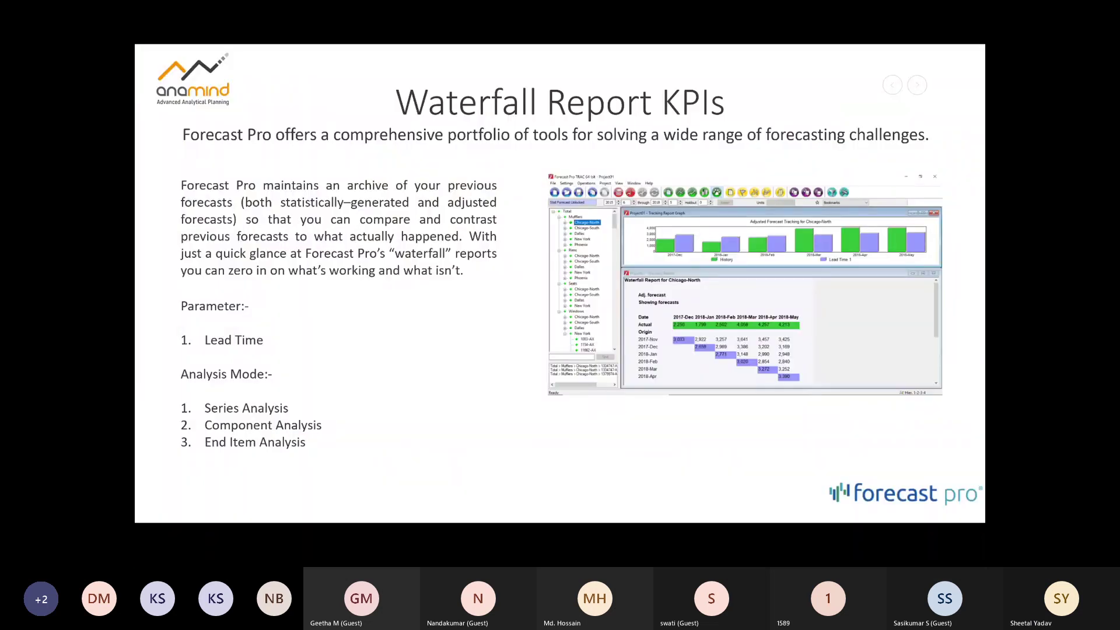
key(Right)
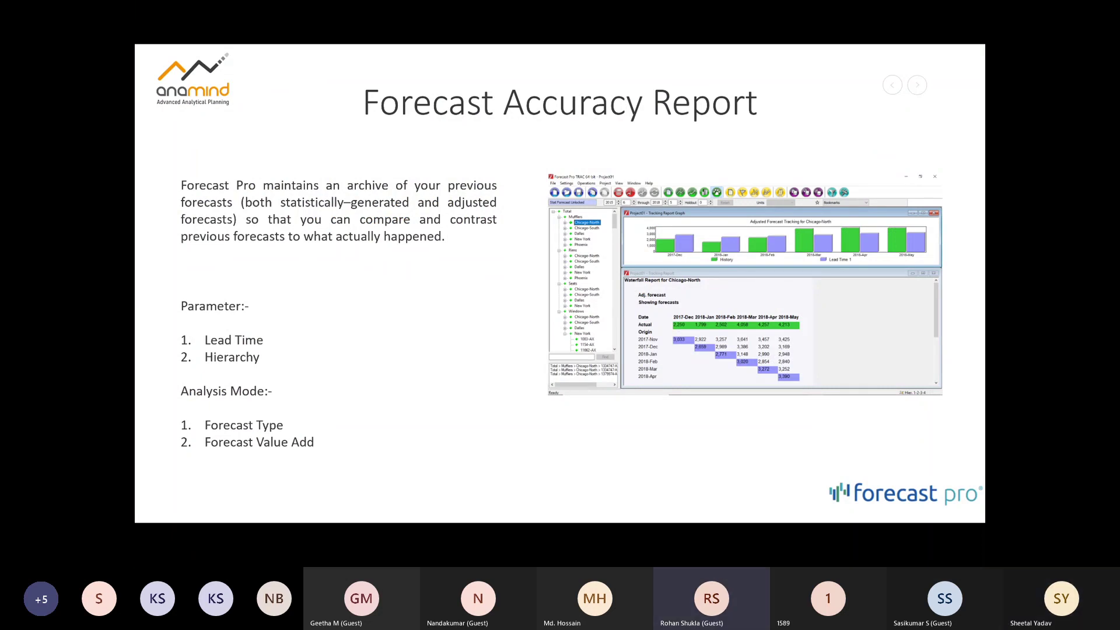
Switch back to Forecast Pro TRAC and close the Forecast Accuracy exception report.
key(alt+Tab)
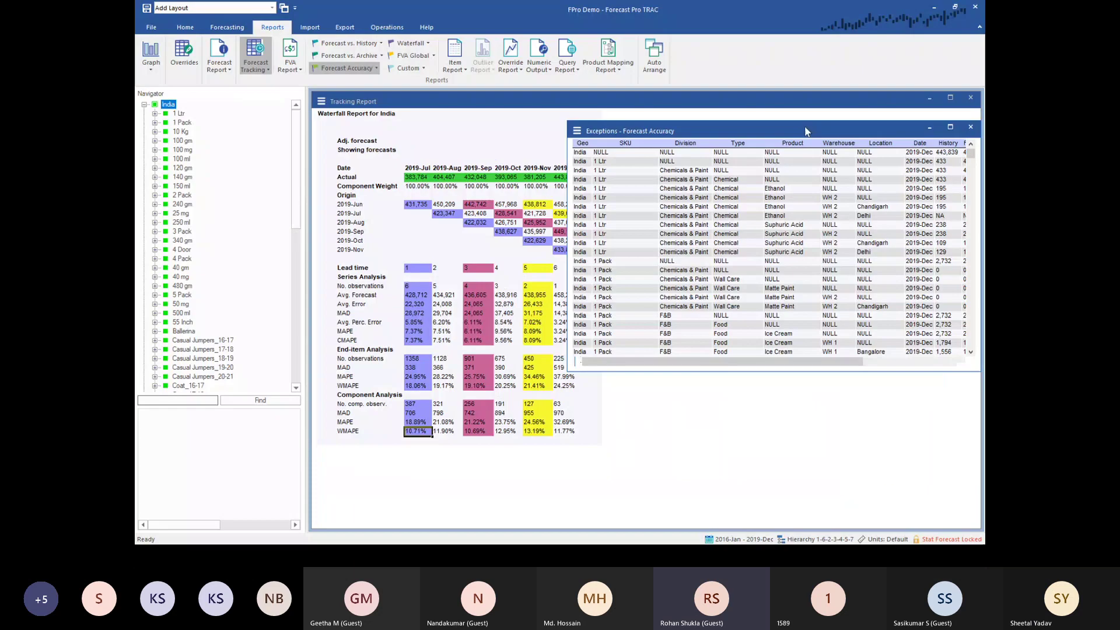
click(970, 127)
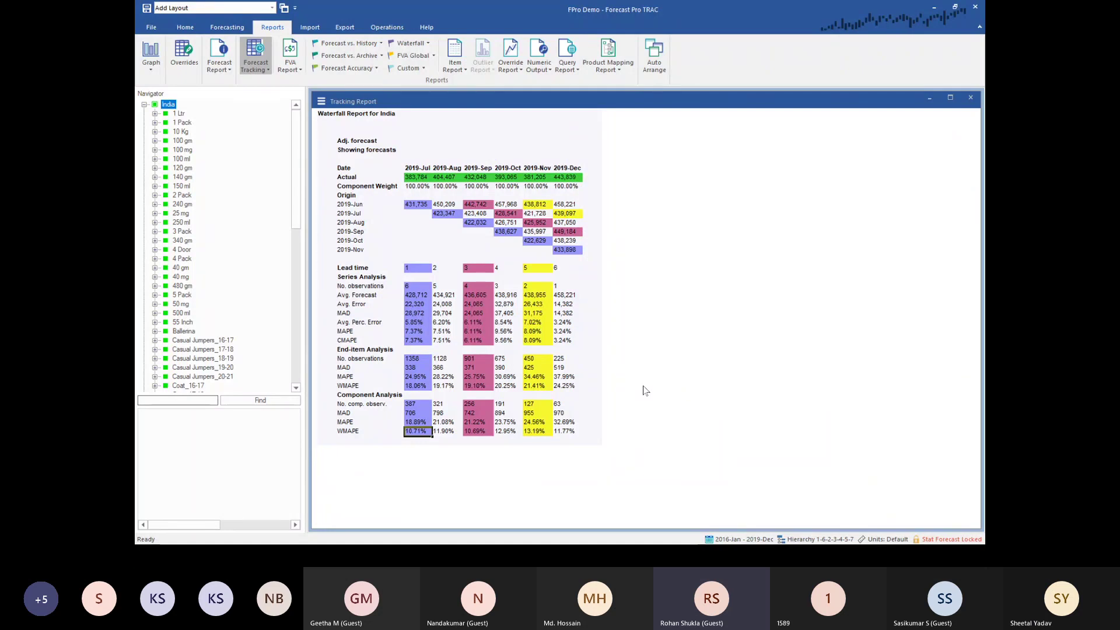
Examine the number of observations for lead time 1 in the tracking report, consulting the 2019-Jun origin in the Forecast Tracking Excel workbook.
click(423, 288)
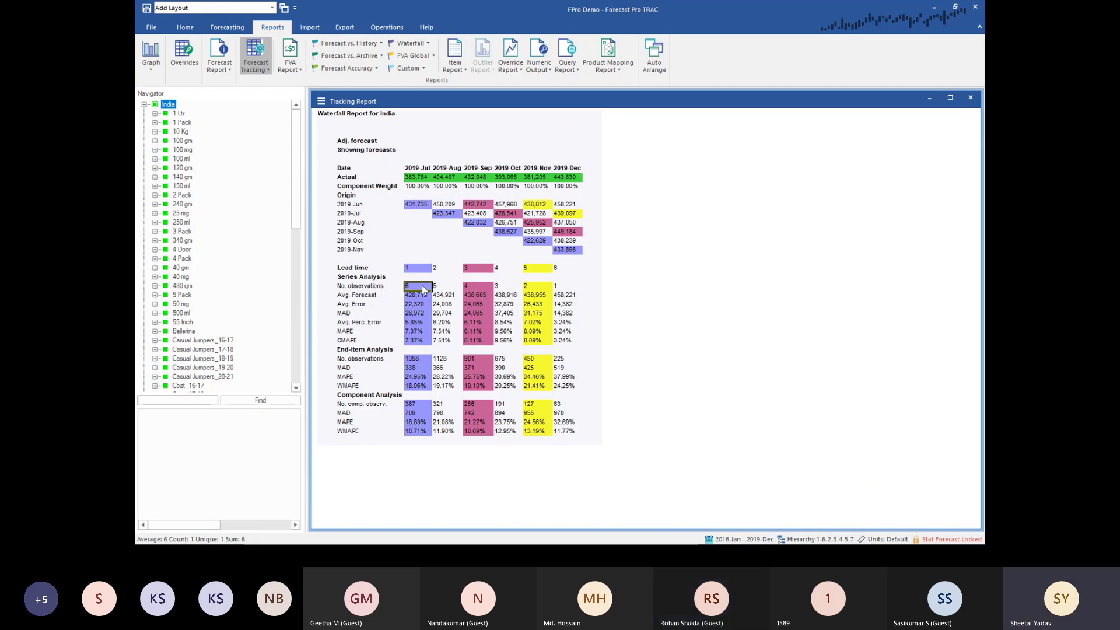
key(alt+Tab)
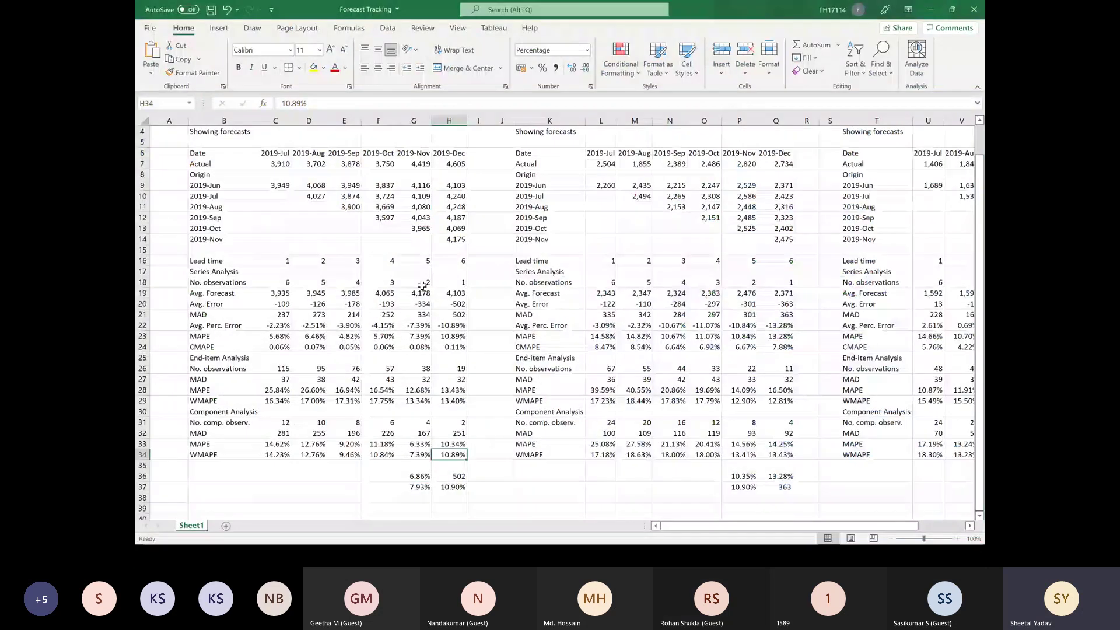
click(235, 185)
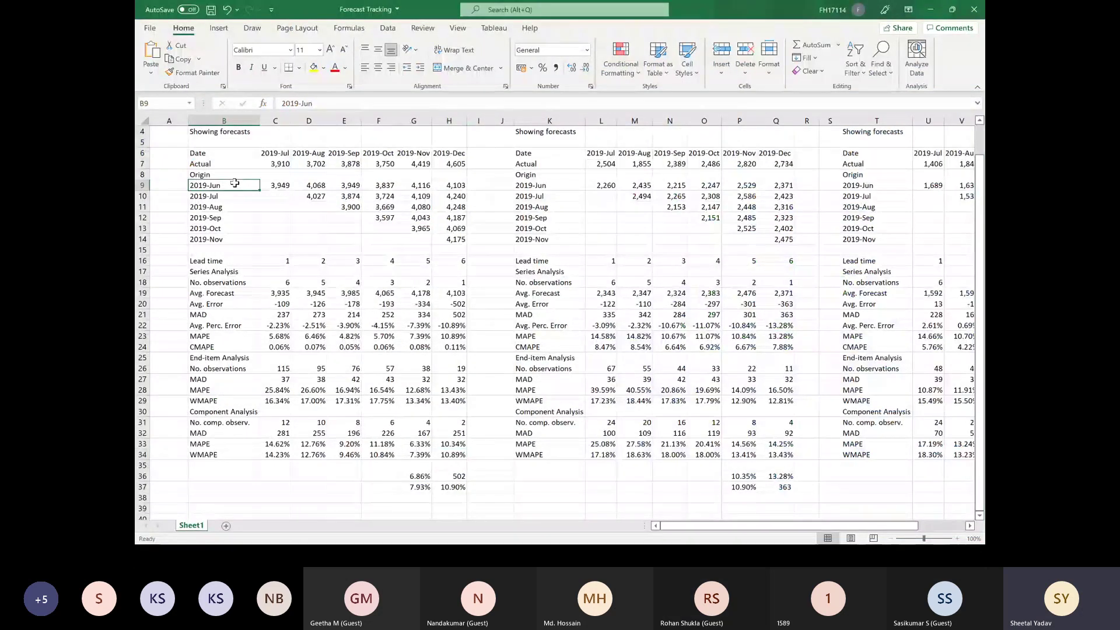
key(alt+Tab)
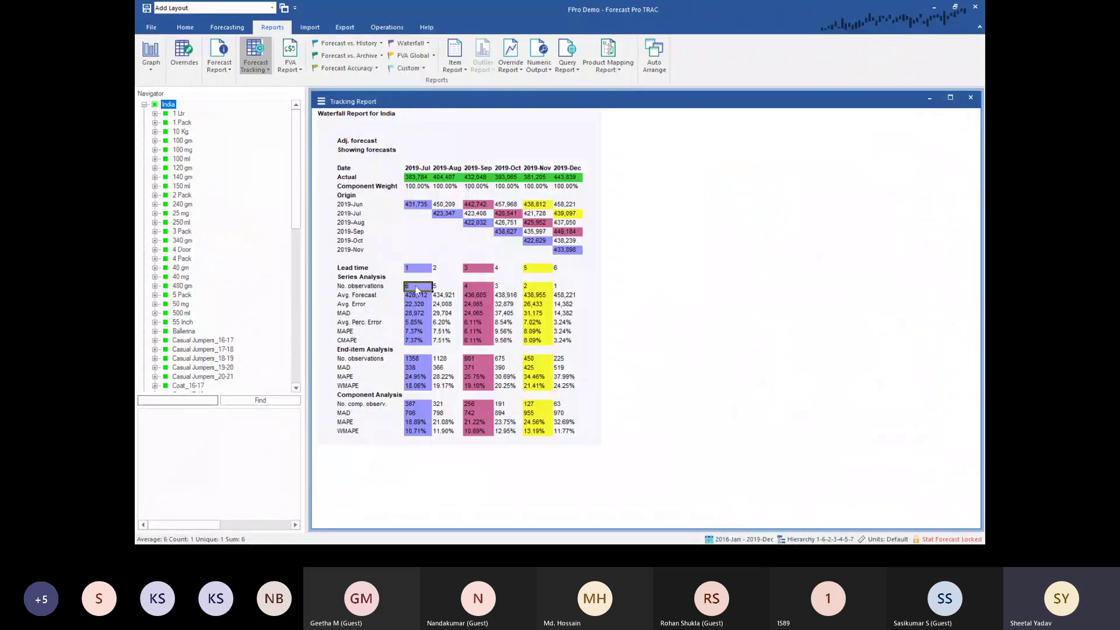
click(420, 269)
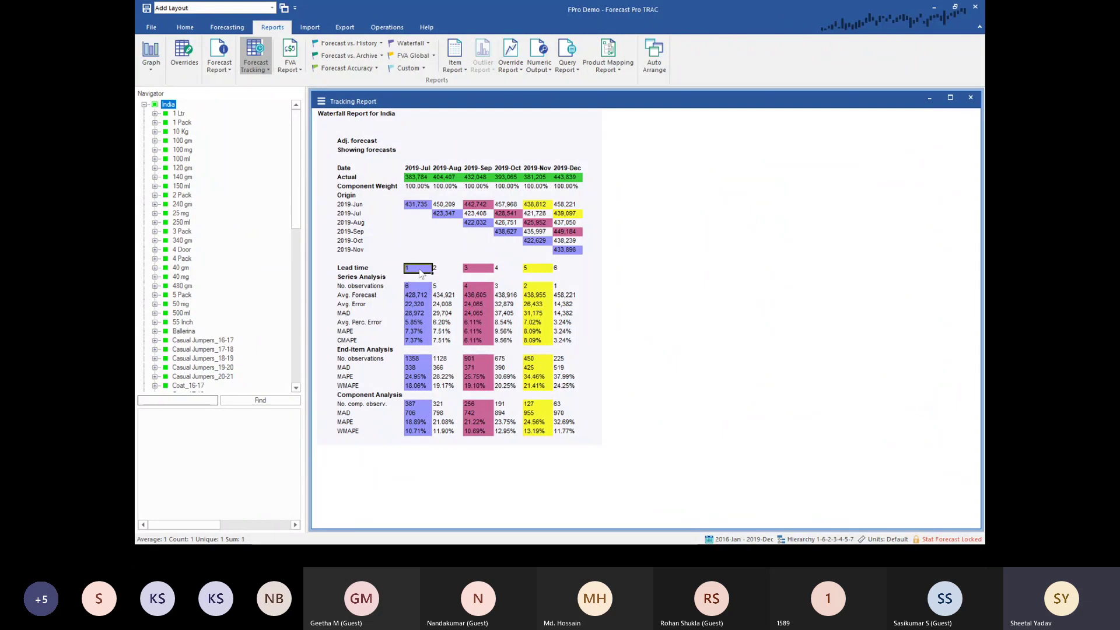
click(418, 290)
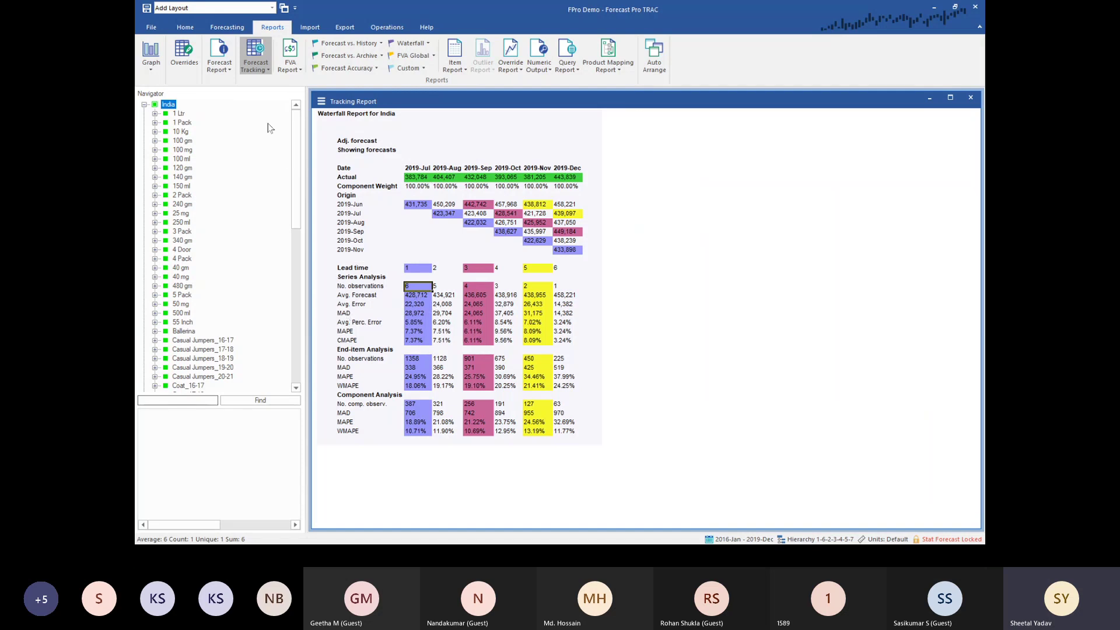
Examine the Actual values from 2019-Jul to 2019-Dec and the 2019-Jun forecast origin in India's waterfall report.
click(424, 178)
click(445, 179)
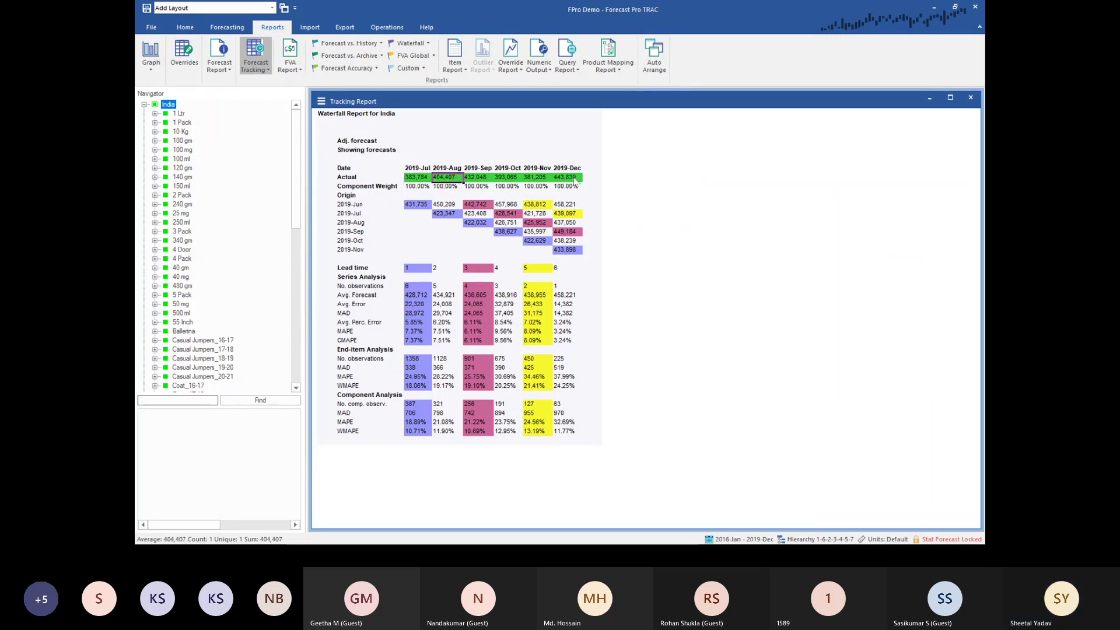
drag(411, 177, 568, 178)
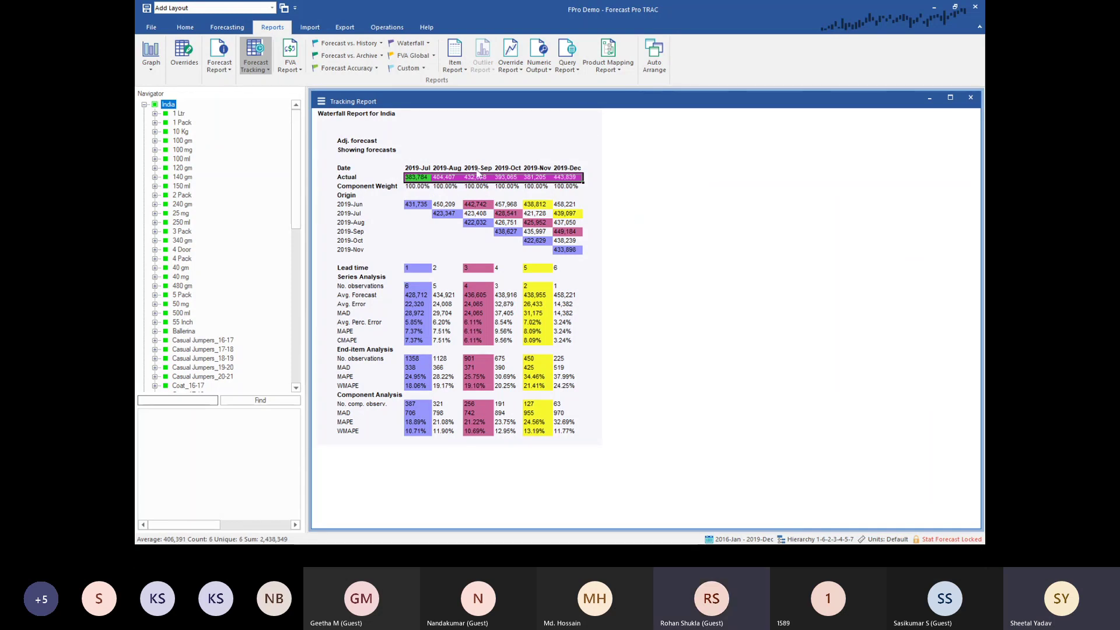
click(420, 179)
click(447, 179)
click(477, 179)
click(508, 178)
click(537, 179)
click(362, 205)
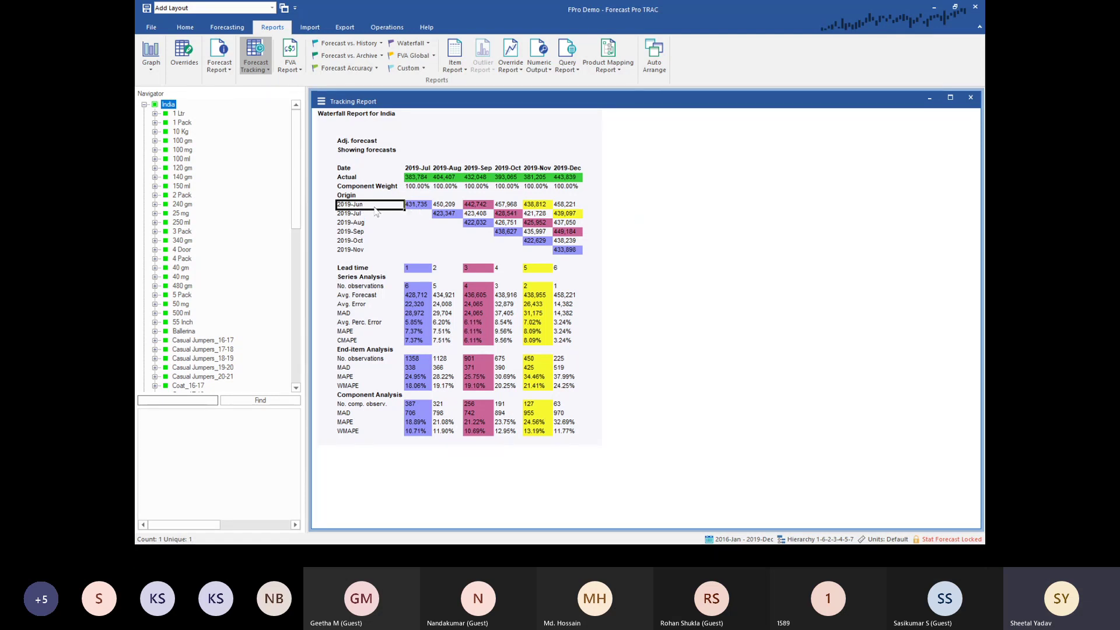
Examine the lead time 1 forecasts of the 2019-Jun, 2019-Jul, 2019-Aug and 2019-Sep origins in India's waterfall report.
click(419, 209)
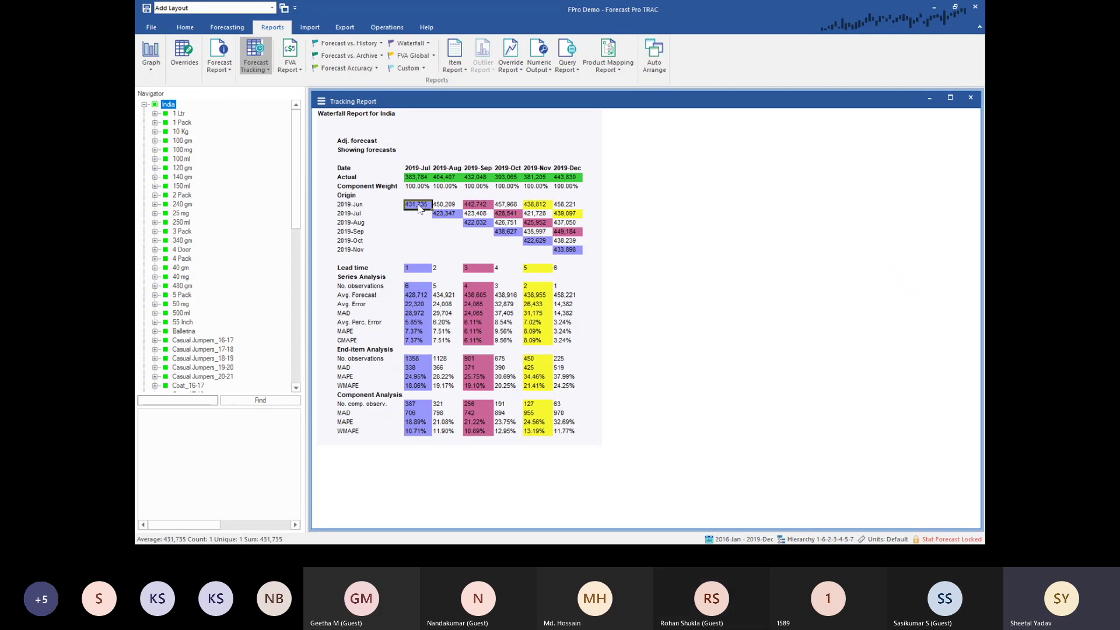
click(361, 213)
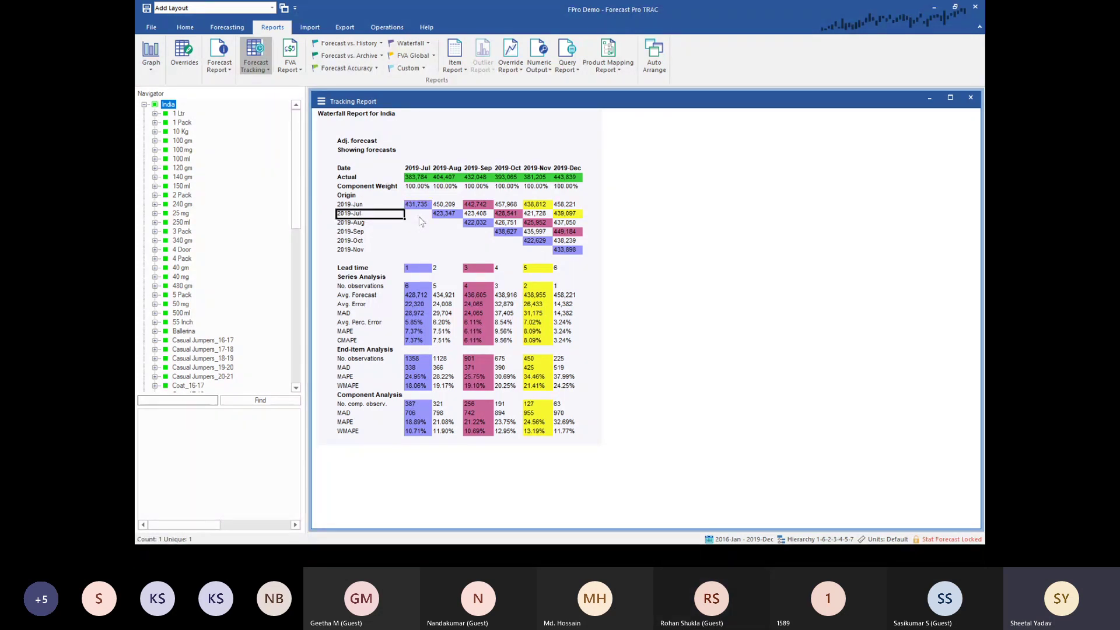
click(446, 217)
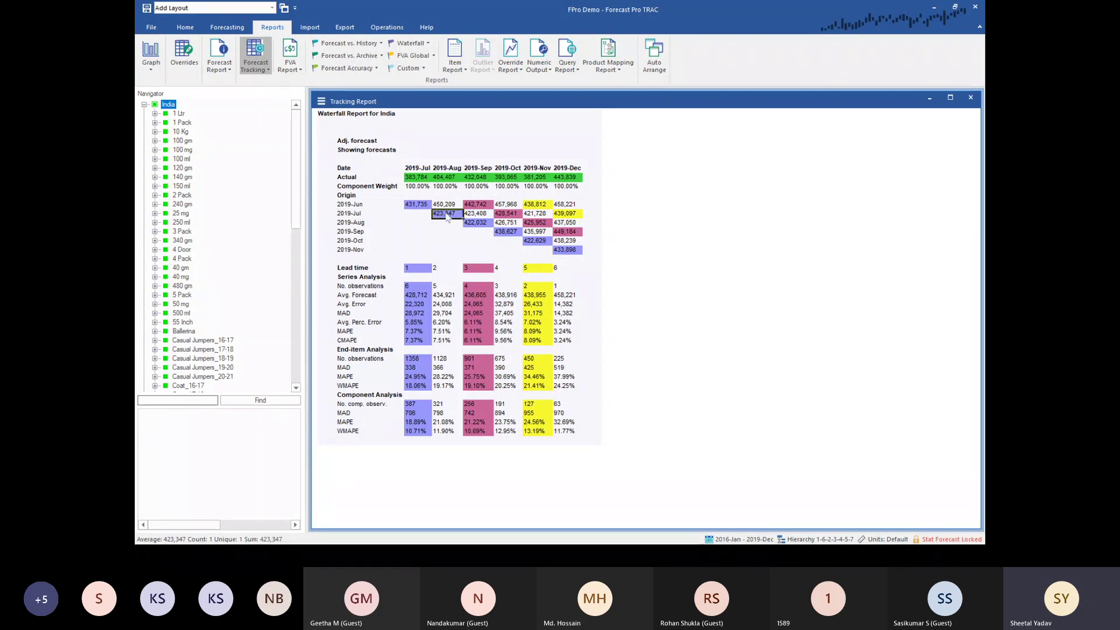
click(477, 224)
click(504, 234)
click(482, 224)
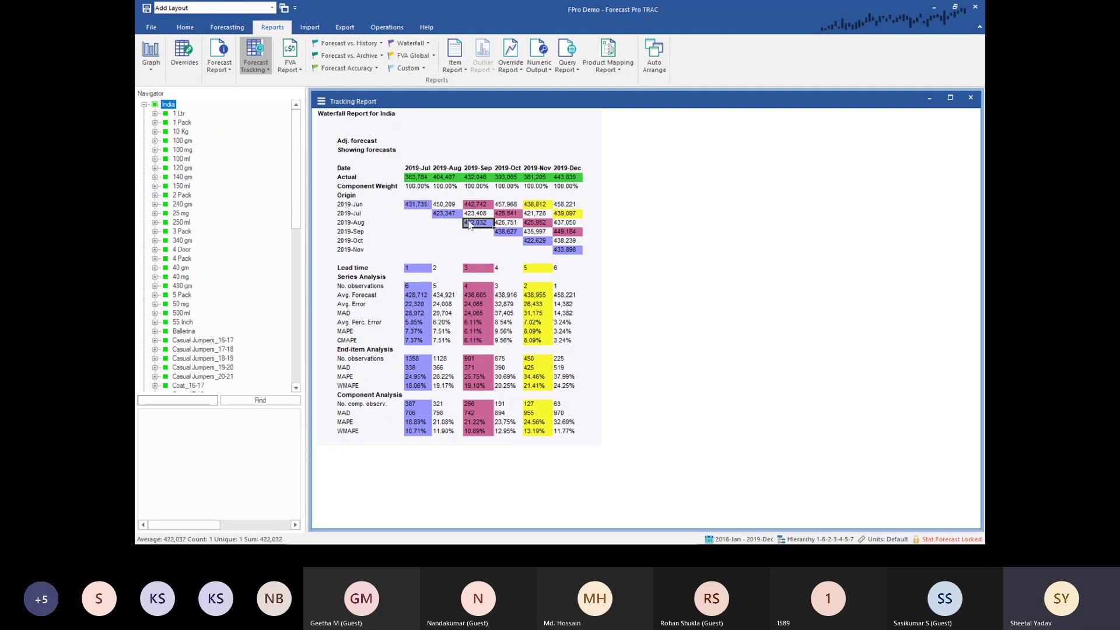
Examine the 2019-Aug origin against the date headings from 2019-Aug to 2019-Dec and its 2019-Sep forecast.
click(357, 227)
click(457, 169)
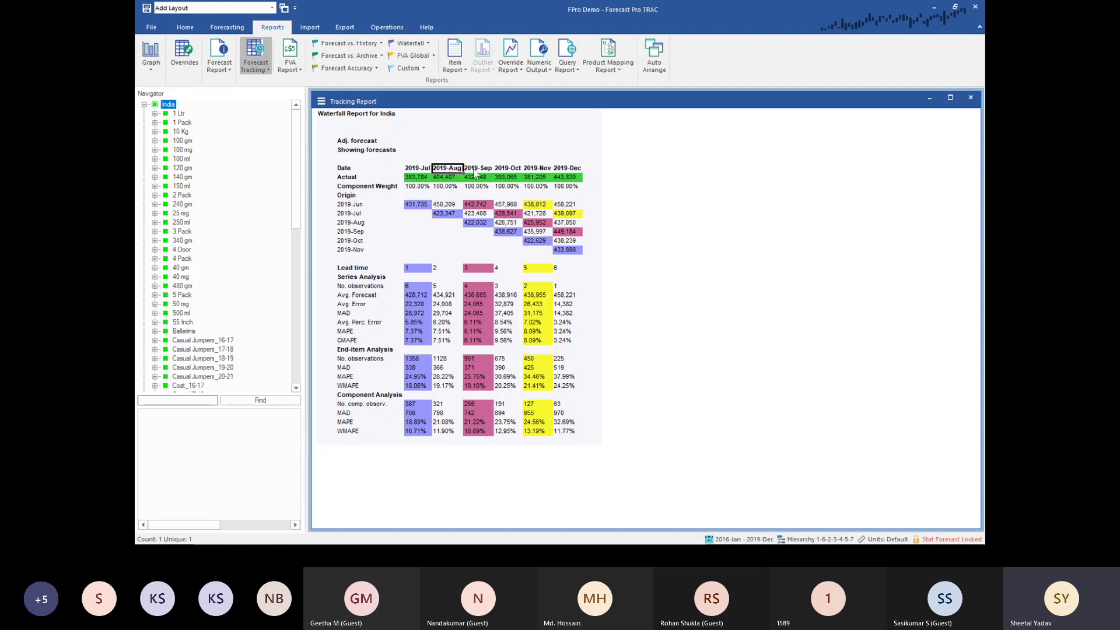
drag(474, 171, 578, 171)
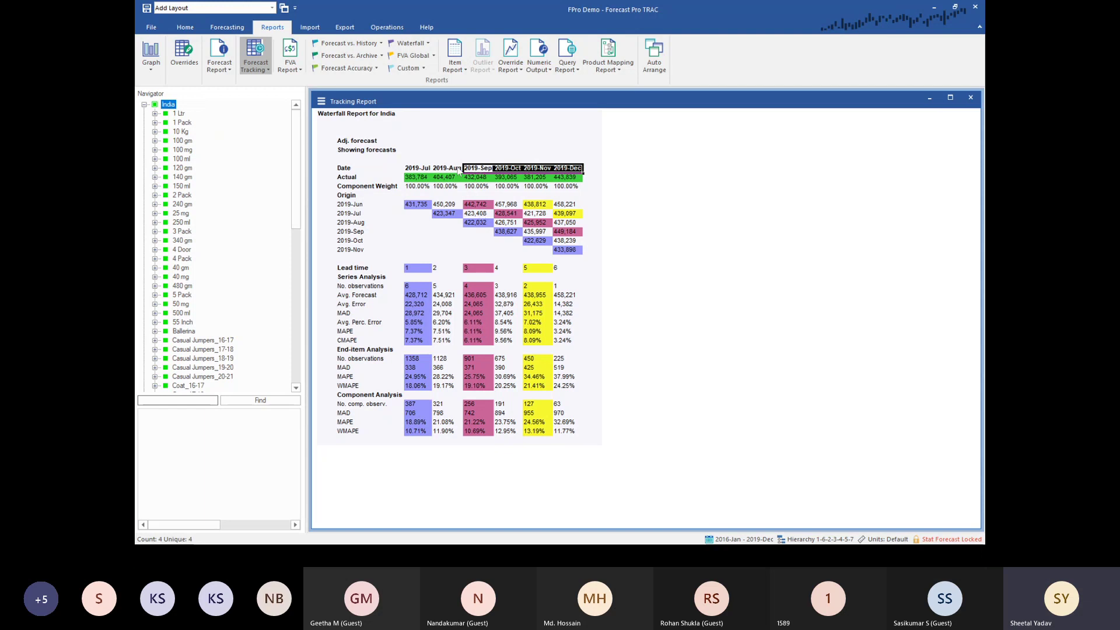
click(461, 171)
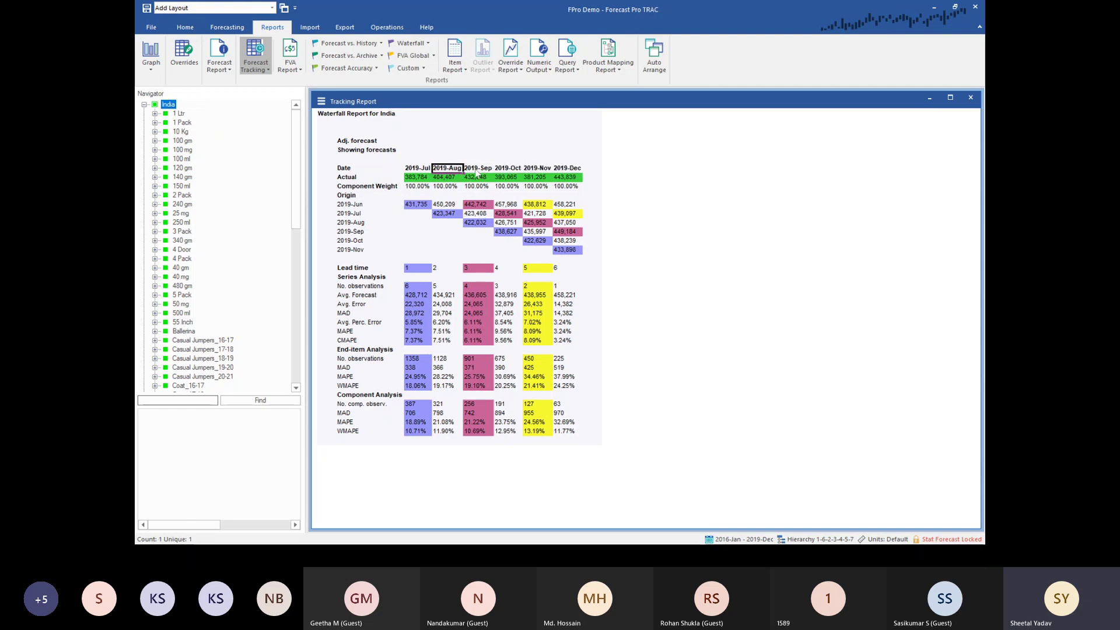
click(477, 170)
click(479, 222)
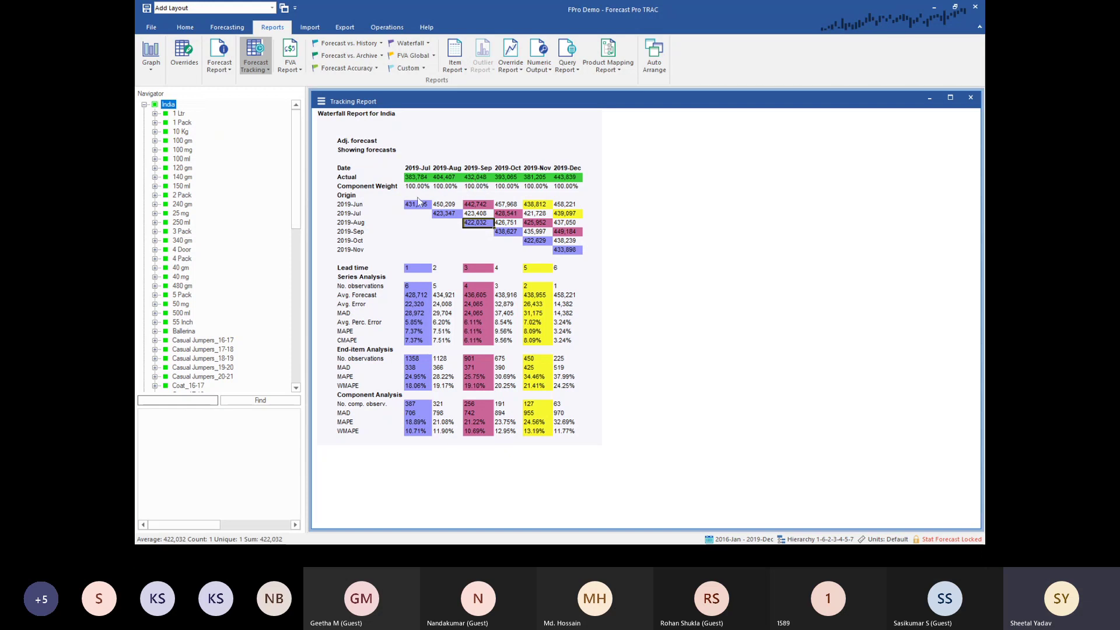
Trace the lead time 1 forecasts diagonally from 2019-Aug to 2019-Dec and check them against the number of observations.
click(446, 214)
click(476, 225)
click(509, 232)
click(536, 242)
click(567, 251)
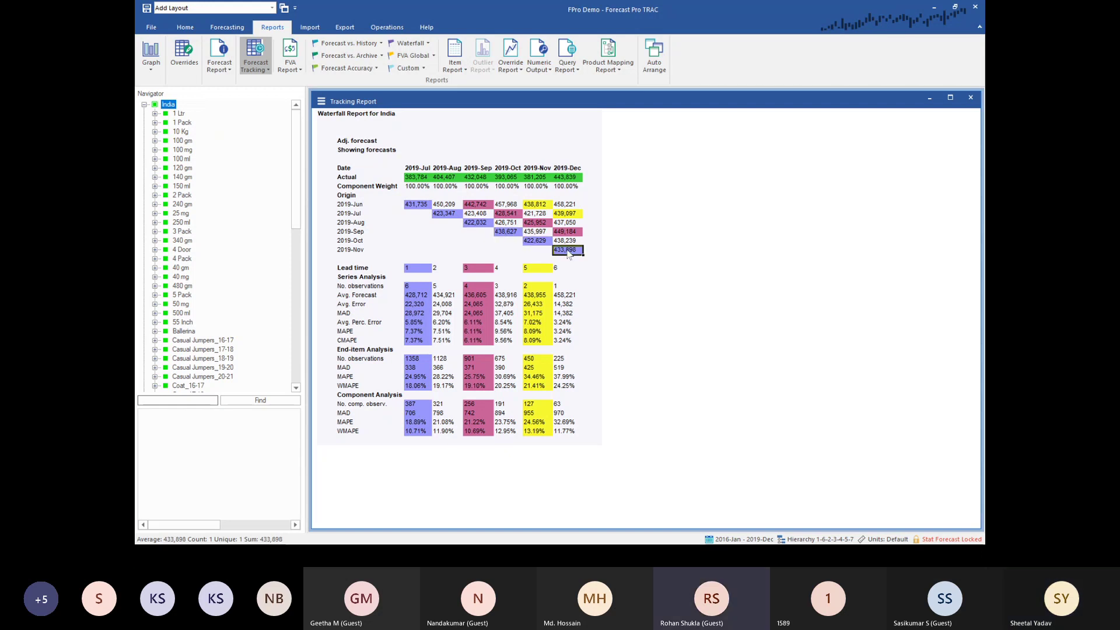
click(415, 287)
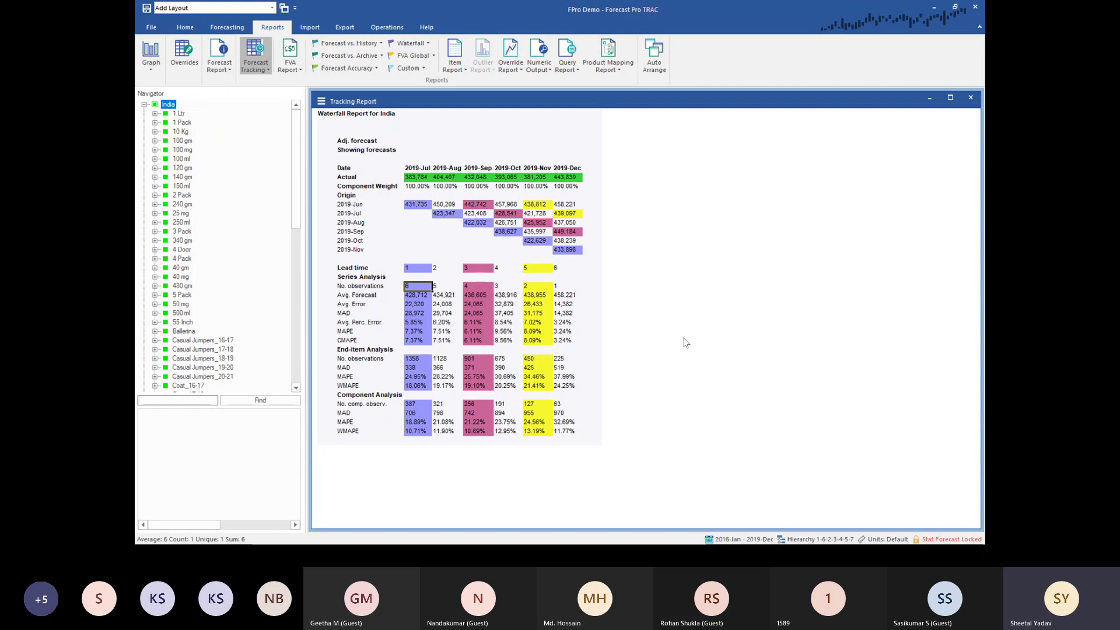
Switch to the Forecast Tracking workbook in Excel.
click(503, 268)
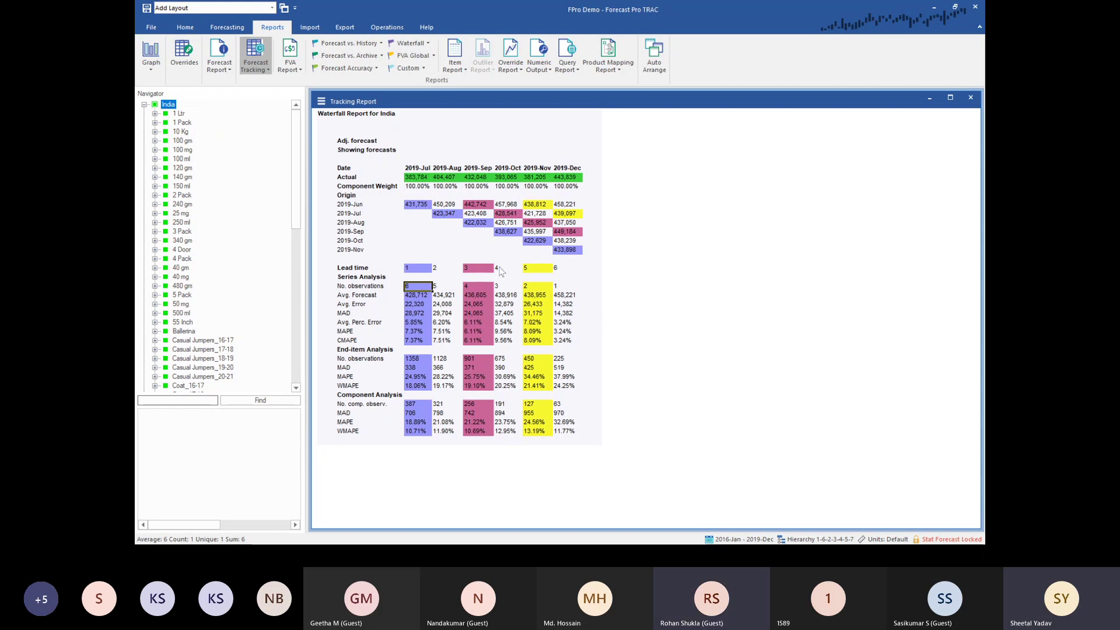
click(590, 278)
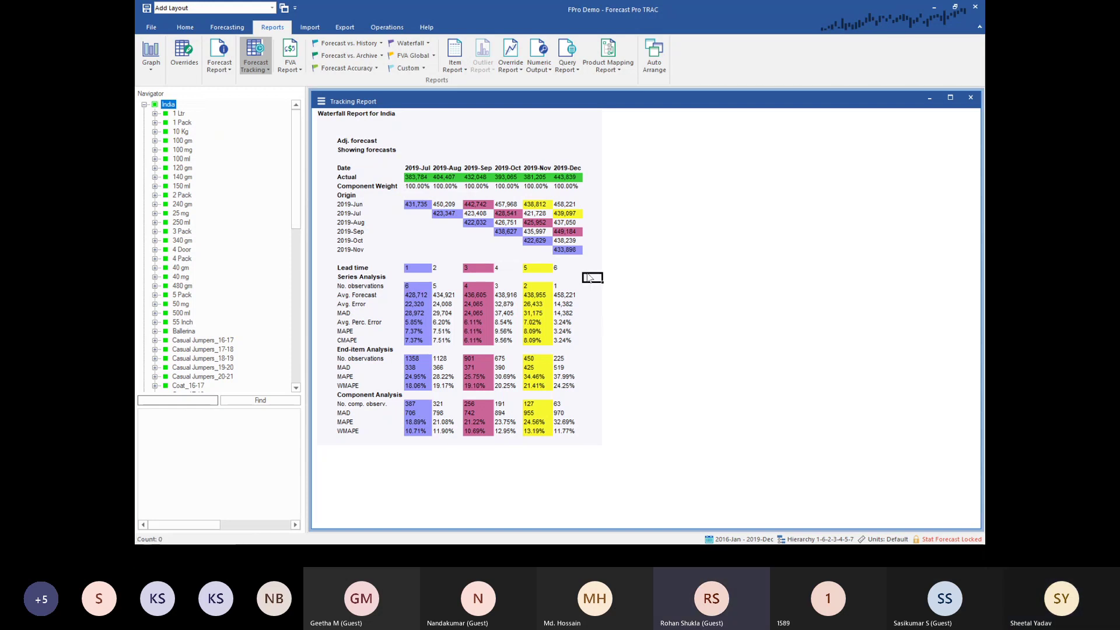
click(593, 261)
click(596, 270)
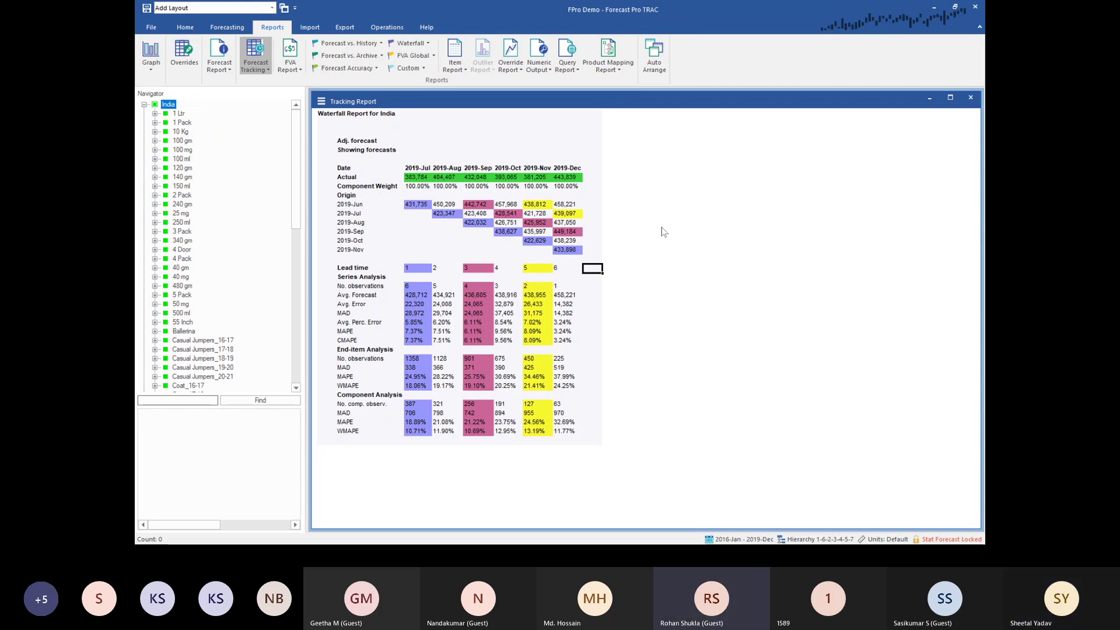
key(alt+Tab)
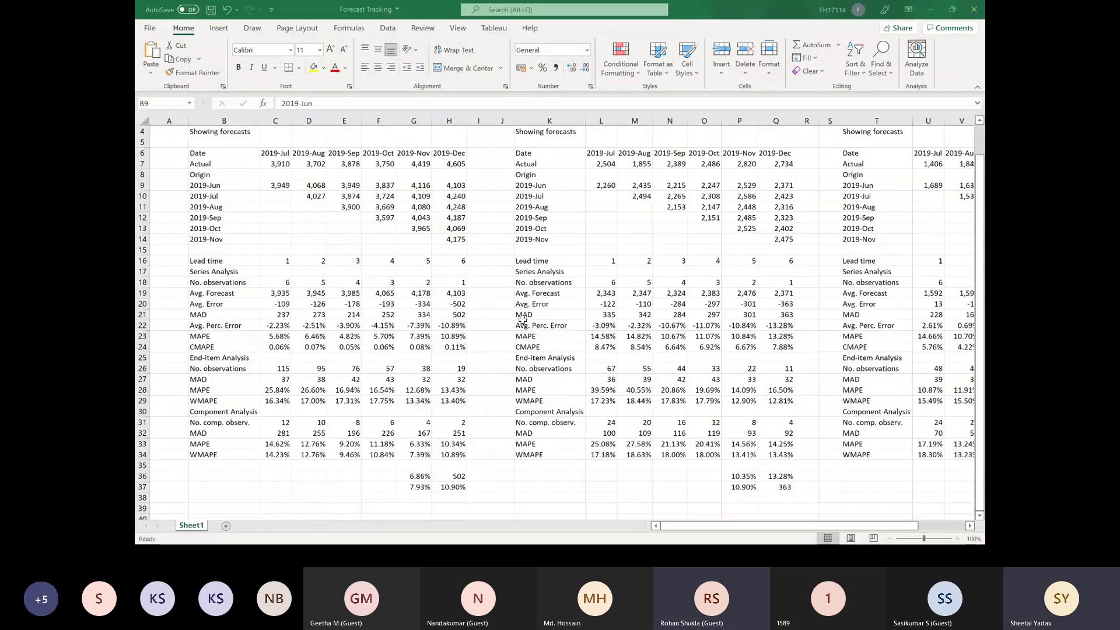
click(243, 485)
text(MAPE)
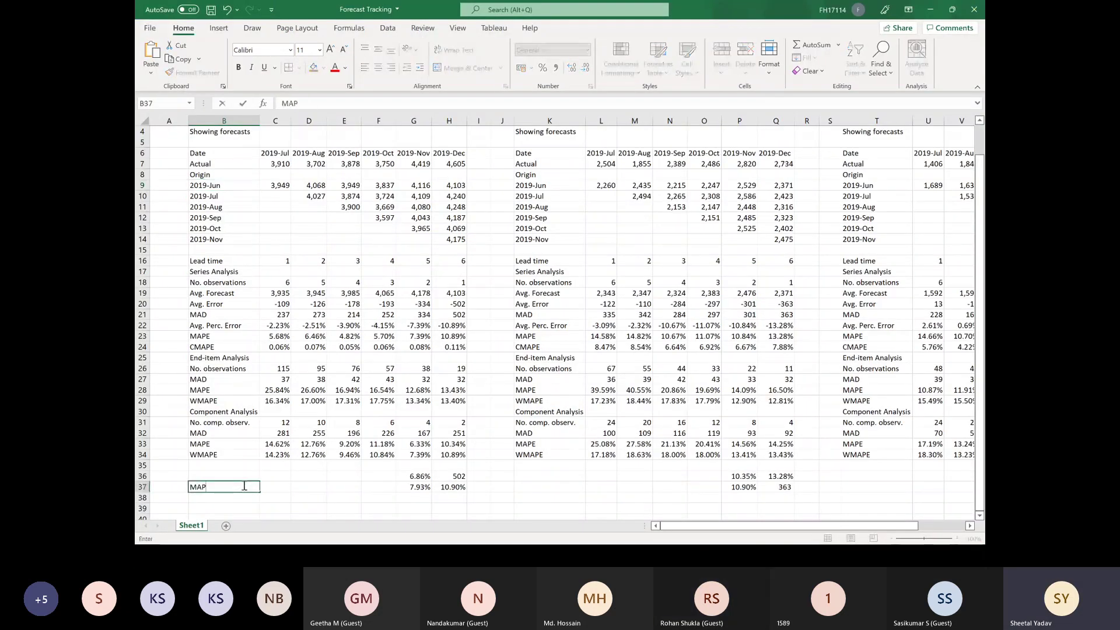
key(Tab)
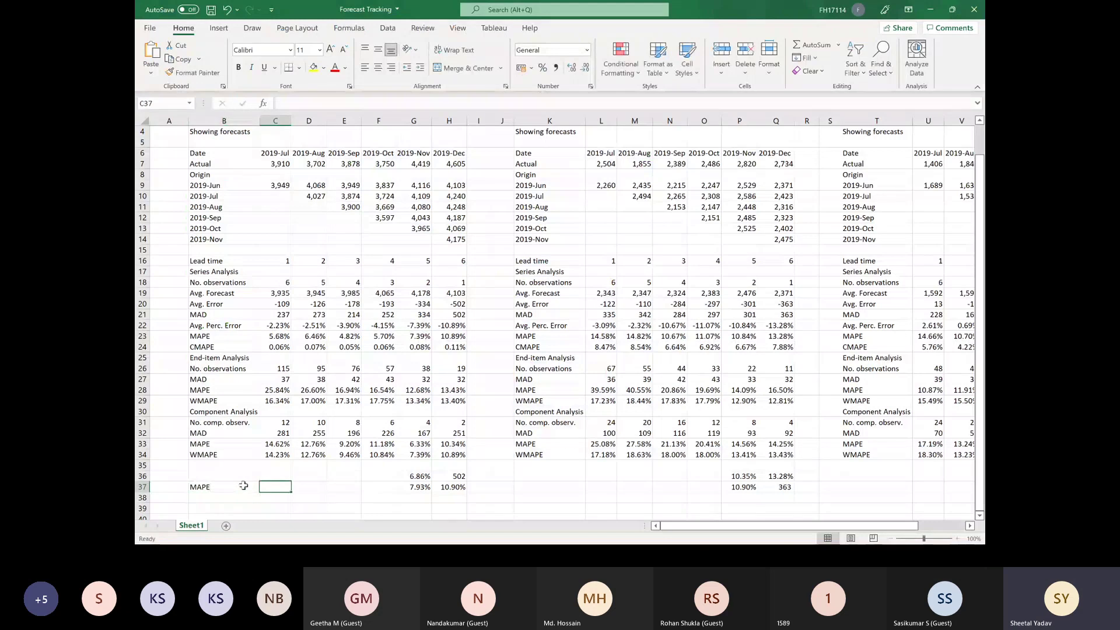
Enter the item labels A, B and C in cells B37 to B39 below the tracking data.
click(243, 486)
text(A)
key(Return)
text(B)
key(Return)
text(C)
key(Return)
Add the column headings Actual in C36 and Forecast in D36 above the item rows.
key(Up)
key(Up)
key(Up)
key(Right)
key(Up)
text(A)
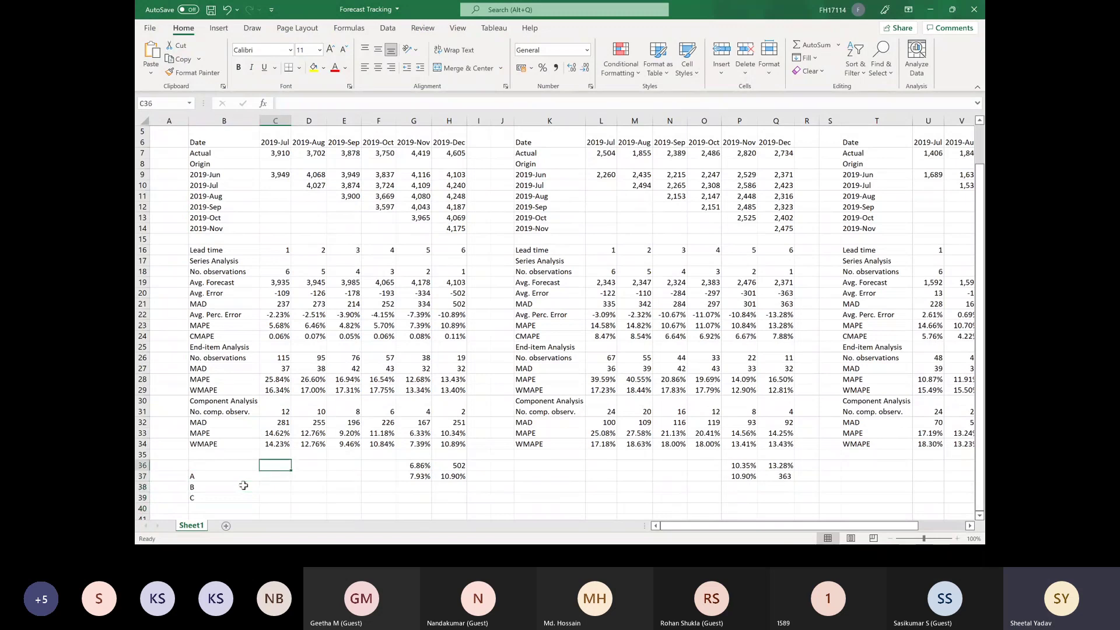
text(ctual)
key(Tab)
text(Forecast)
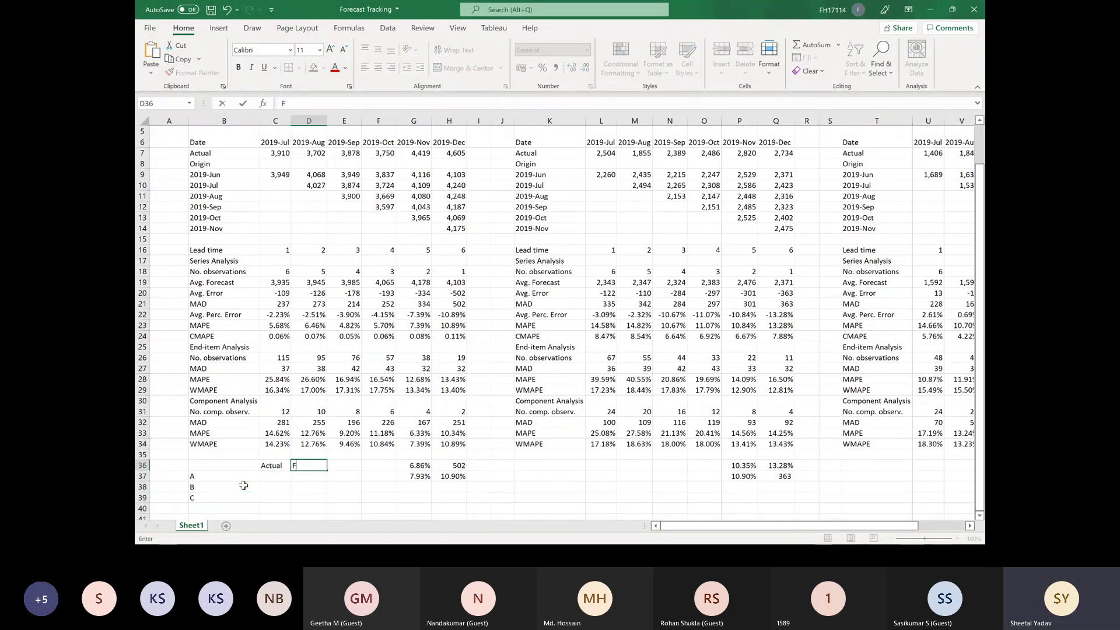
key(Return)
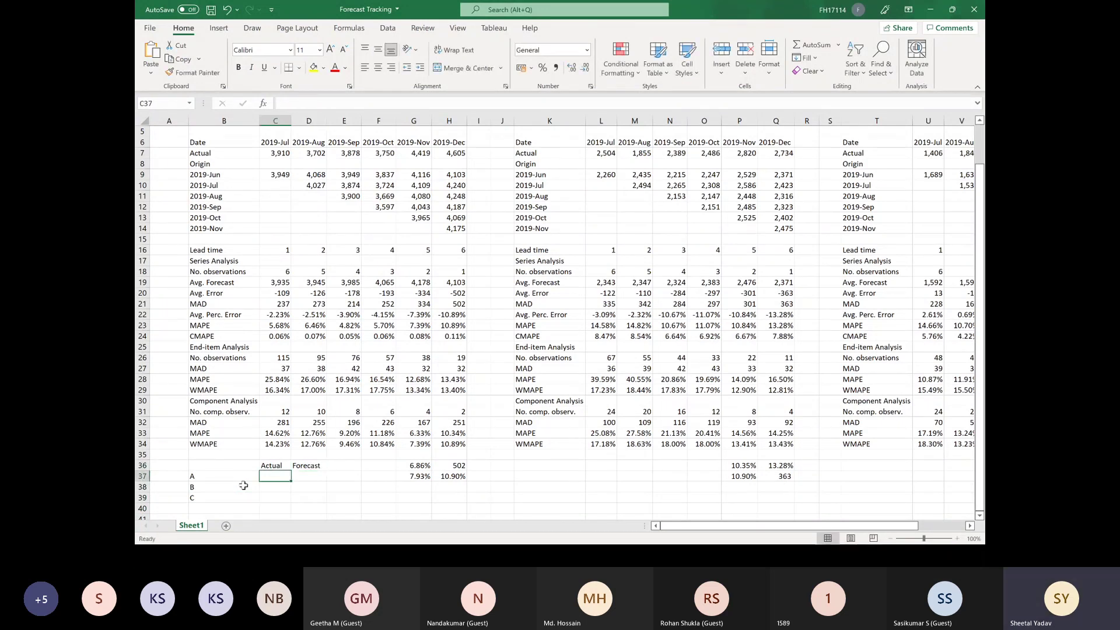
Enter the Actual values 100, 150 and 175 for items A, B and C.
text(100)
key(Return)
text(150)
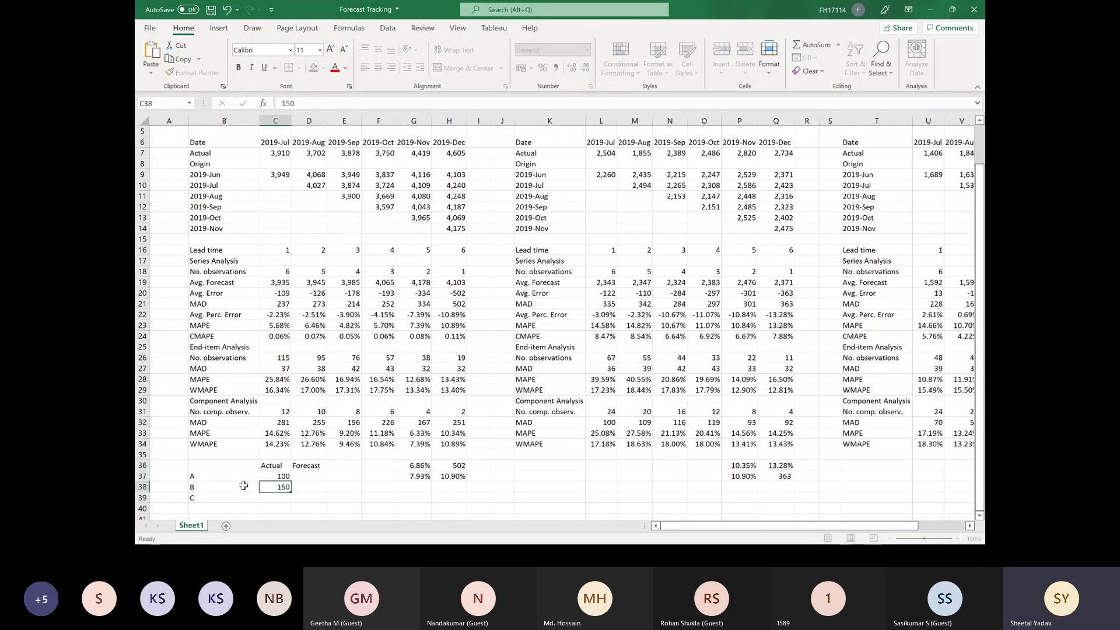
key(Return)
text(175)
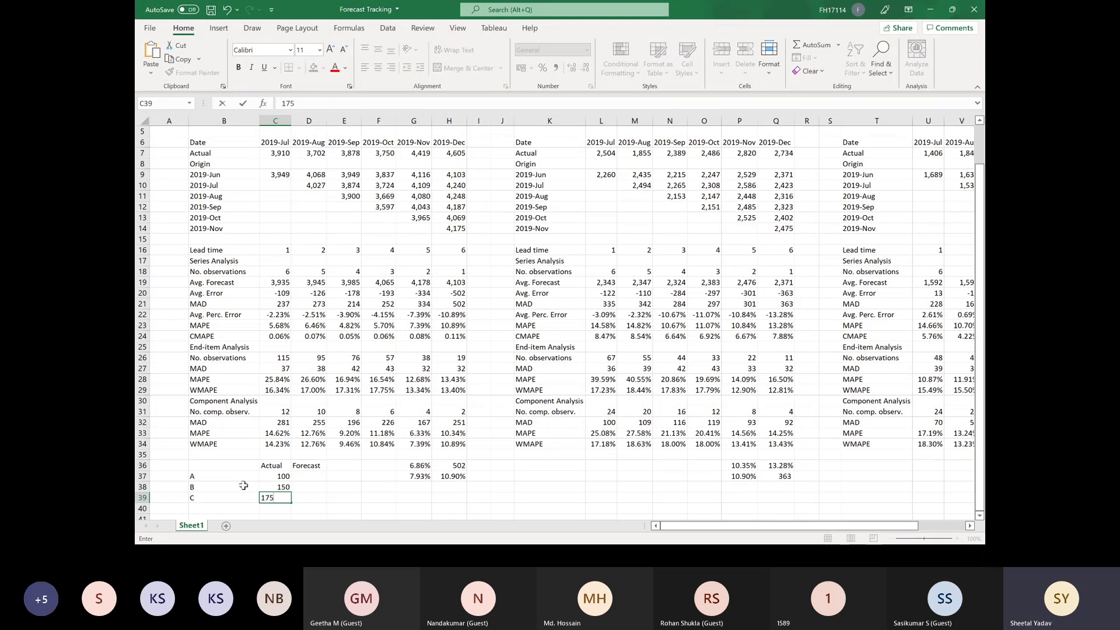
Enter the Forecast values 125, 120 and 110 for items A, B and C.
key(Tab)
key(Up)
key(Up)
text(12)
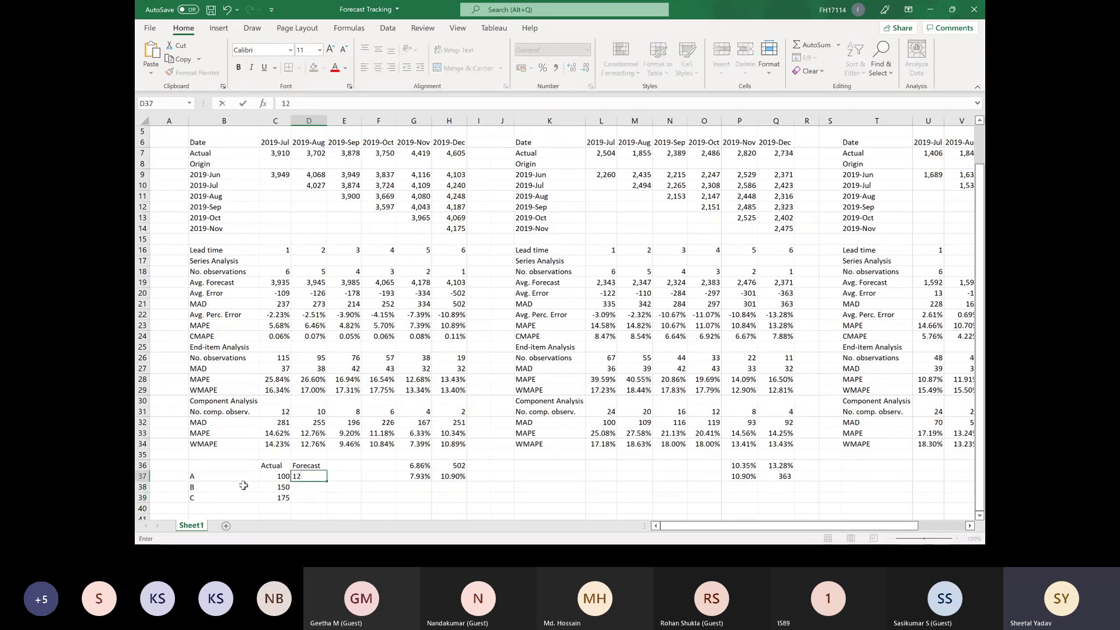
text(5)
key(Return)
text(120)
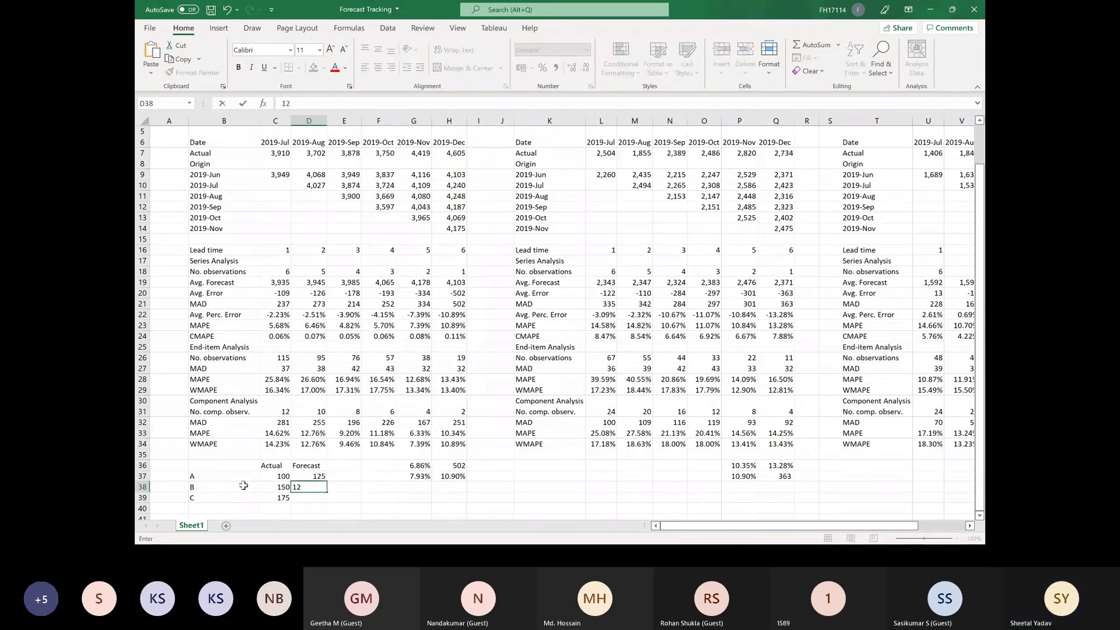
key(Return)
text(110)
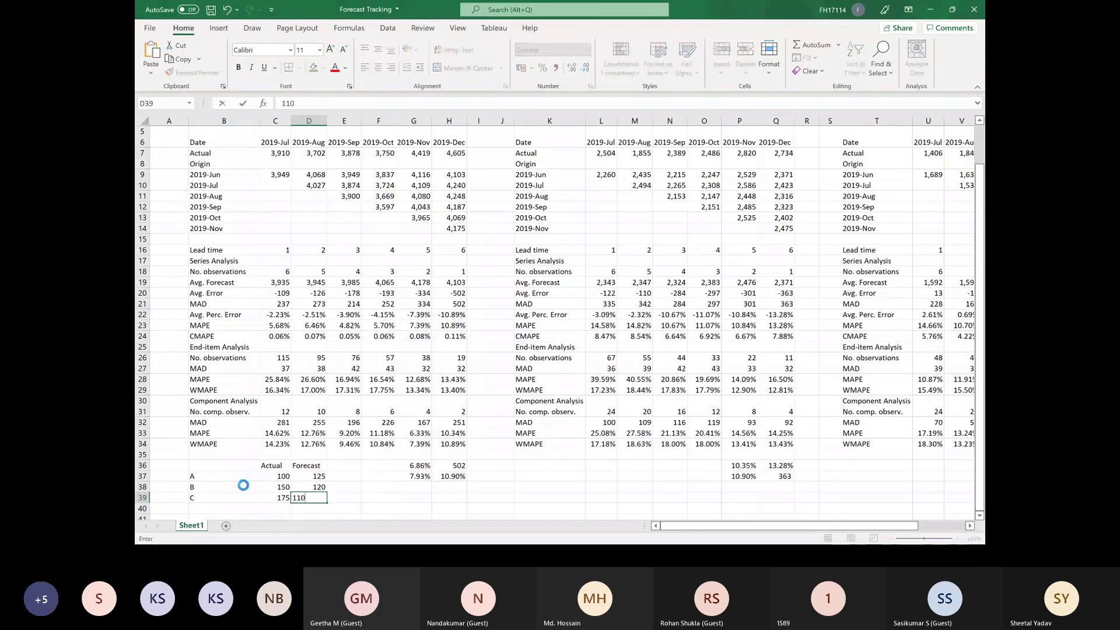
Add the column heading Abs Dev in E36 beside Forecast.
key(Tab)
key(Up)
key(Up)
key(Up)
text(Abs)
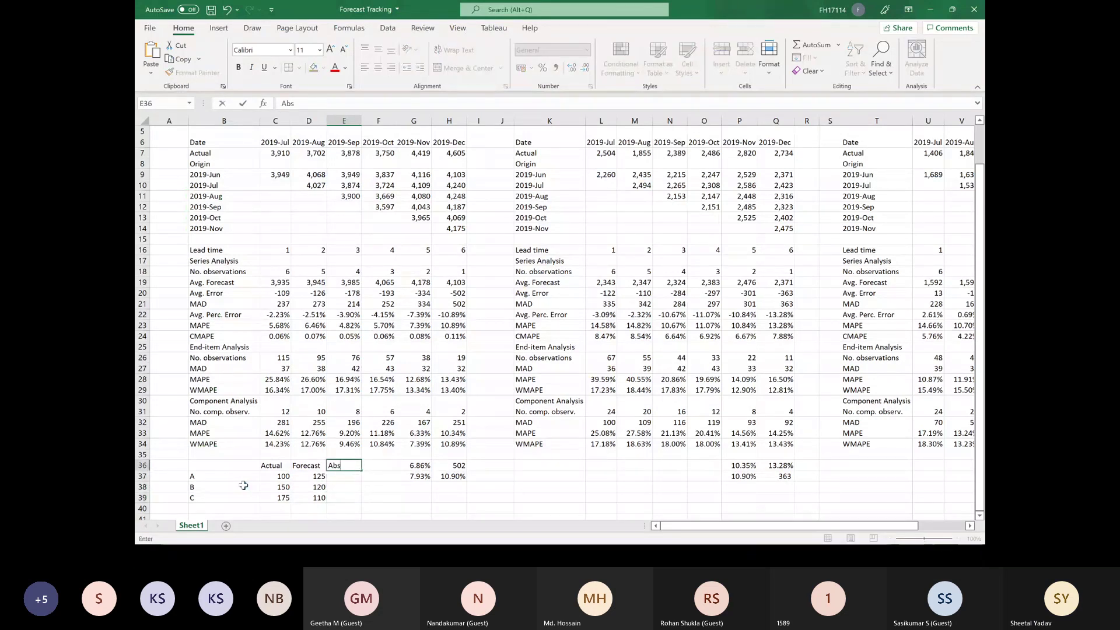
text( Dev)
key(Return)
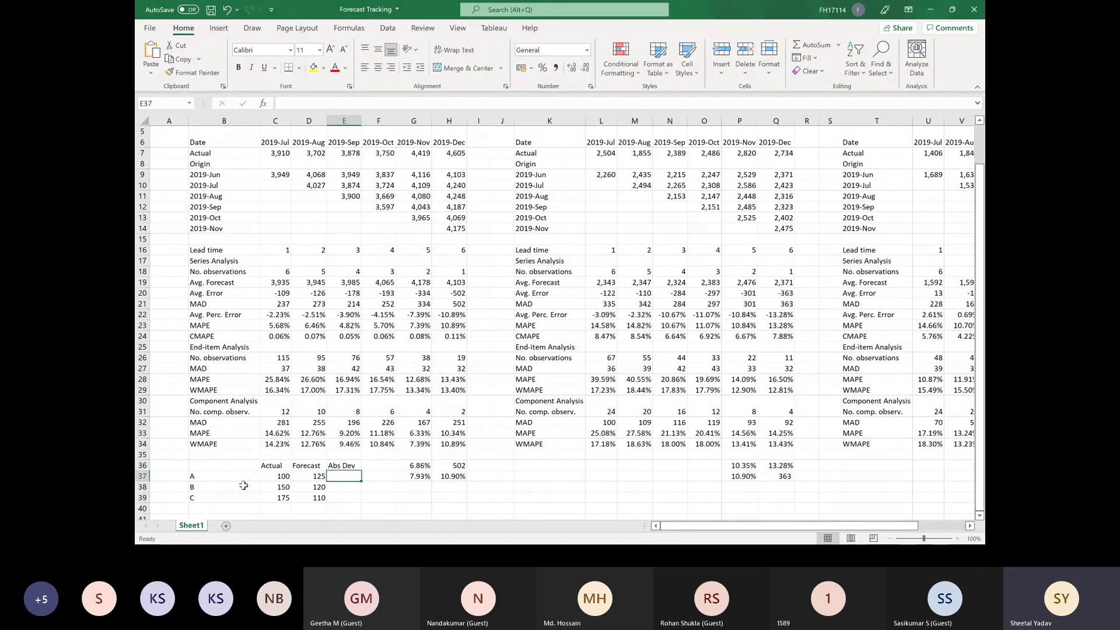
Calculate item A's absolute deviation in E37 with =ABS(D37-C37) and copy the formula to items B and C.
text(=asb)
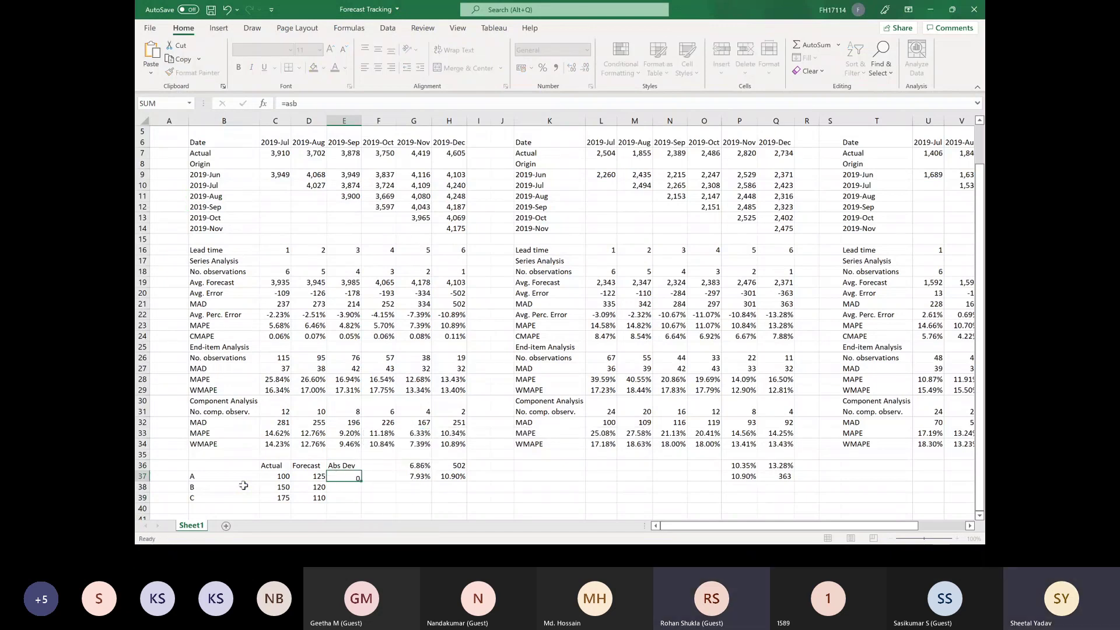
key(ctrl+Return)
text(=ABS()
key(Left)
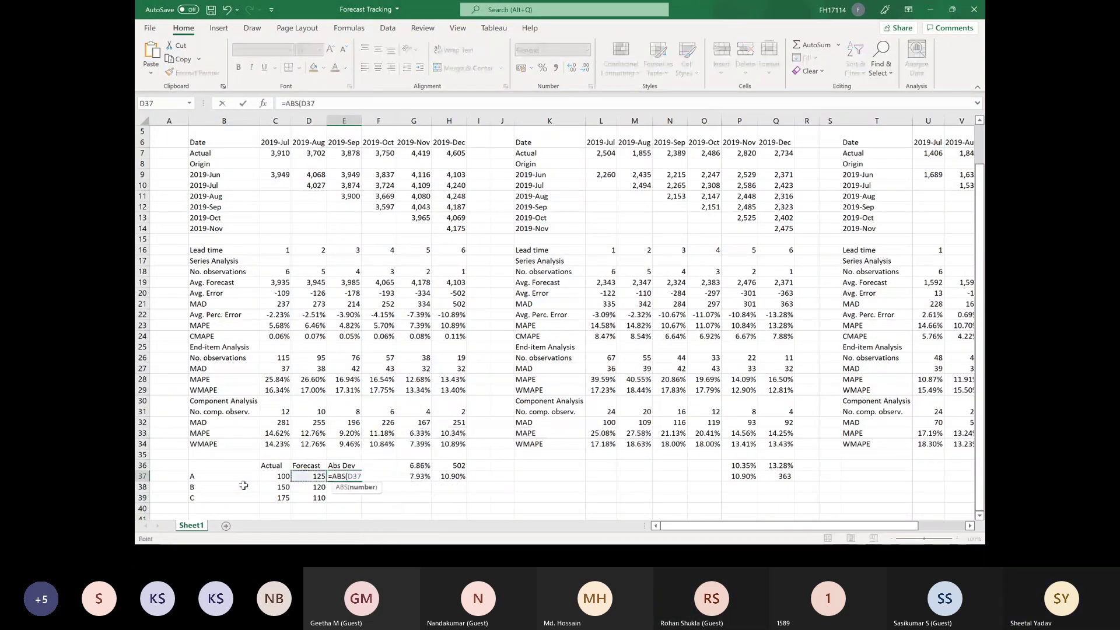
text(-C37))
key(ctrl+Return)
key(ctrl+c)
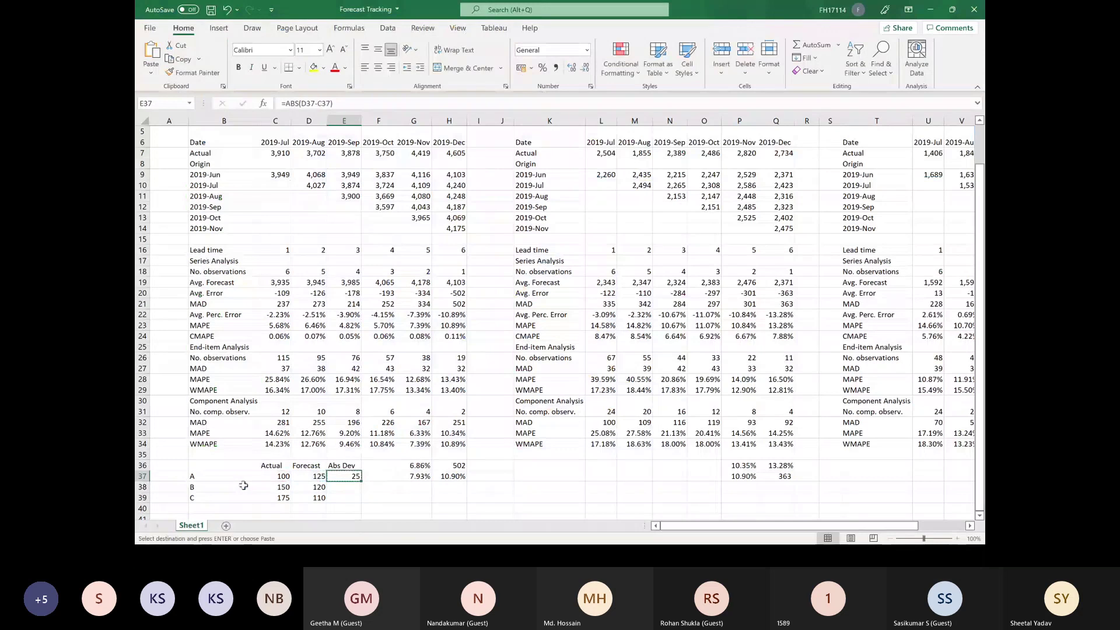
key(shift+Down)
key(shift+Down)
key(ctrl+v)
Total the Actual values of items A, B and C in C41 with the SUM function.
key(Down)
key(Down)
key(Down)
key(Down)
key(Down)
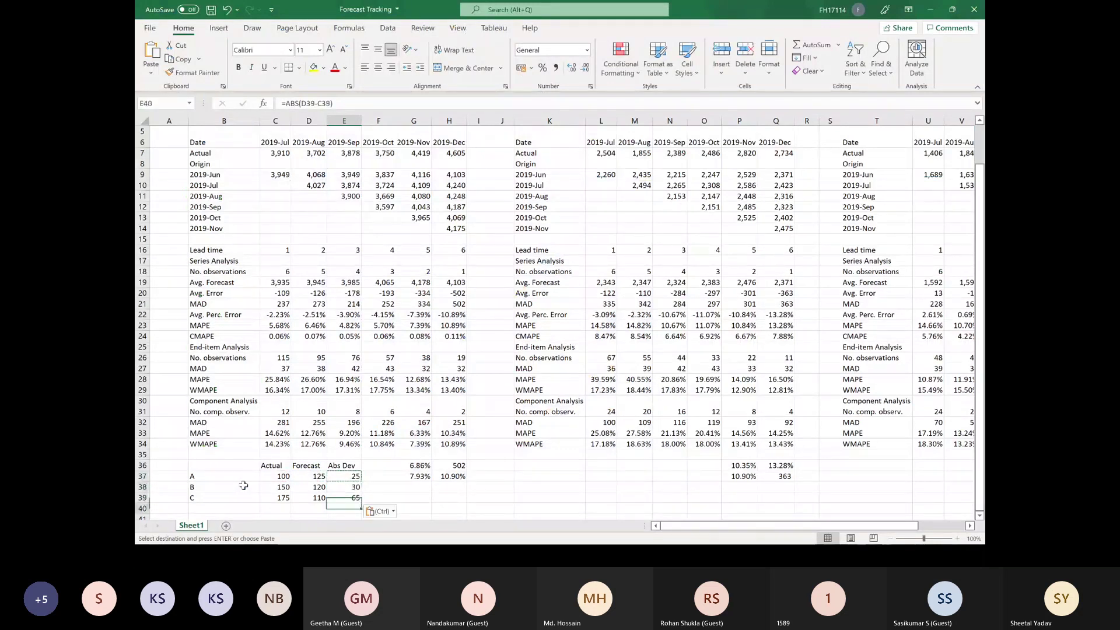
key(Up)
key(Left)
key(Left)
text(=s)
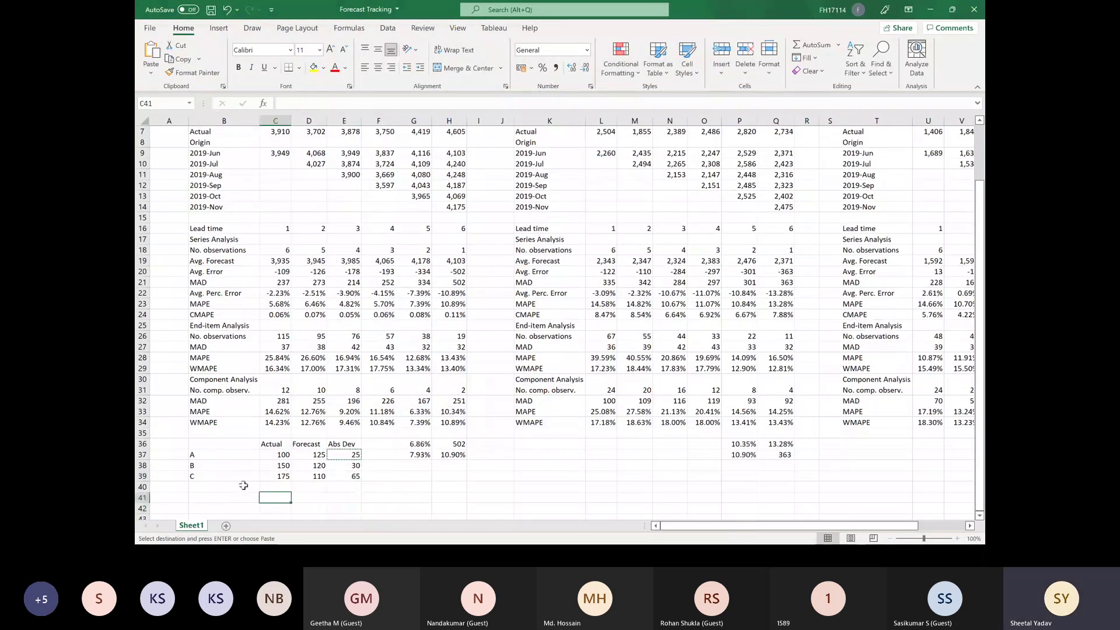
text(um)
key(Tab)
key(Up)
key(Up)
key(shift+Up)
key(shift+Up)
key(shift+Up)
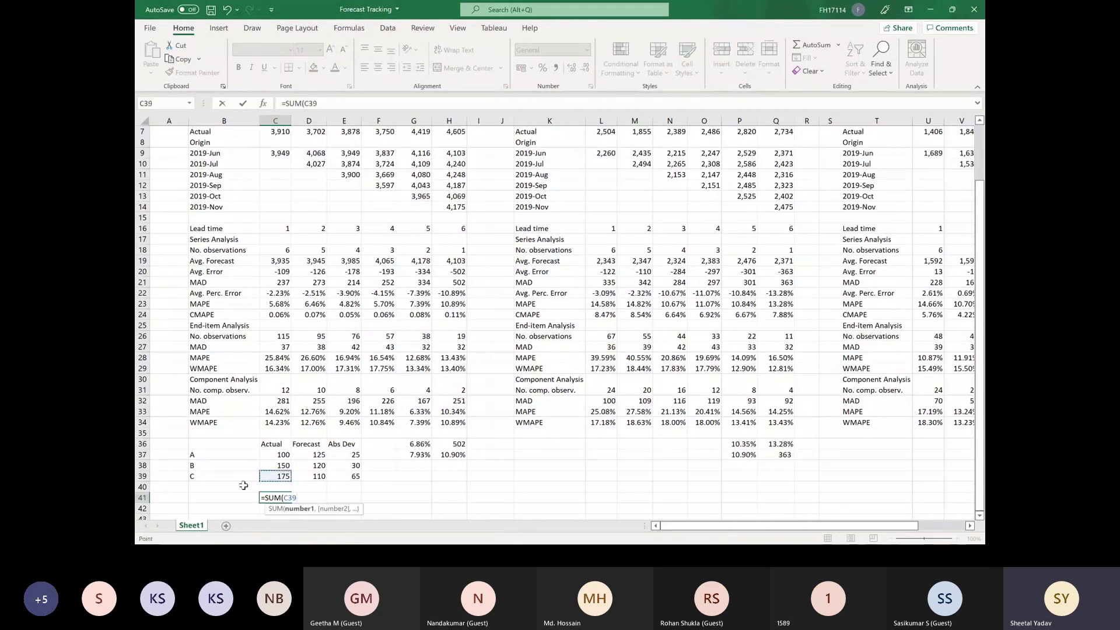
key(Return)
Copy the Actual total formula to E41 to total the Abs Dev column.
key(Up)
key(ctrl+c)
key(Right)
key(Right)
key(ctrl+v)
Enter the row label MAPE in B43 below the totals.
key(Down)
key(Left)
key(Left)
key(Left)
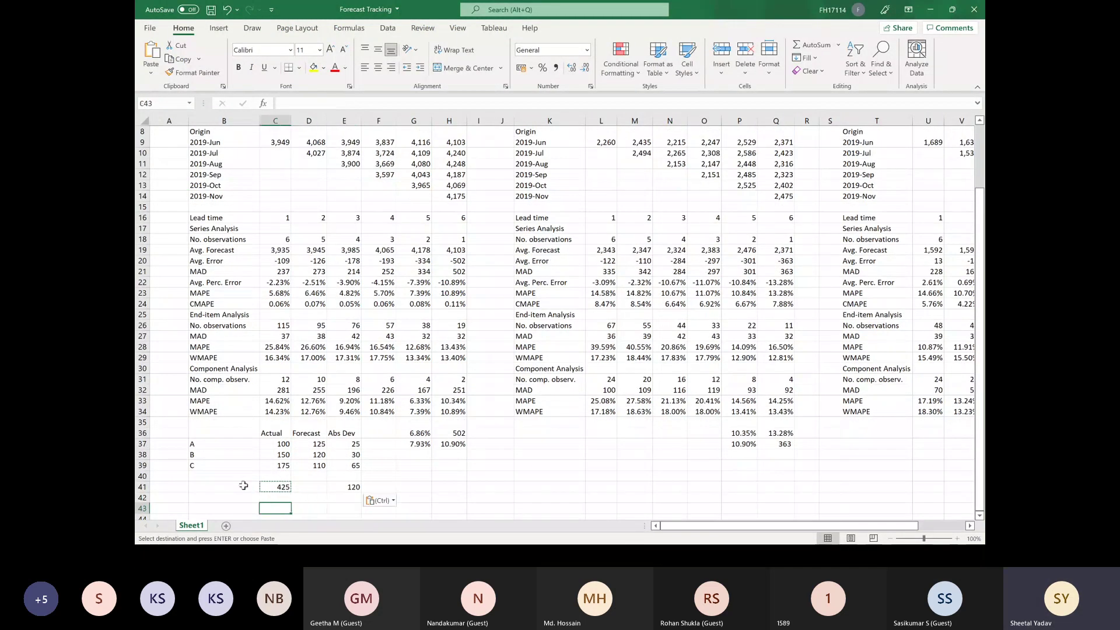
text(MAPE)
key(Right)
Calculate item A's percentage error in F37 as absolute deviation divided by actual, with =E37/C37.
key(Right)
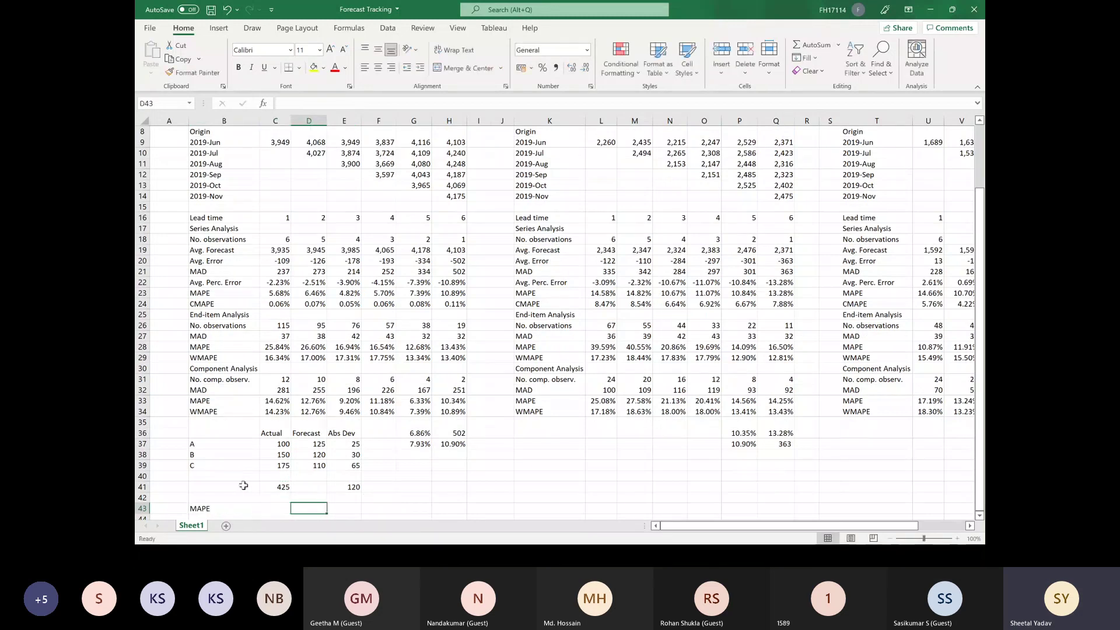
key(Right)
key(Right)
key(Up)
key(Up)
key(Up)
key(Up)
key(Up)
key(Up)
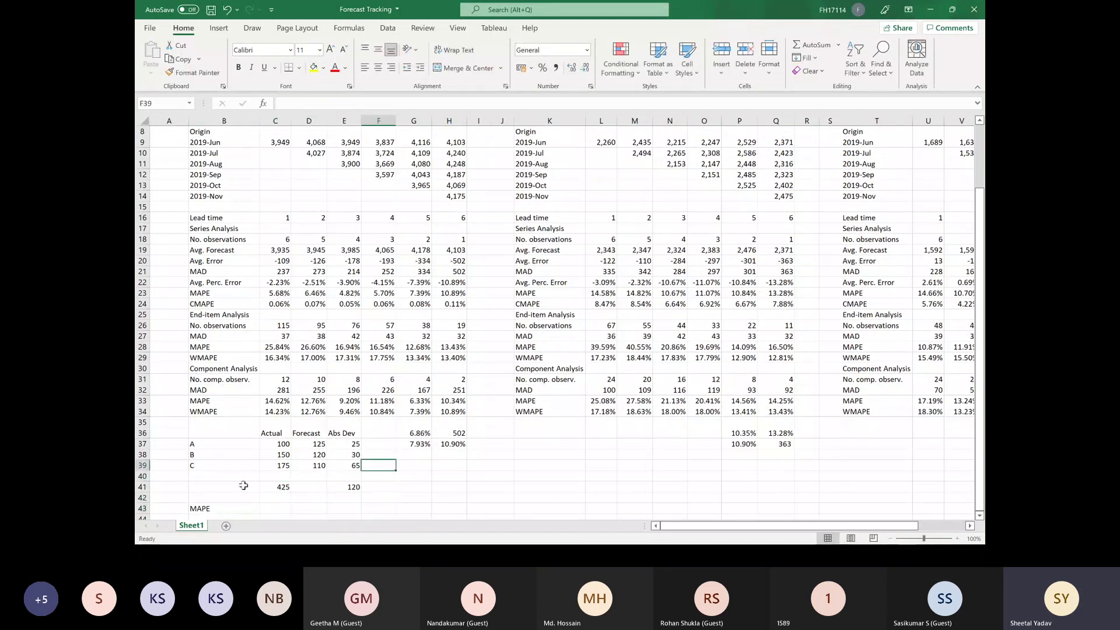
text(=)
key(Left)
text(/)
key(Left)
key(Left)
key(Left)
key(ctrl+Return)
Copy item A's percentage error formula to items B and C and format F37:F39 as percentages.
key(ctrl+c)
key(shift+Down)
key(shift+Down)
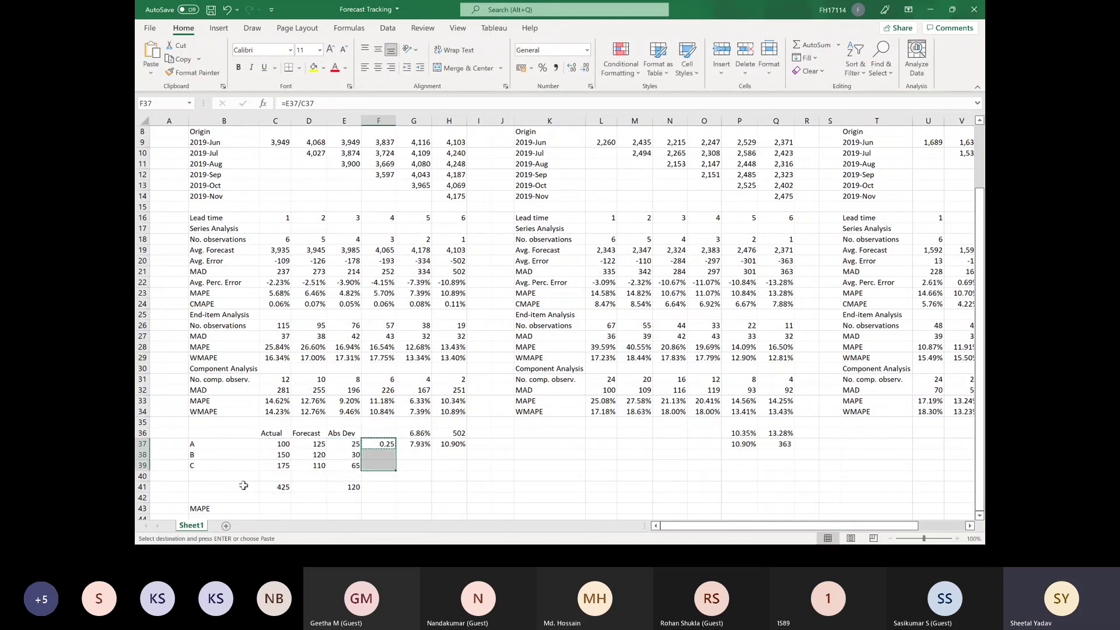
key(Return)
key(ctrl+shift+5)
Enter the column header MAPE in F36 above the percentage errors.
key(Up)
text(MAPE)
key(Return)
Calculate the mean of the three items' percentage errors in F41 with =AVERAGE(F37:F39).
key(Down)
key(Down)
key(Down)
key(Down)
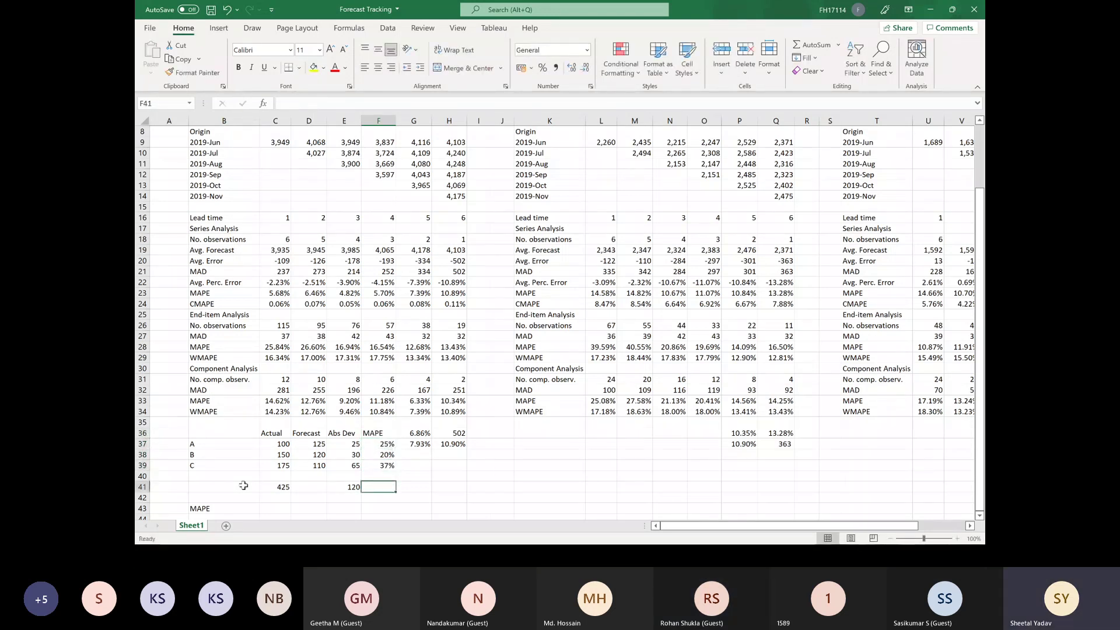
text(=)
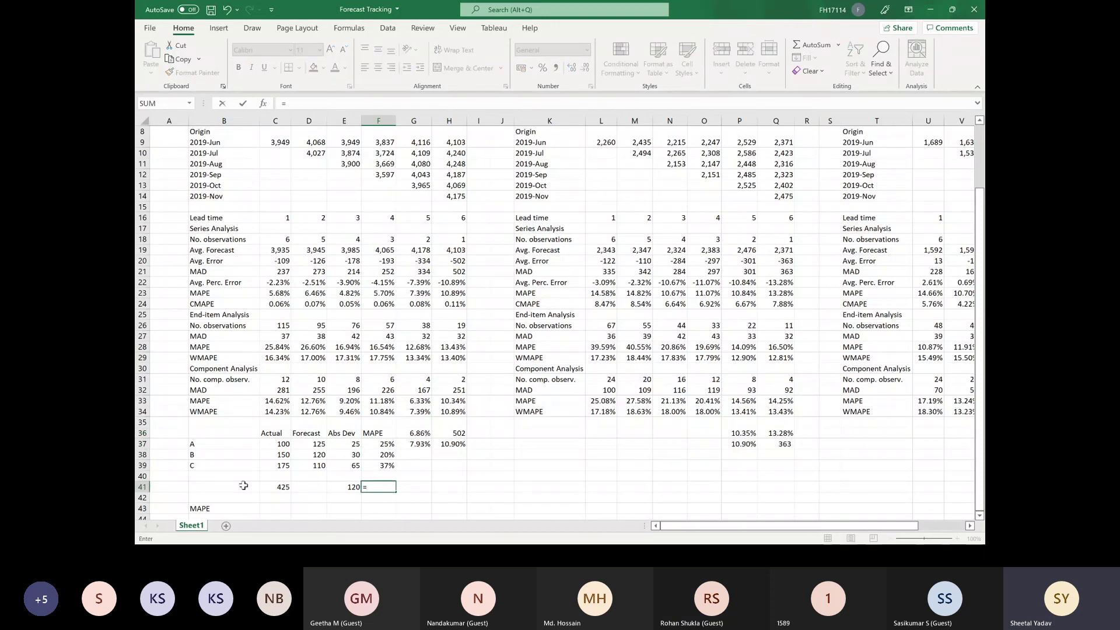
text(avERAGE()
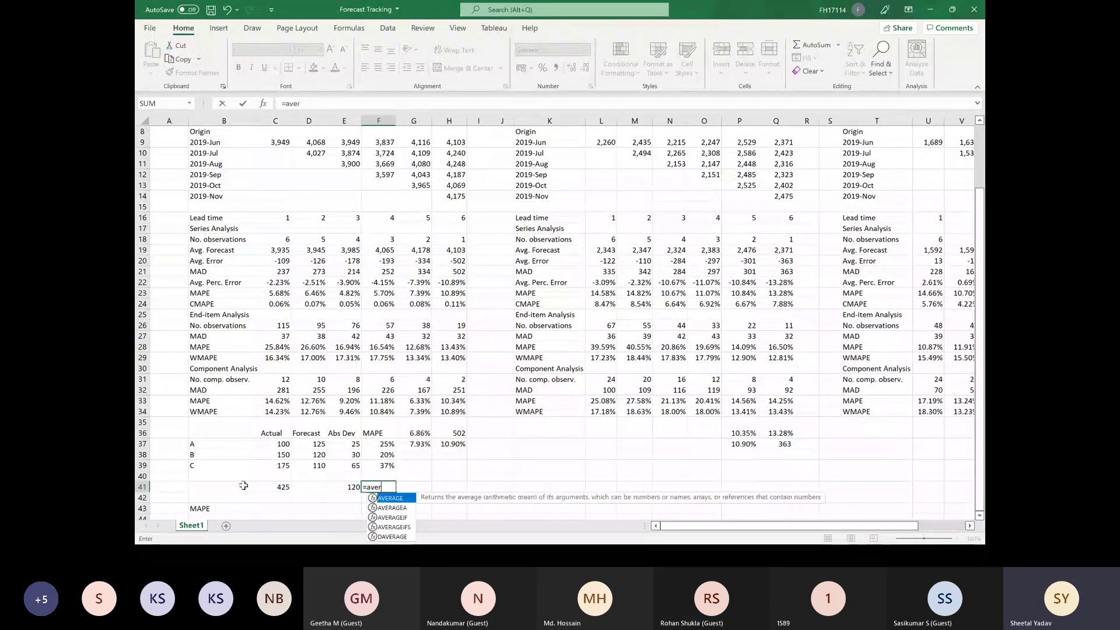
key(Up)
key(Up)
key(Up)
key(Up)
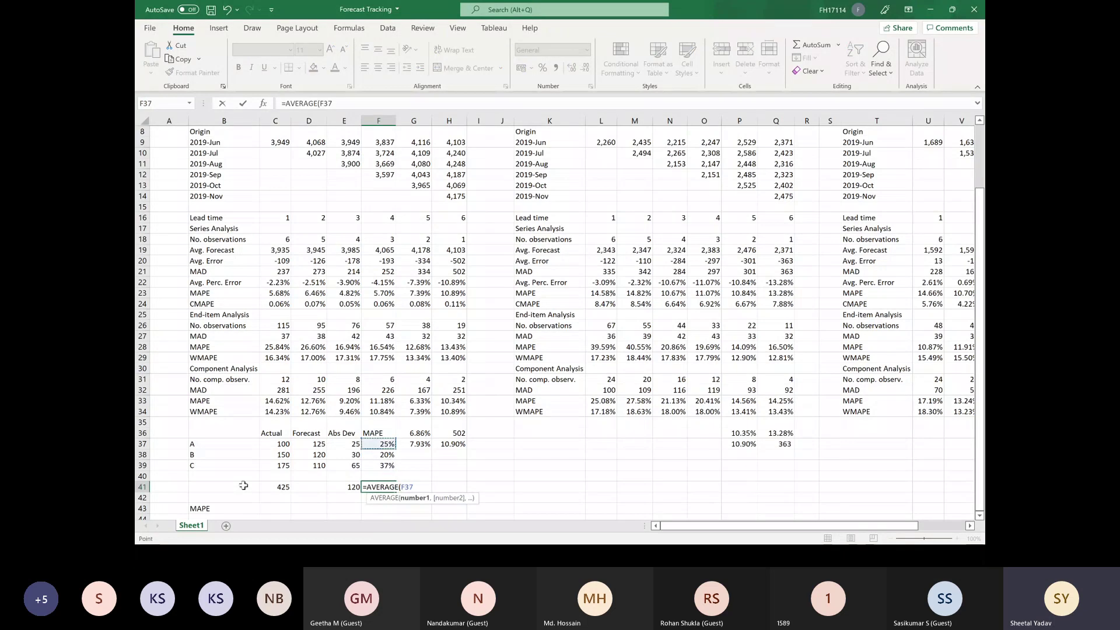
key(shift+Down)
key(shift+Down)
key(Return)
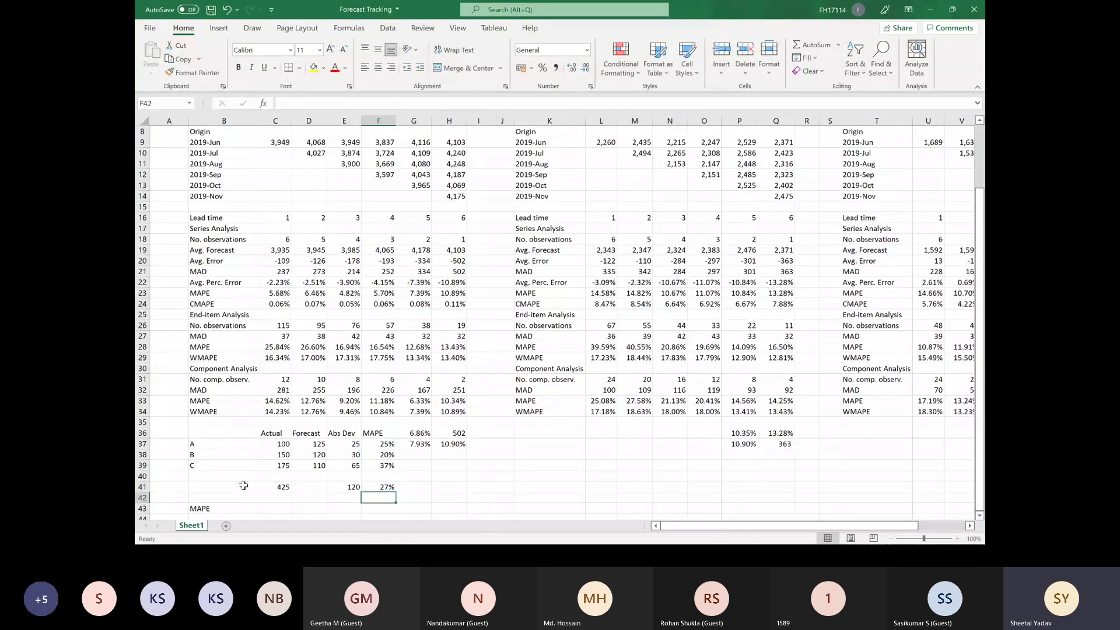
key(Up)
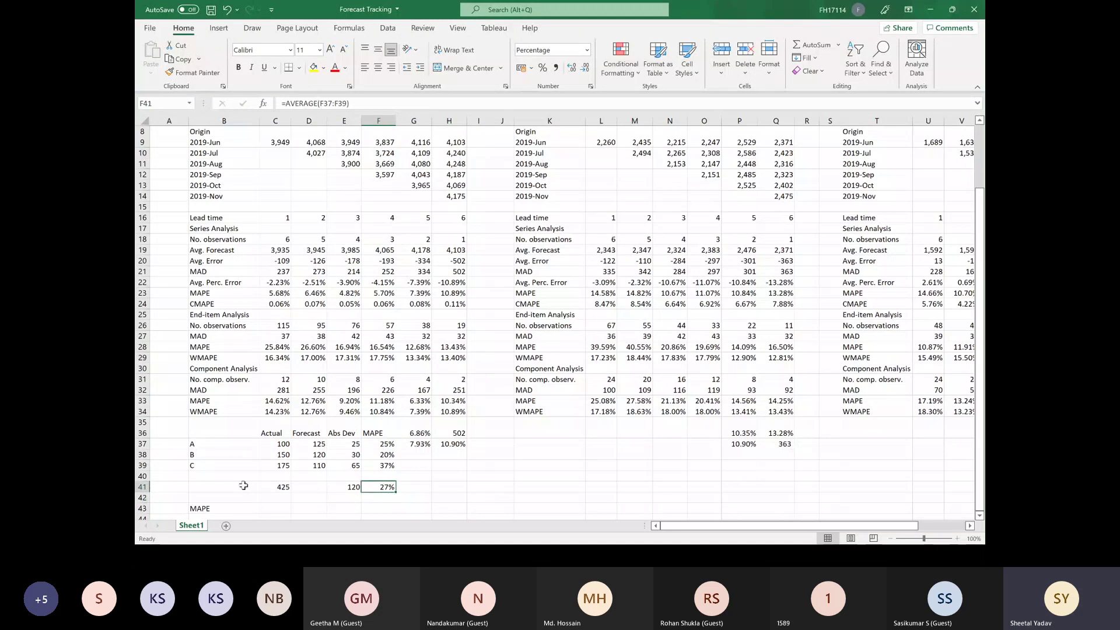
Replace the row label in B43 with WMAPE.
key(Down)
key(Down)
key(ctrl+Left)
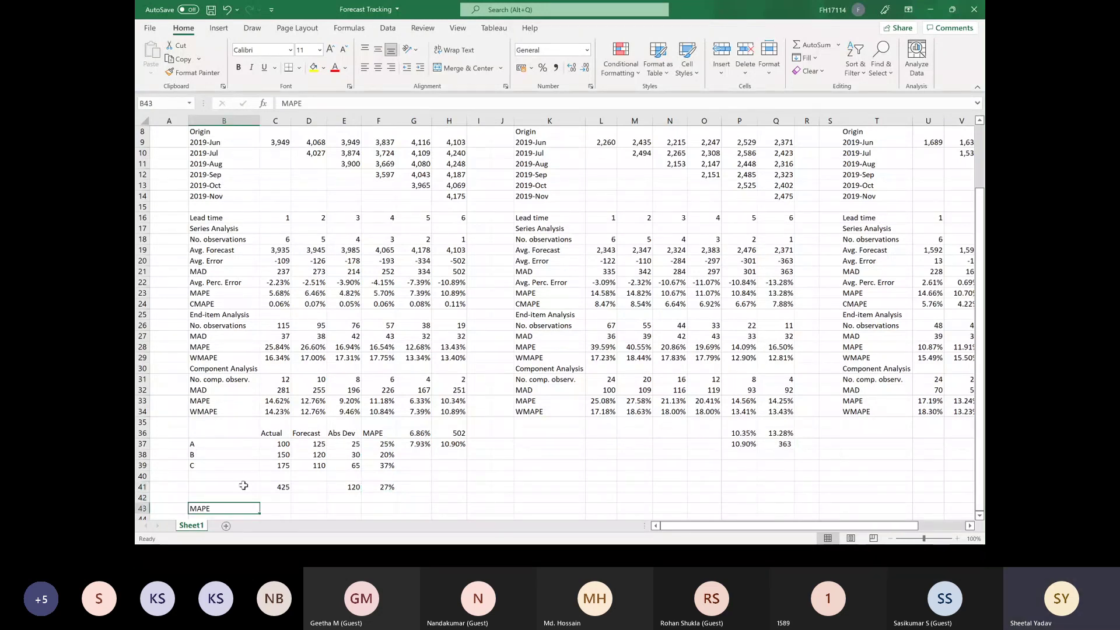
text(WMAPE)
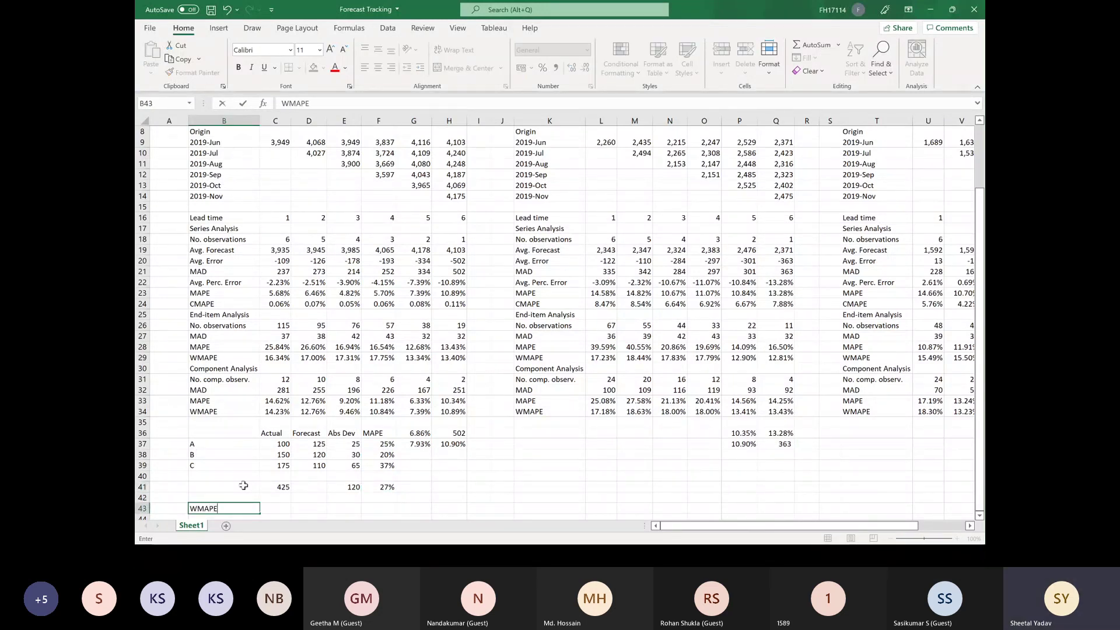
key(Tab)
Calculate WMAPE in F43 with =E41/C41, dividing total absolute deviation by total actual, and format it as a percentage.
key(Tab)
key(Right)
key(Right)
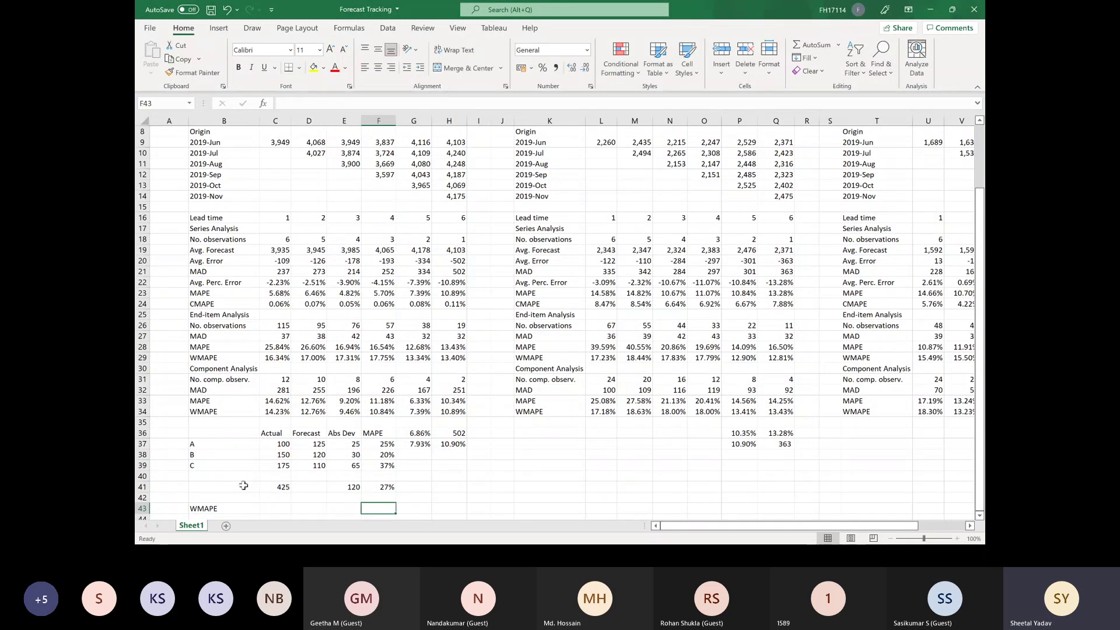
text(=)
click(345, 488)
text(/)
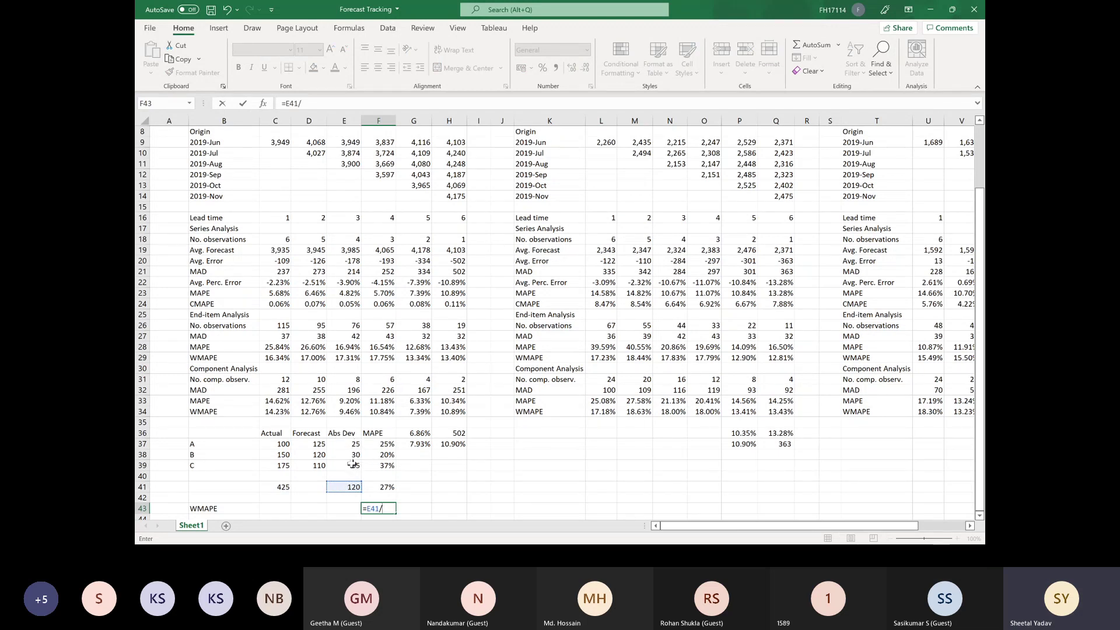
click(281, 487)
key(Return)
key(Up)
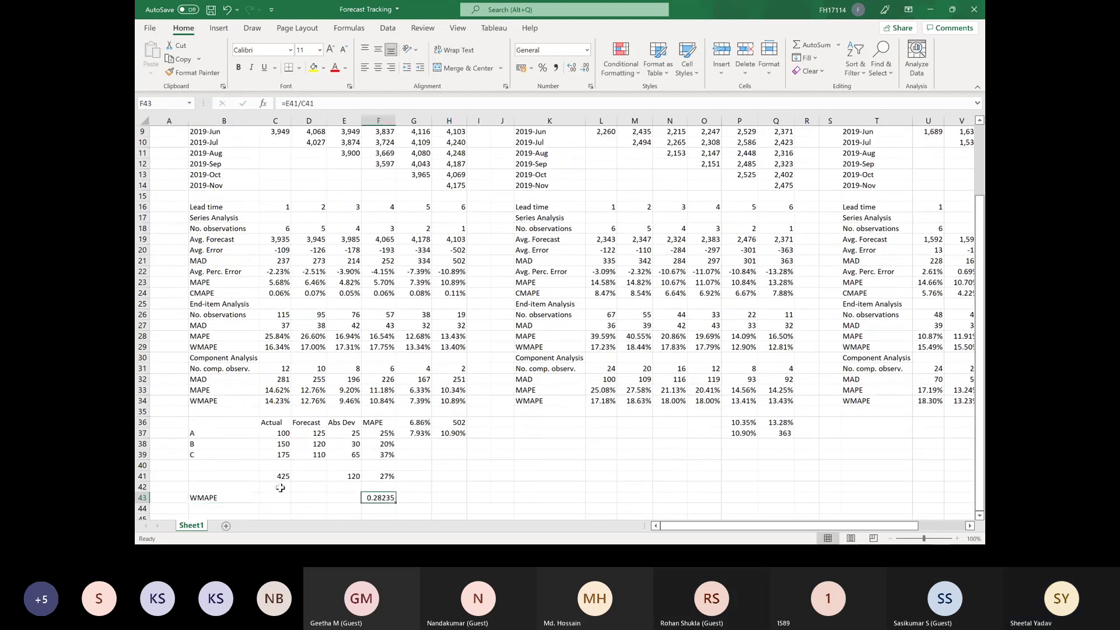
key(ctrl+shift+5)
Examine the MAPE average in F41 and the item percentages in F37:F39 that feed it.
key(Up)
key(Up)
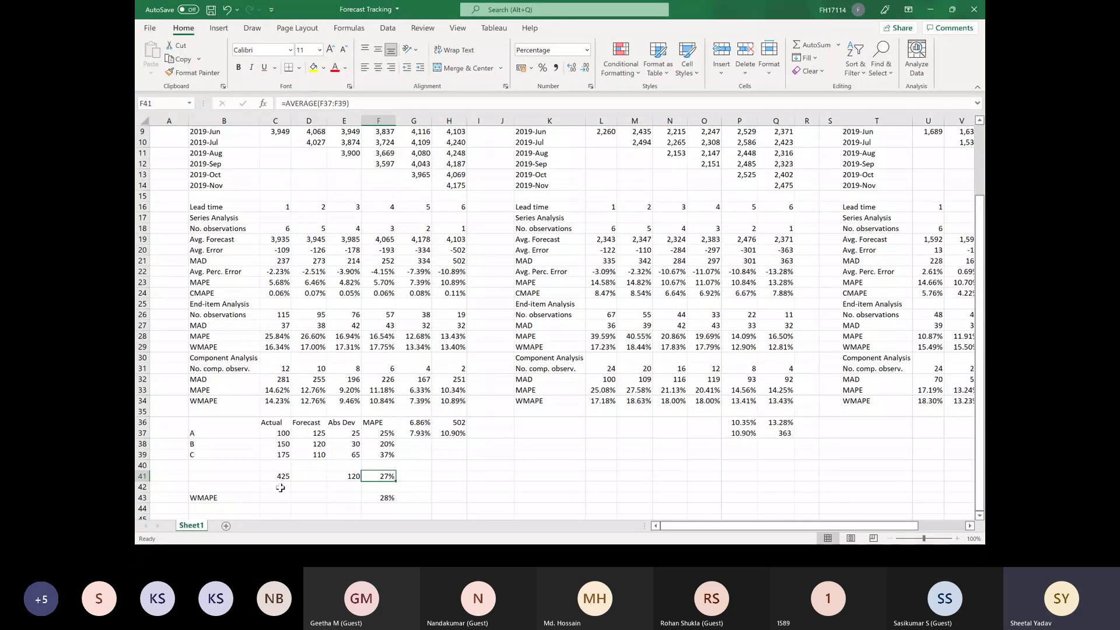
key(Up)
key(Up)
key(Up)
key(Up)
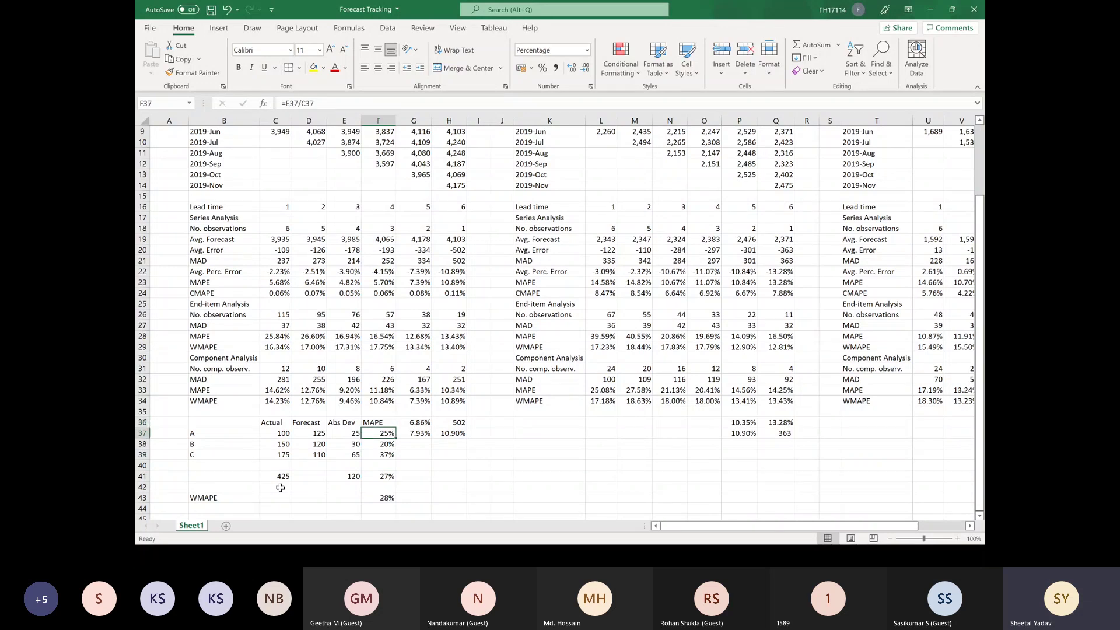
key(shift+Down)
key(shift+Down)
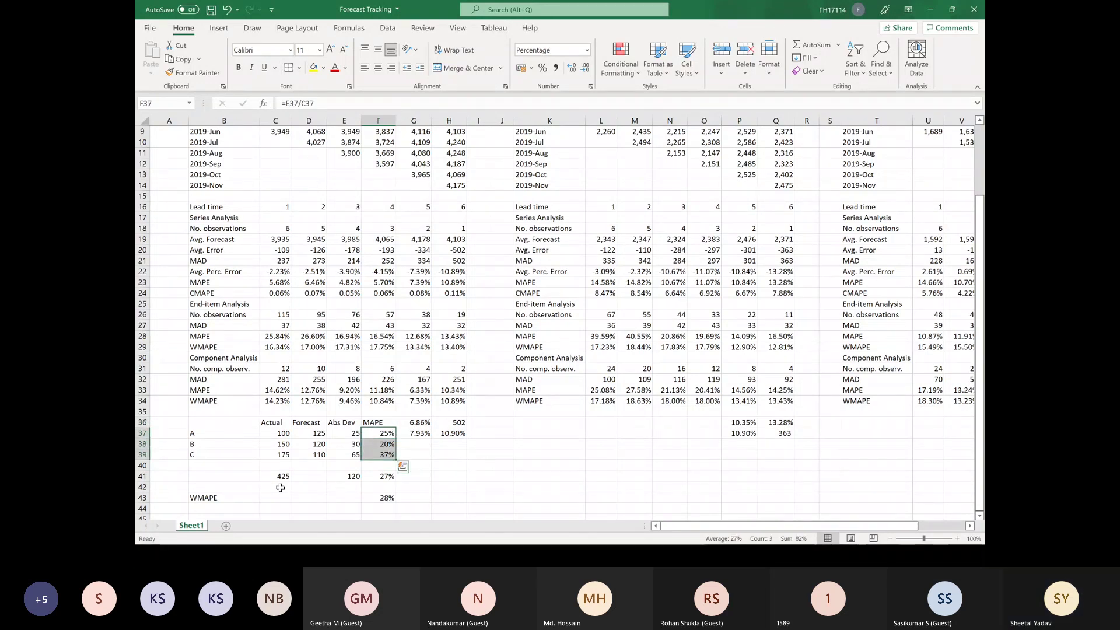
Examine the WMAPE row and the formula in F43 for comparison with the simple MAPE average.
key(Left)
key(Left)
key(Left)
key(Left)
key(Right)
key(Down)
key(Down)
key(Down)
key(Down)
key(Down)
key(Down)
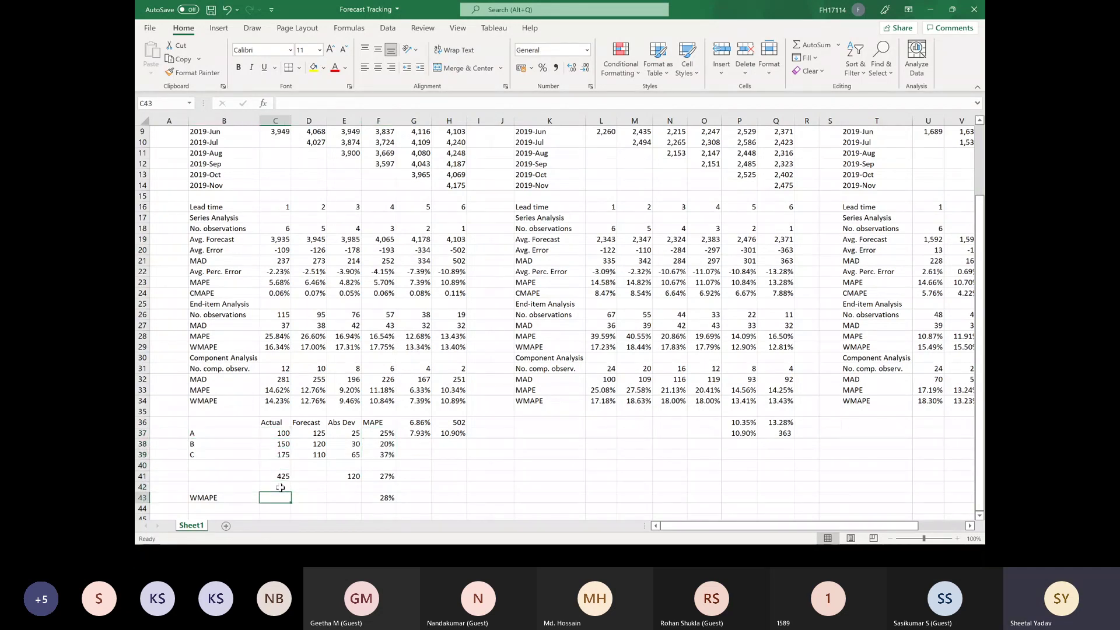
key(Right)
key(Right)
key(Right)
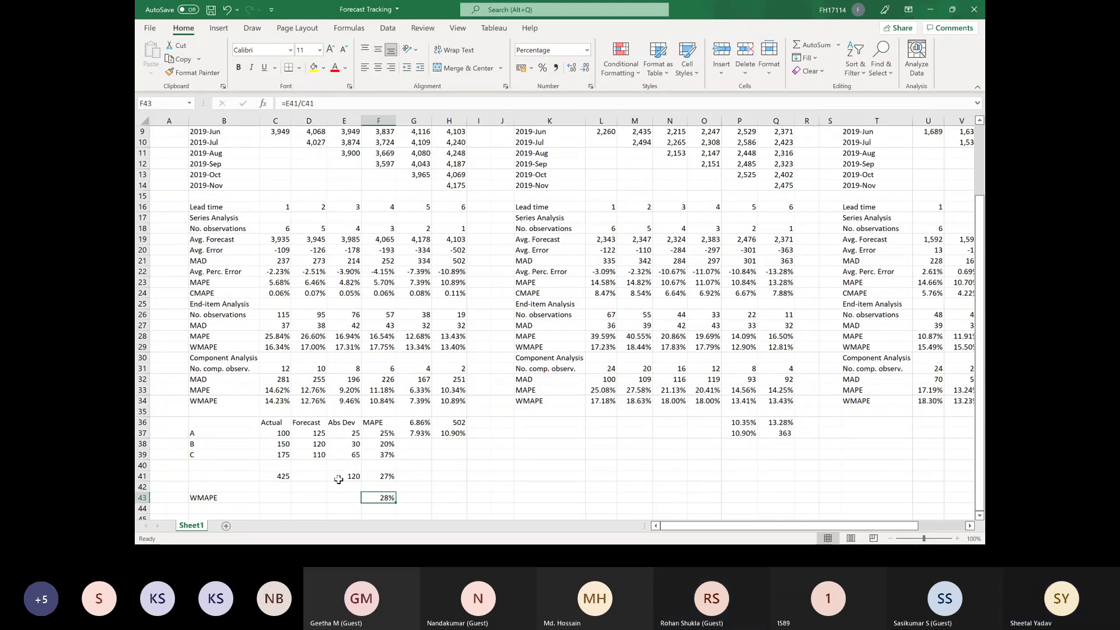
Review item A's MAPE formula in F37 and the number of observations for lead time 1 in C18.
click(239, 479)
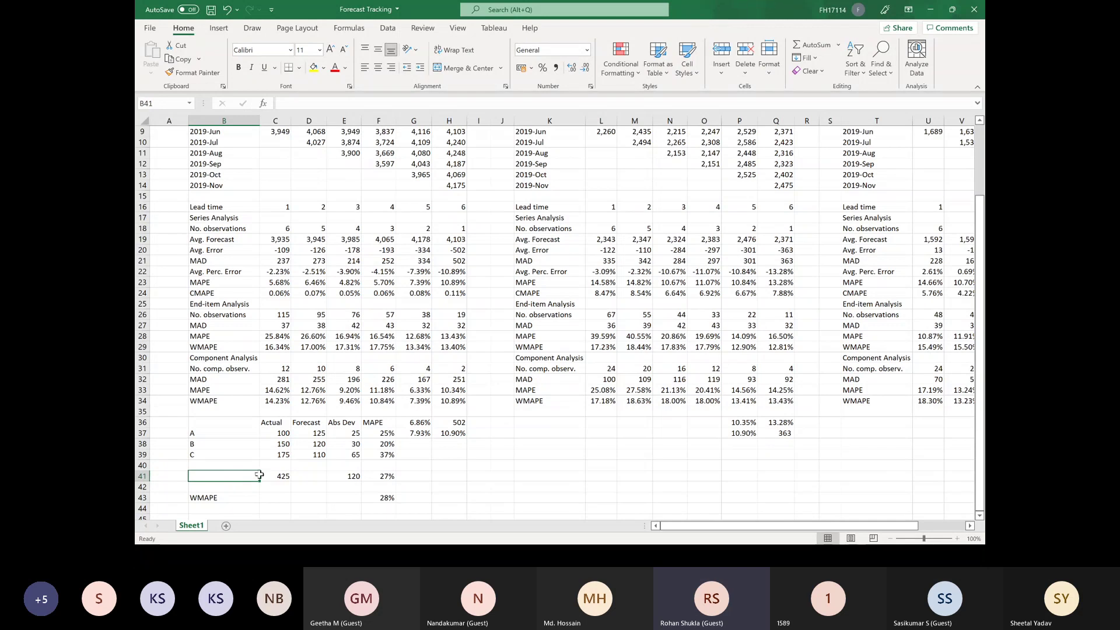
click(382, 435)
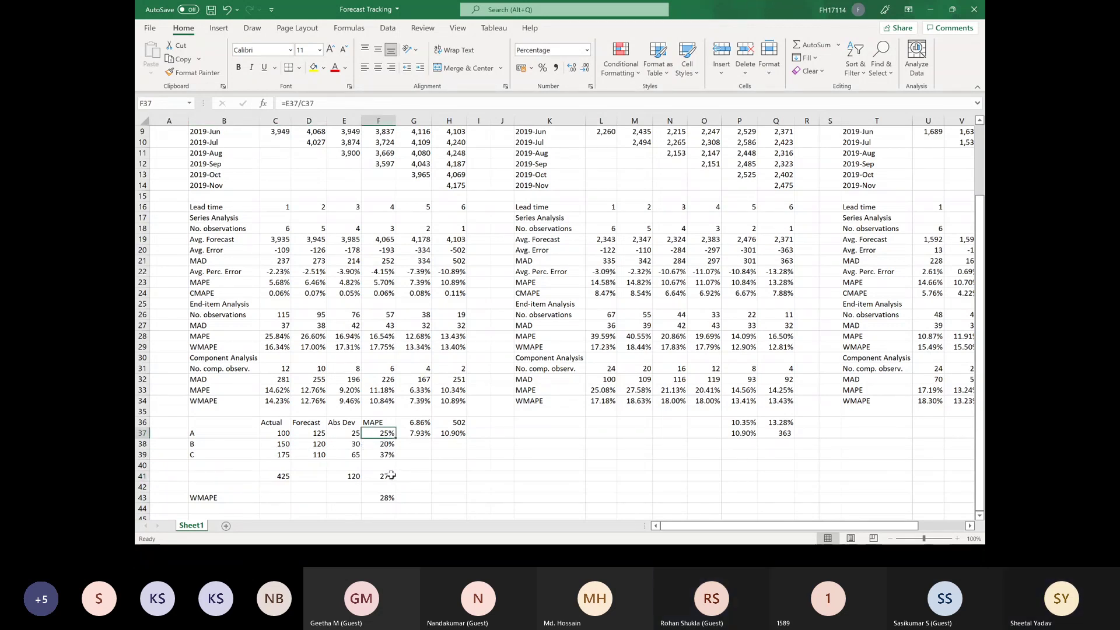
scroll(391, 475, up, 2)
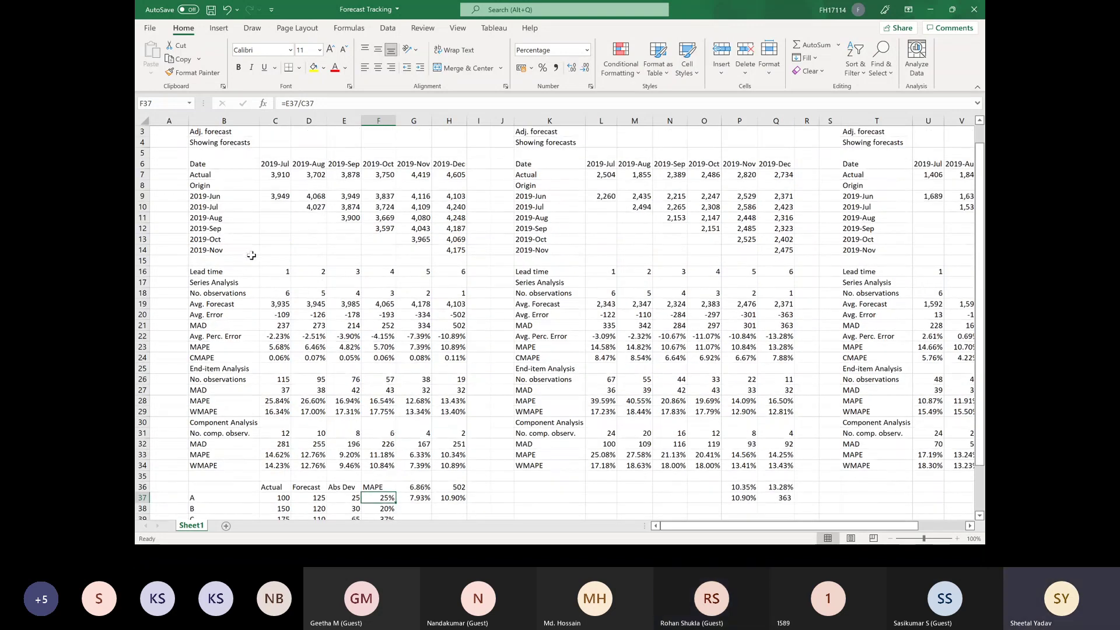
click(274, 297)
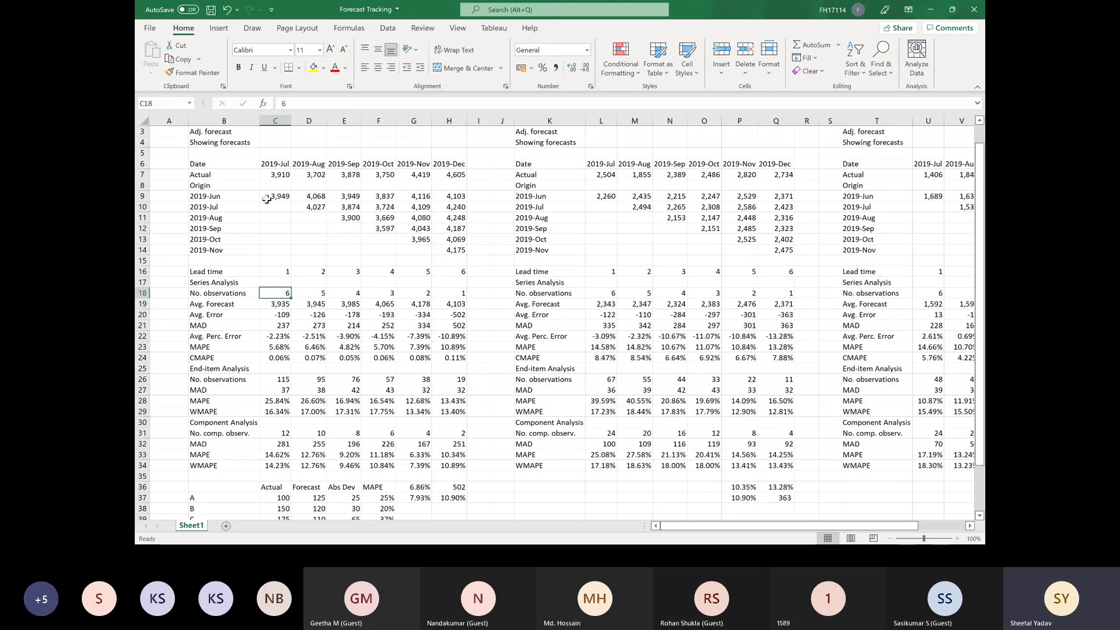
scroll(383, 332, down, 1)
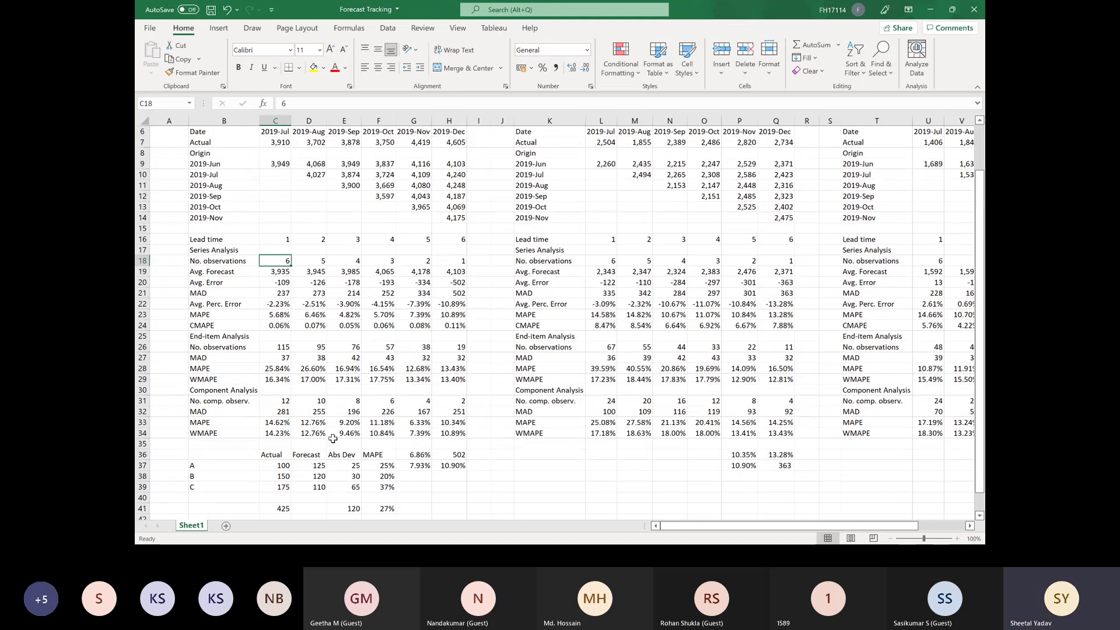
Inspect the component-level MAPE and WMAPE check formulas in P36 and P37.
click(749, 458)
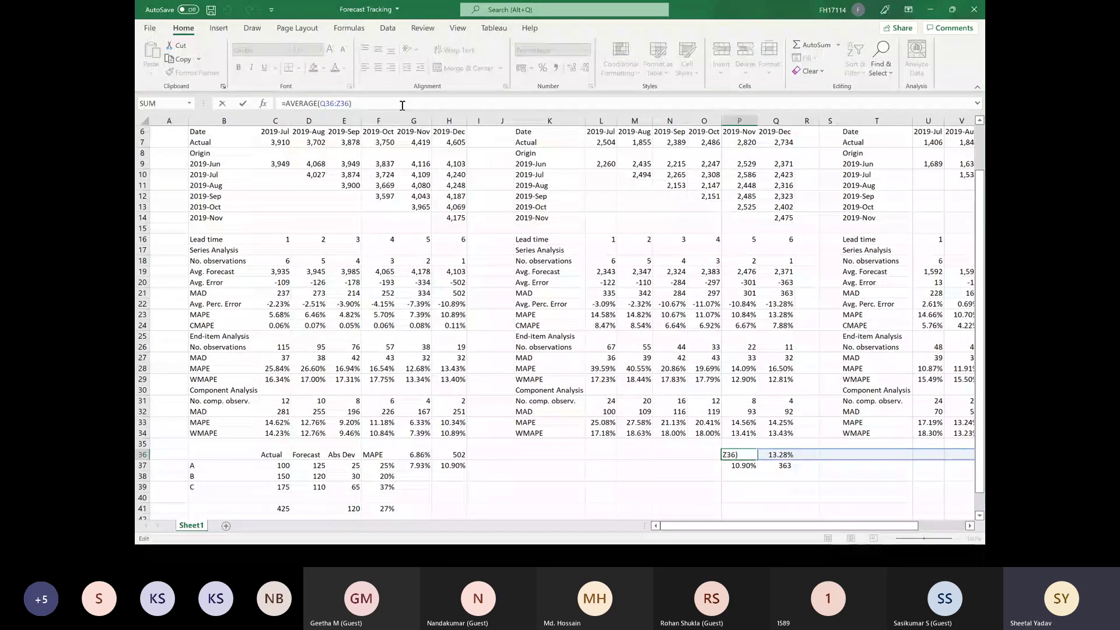
key(Down)
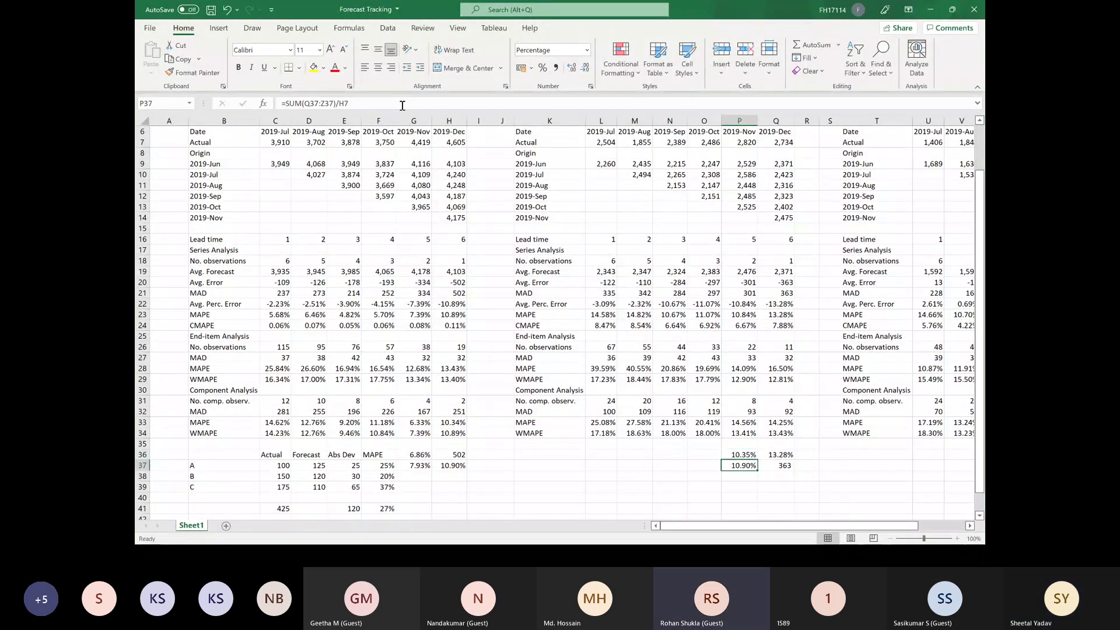
key(Up)
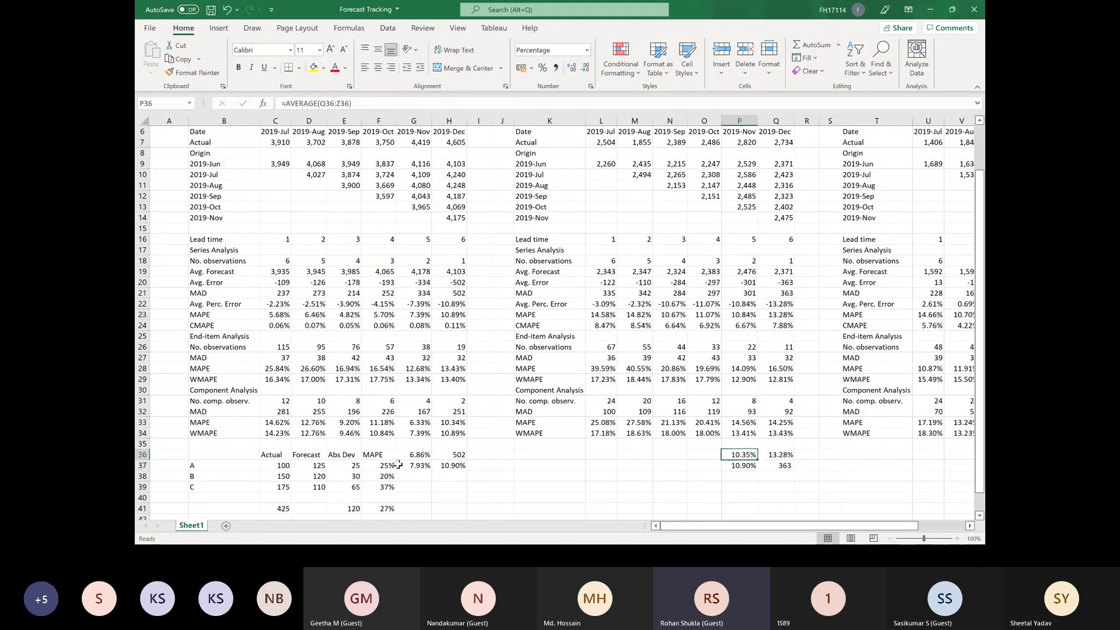
click(624, 103)
scroll(793, 268, up, 1)
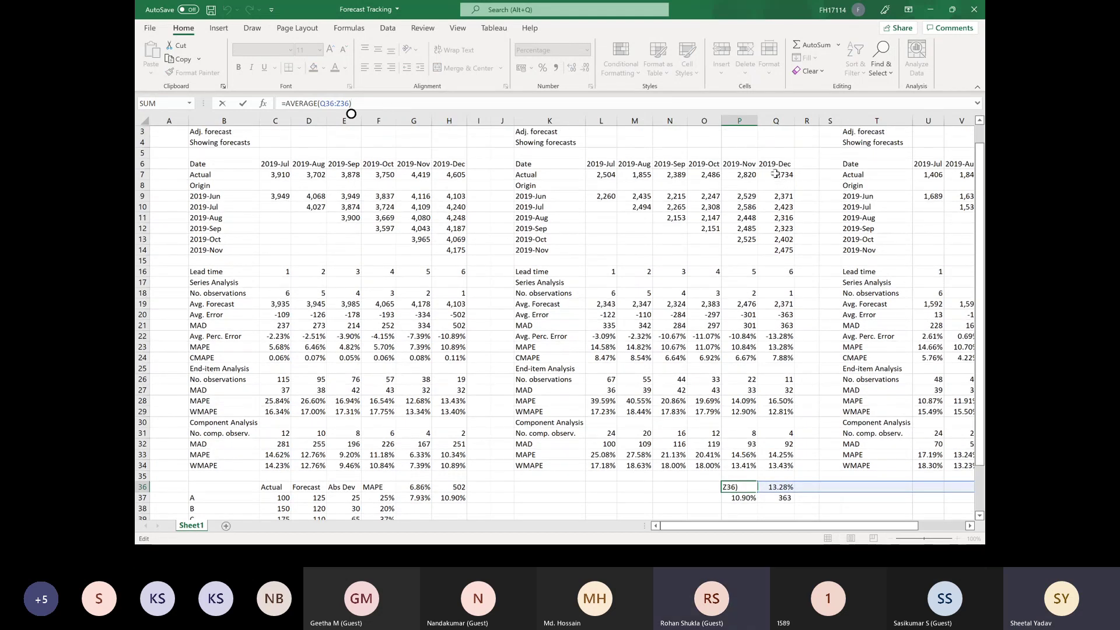
key(Return)
Compare Electronic's 2019-Dec actual with its 2019-Jun forecast, and check the lead time 6 MAPE for Electronic in Q36 and Furniture in Z23.
click(776, 175)
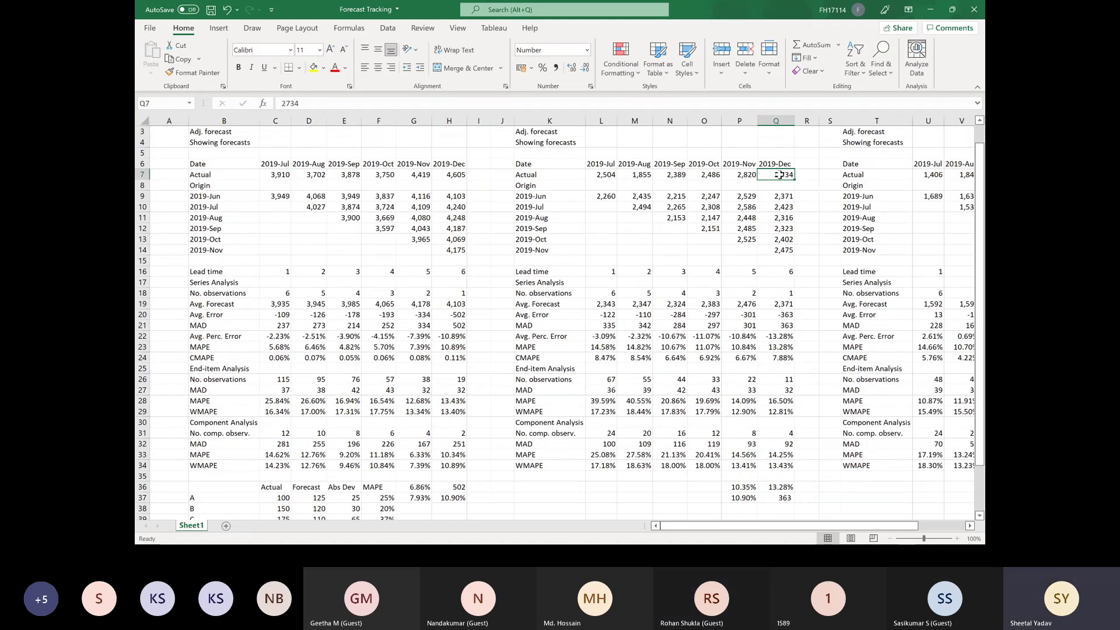
ctrl+click(769, 196)
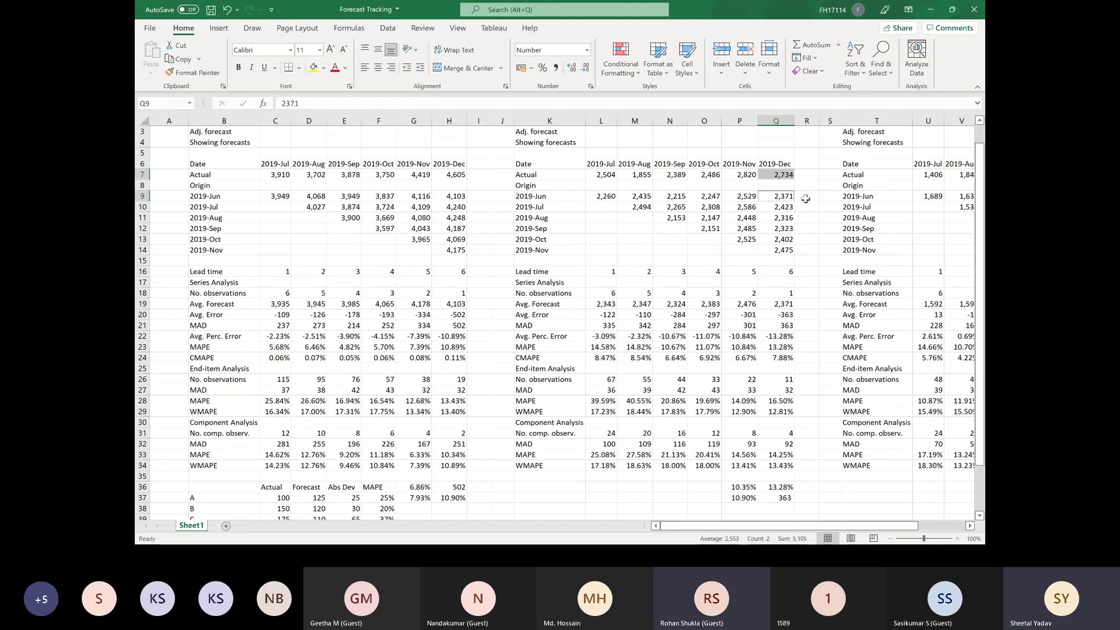
click(772, 490)
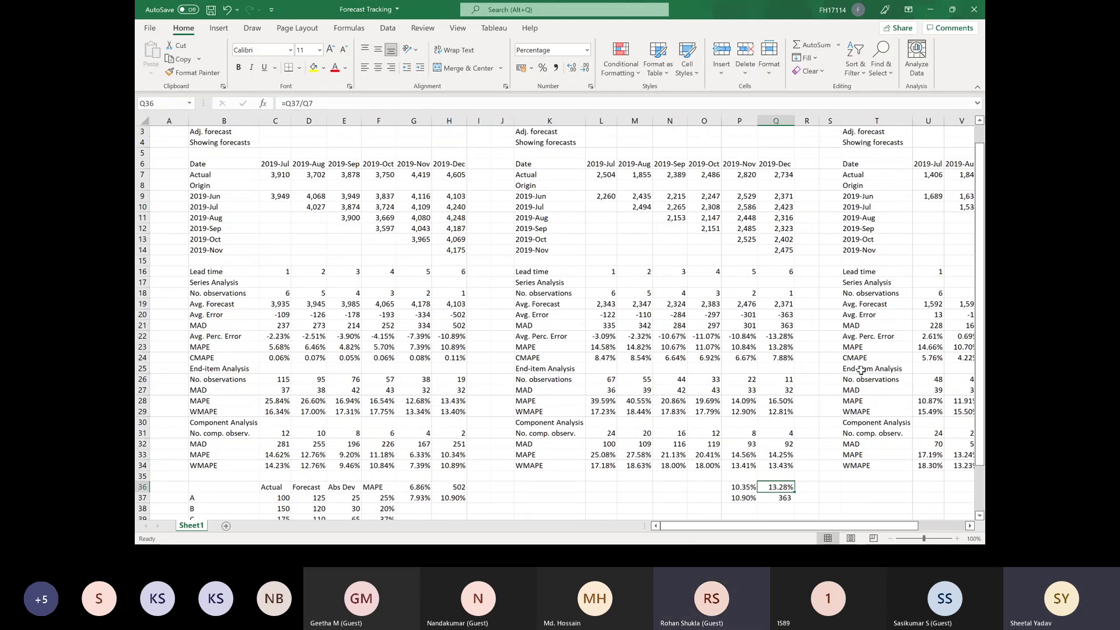
scroll(863, 369, right, 3)
click(847, 348)
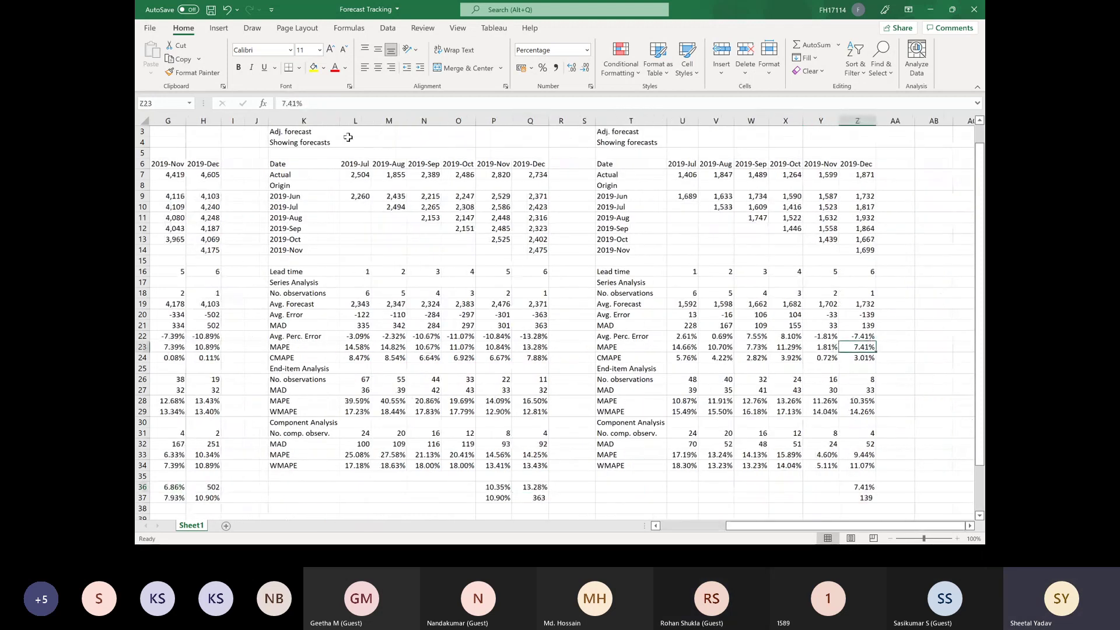
Check the Electronic, Furniture and Consumer Good headings to identify the component categories and their parent group.
scroll(303, 155, up, 1)
click(293, 143)
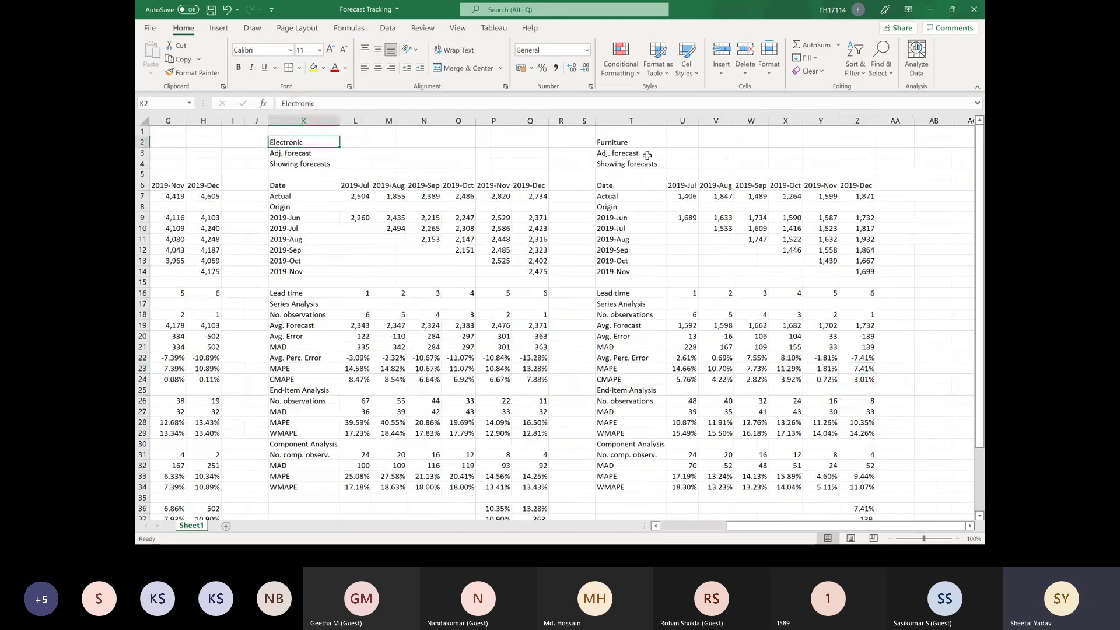
ctrl+click(643, 144)
scroll(535, 204, left, 3)
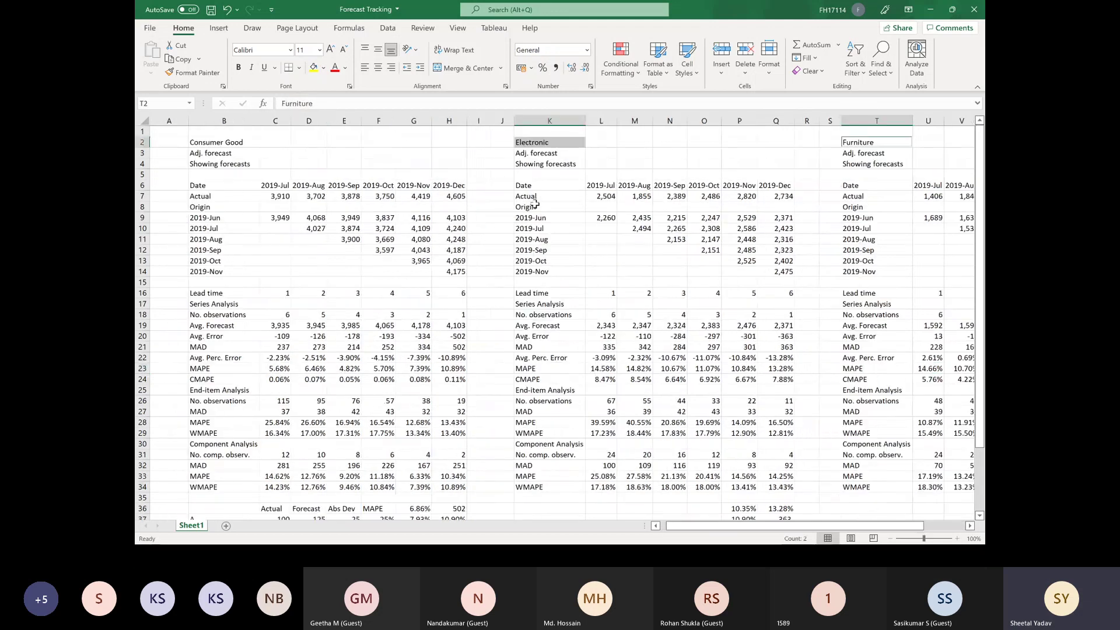
click(228, 145)
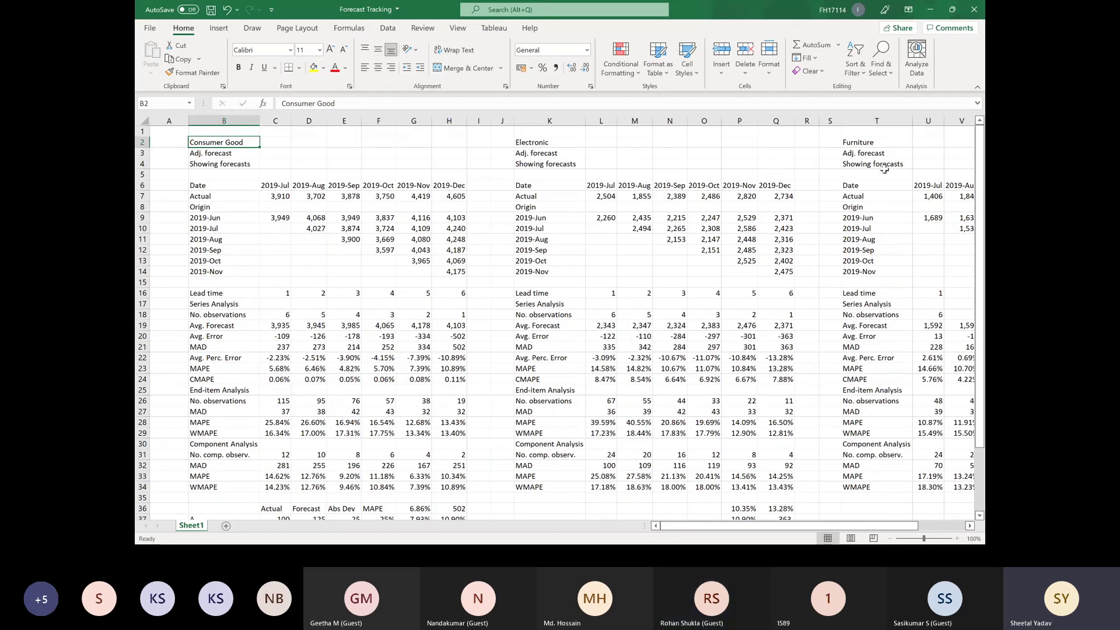
Check the average of the Electronic and Furniture lead time 6 MAPE values in Q36:Z36 against Consumer Good's component MAPE in H33.
click(781, 509)
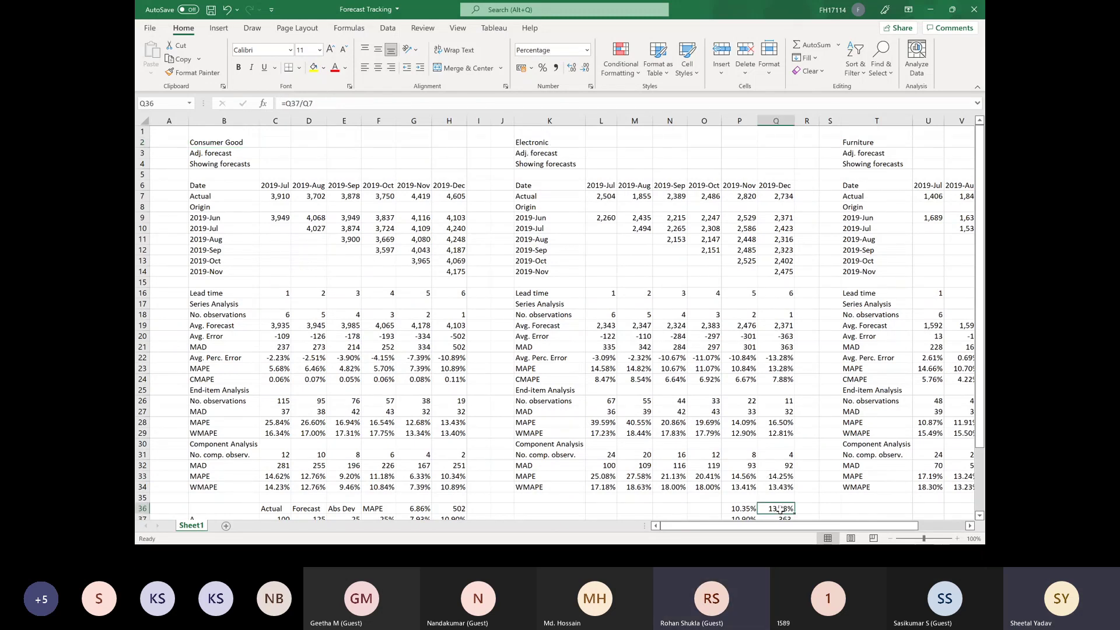
key(ctrl+shift+Right)
scroll(780, 509, down, 1)
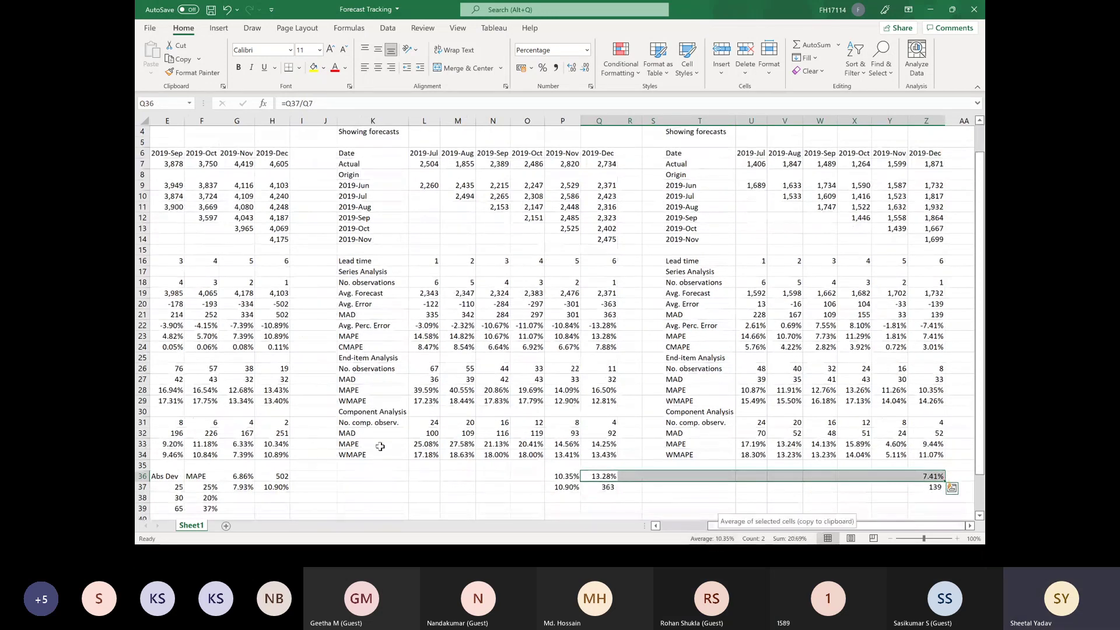
click(273, 445)
scroll(275, 452, left, 3)
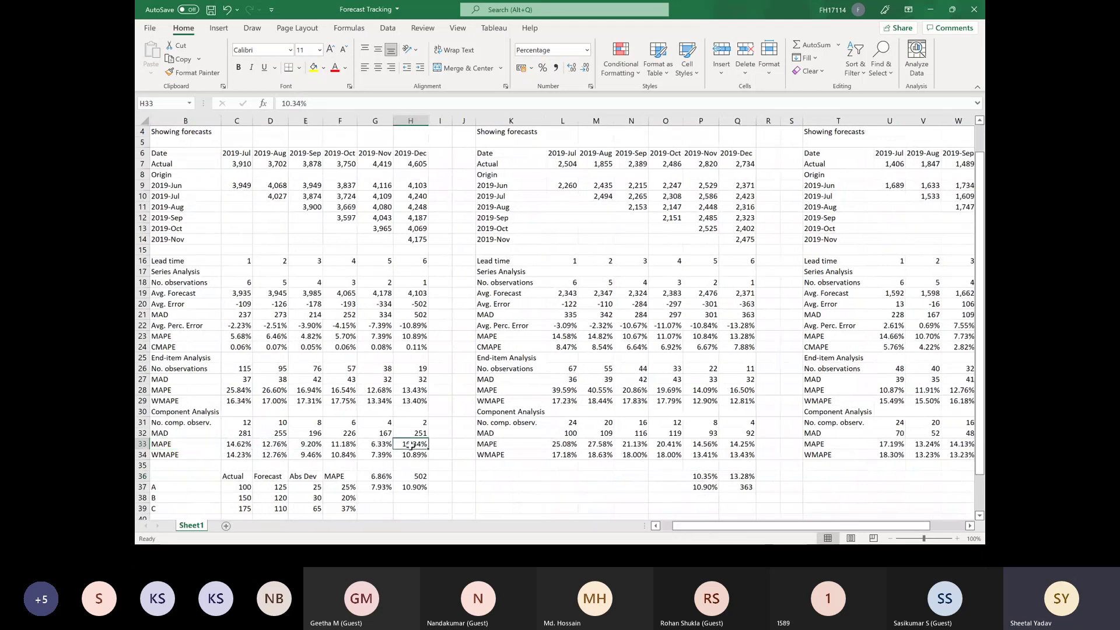
click(459, 450)
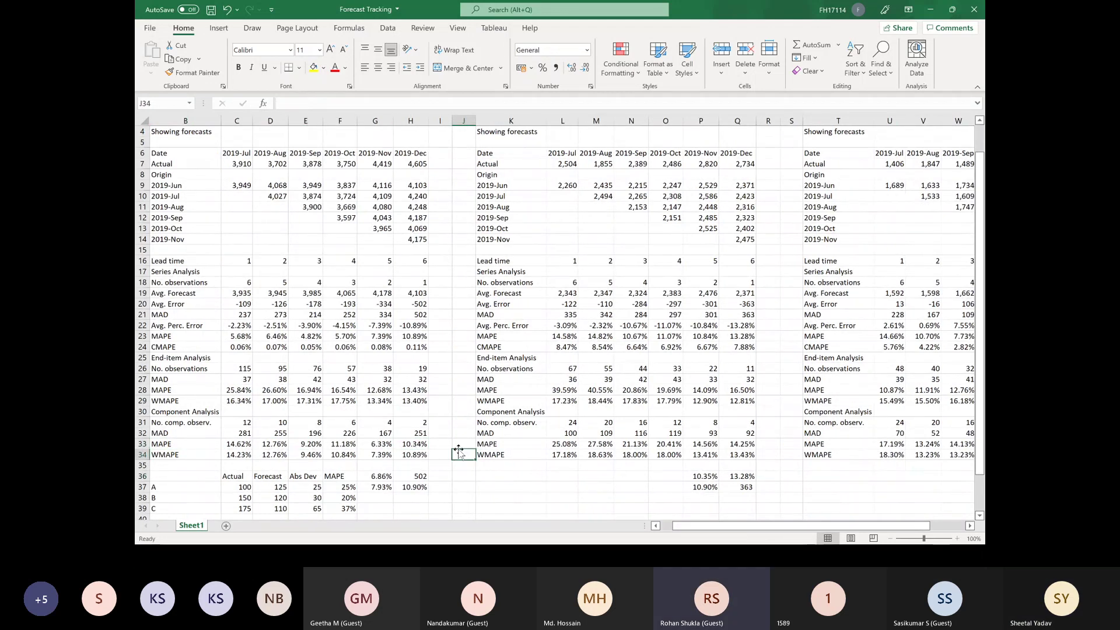
click(411, 445)
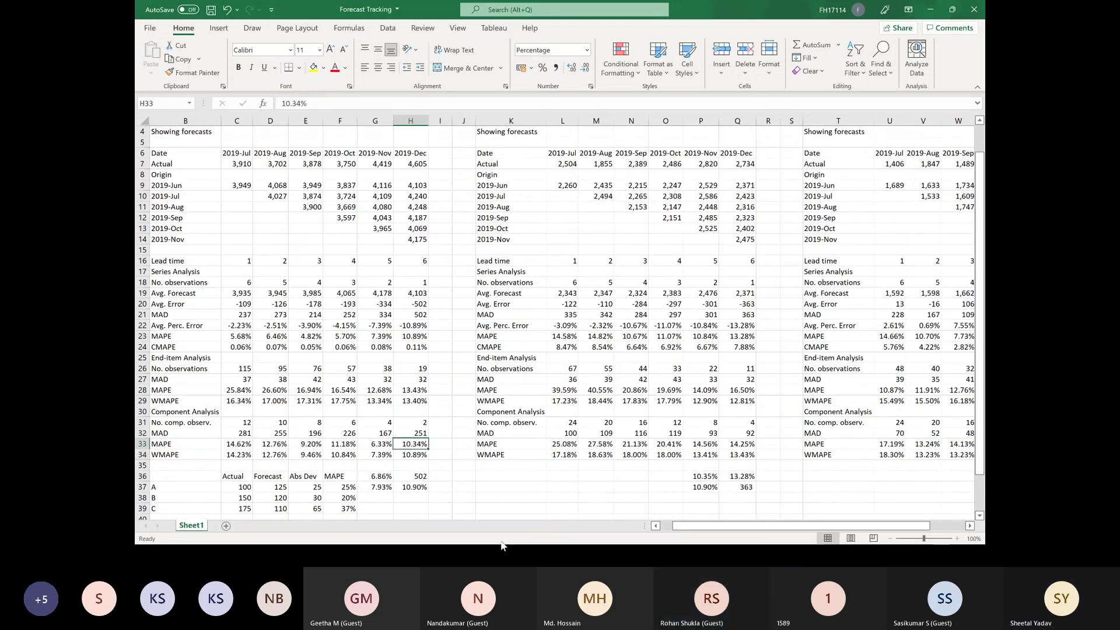
Switch to Forecast Pro TRAC, view and close the Waterfall exceptions report, and bring up the Forecast Accuracy Report slide.
key(alt+Tab)
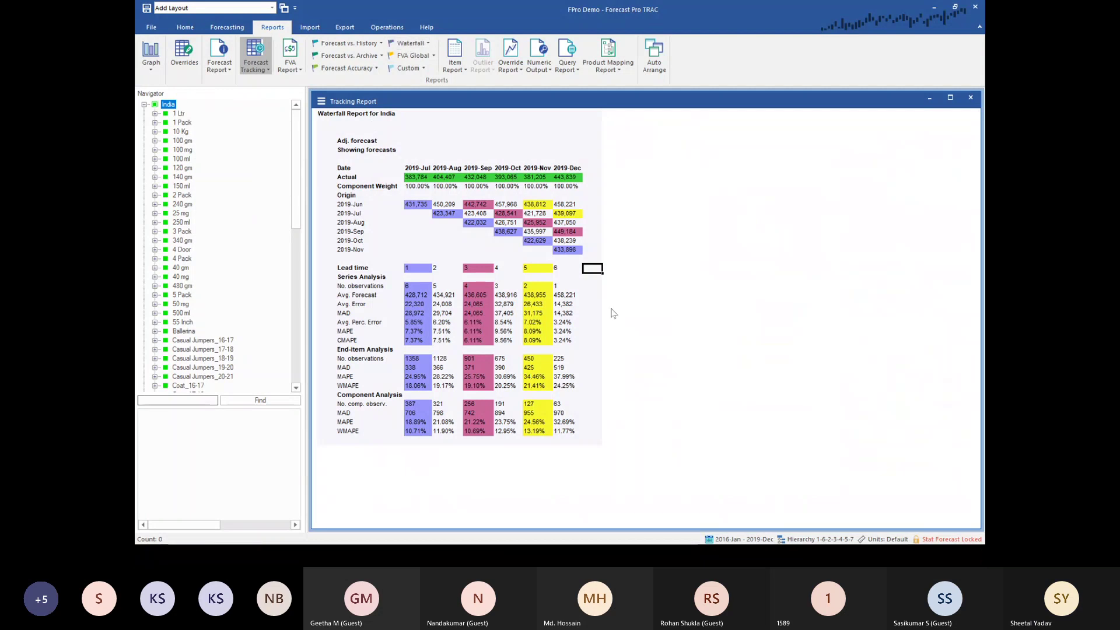
click(410, 44)
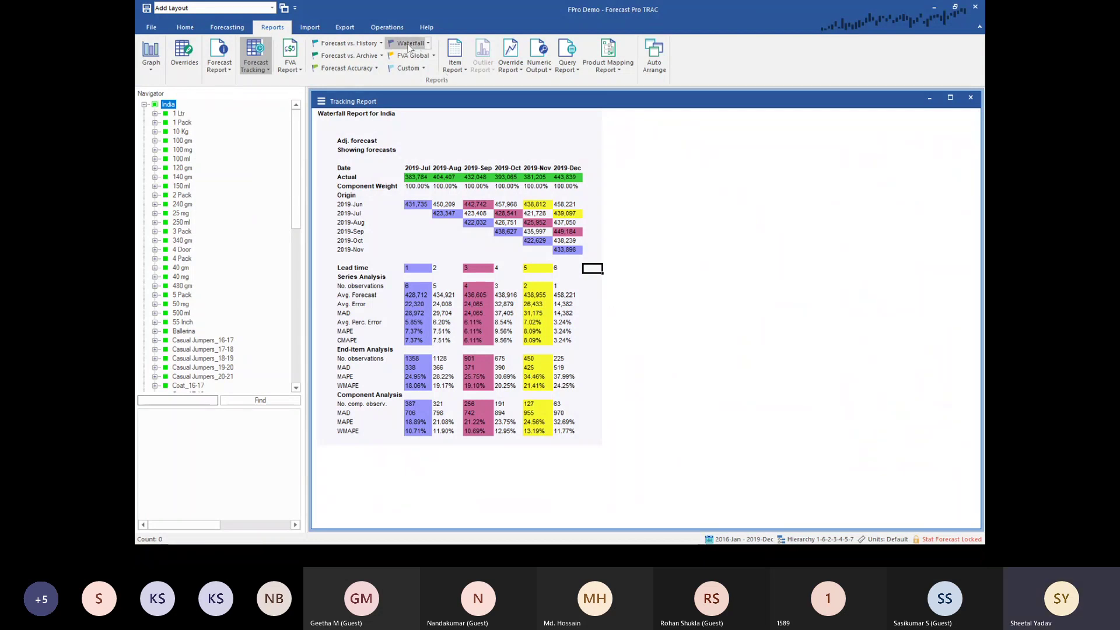
scroll(705, 281, up, 5)
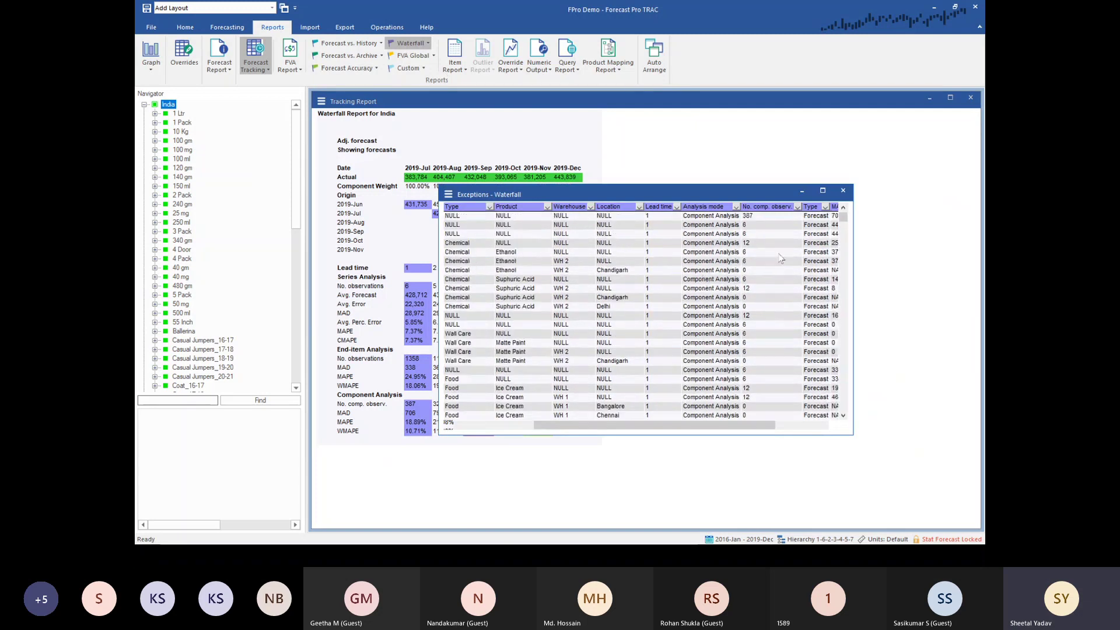
click(843, 191)
key(alt+Tab)
key(alt+Tab)
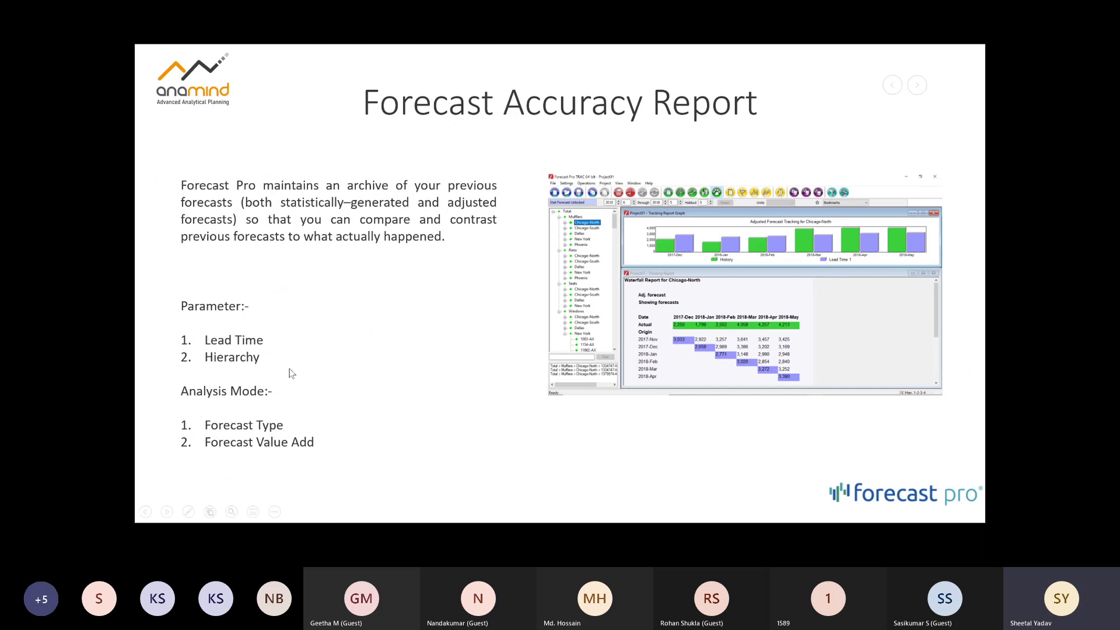
Return to Forecast Pro TRAC and open the Forecast Accuracy report, enlarged to fill the workspace in place of the Tracking Report.
key(alt+Tab)
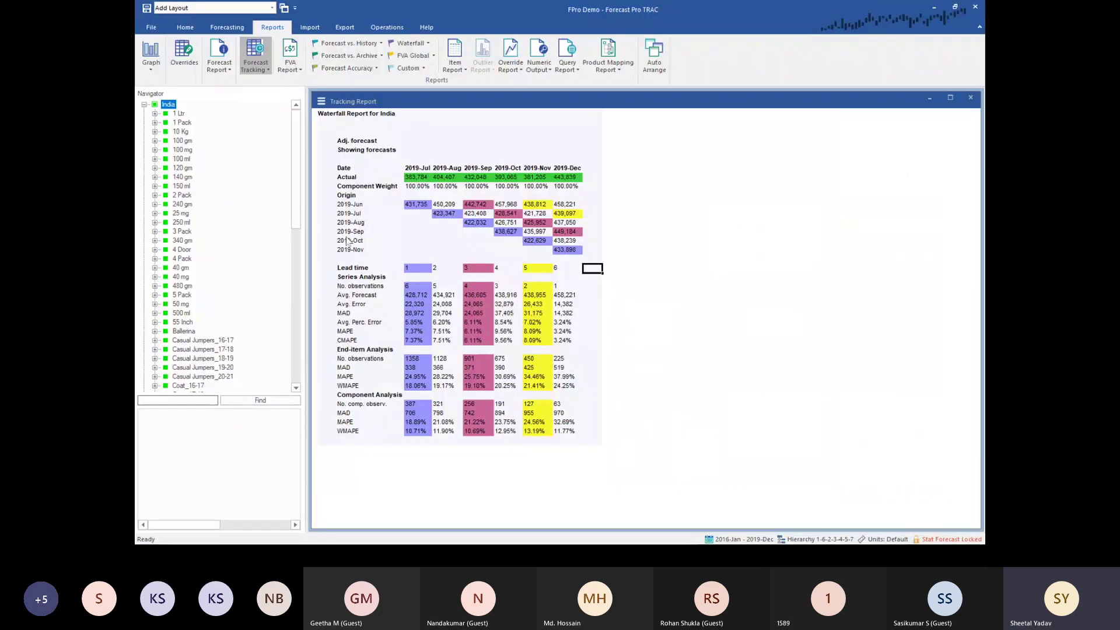
click(346, 67)
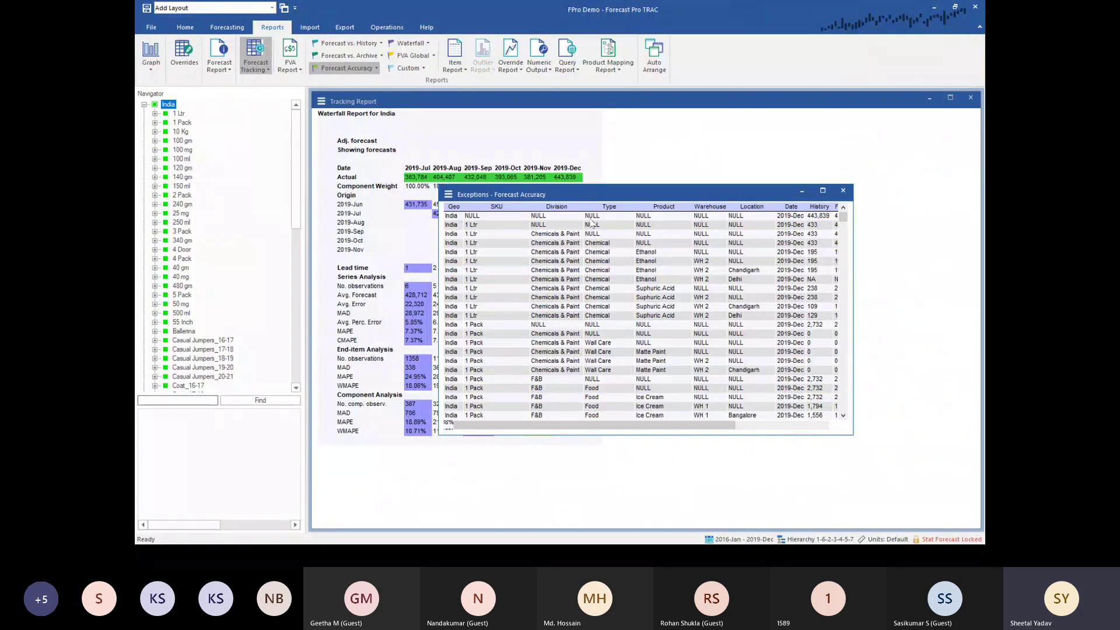
drag(439, 186, 306, 95)
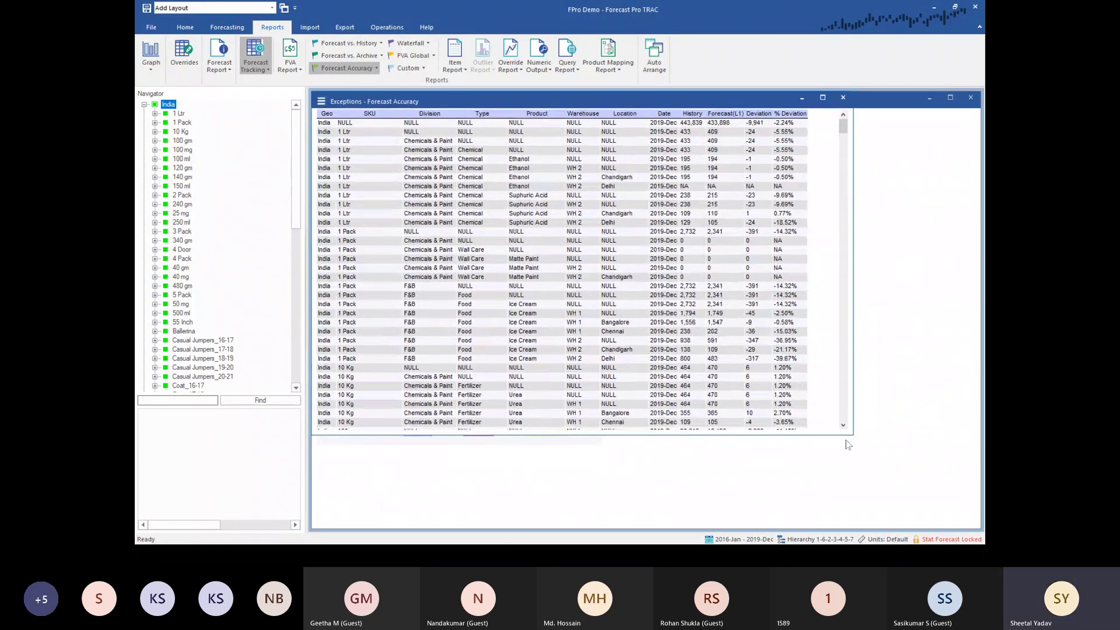
click(848, 438)
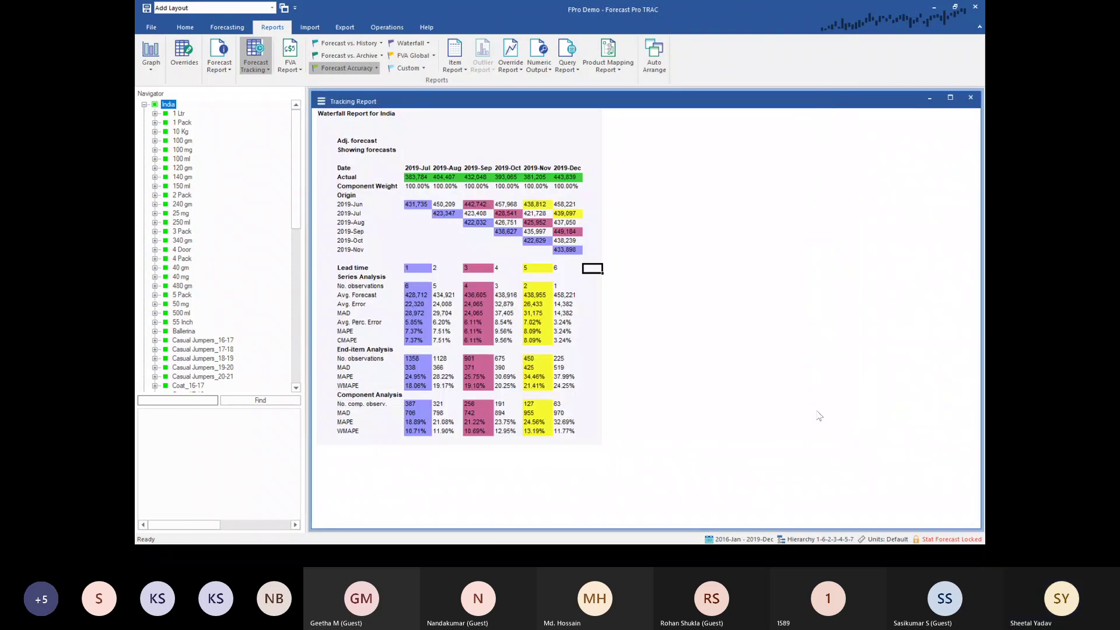
click(971, 100)
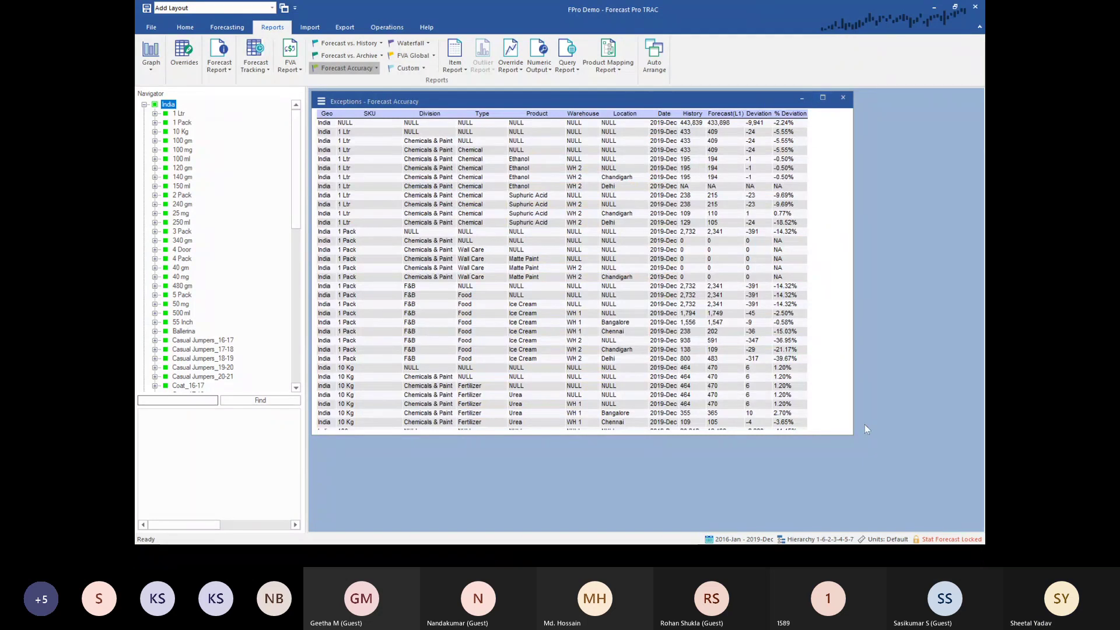
drag(849, 434, 982, 529)
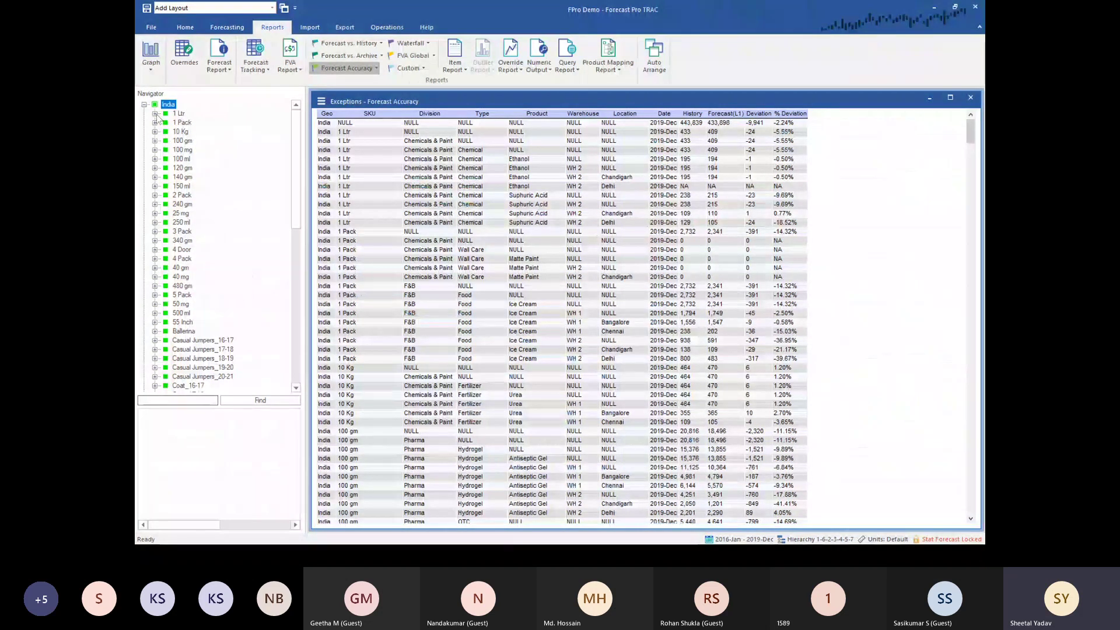
Check the 1 Ltr and 1 Pack rows, and enable column filters in the Forecast Accuracy report.
click(365, 131)
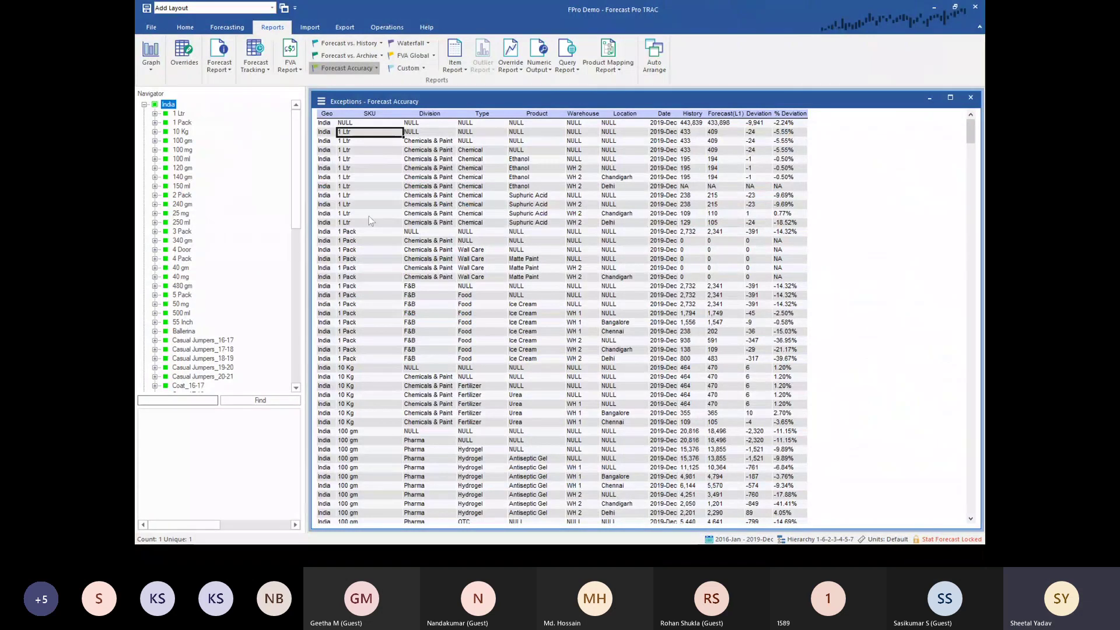
click(370, 241)
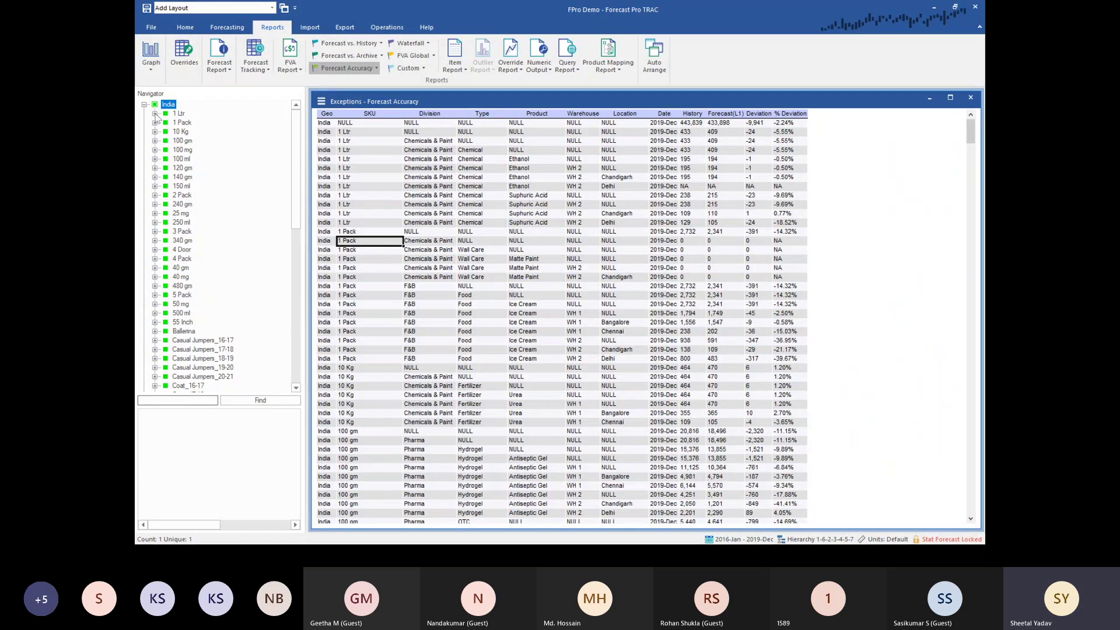
right_click(491, 116)
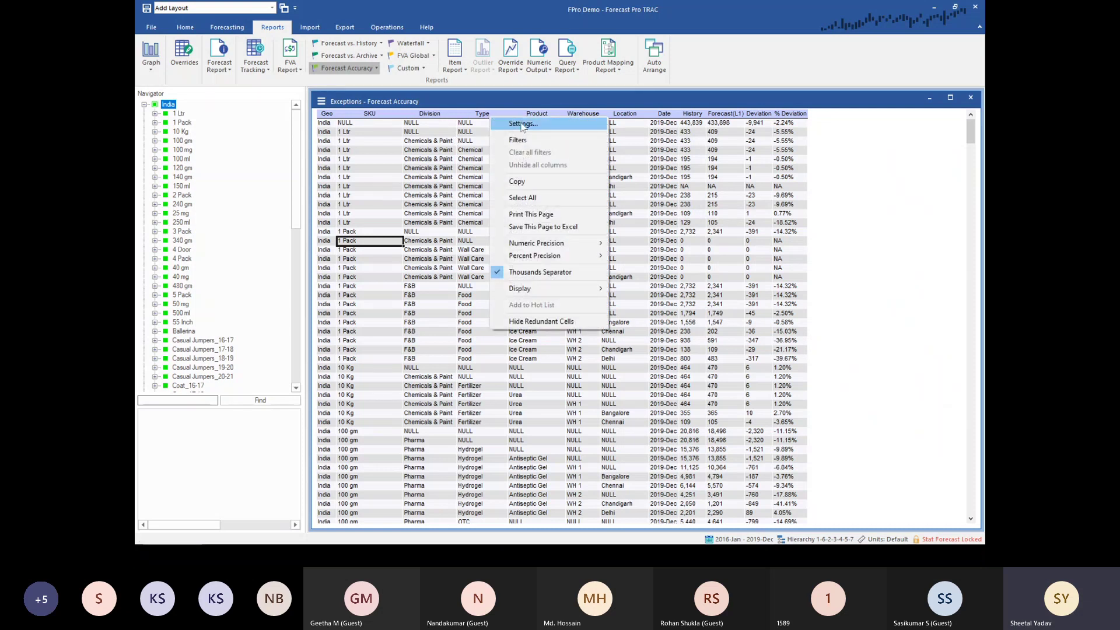
click(530, 229)
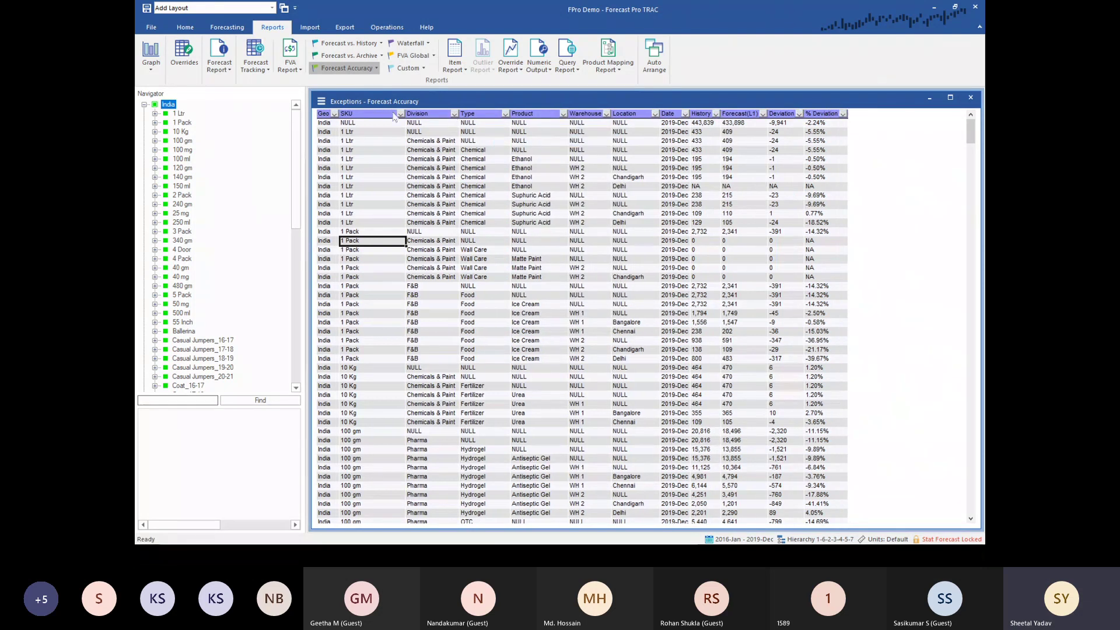
Filter the Division column to (NULL) only, so the report is limited to SKU-level and total rows.
click(368, 115)
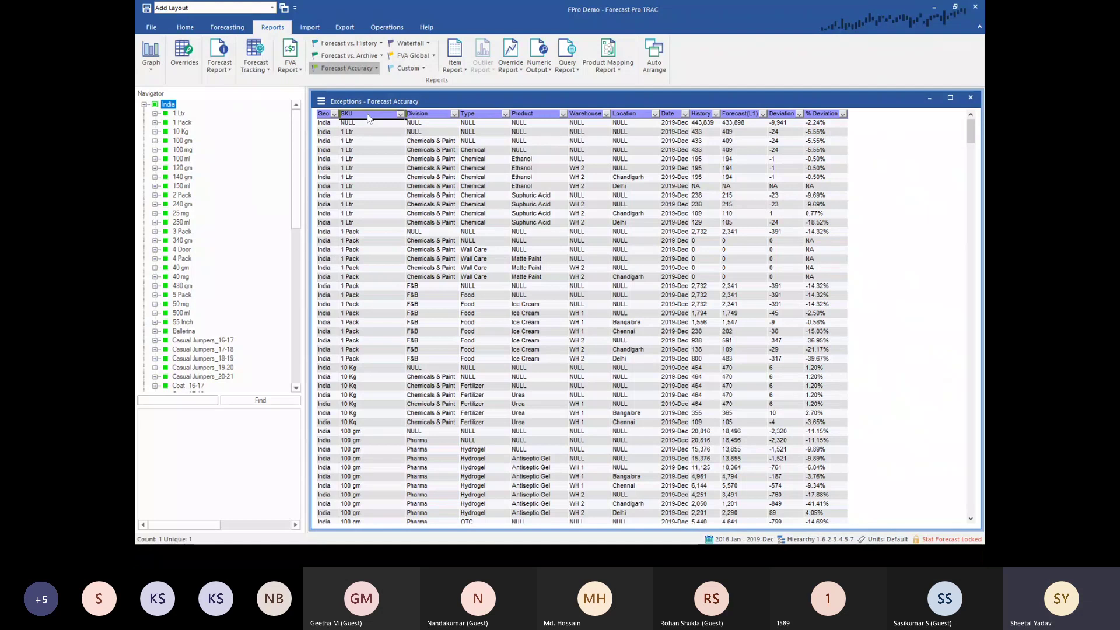
click(455, 115)
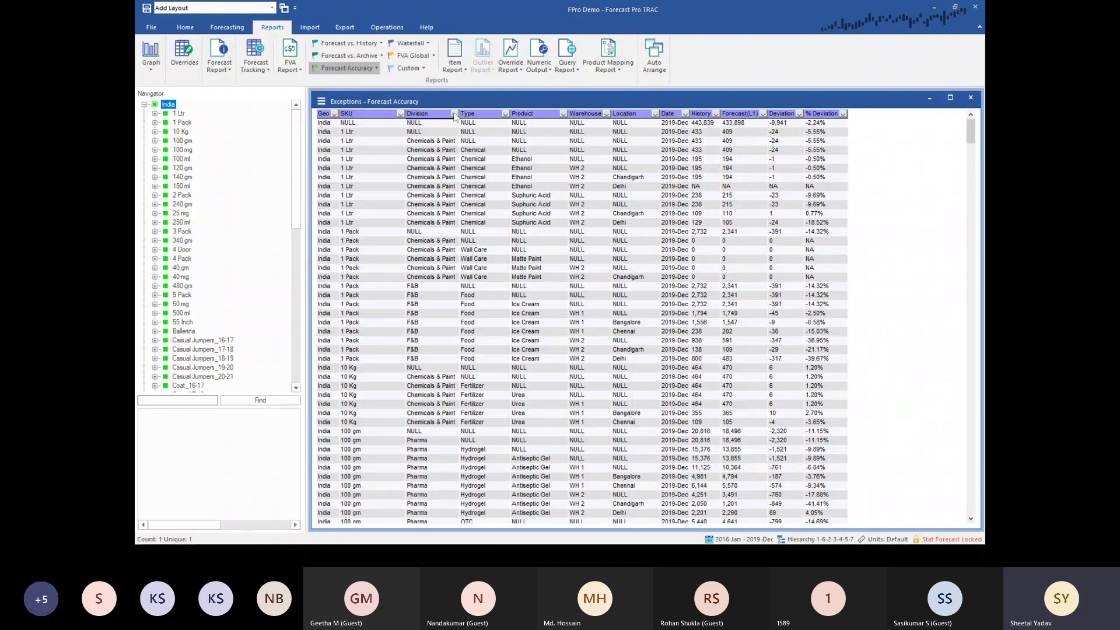
click(455, 115)
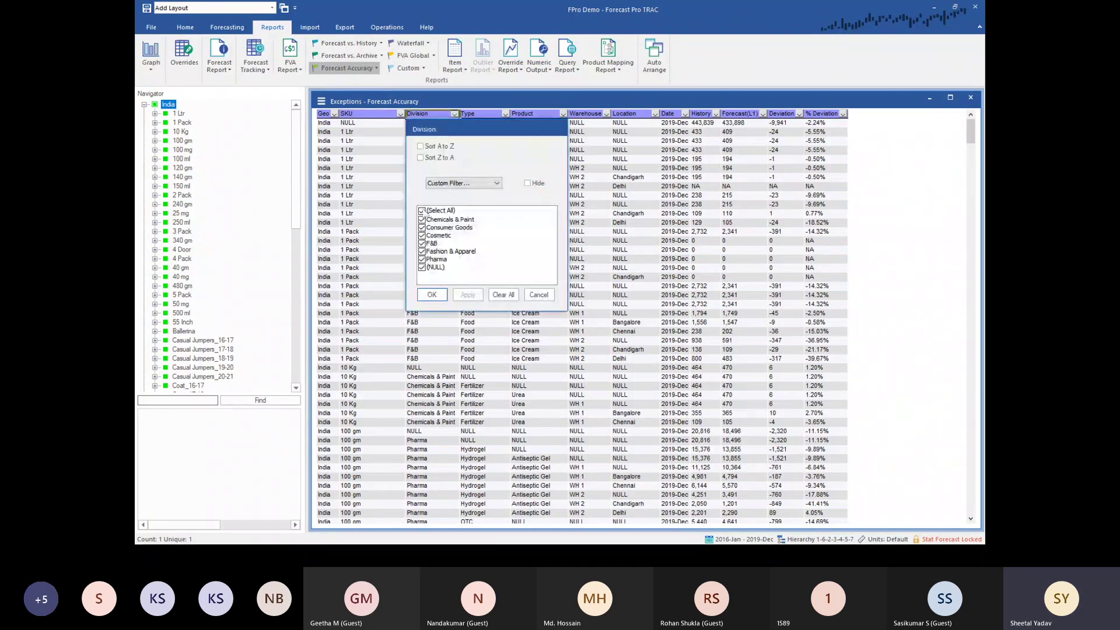
click(422, 211)
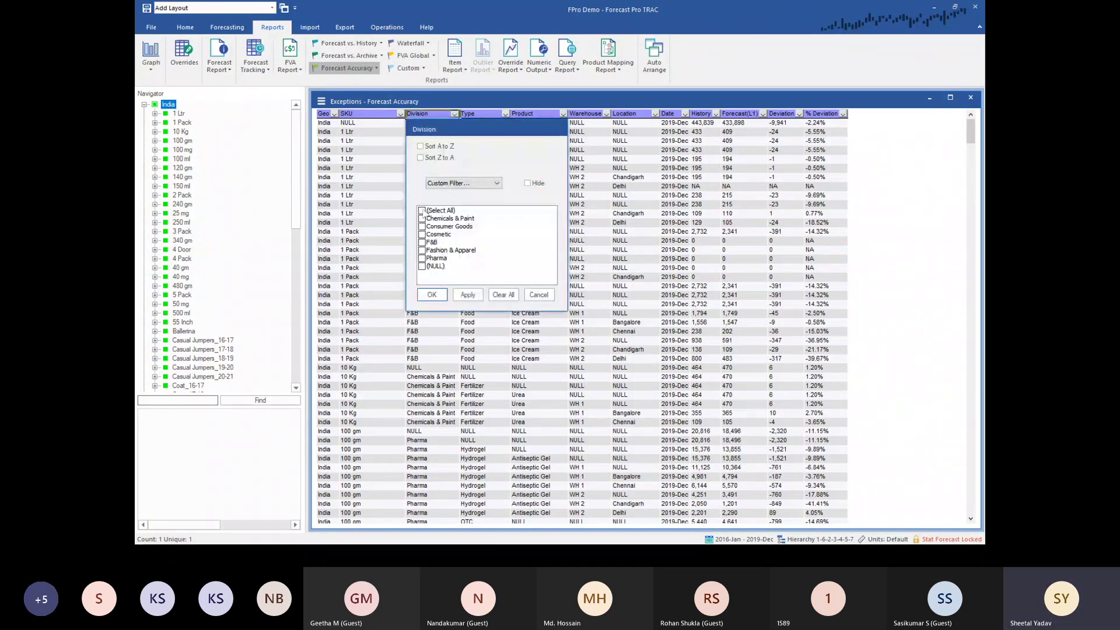
click(422, 268)
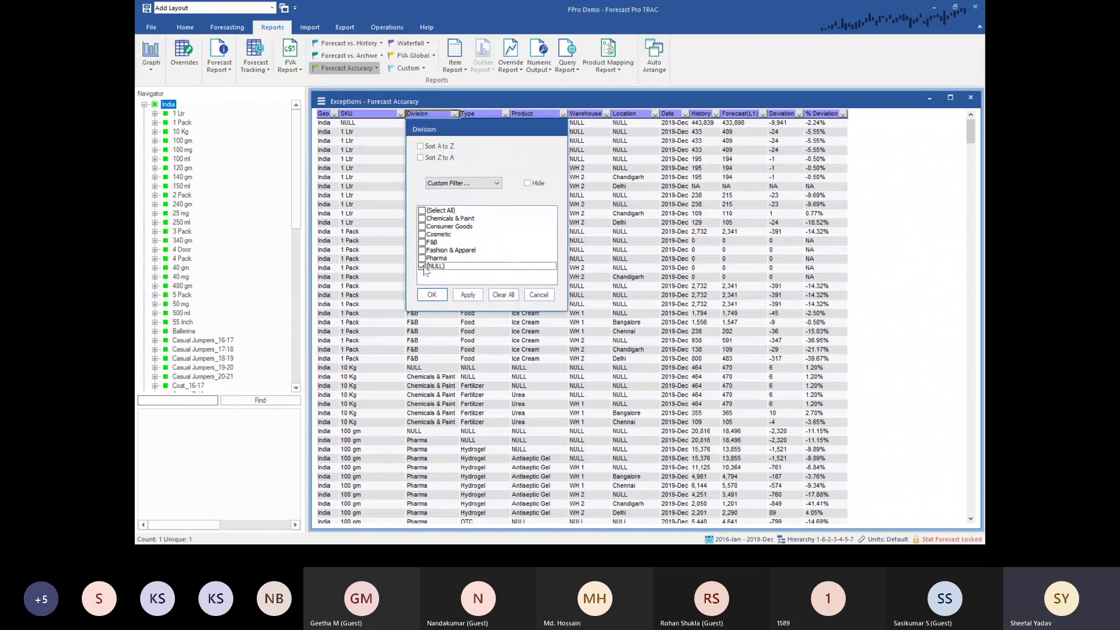
click(433, 296)
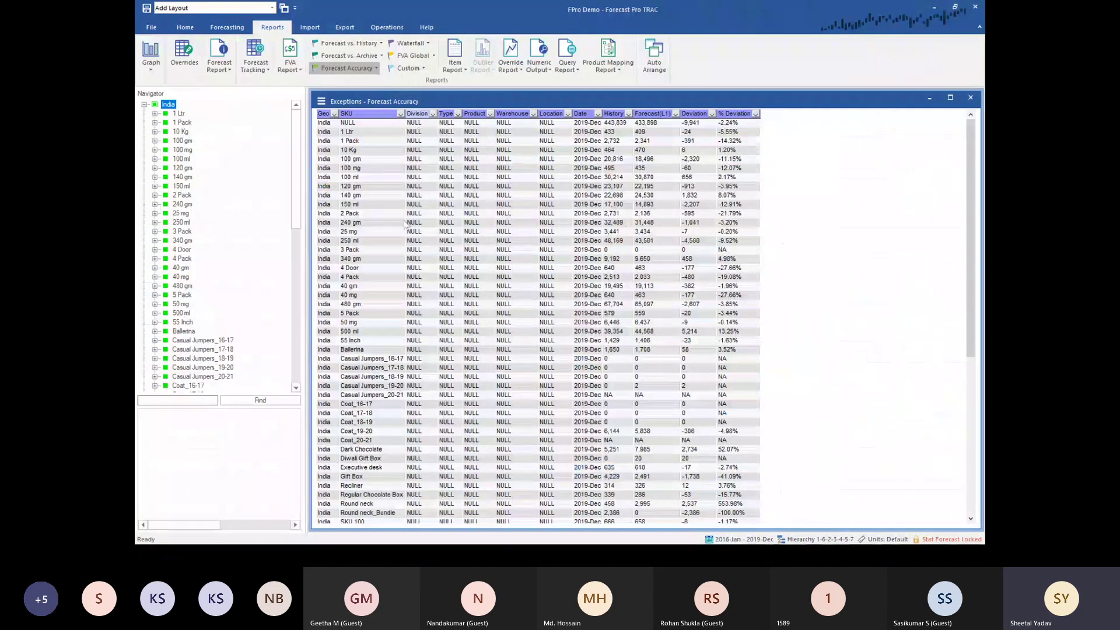
Exclude (NULL) from the SKU column filter to remove the India total row.
click(400, 114)
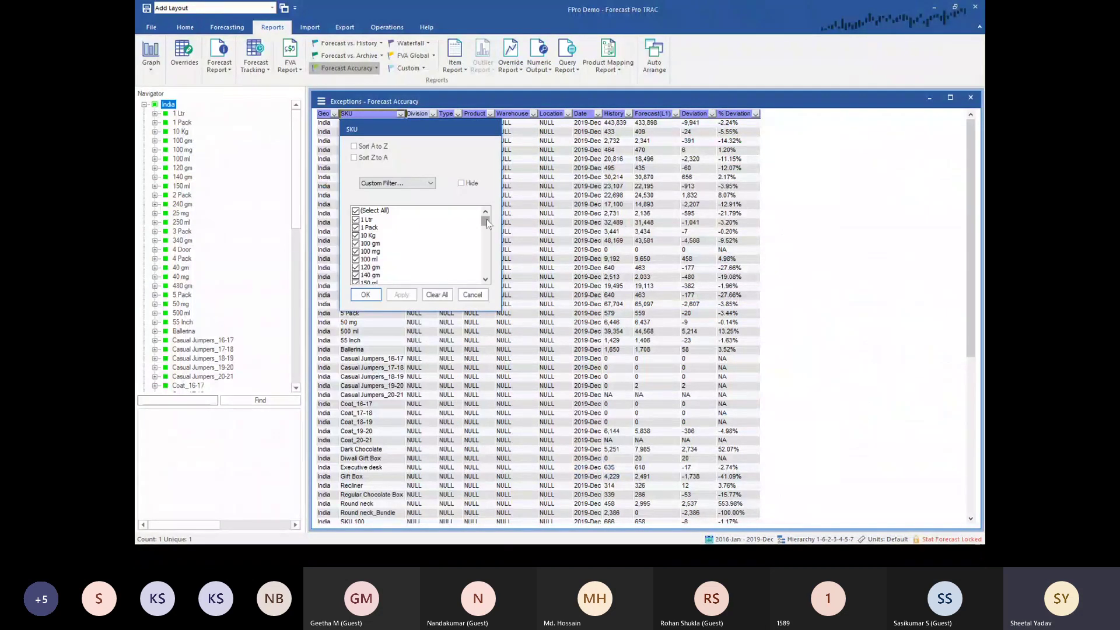
drag(486, 219, 486, 270)
click(355, 275)
click(365, 295)
click(351, 125)
click(327, 124)
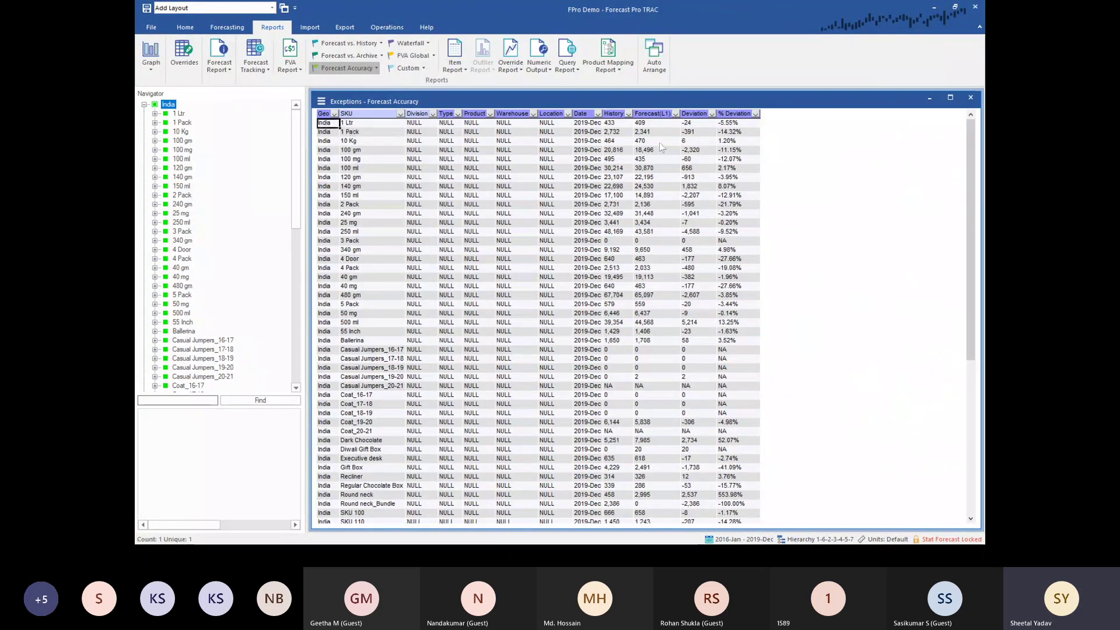
Examine 1 Ltr's 2019-Dec history against its lead time 1 forecast, and check the division beneath 1 Ltr in the hierarchy.
click(656, 113)
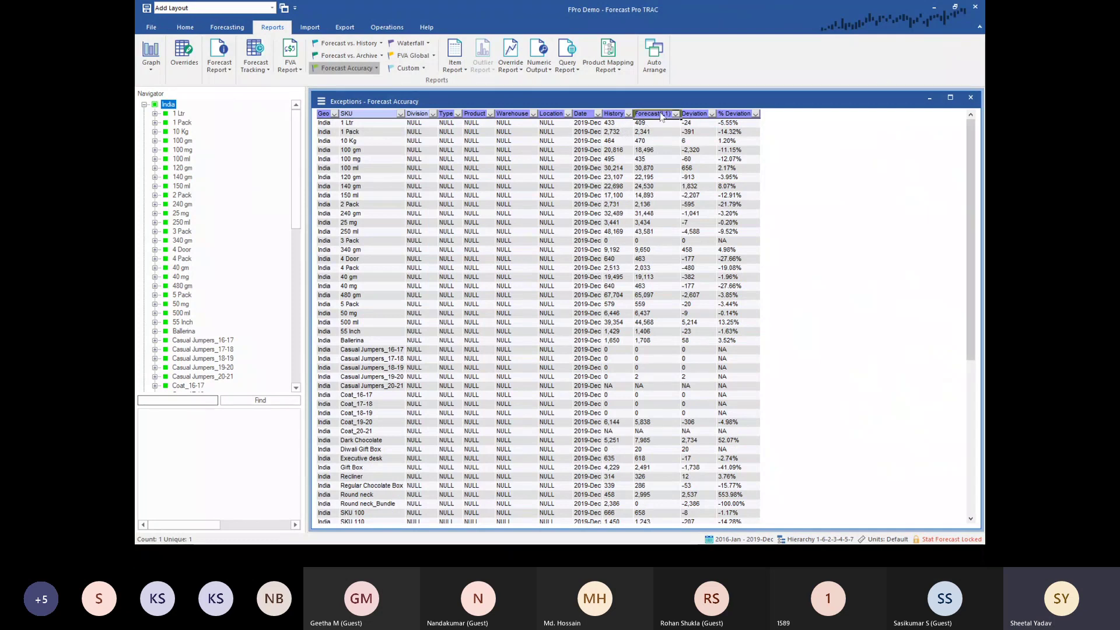
click(620, 123)
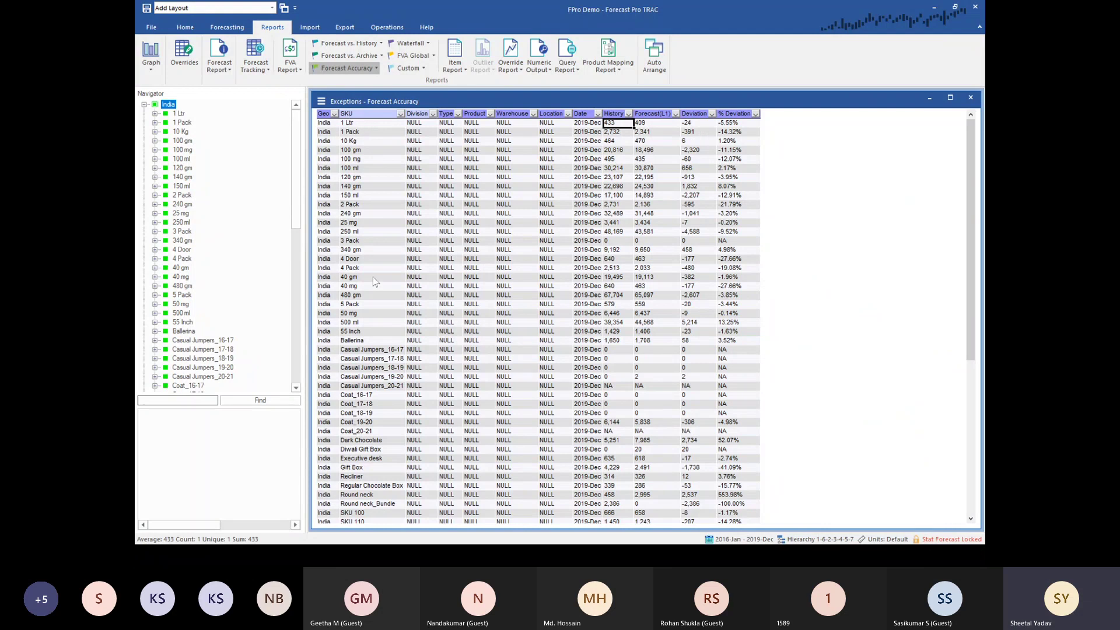
click(155, 113)
click(154, 114)
click(155, 114)
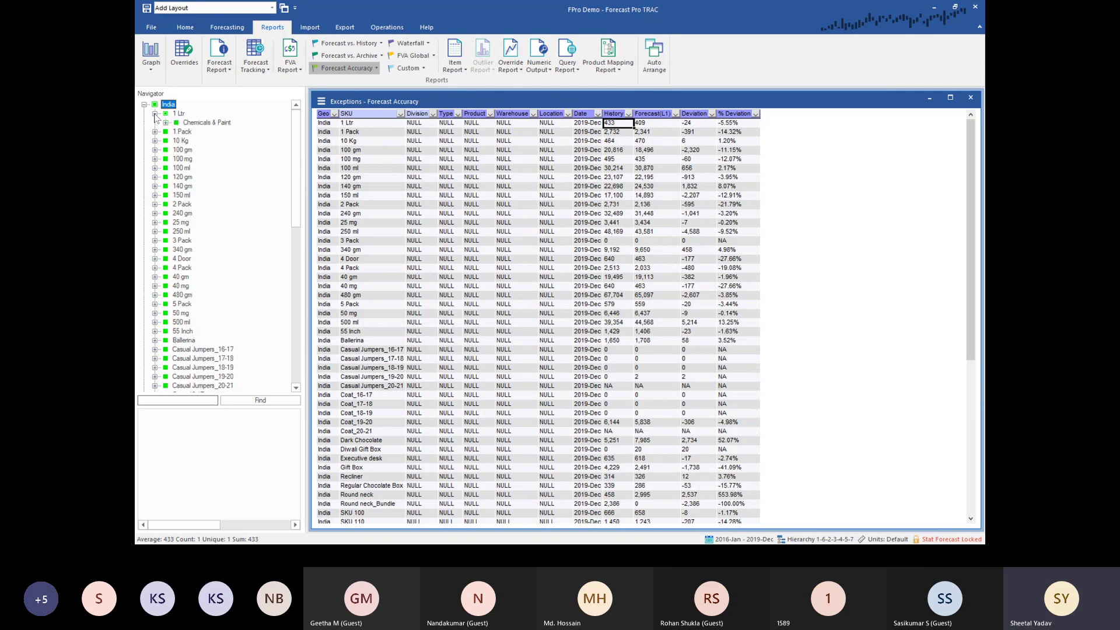
click(155, 114)
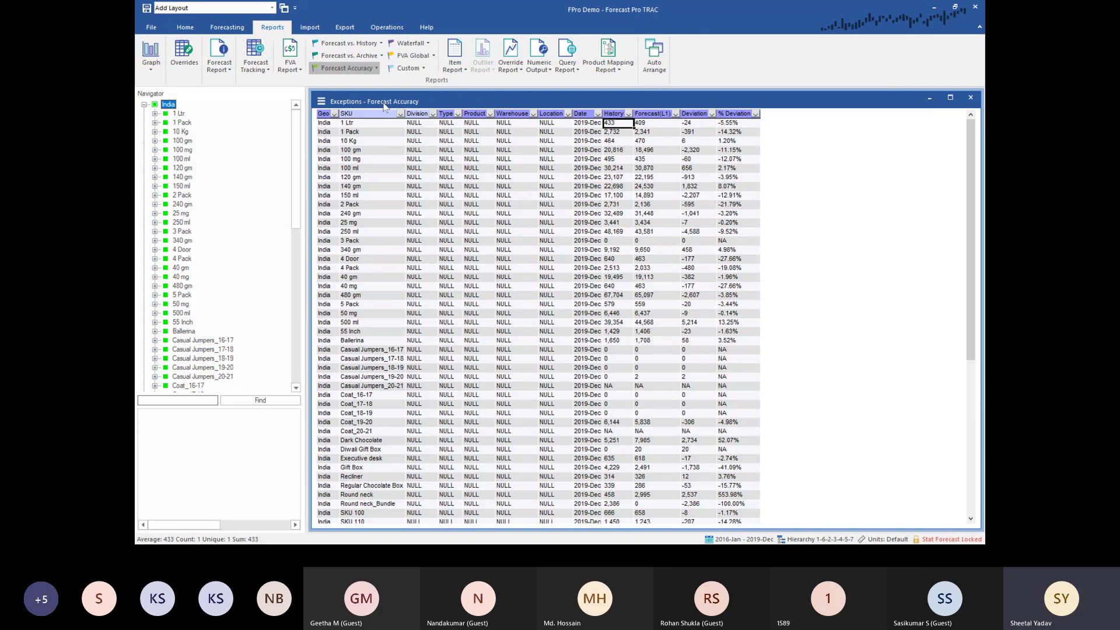
click(587, 124)
click(618, 125)
click(651, 124)
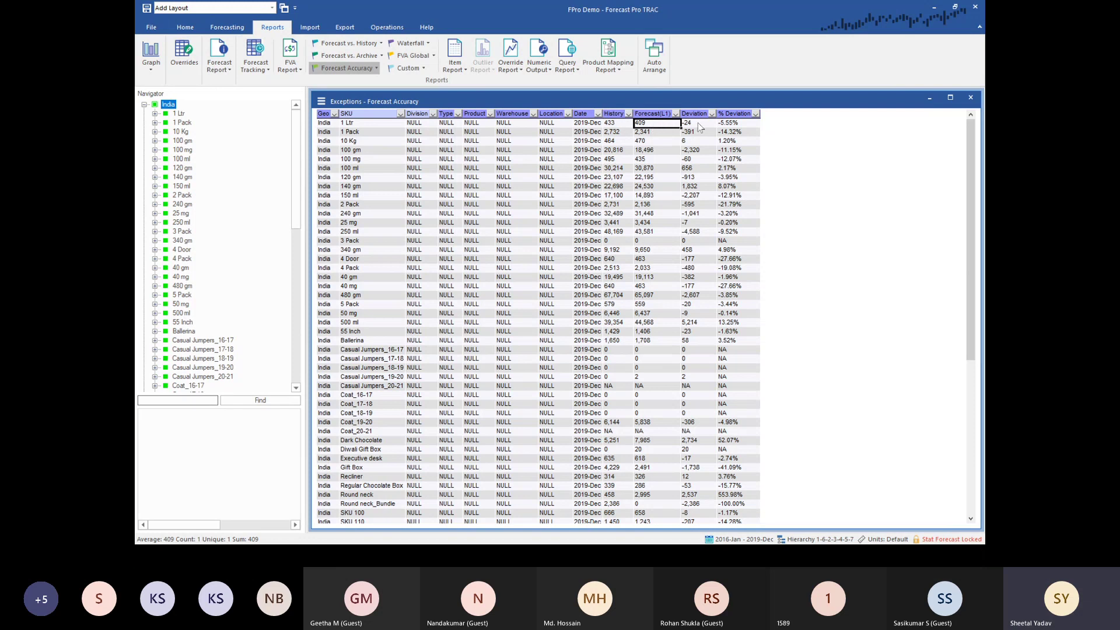
Open the Forecast Accuracy Report settings, move the dialog clear of the data, and switch back to the Forecast Accuracy Report slide.
right_click(588, 183)
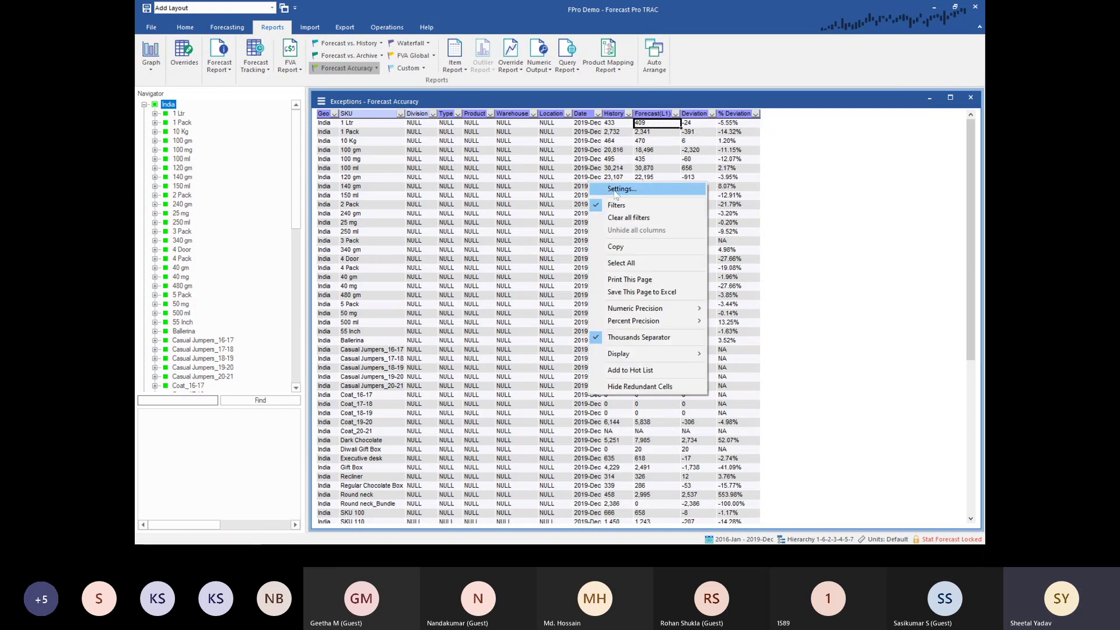
click(616, 190)
drag(564, 169, 710, 219)
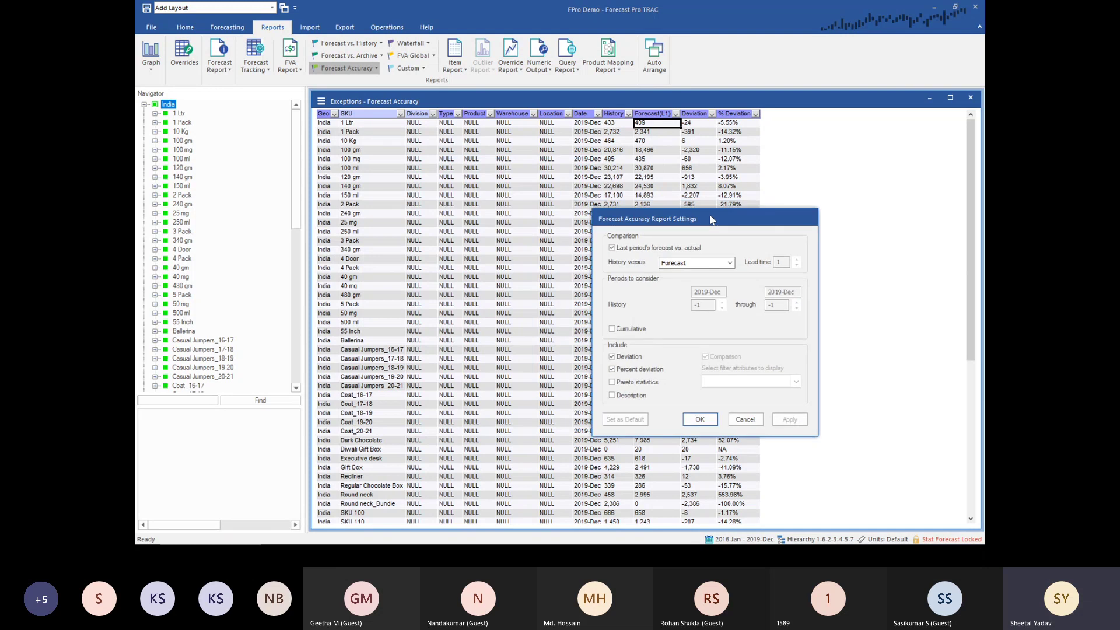
key(alt+Tab)
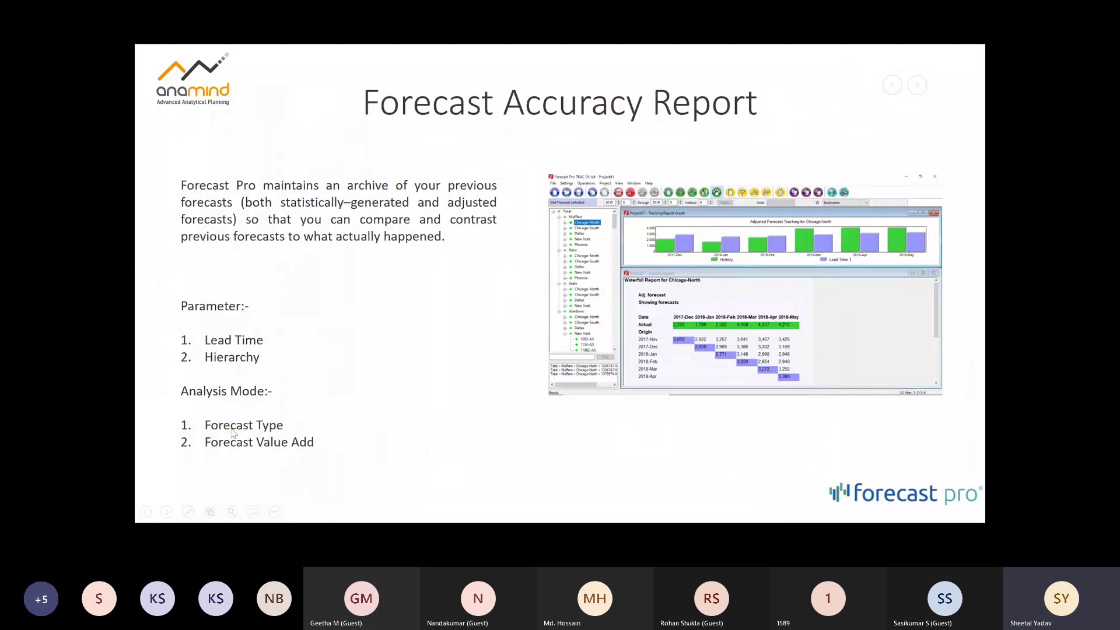
Back in the FPro Demo project, add Stat. Forecast to the accuracy report's history comparison and disable Last period's forecast vs. actual.
key(alt+Tab)
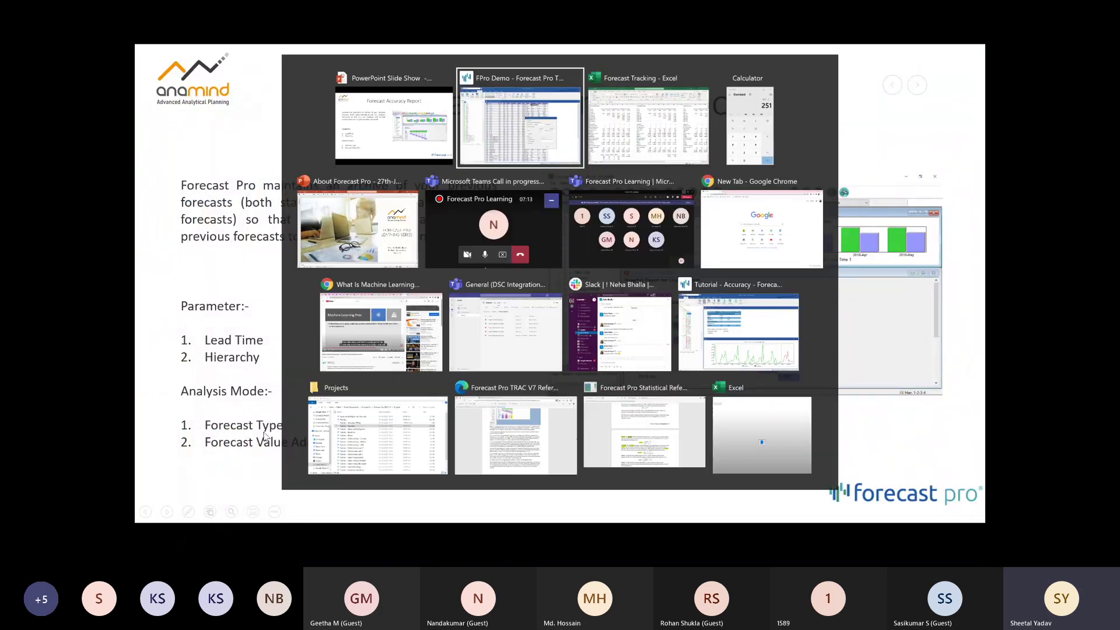
click(730, 263)
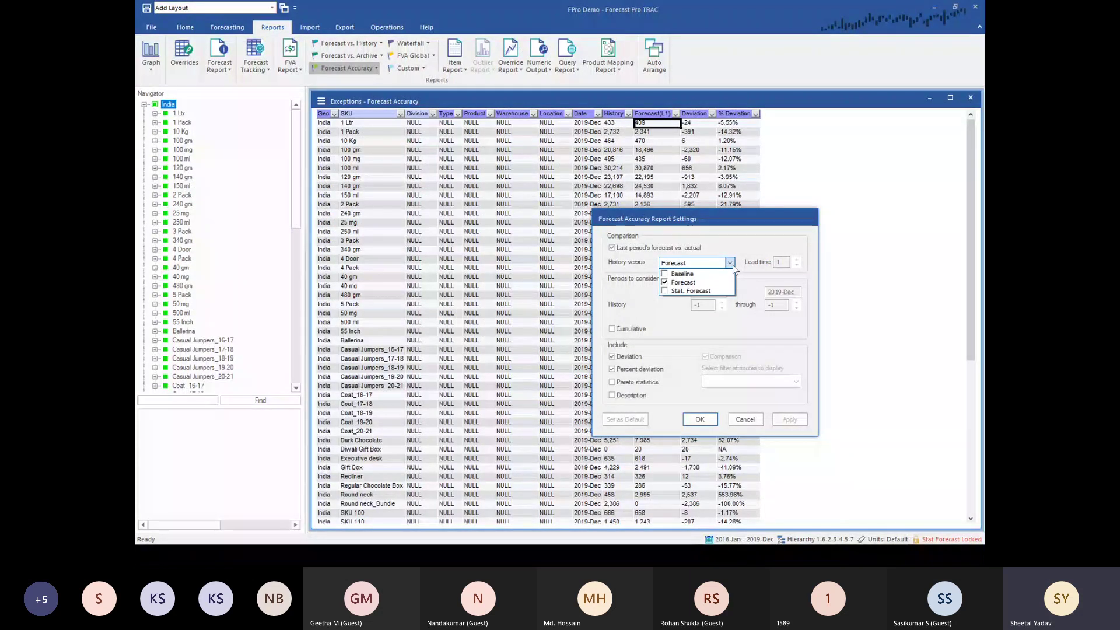
click(665, 292)
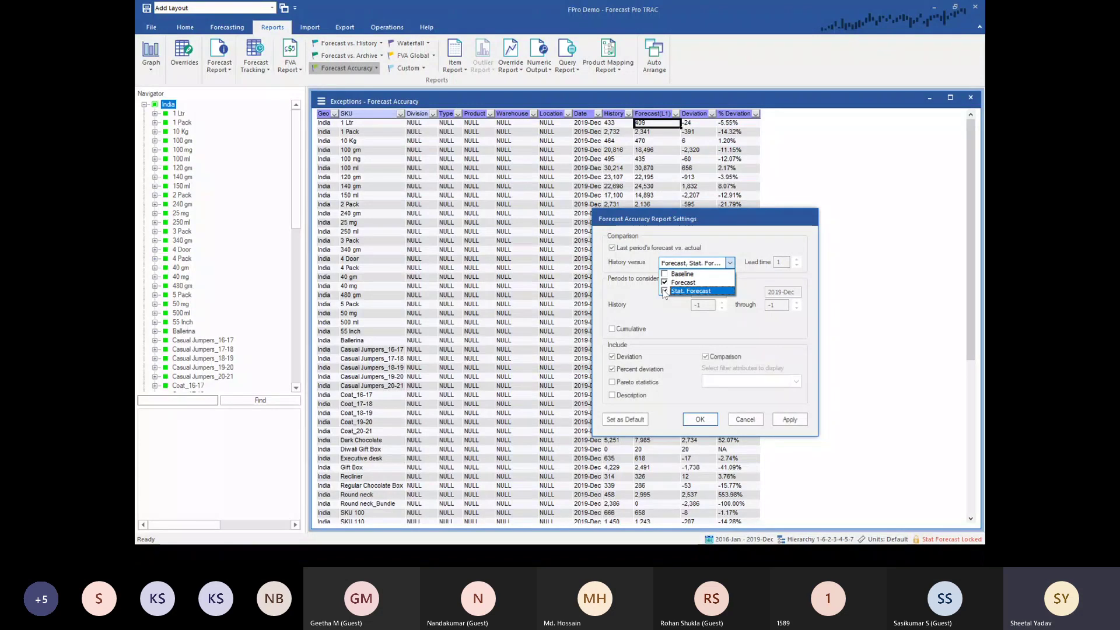
click(626, 257)
click(629, 248)
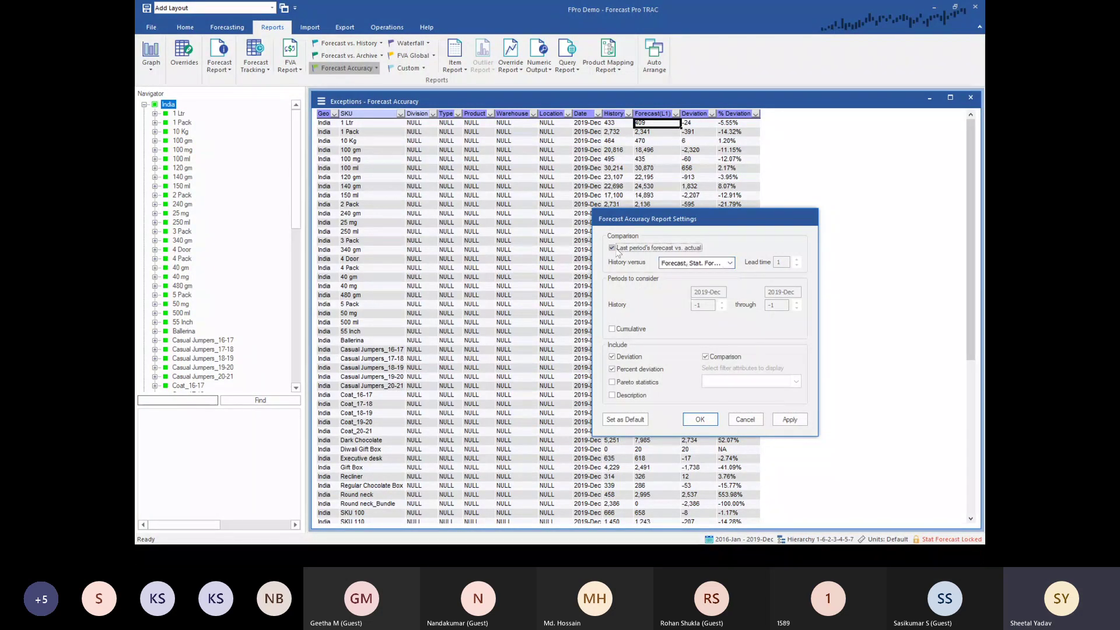
Set the report's lead time to 2, enable Cumulative, and apply the settings.
click(797, 259)
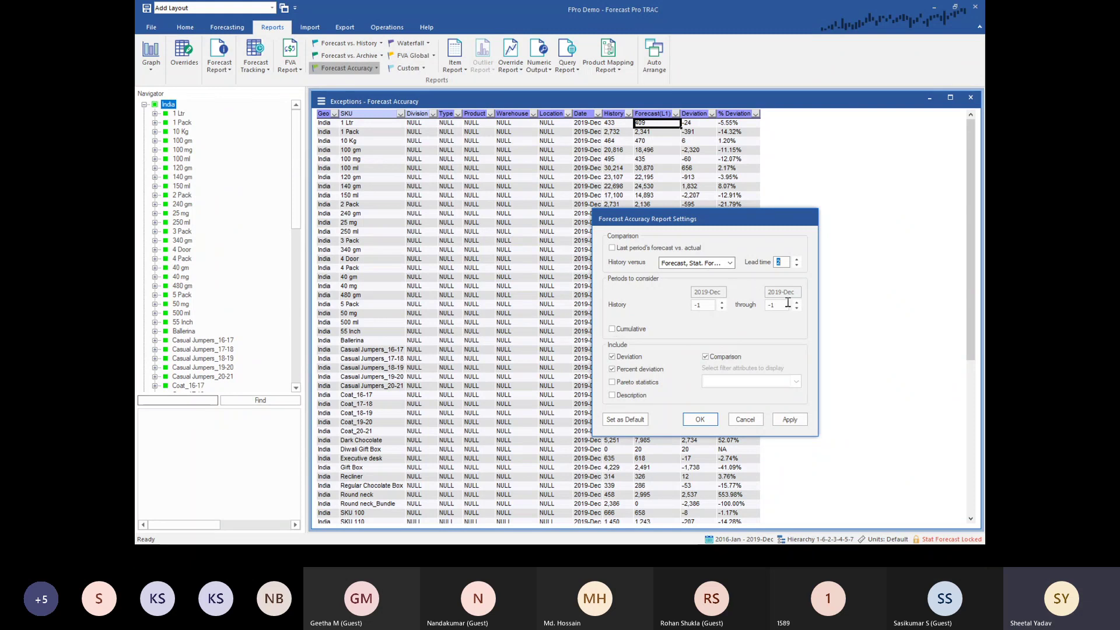
double_click(778, 262)
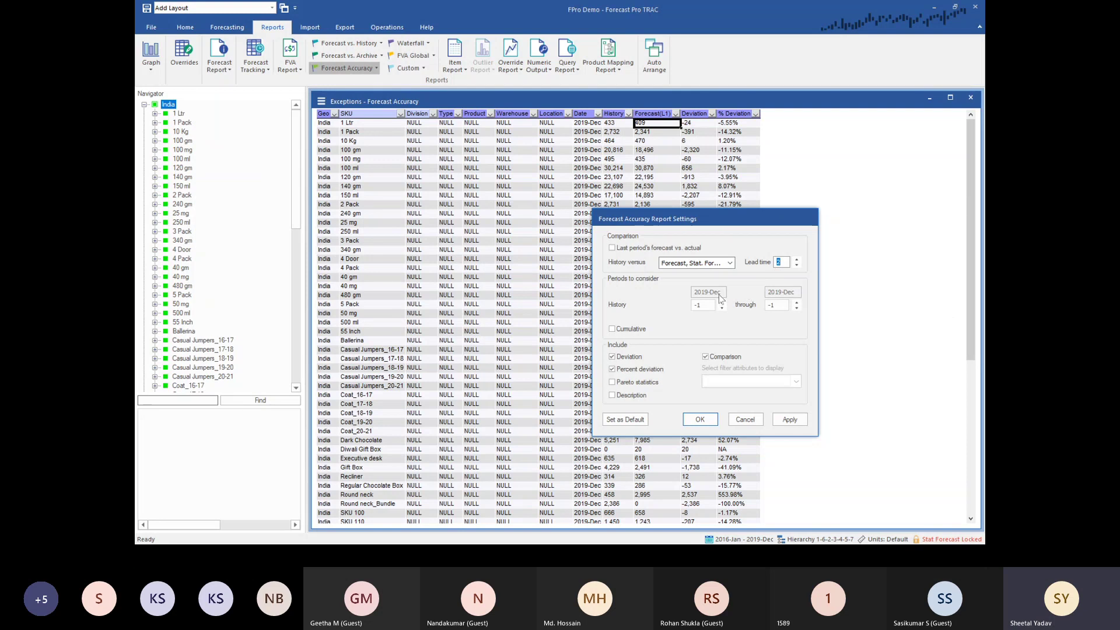
click(612, 329)
click(700, 419)
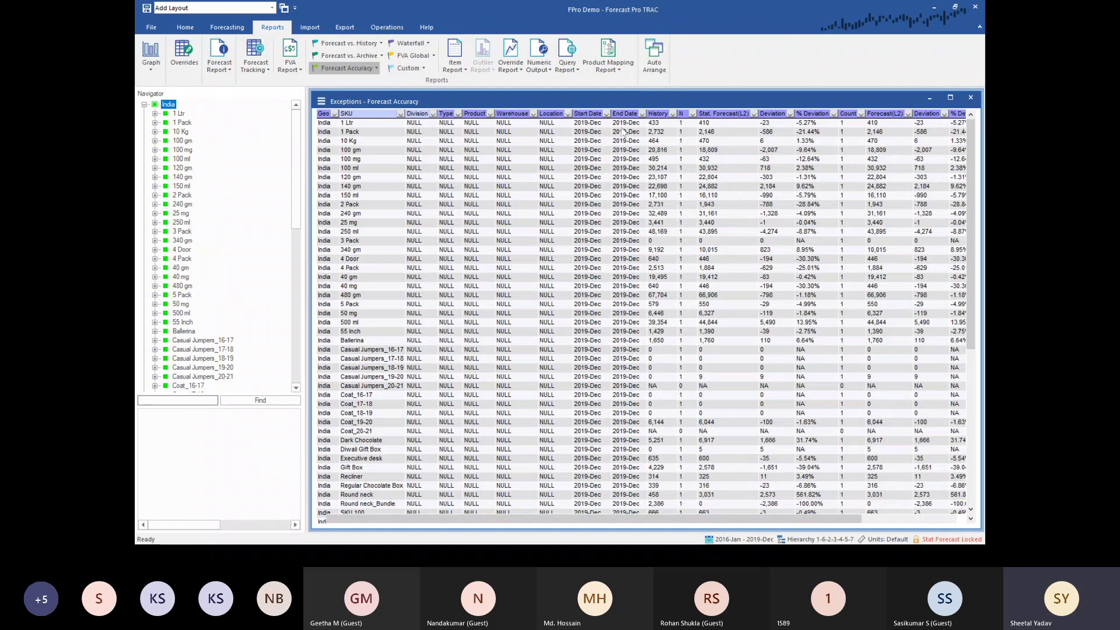
Extend the accuracy report's history range to run from -6 (2019-Jul) through -1 and apply it.
click(592, 123)
click(627, 123)
right_click(627, 123)
click(732, 179)
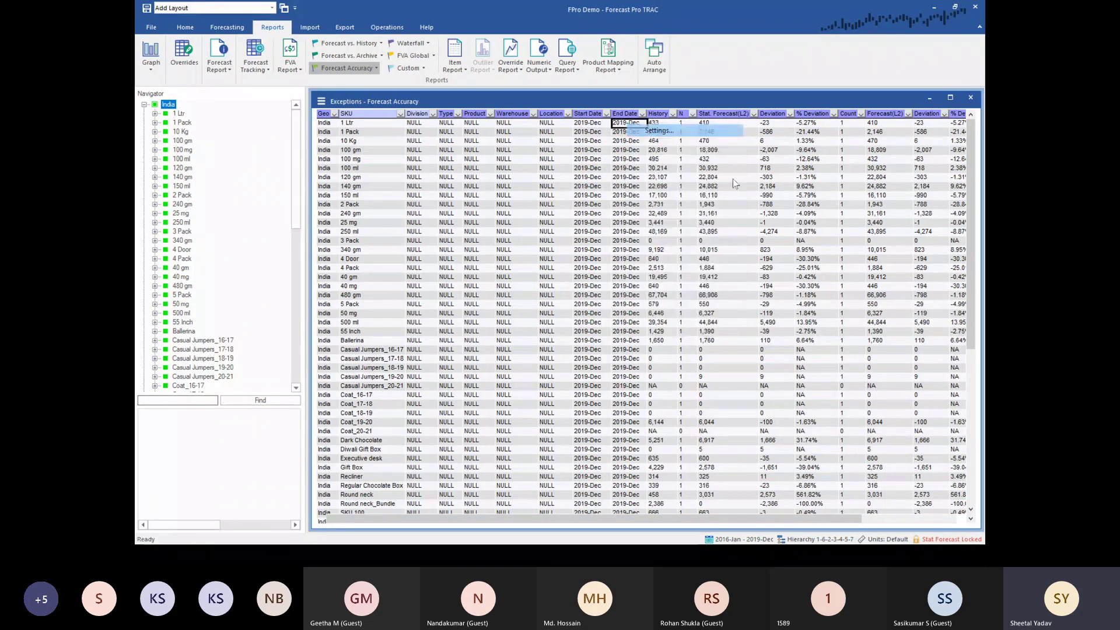
click(577, 258)
click(576, 258)
click(577, 258)
click(576, 259)
click(576, 258)
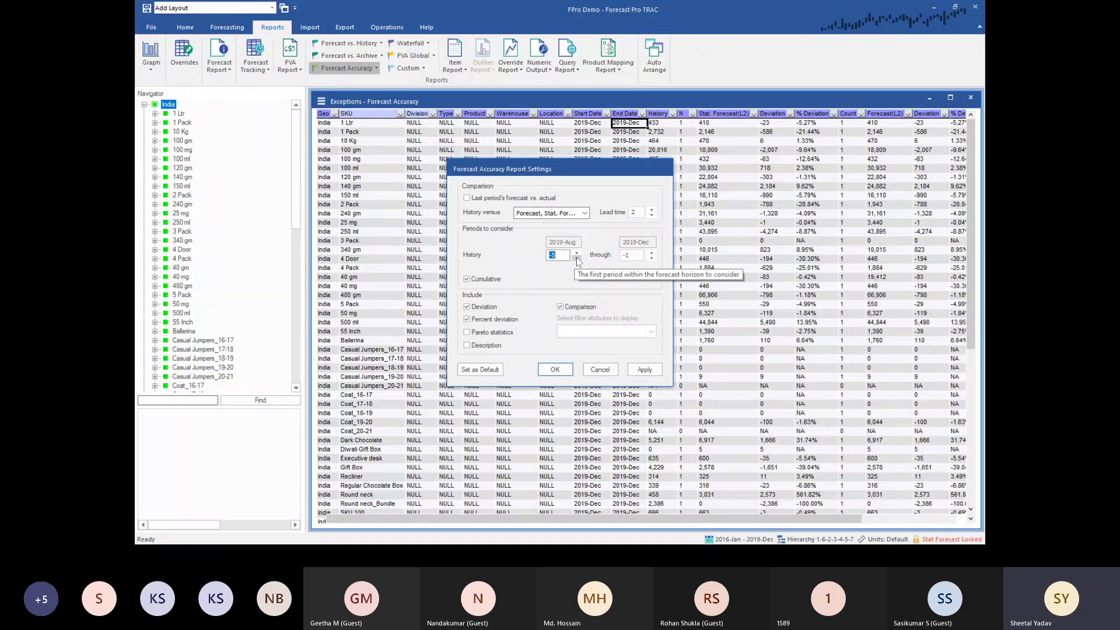
click(554, 370)
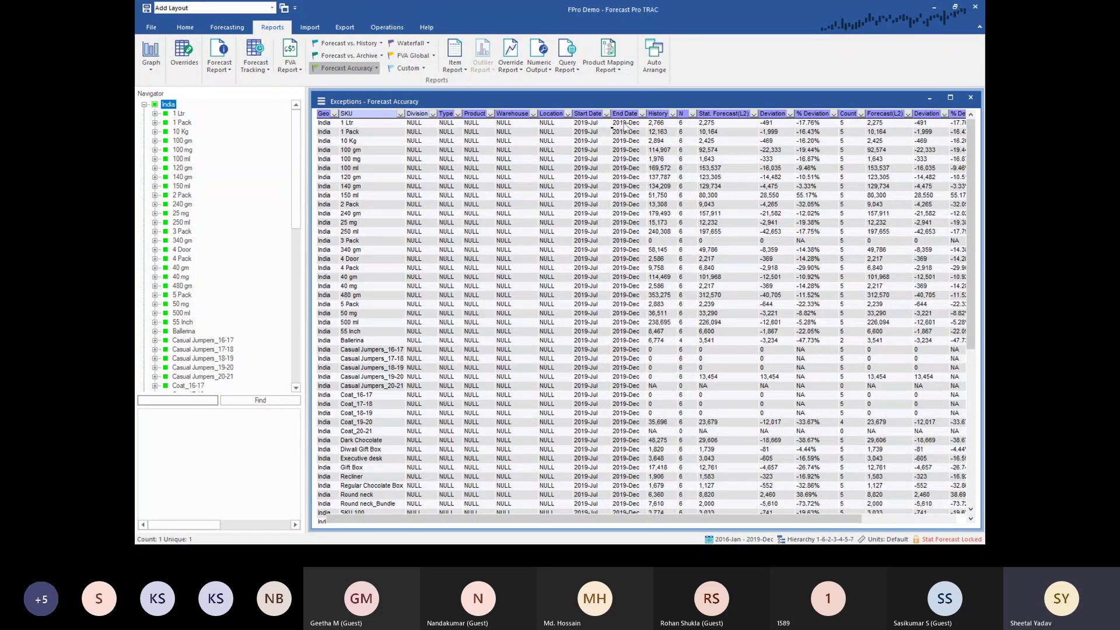
Examine 1 Ltr's cumulative history, period count N, lead time 2 statistical forecast and deviation in the accuracy report.
click(665, 124)
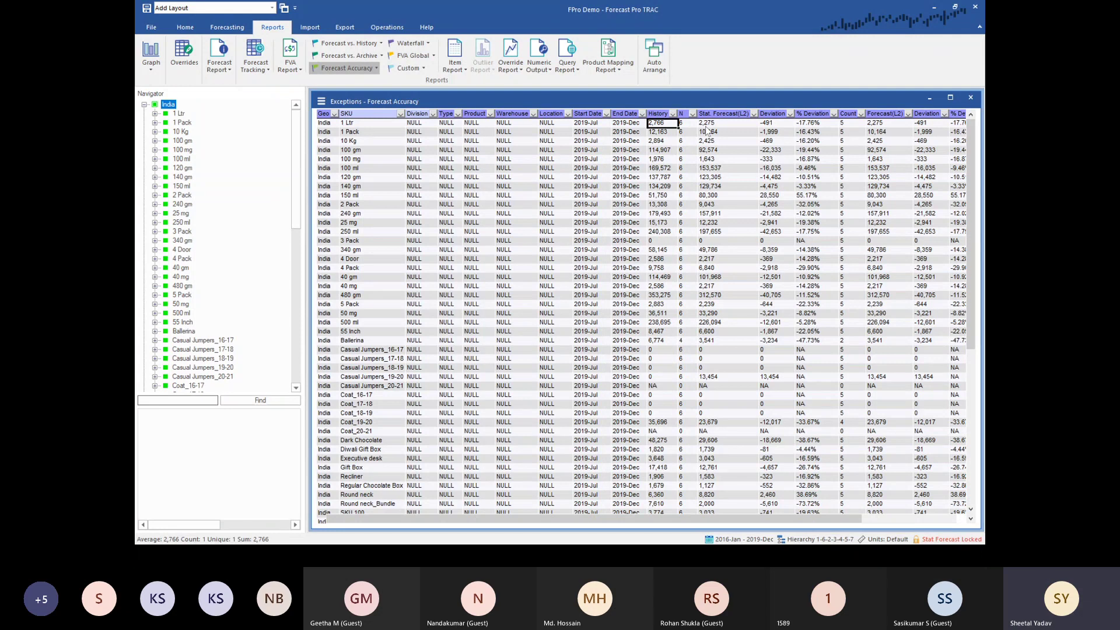
click(682, 124)
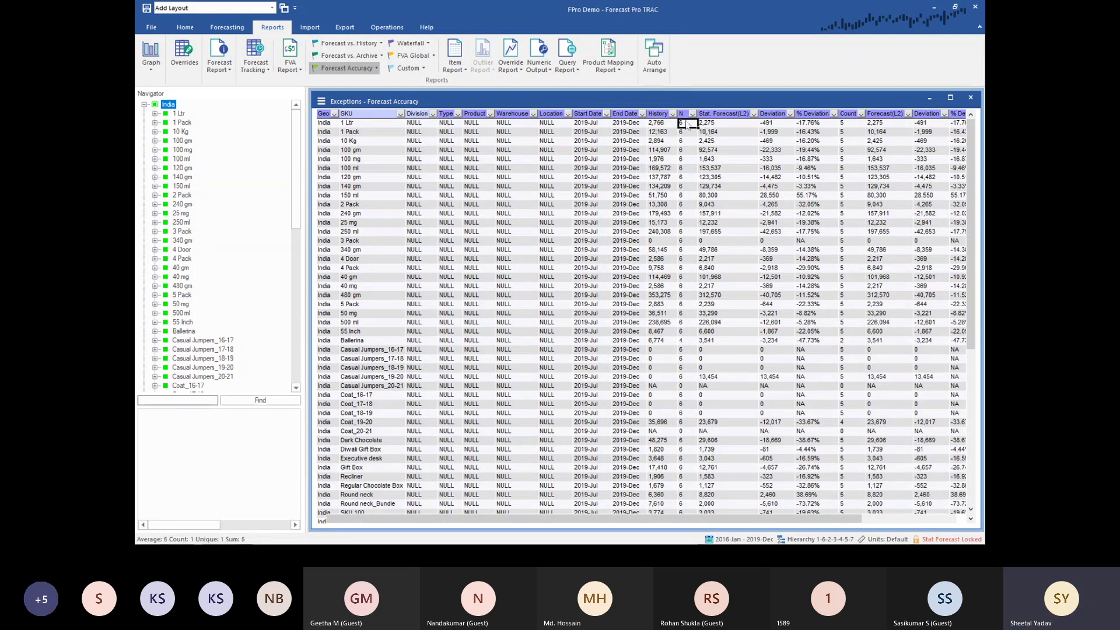
scroll(688, 234, down, 10)
scroll(686, 236, up, 10)
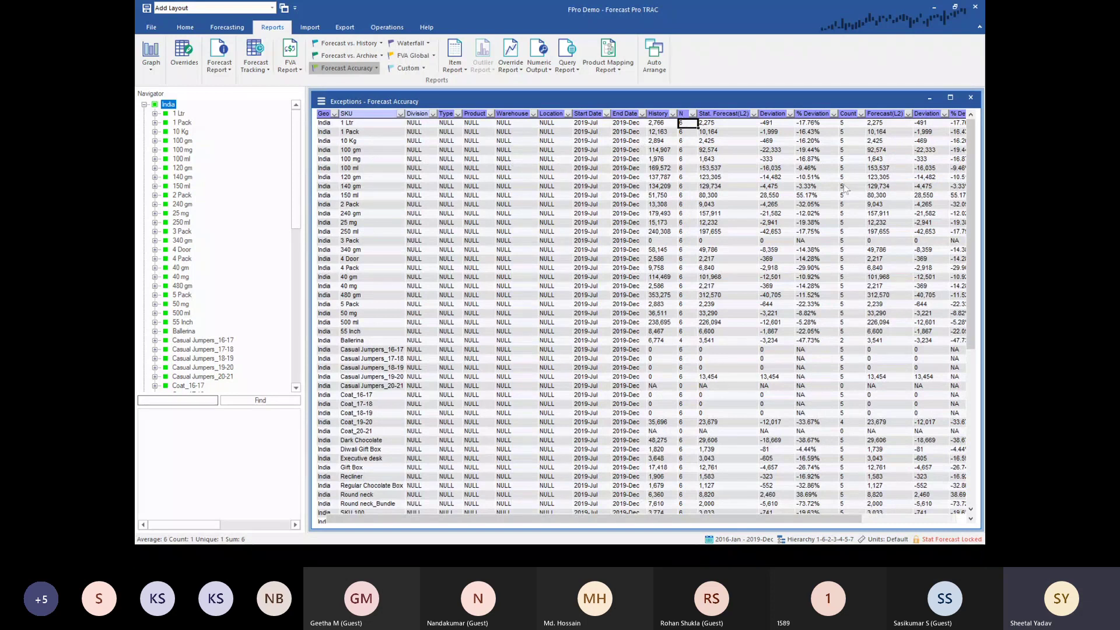
click(726, 125)
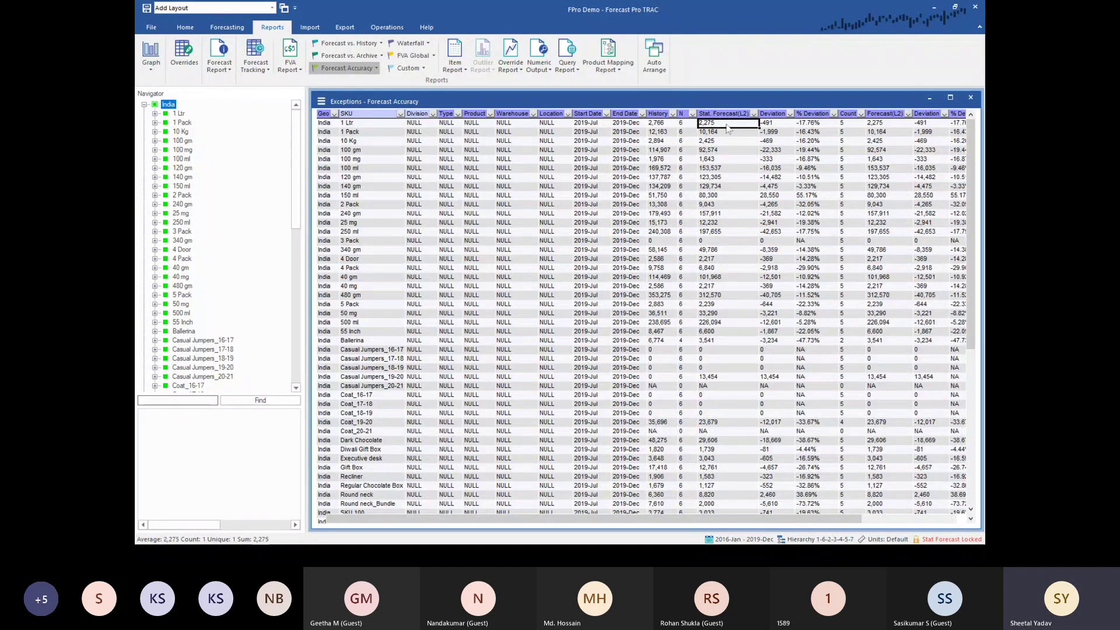
click(780, 126)
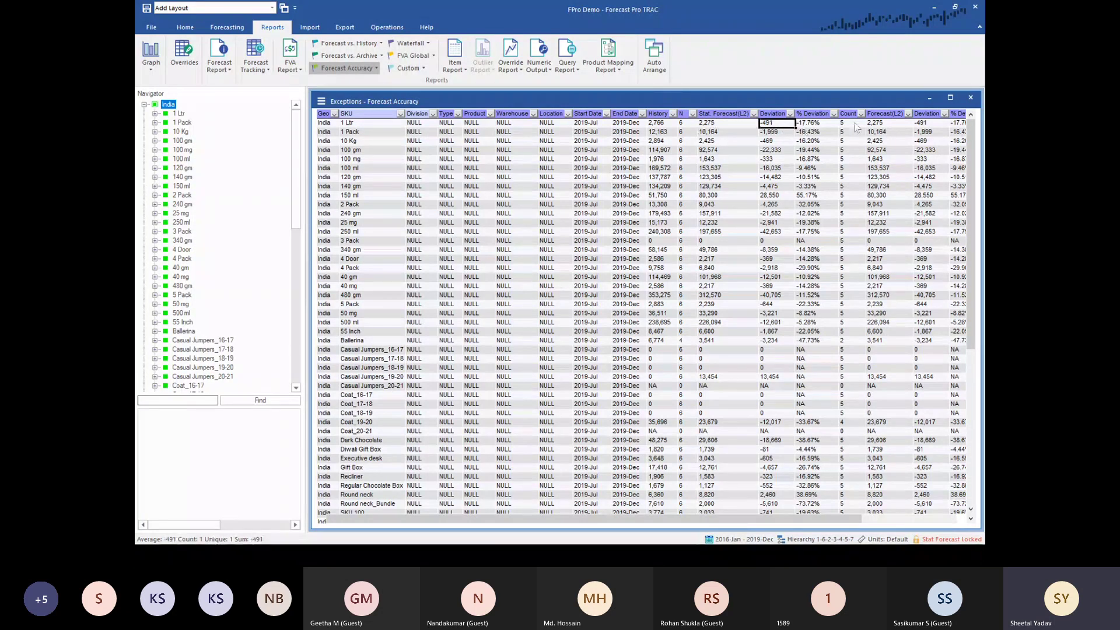
right_click(646, 139)
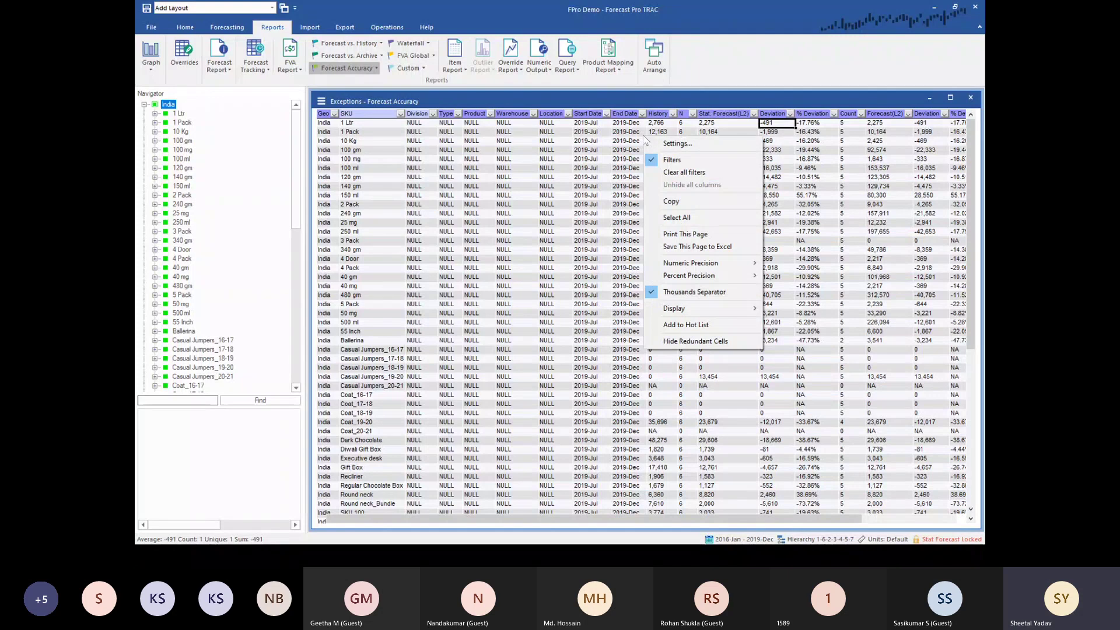
click(584, 152)
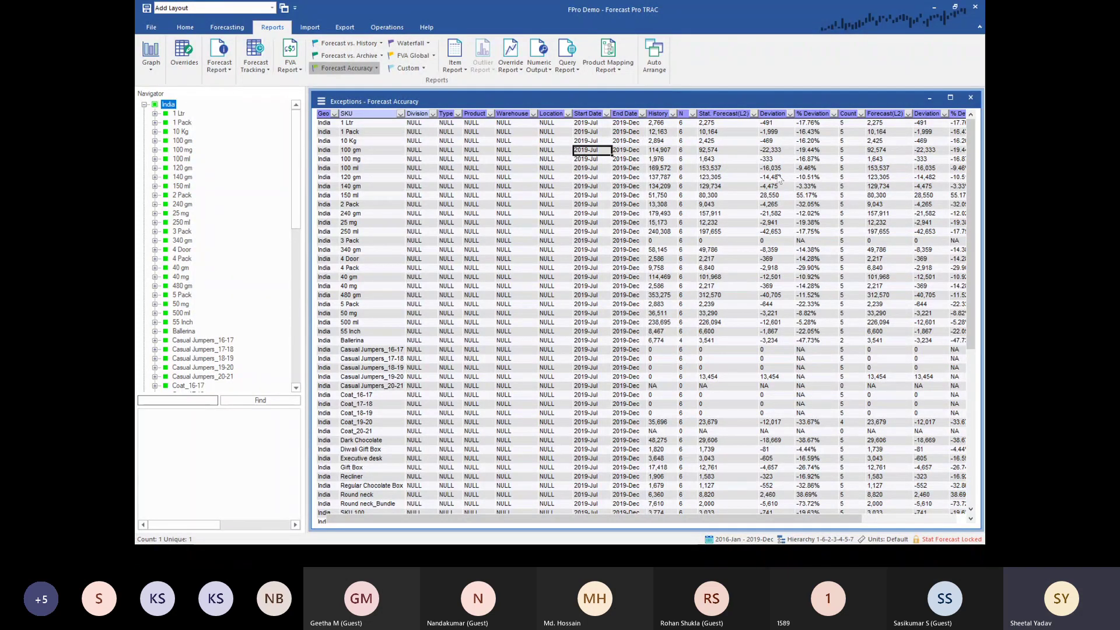
Turn off Cumulative in the report settings, and check which months the Date column filter offers without changing it.
right_click(686, 179)
click(713, 187)
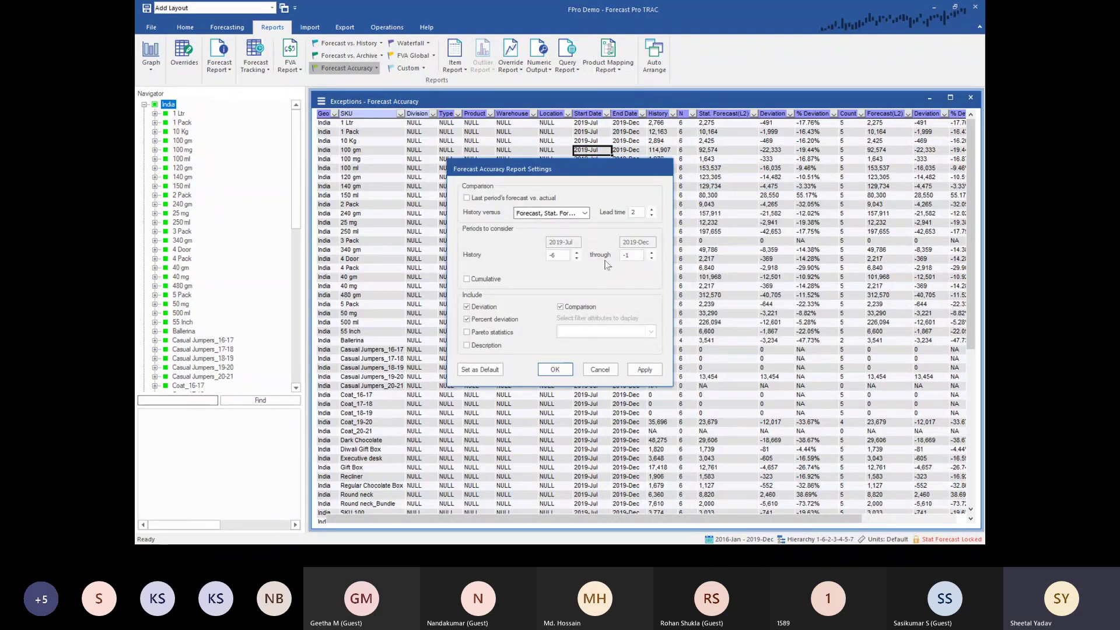
click(546, 369)
click(598, 114)
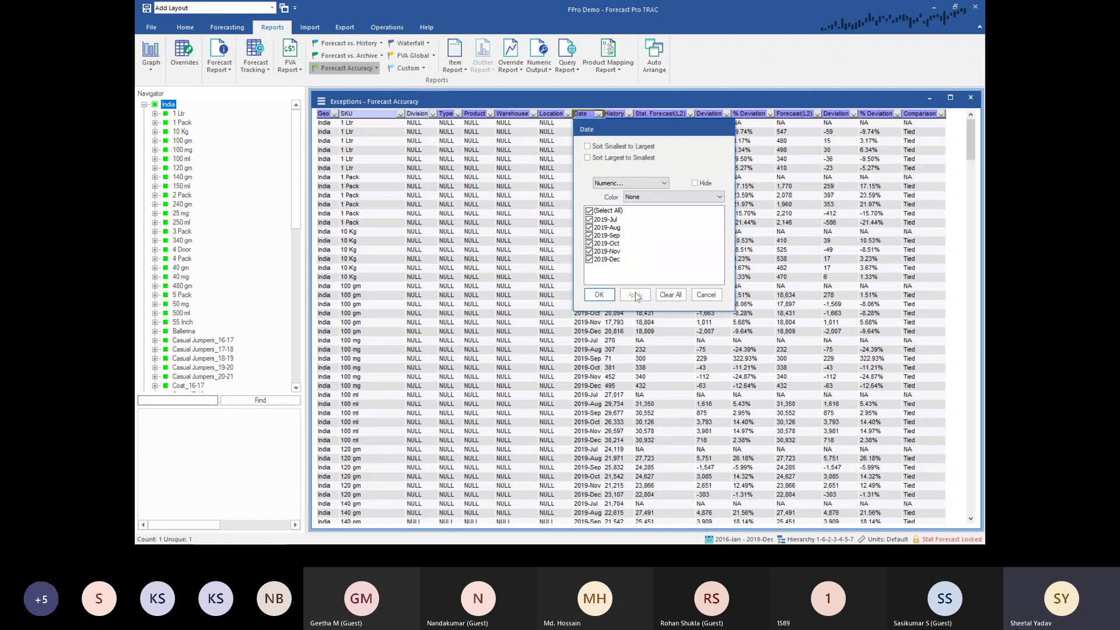
click(706, 294)
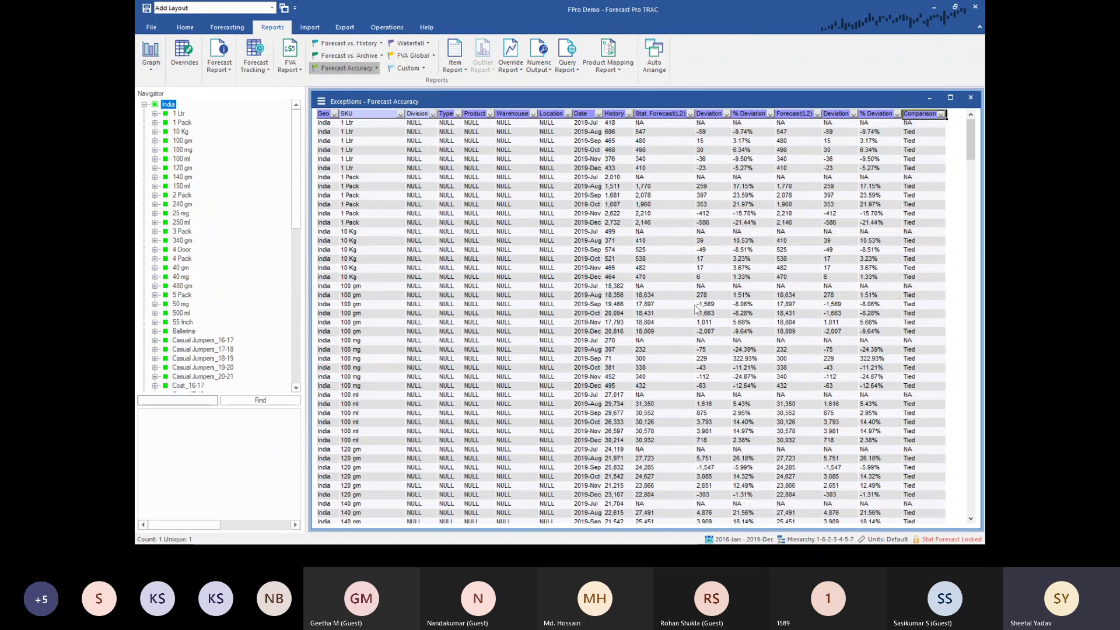
Switch to the Tutorial - Accuracy project and select item CH-20-01 under Cakes > Food-King.
key(alt+Tab)
key(alt+Tab)
key(alt+Tab)
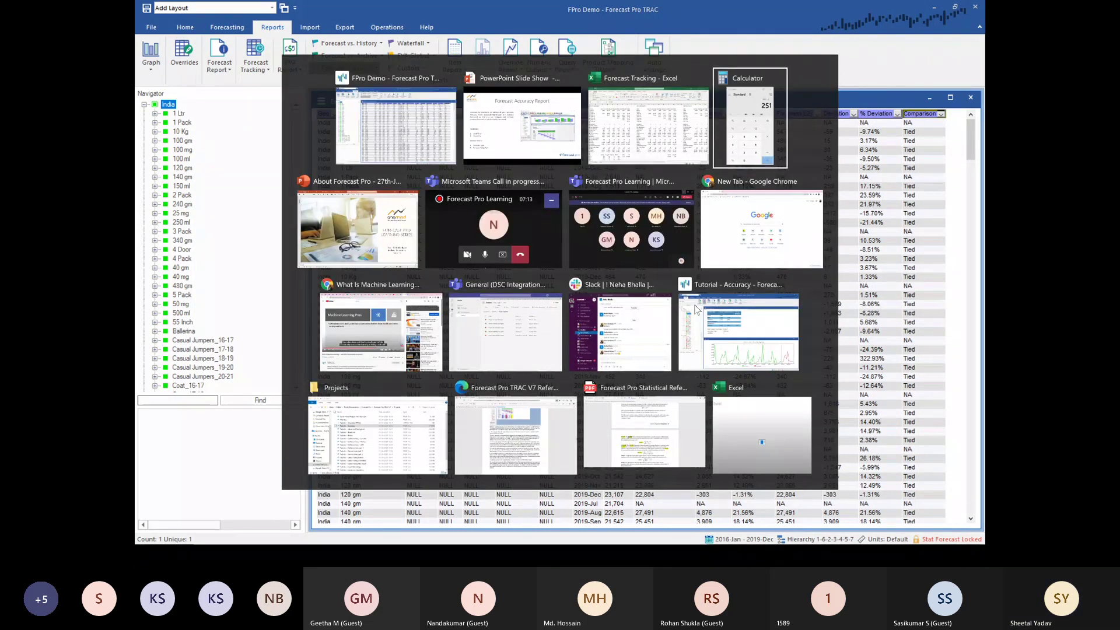
click(695, 307)
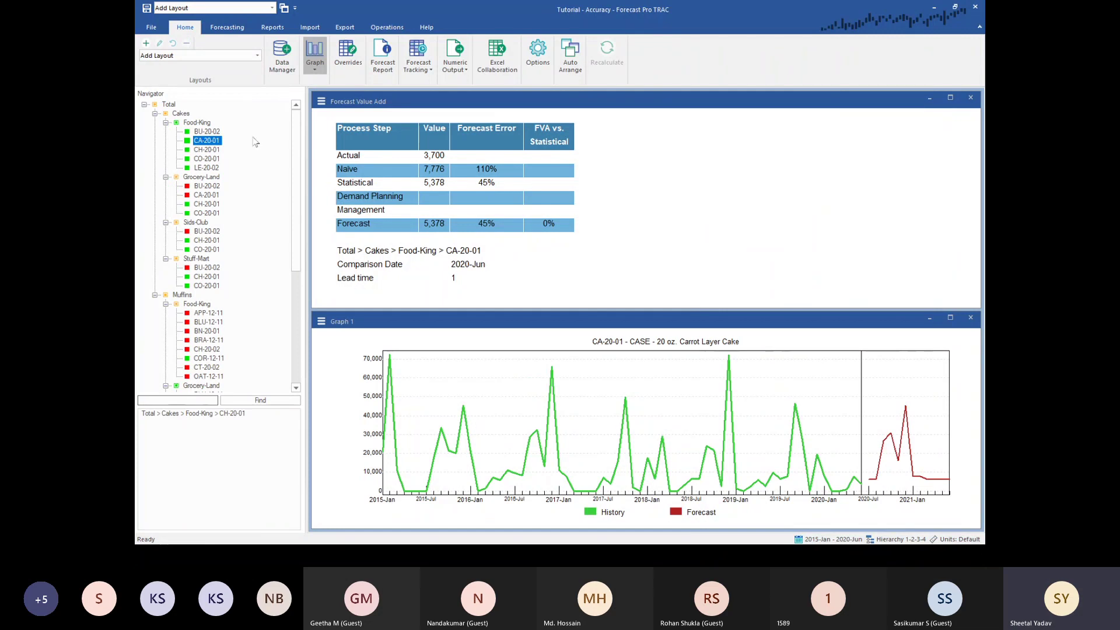
ctrl+click(213, 151)
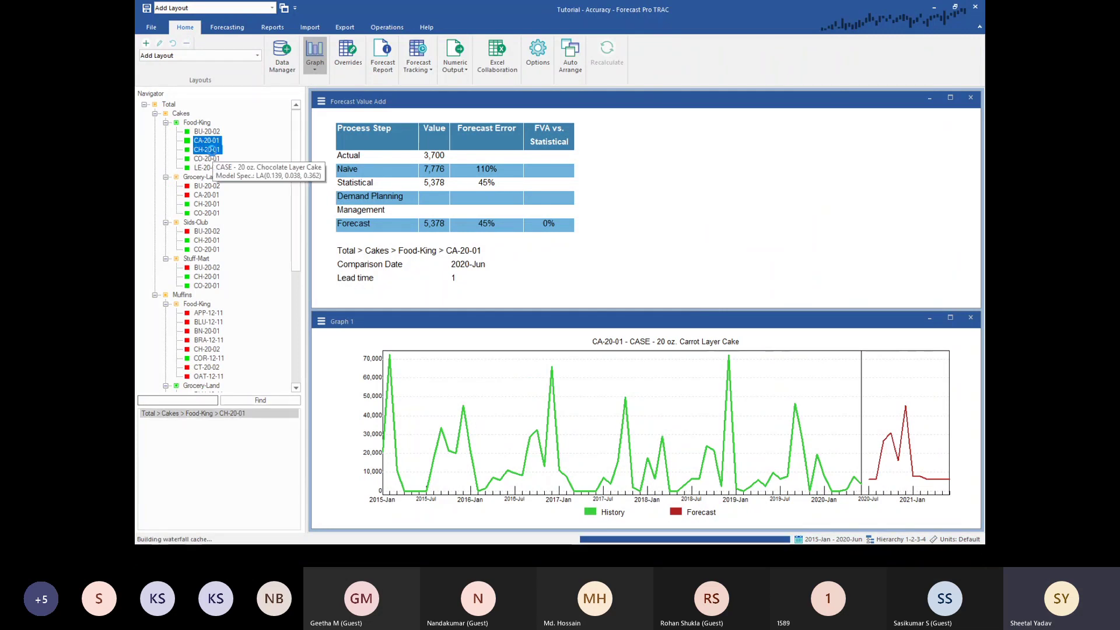
click(207, 150)
Open the override grid for CH-20-01, fit it above the graph, and select the 2020-Jul statistical forecast.
click(344, 56)
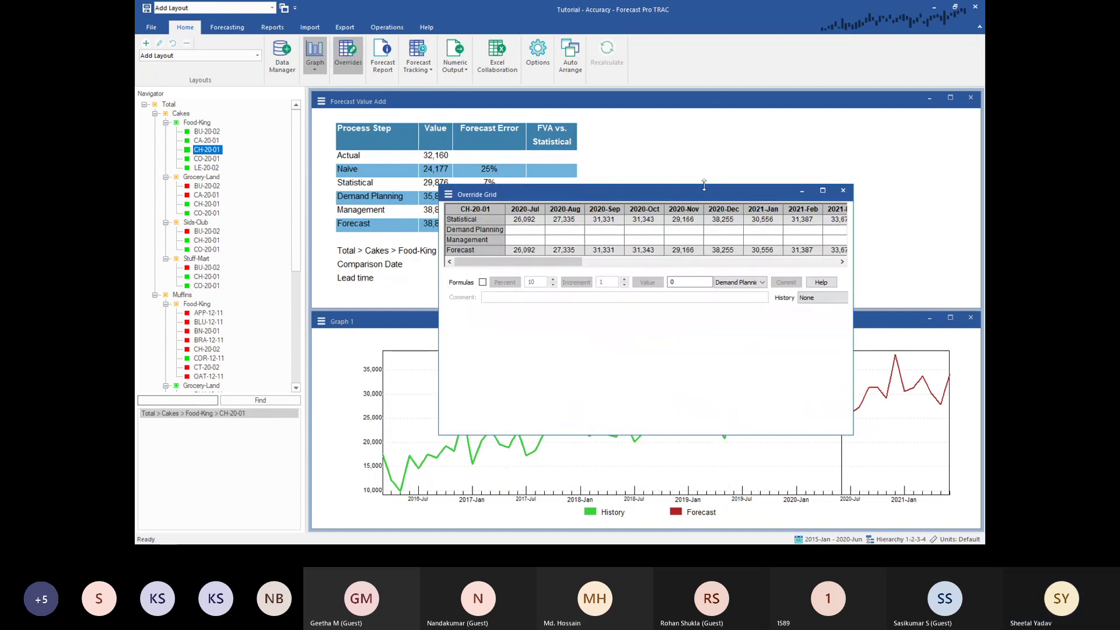
drag(705, 185, 717, 91)
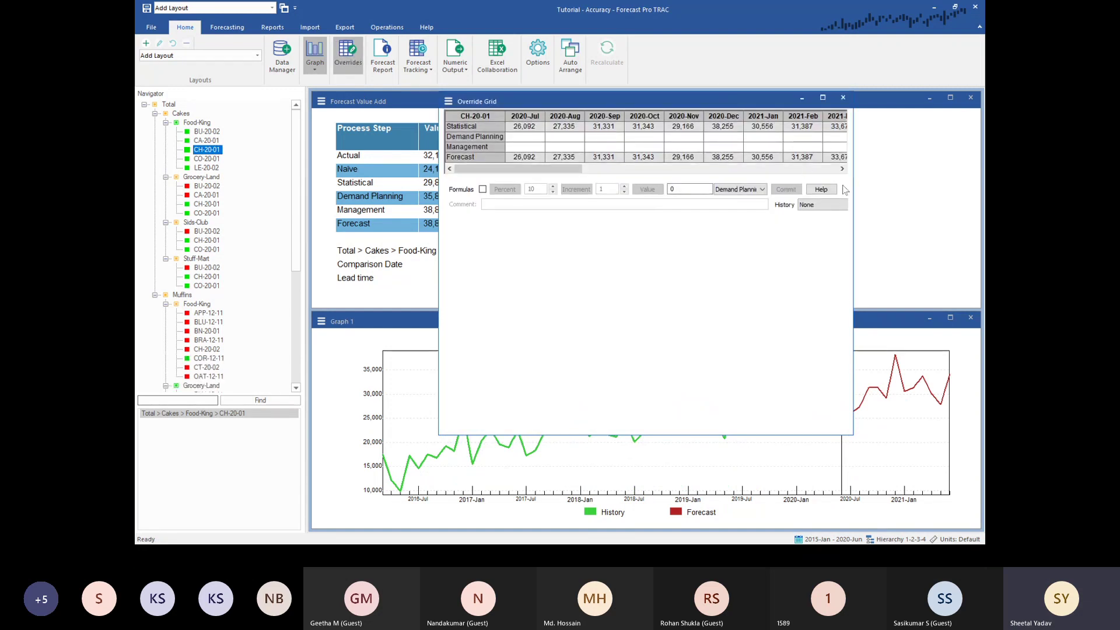
drag(856, 196, 982, 193)
drag(663, 432, 666, 304)
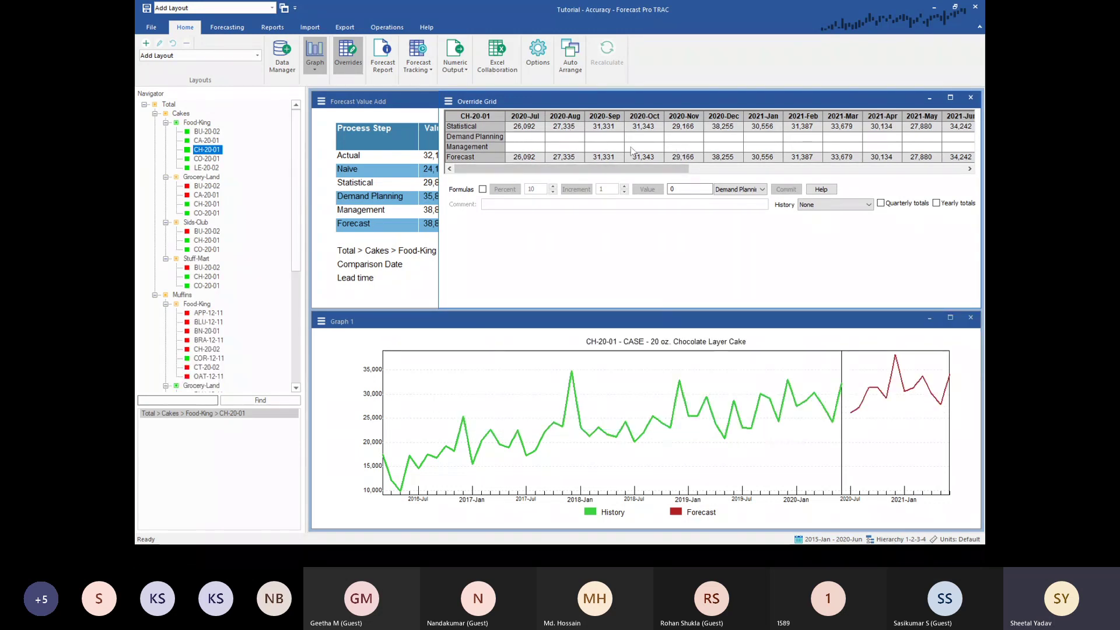
click(518, 128)
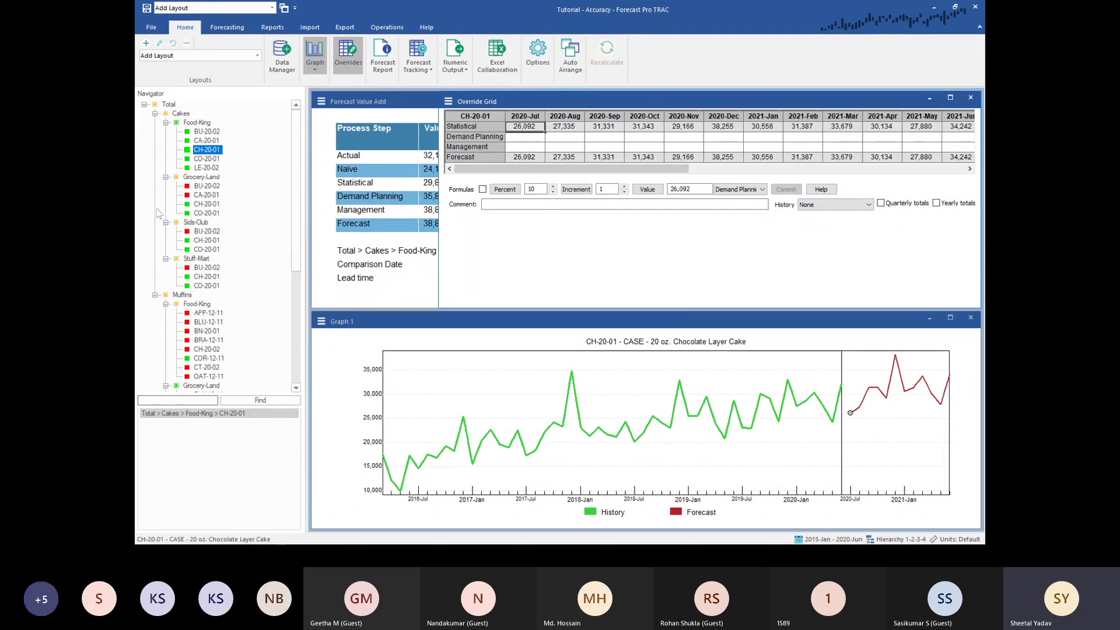
For Grocery-Land's BU-20-02, compare the 2020-Sep statistical forecast with the Demand Planning override, its comment and the final forecast.
click(207, 186)
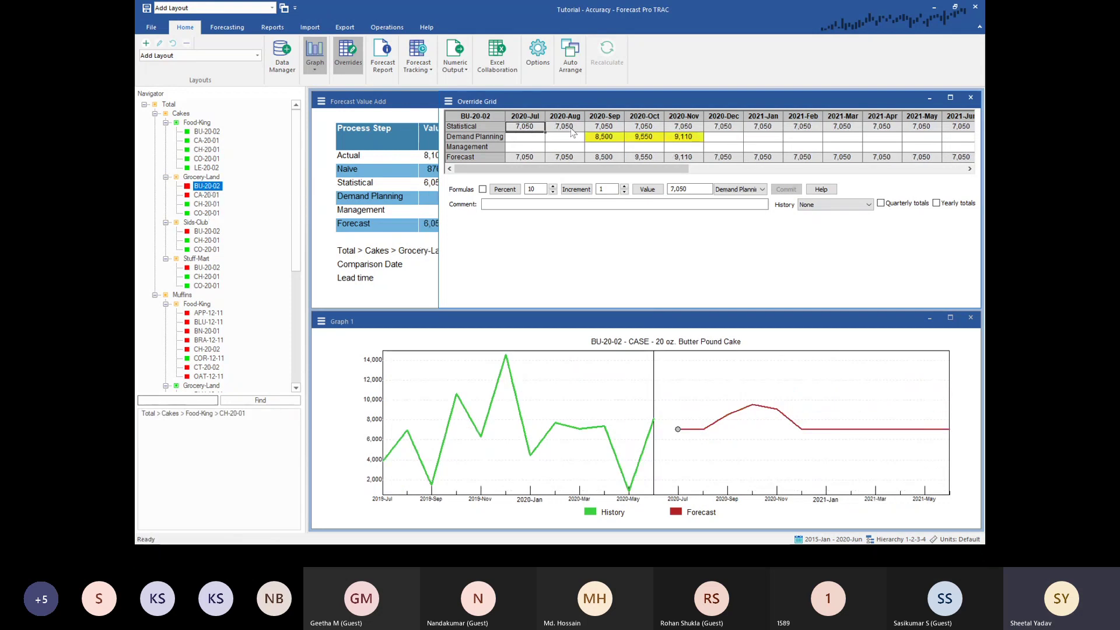
drag(614, 139, 691, 141)
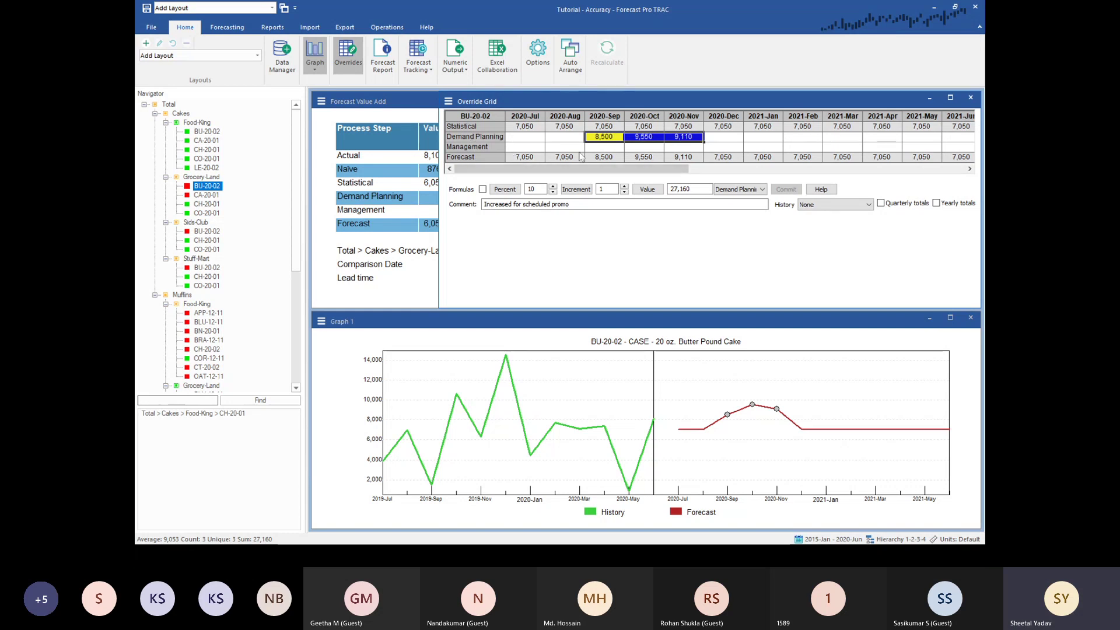
click(614, 135)
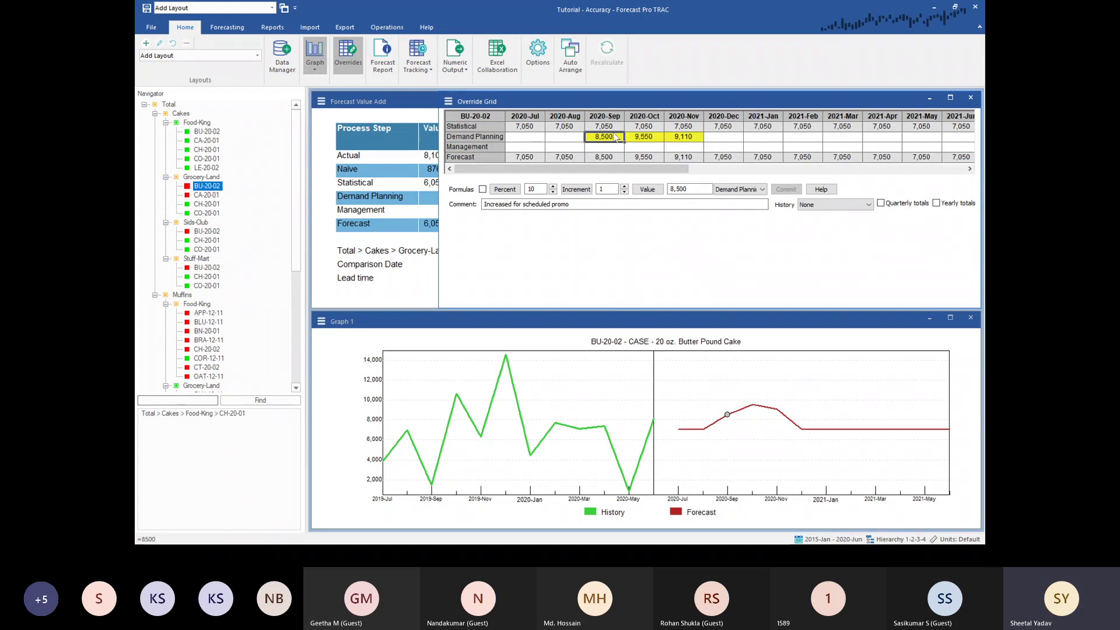
click(613, 128)
click(616, 137)
click(612, 127)
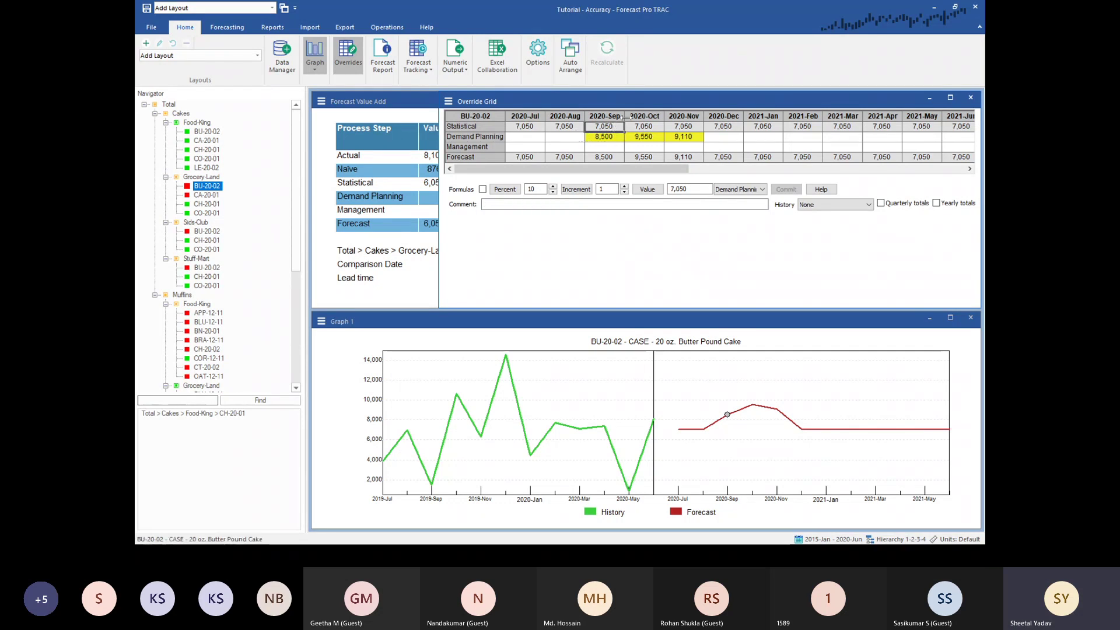
click(612, 138)
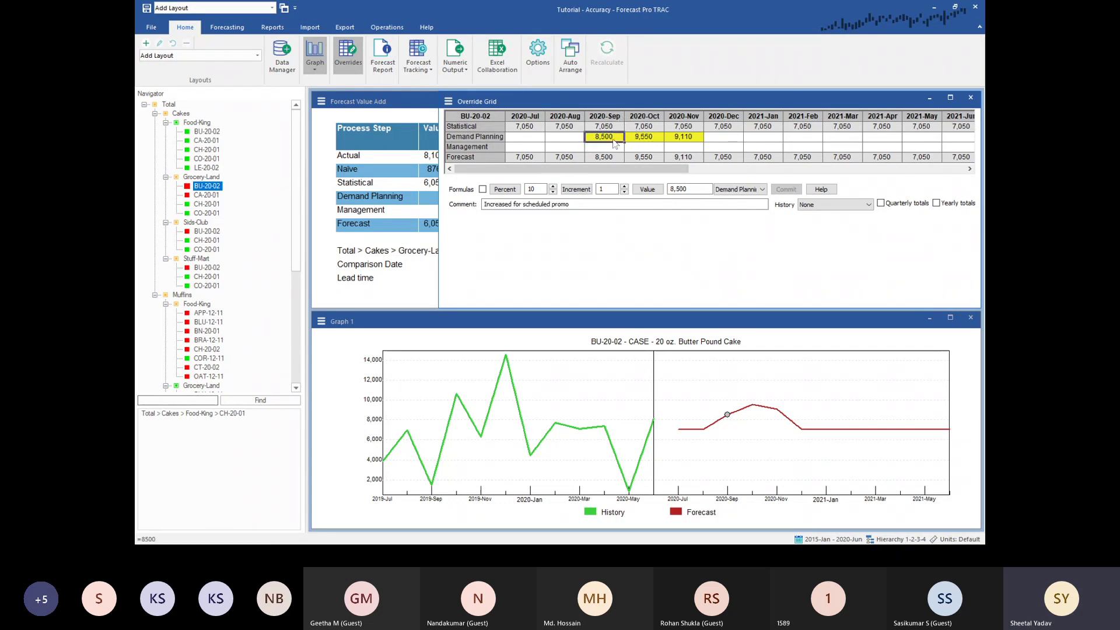
click(601, 126)
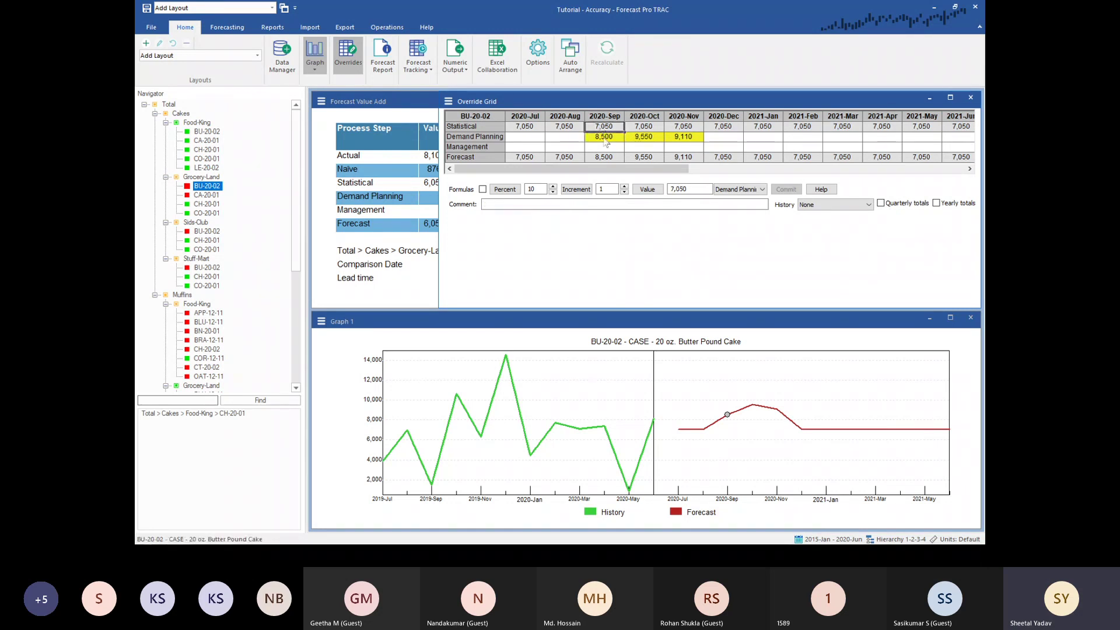
click(606, 140)
click(606, 158)
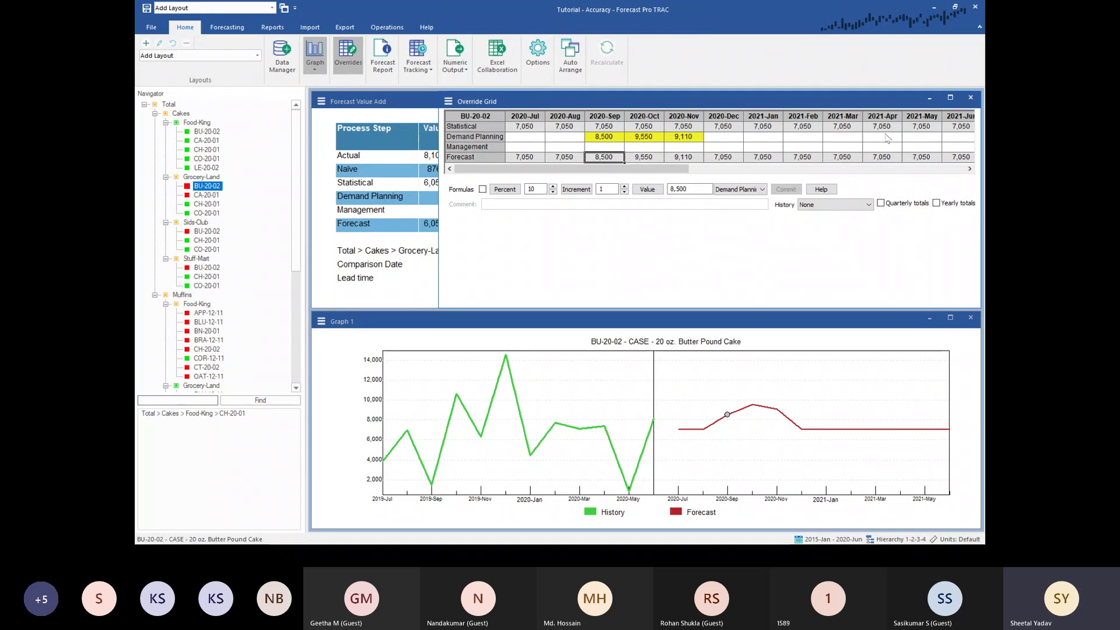
click(618, 136)
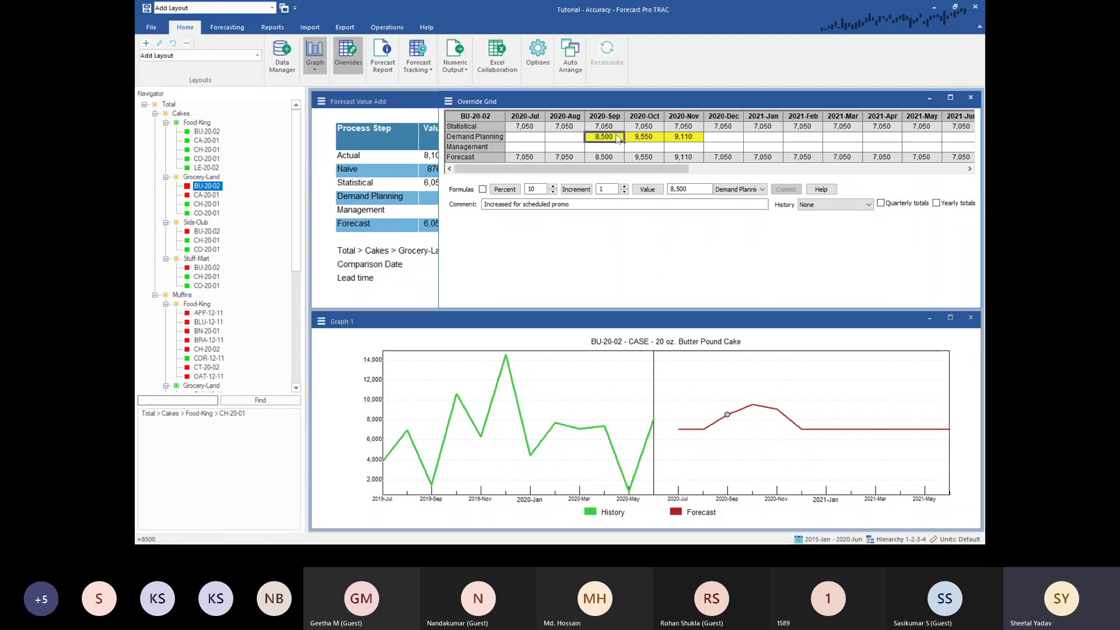
Close the override grid and check the actual value in the Forecast Value Add report for CH-20-01 under Cakes > Food-King.
click(617, 147)
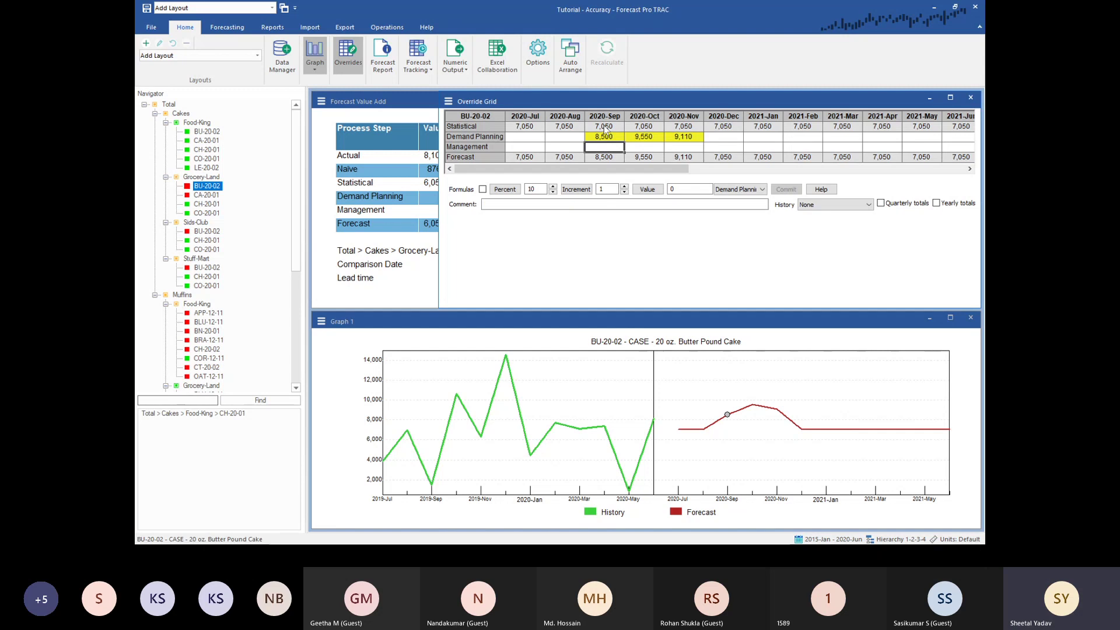
click(970, 98)
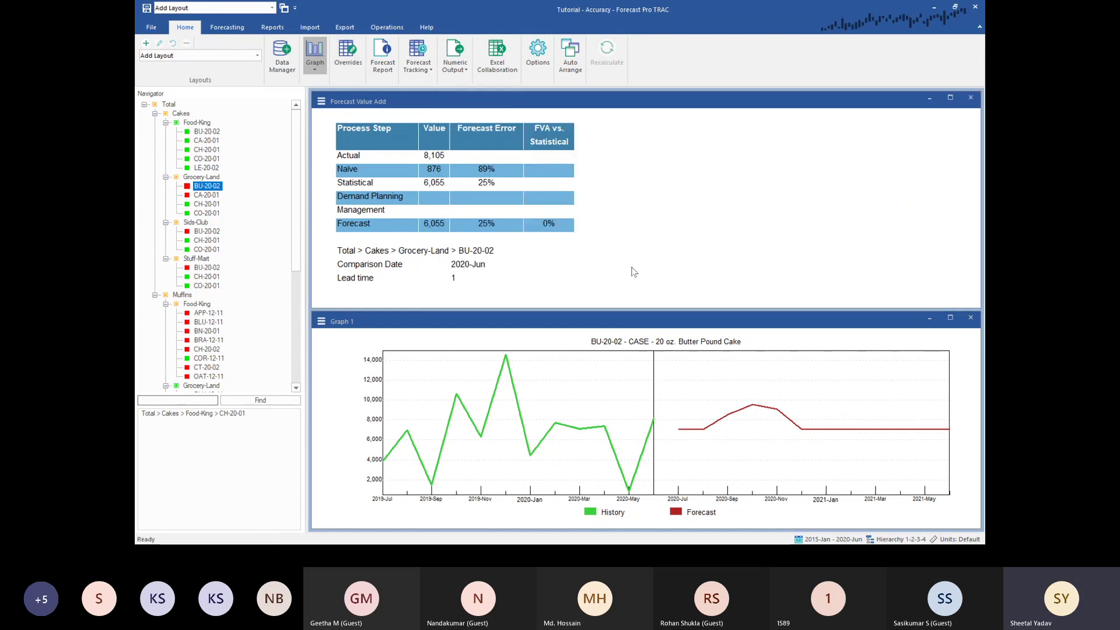
click(209, 150)
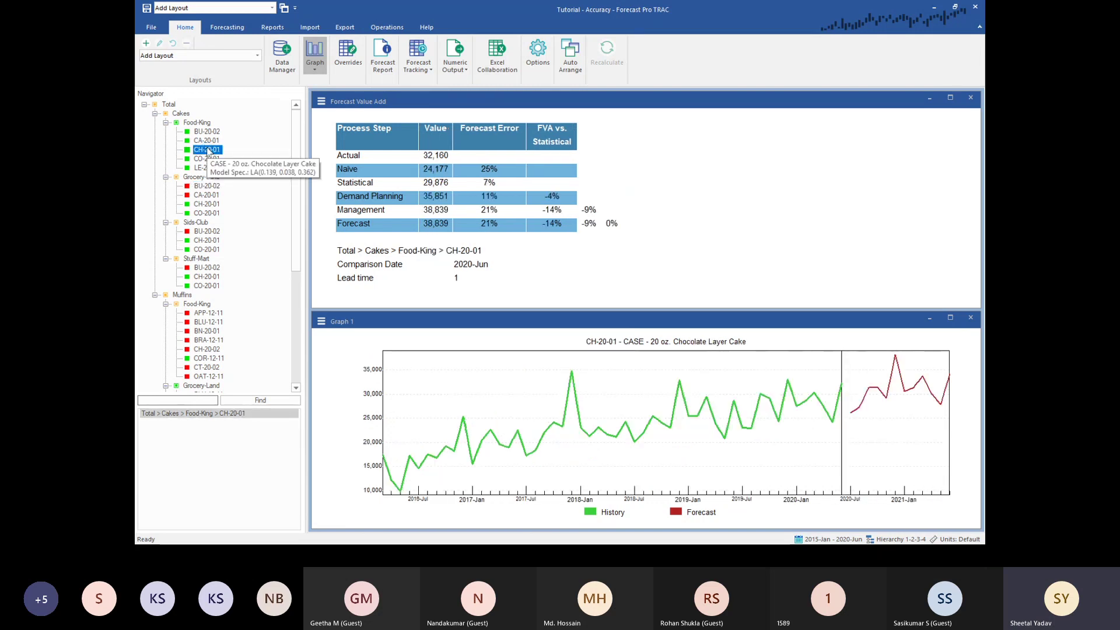
click(385, 157)
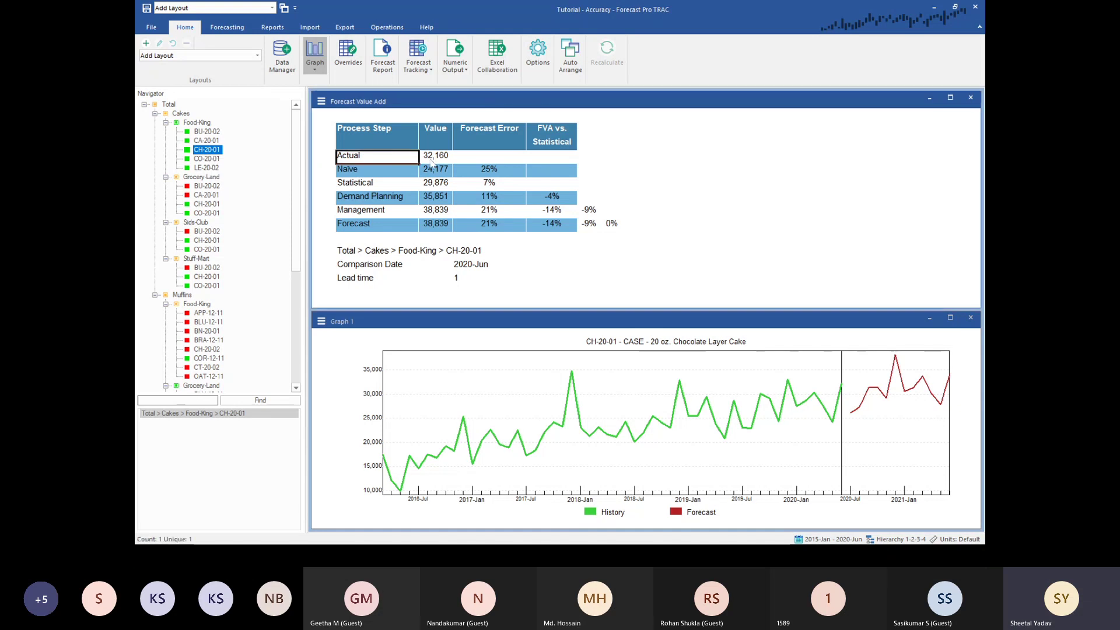
click(445, 159)
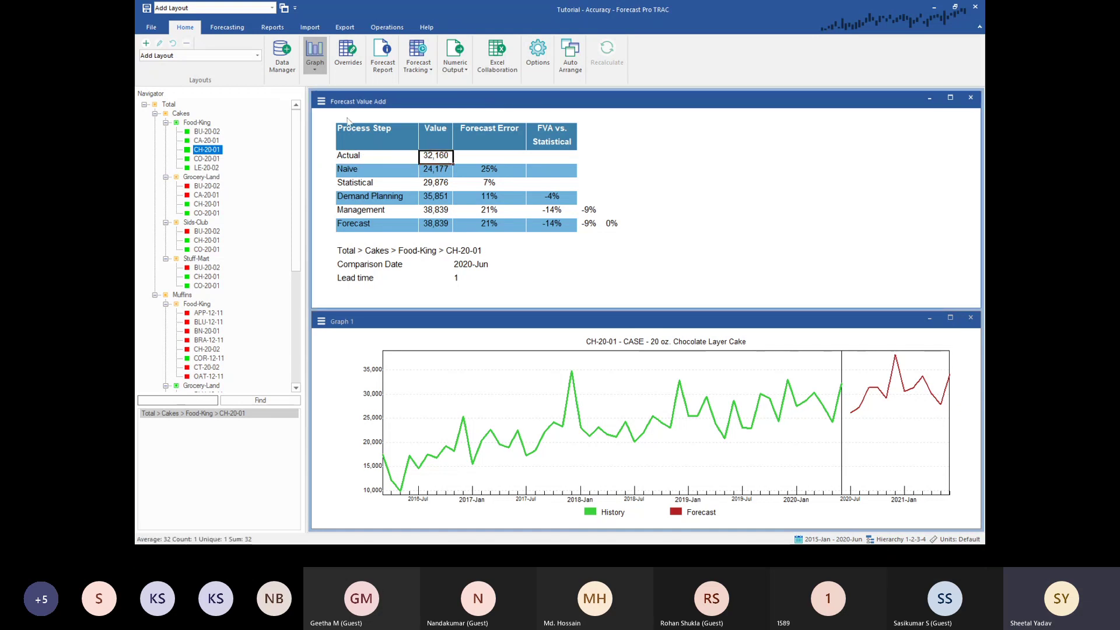
click(398, 158)
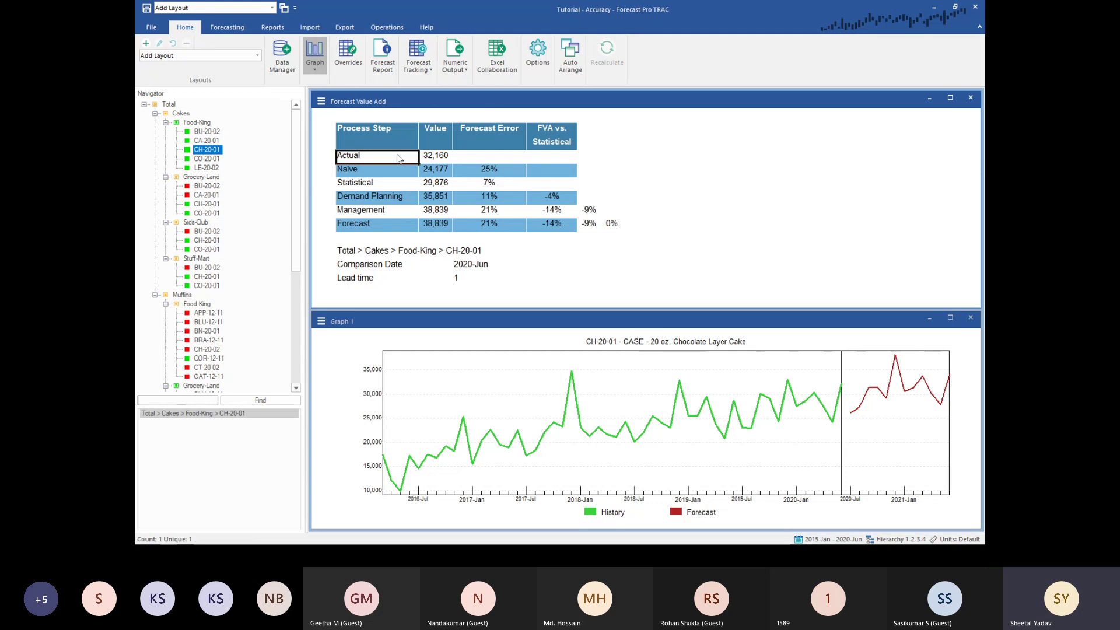
Remove the Naive row from the Forecast Value Add report through its report settings.
click(265, 32)
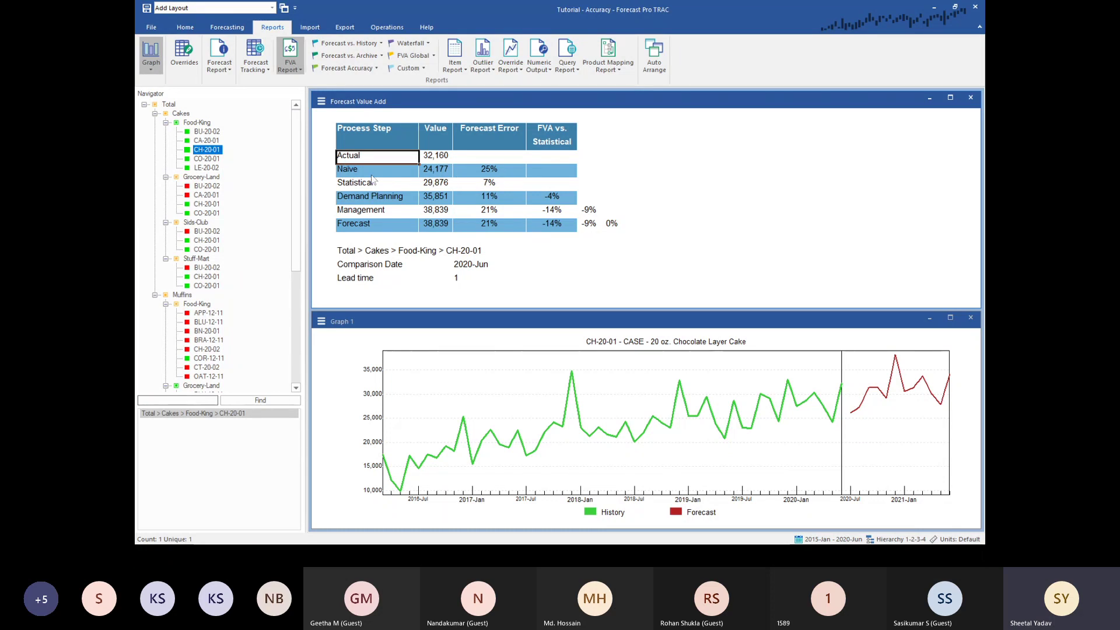
right_click(627, 134)
click(646, 140)
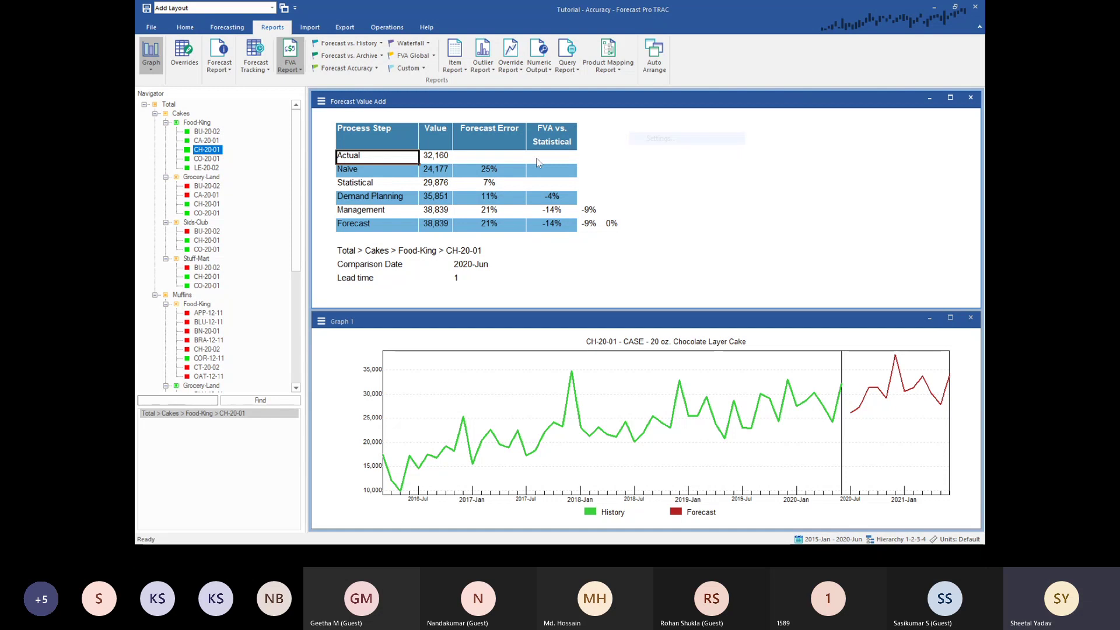
click(532, 209)
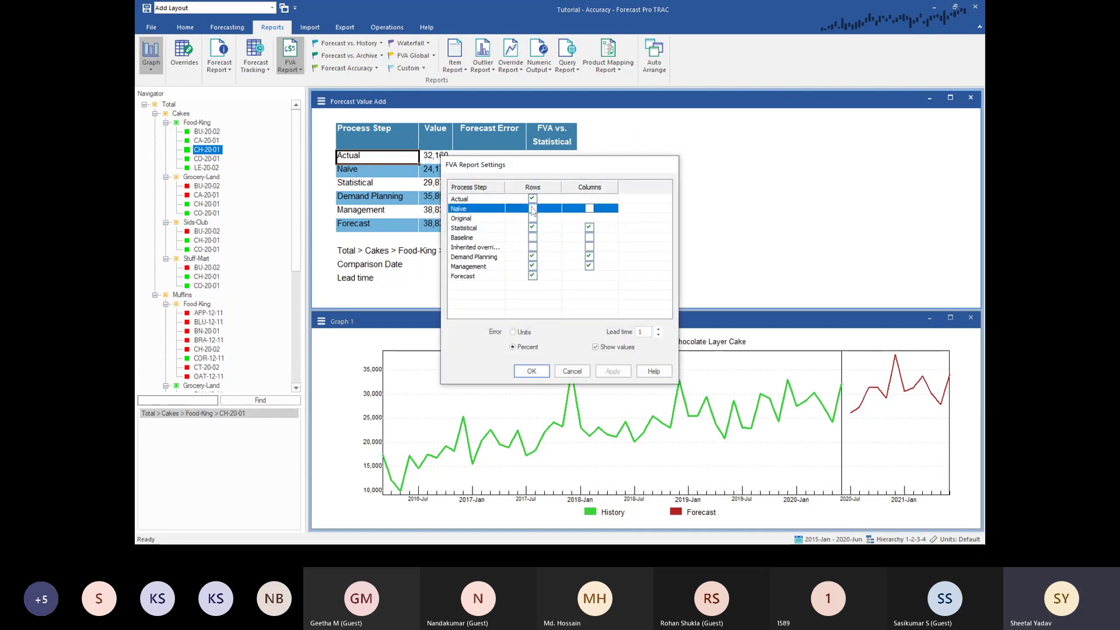
click(531, 371)
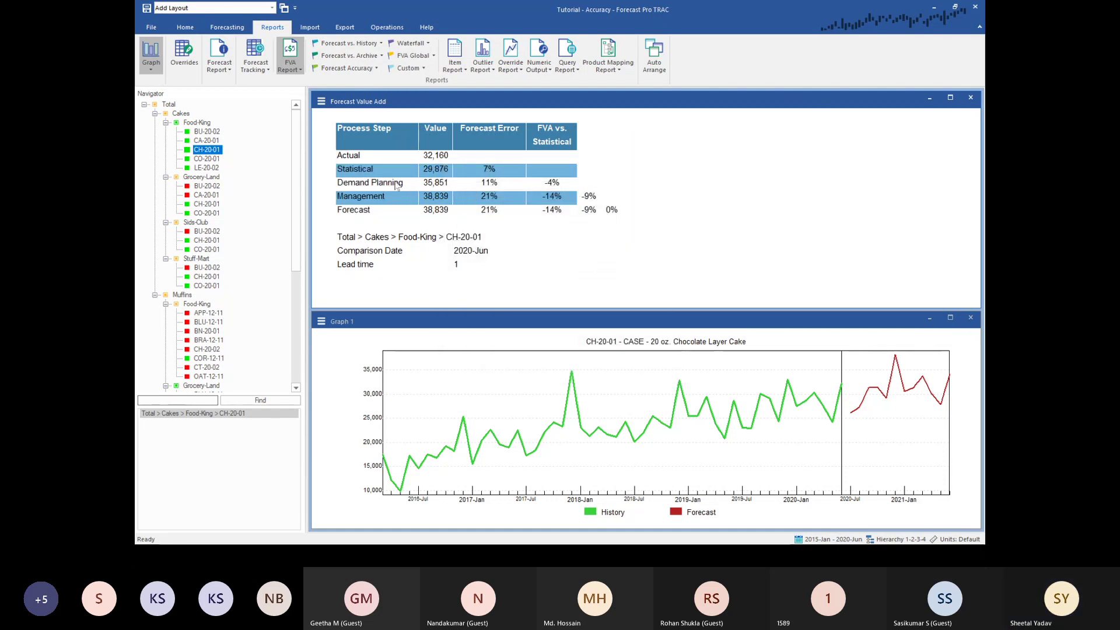
Check the Statistical row's value and forecast error in the Forecast Value Add report.
click(404, 181)
click(408, 172)
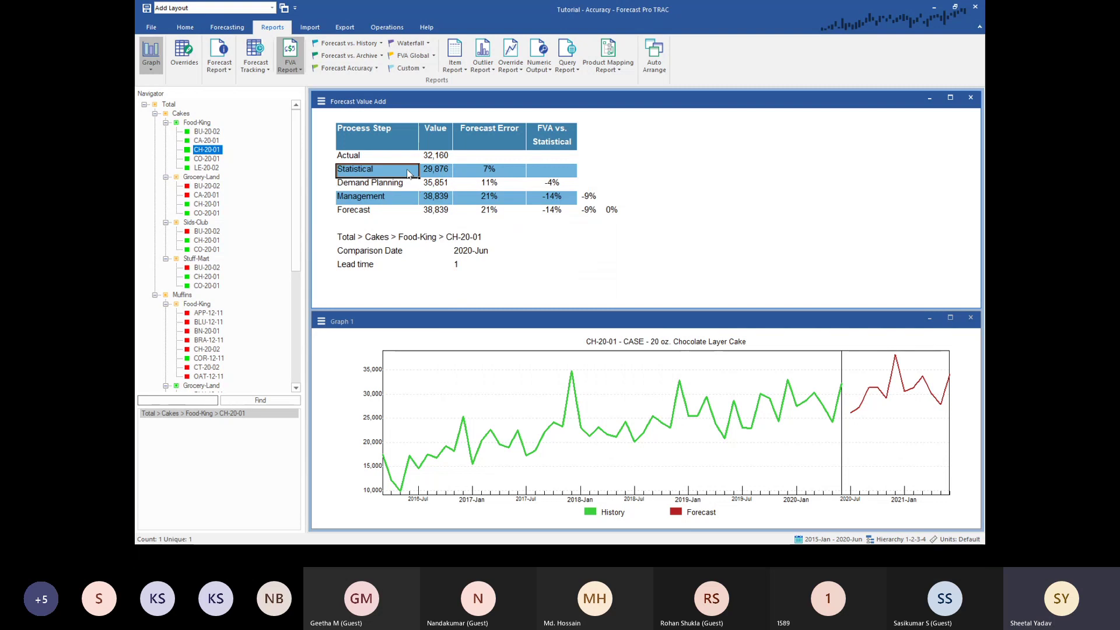
click(450, 174)
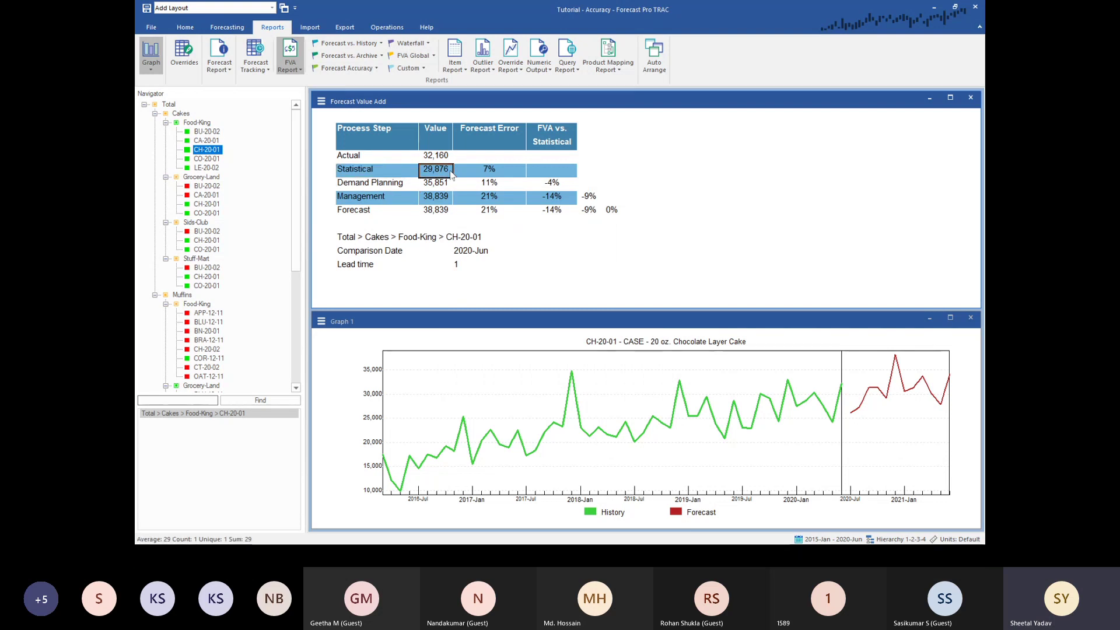
click(479, 173)
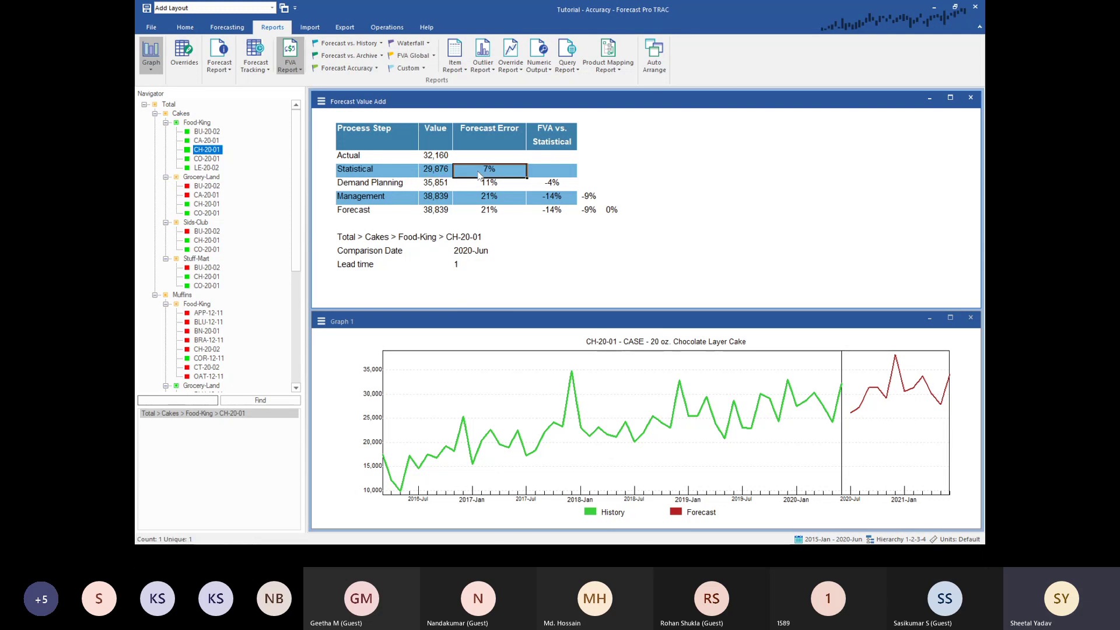
Compare the Demand Planning row's value and forecast error with the statistical error, and check its FVA vs. Statistical.
click(396, 185)
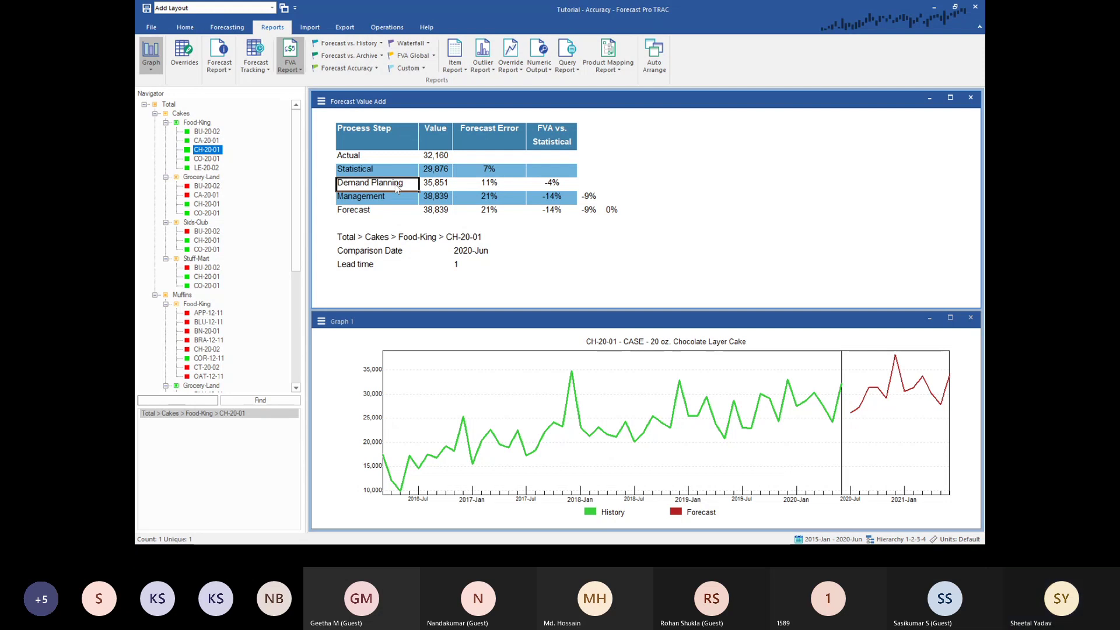
click(456, 190)
click(438, 188)
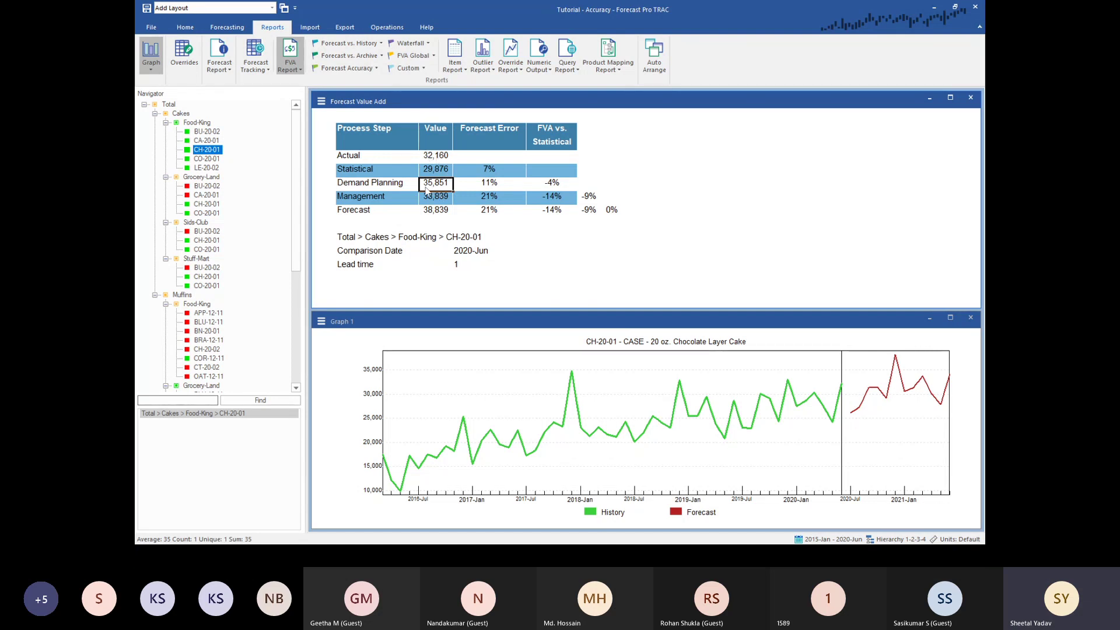
click(491, 187)
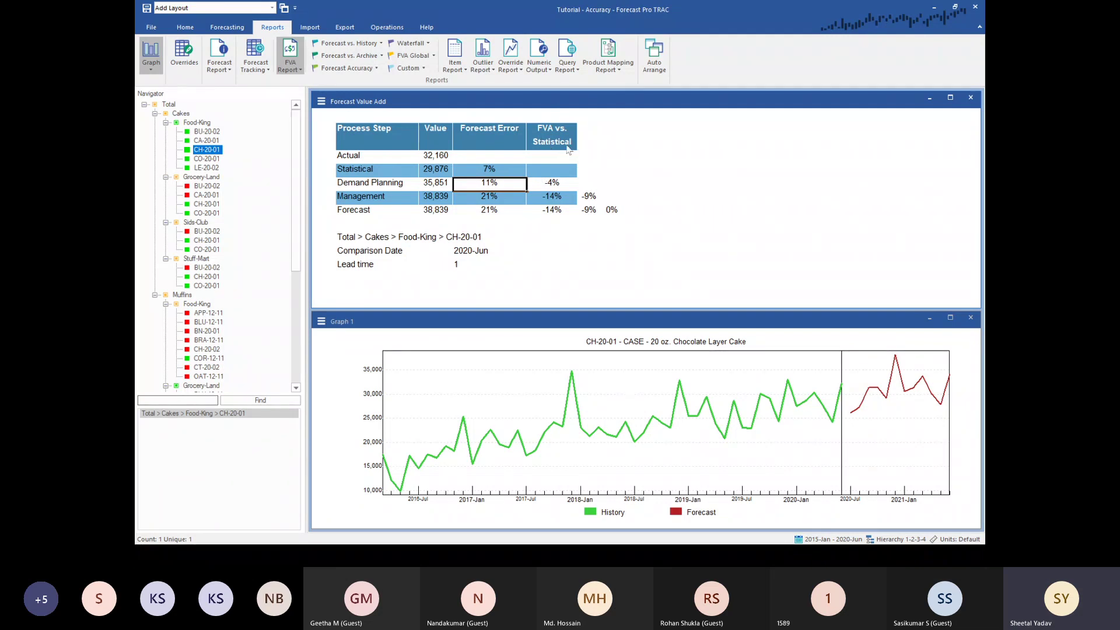
click(508, 174)
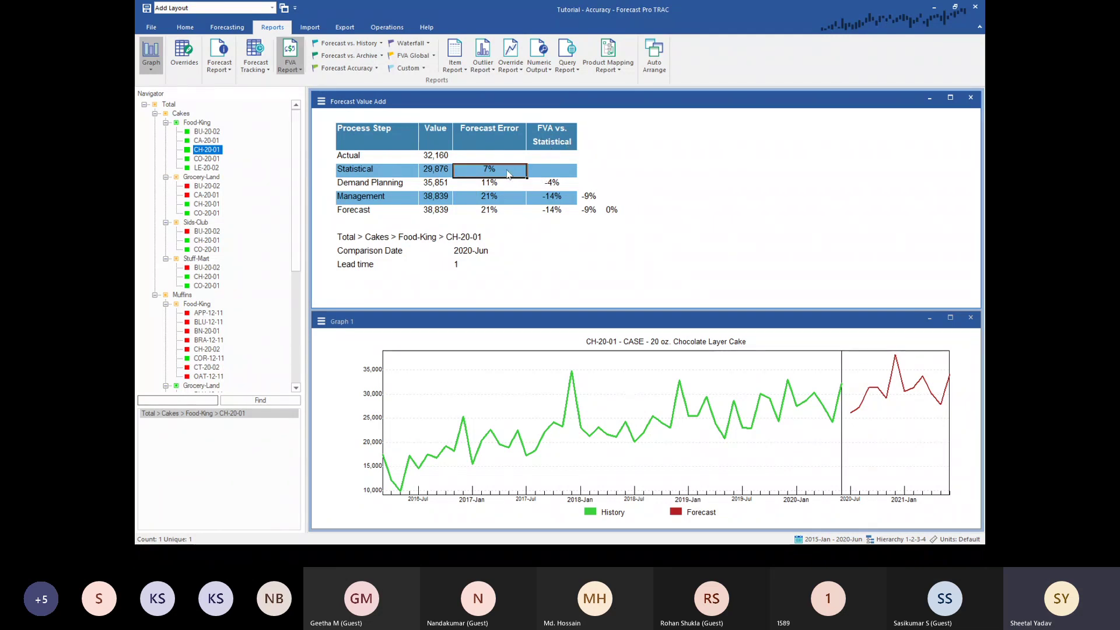
click(541, 188)
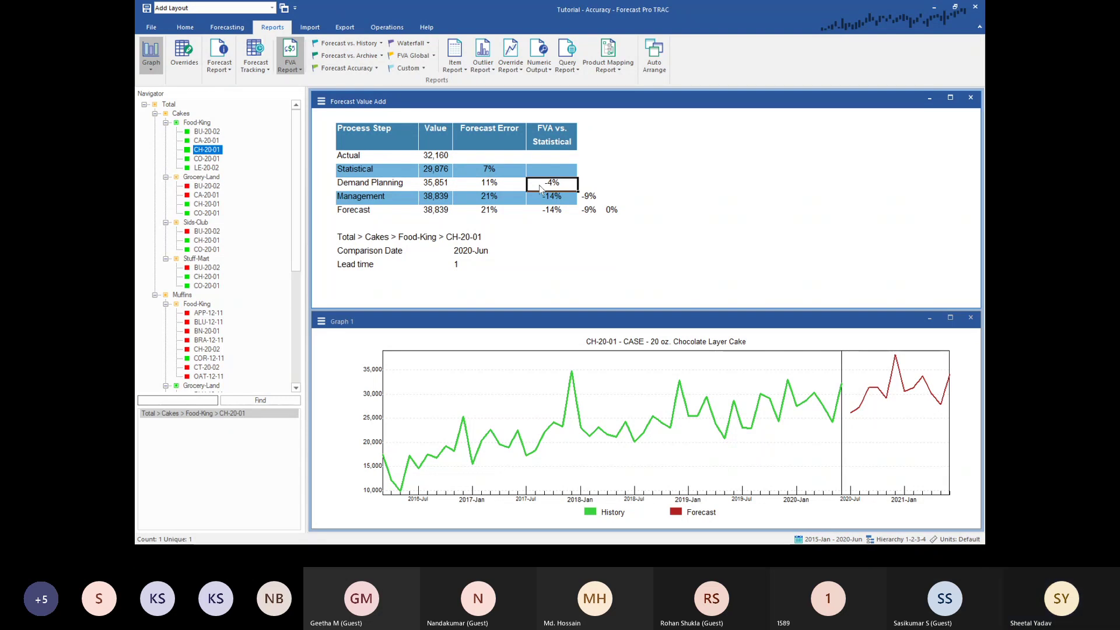
click(427, 186)
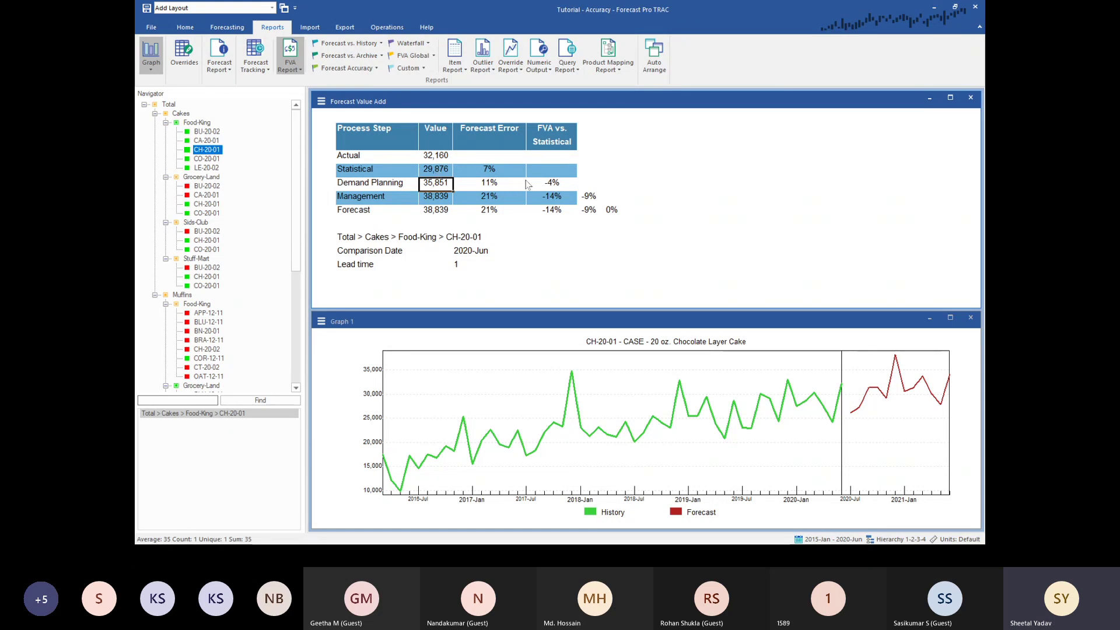
click(554, 186)
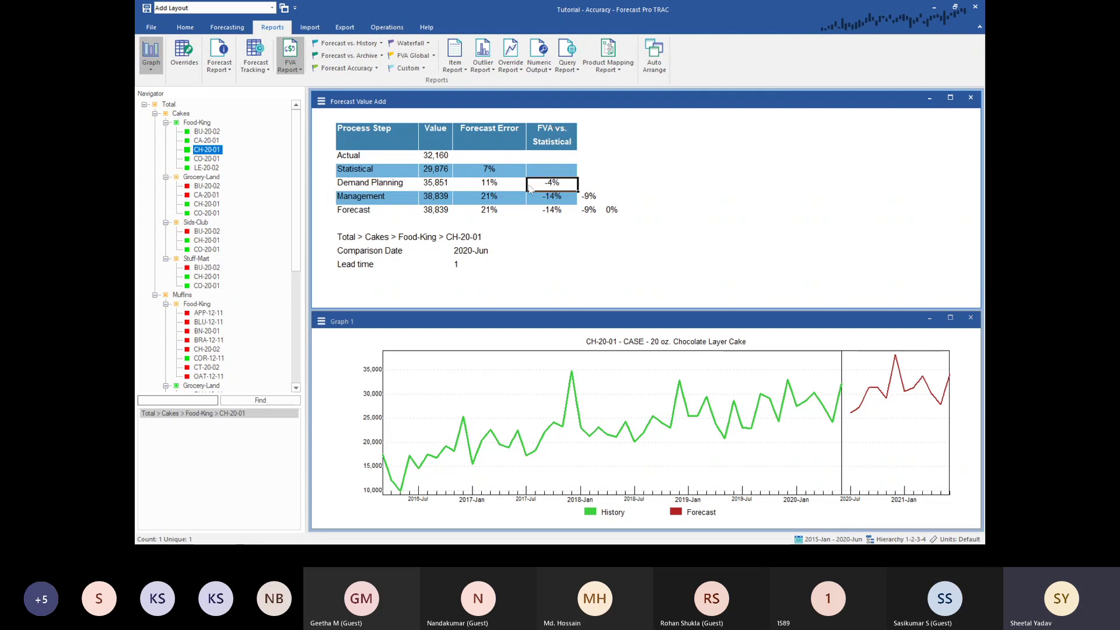
Examine the Management row's value, forecast error and value-add figures in the Forecast Value Add report.
click(401, 202)
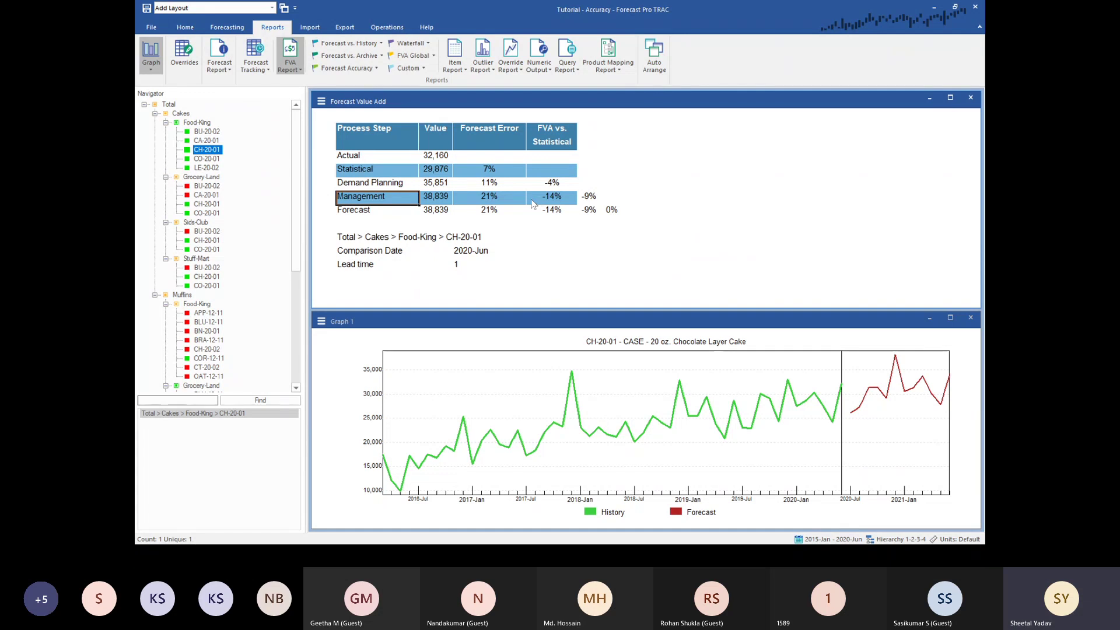
click(448, 200)
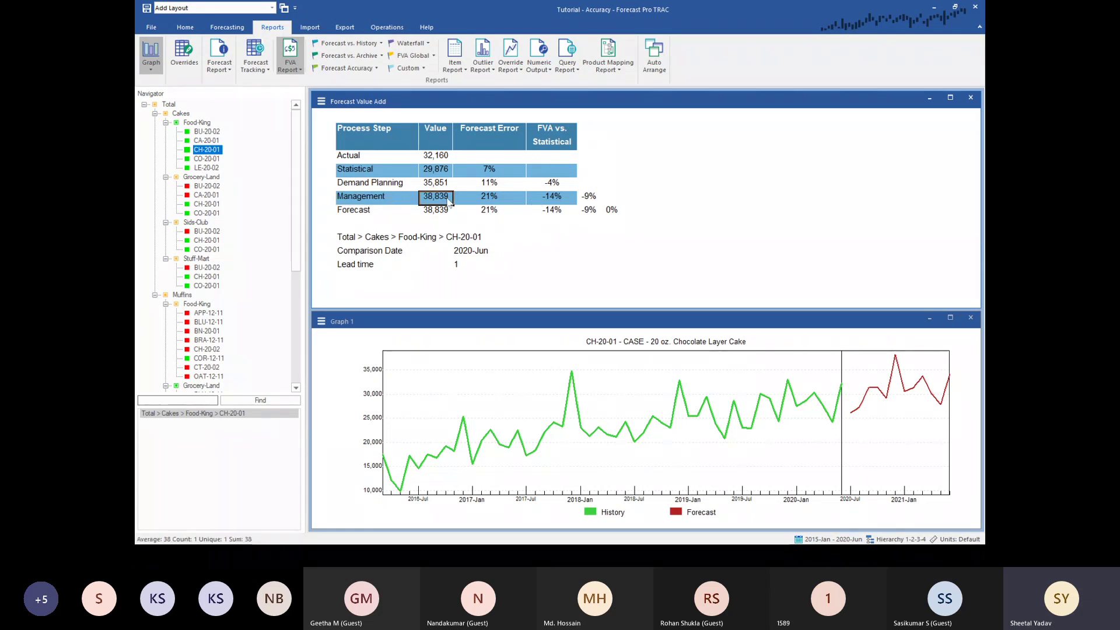
click(562, 199)
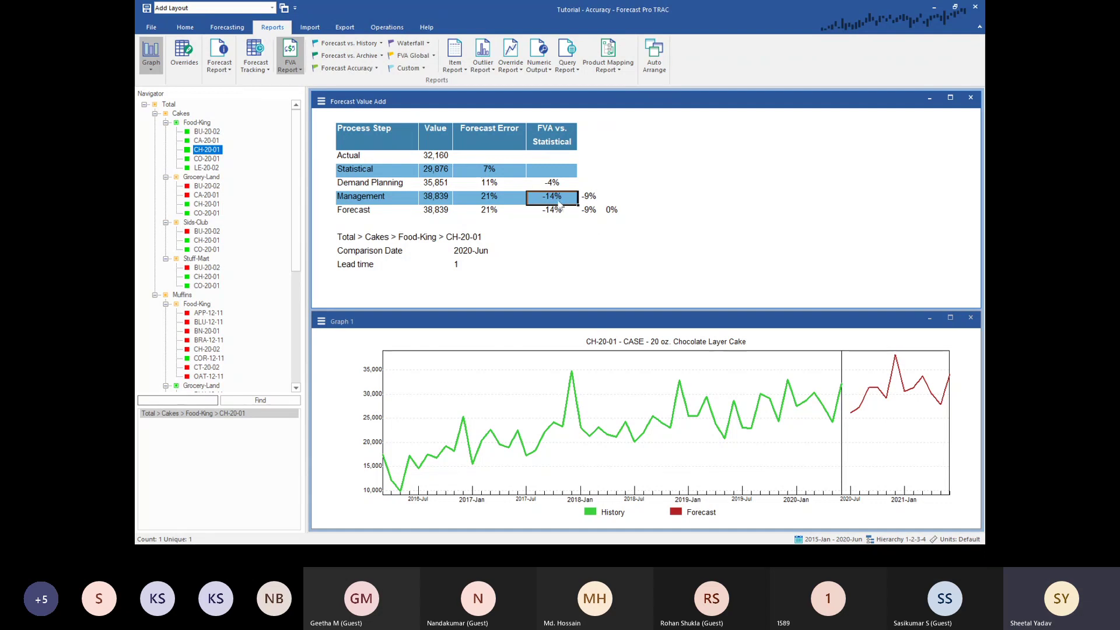
click(595, 202)
click(512, 202)
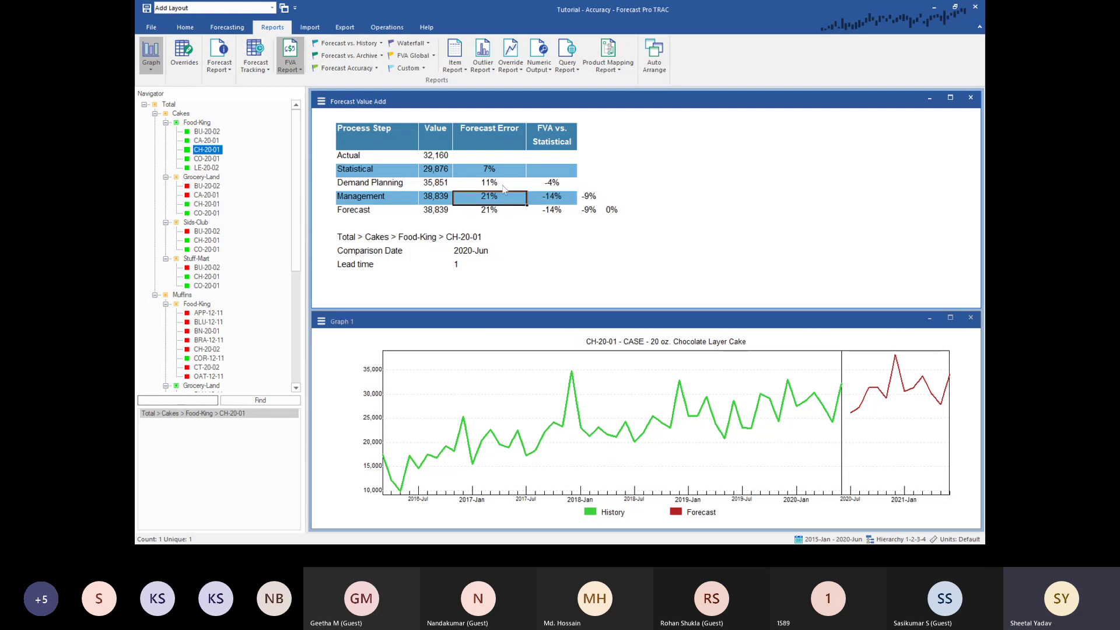
Review the FVA report's row and column settings without changing them, and check the second value-add column for the Management and Forecast rows.
right_click(607, 161)
click(619, 167)
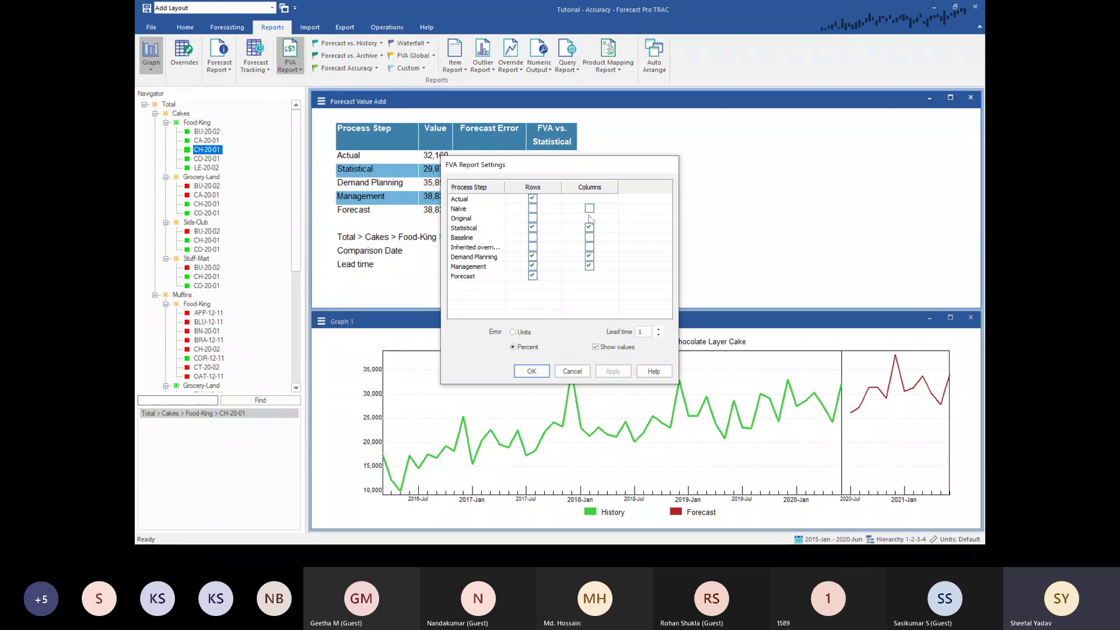
drag(649, 167, 857, 132)
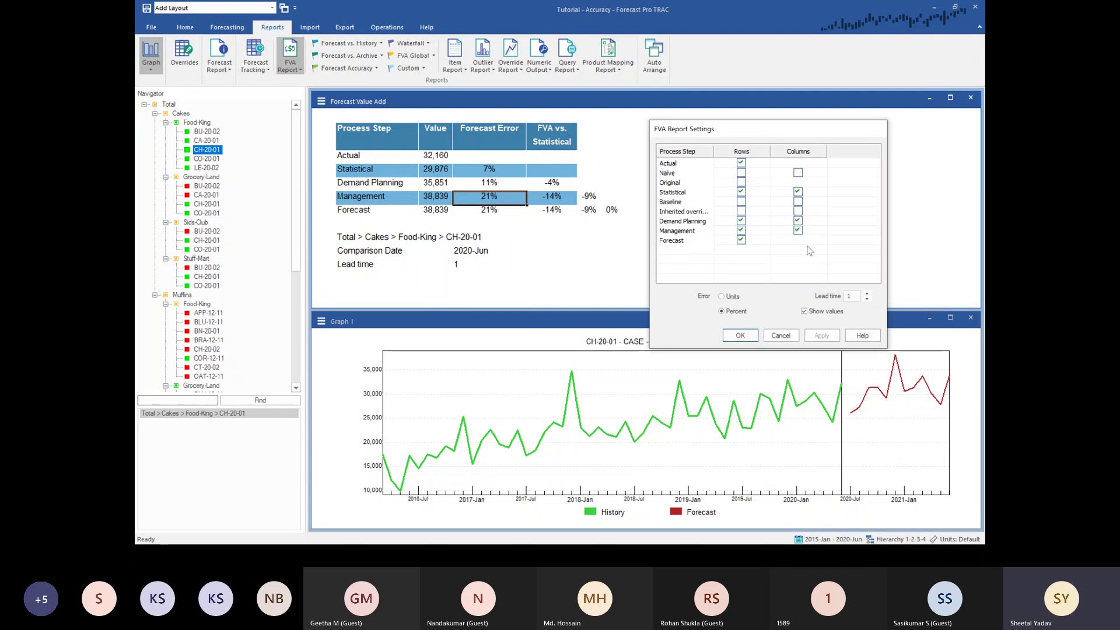
click(739, 335)
click(598, 197)
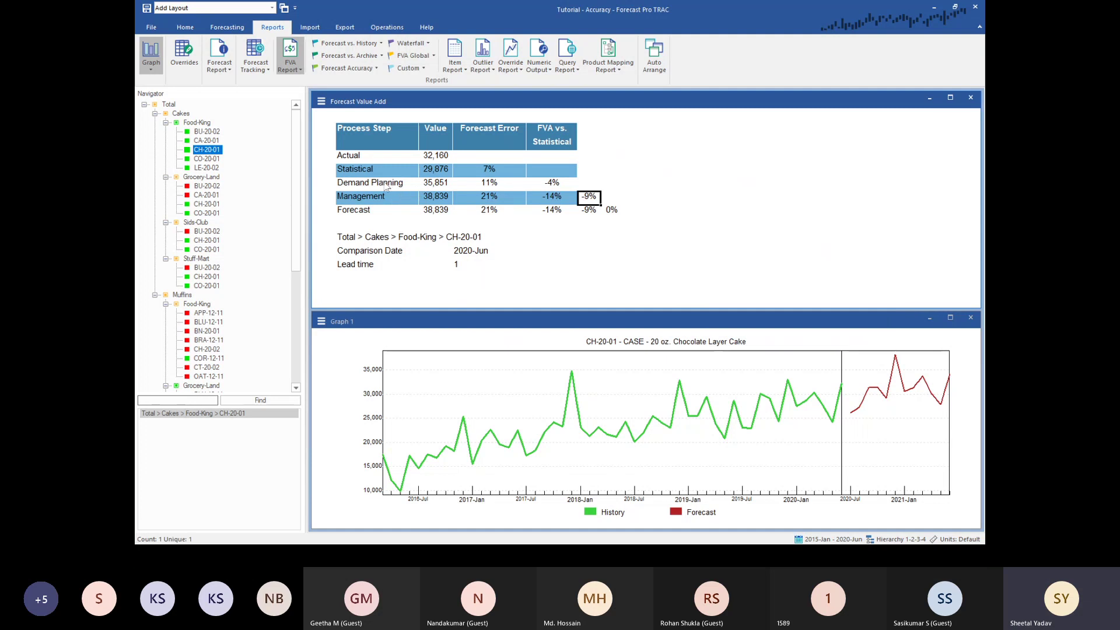
click(592, 214)
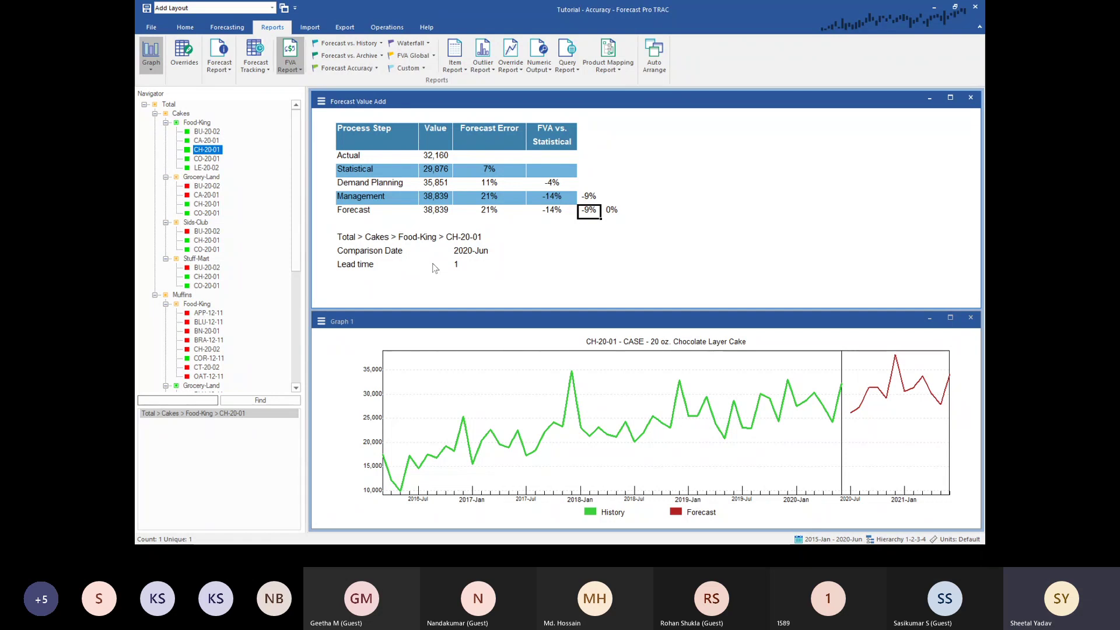
key(alt+Tab)
click(569, 127)
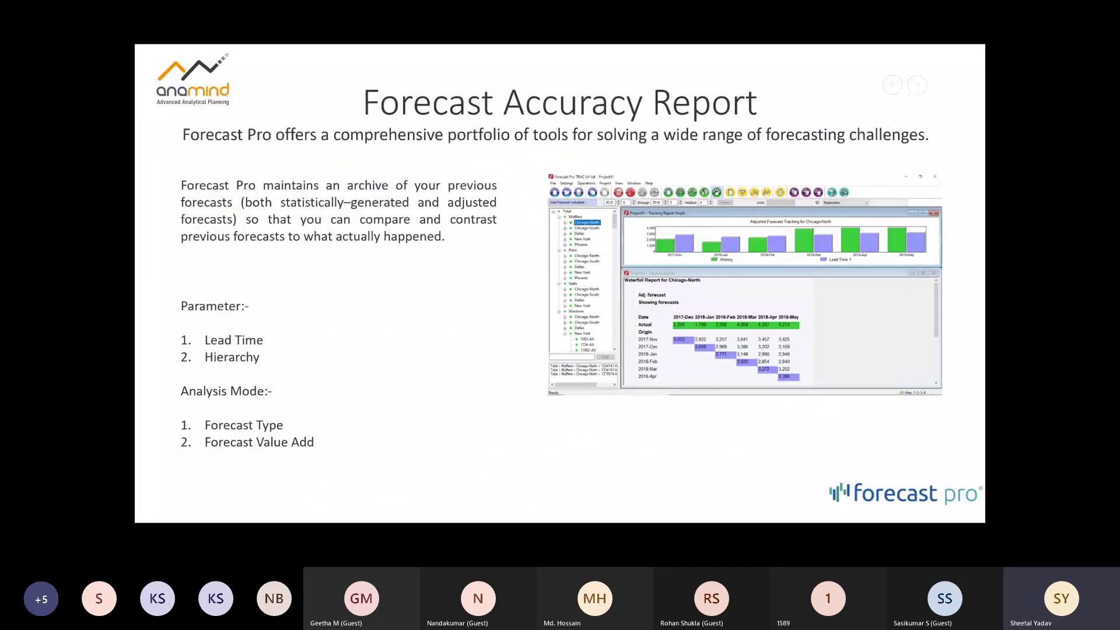
key(Right)
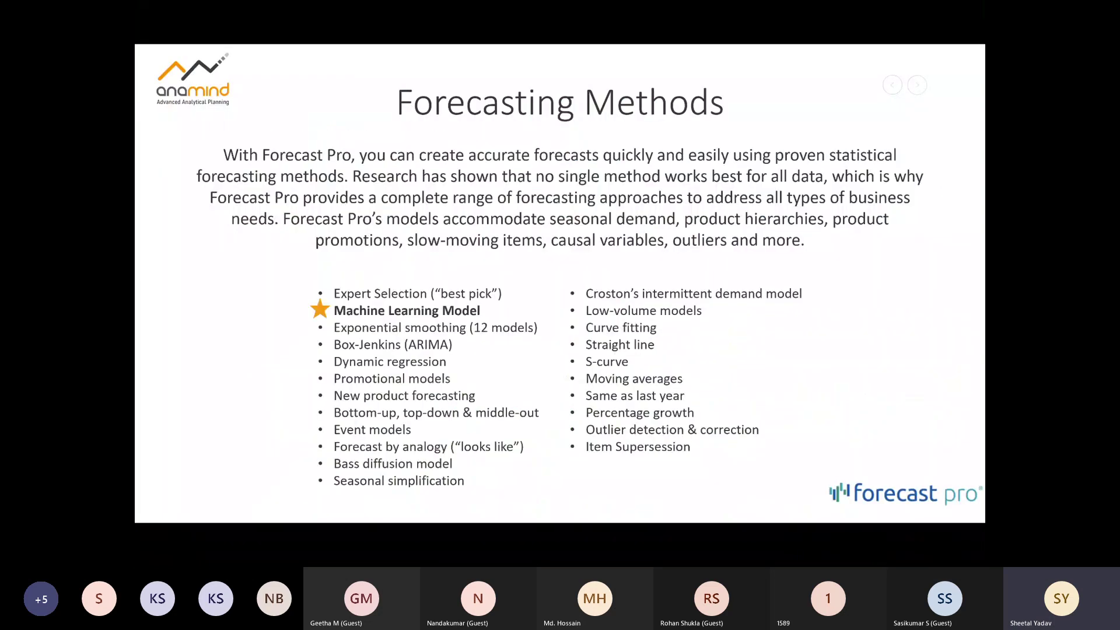
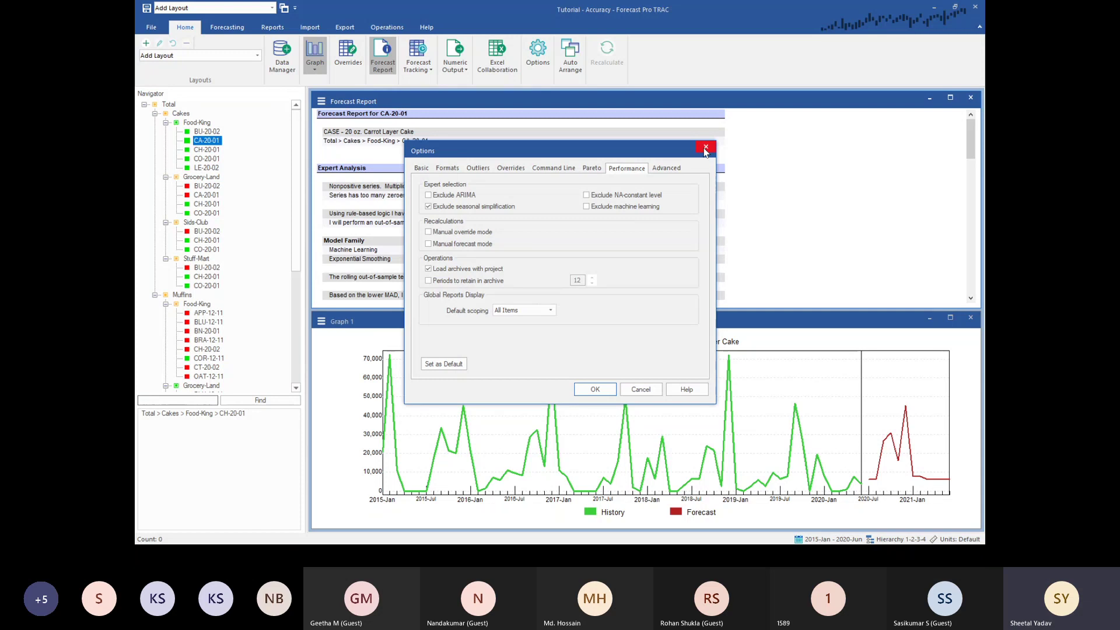
Close the Options dialog and read CA-20-01's Forecast Report from the model family comparison down to the Machine Learning model details.
click(706, 149)
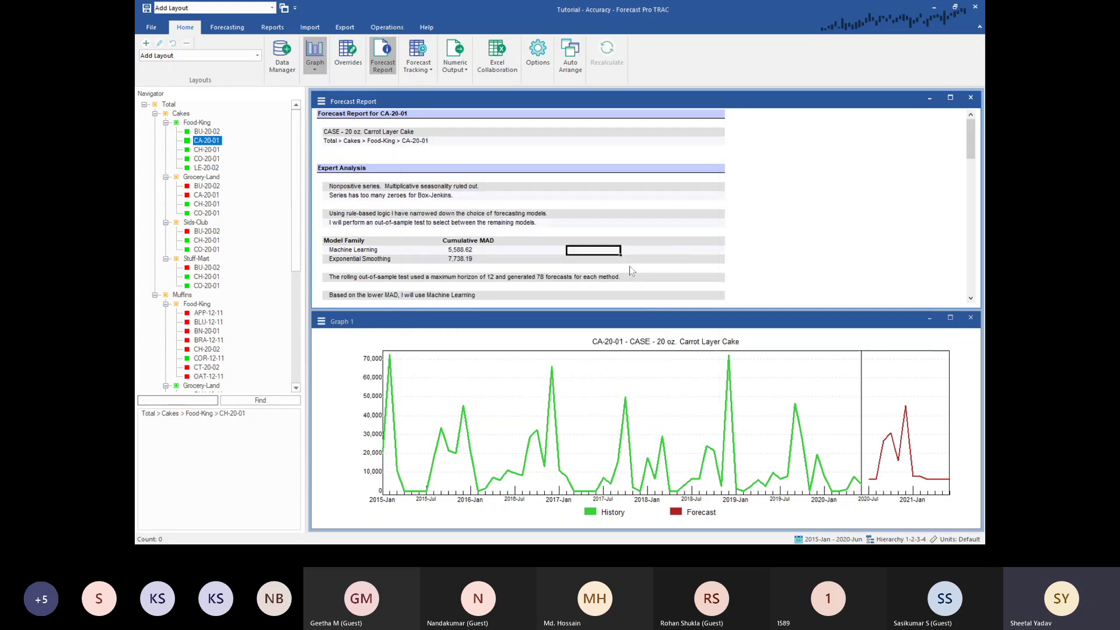
click(610, 262)
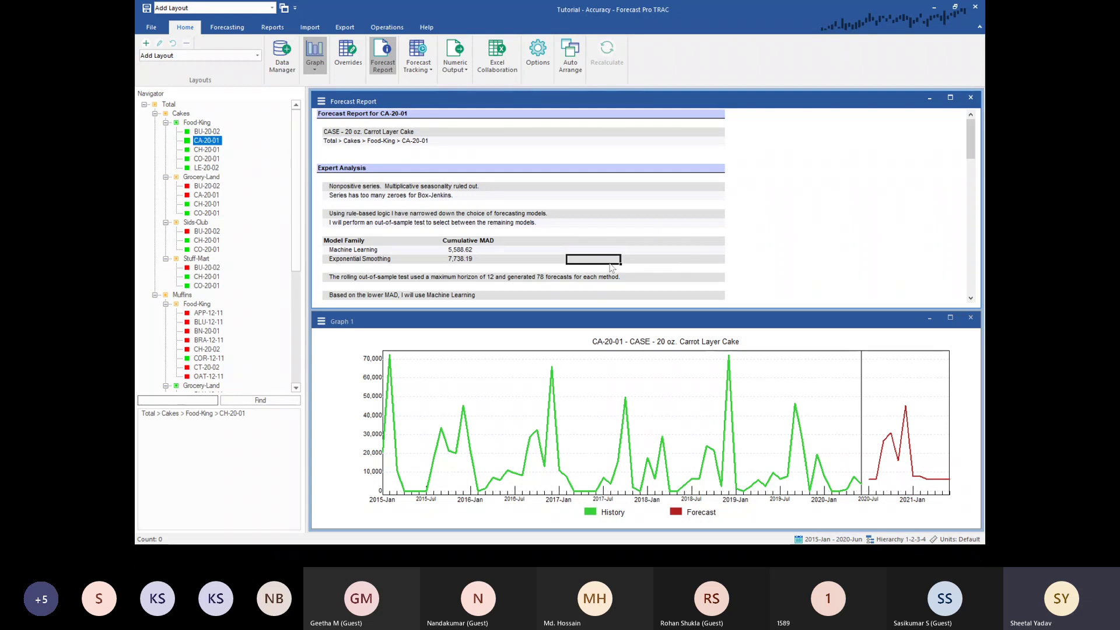
scroll(612, 268, down, 3)
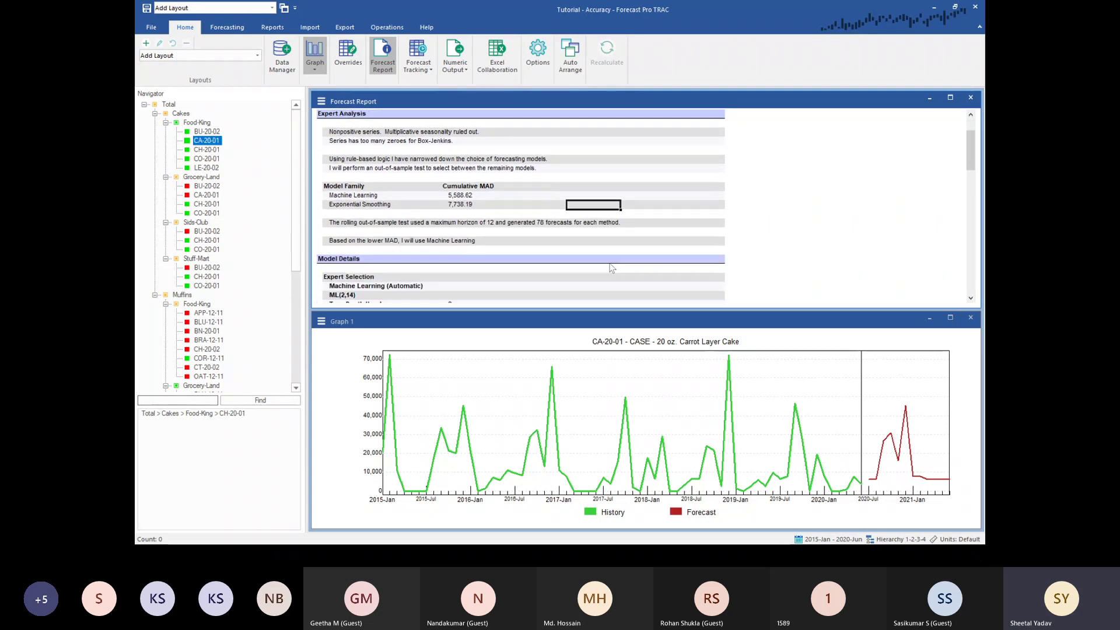
scroll(611, 268, down, 1)
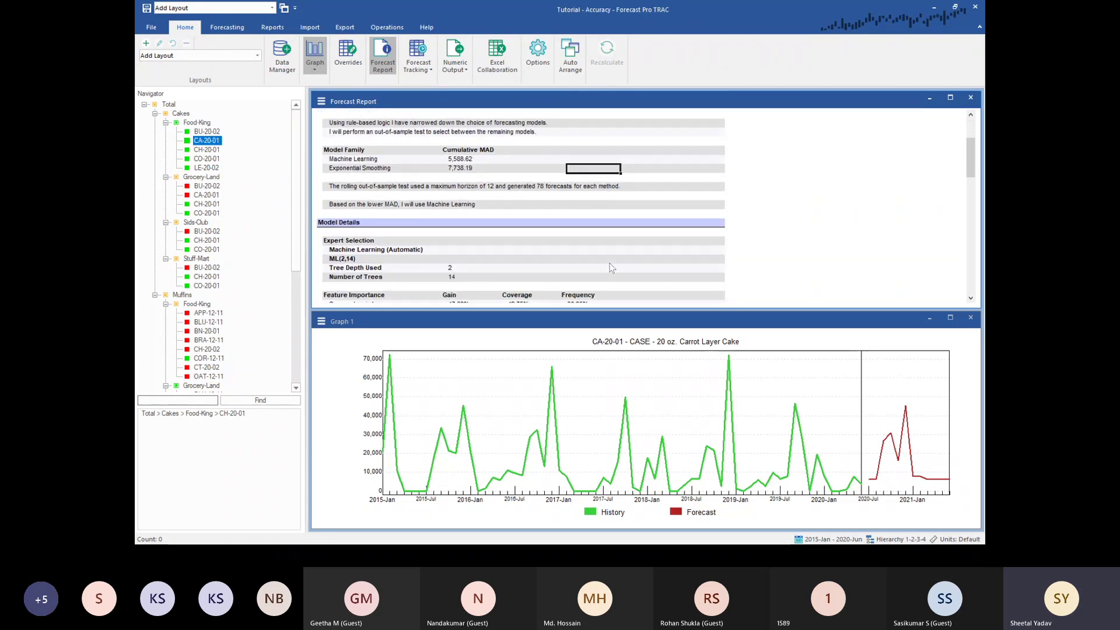
Read CA-20-01's Forecast Report from the model details down to the feature importance table.
click(637, 253)
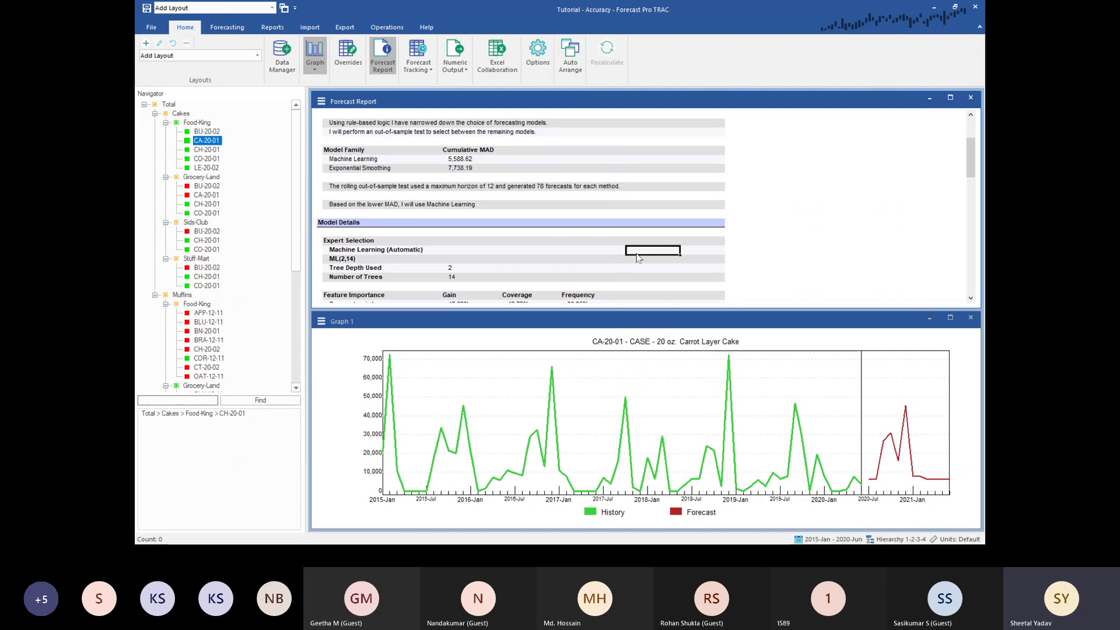
click(642, 286)
scroll(643, 292, down, 1)
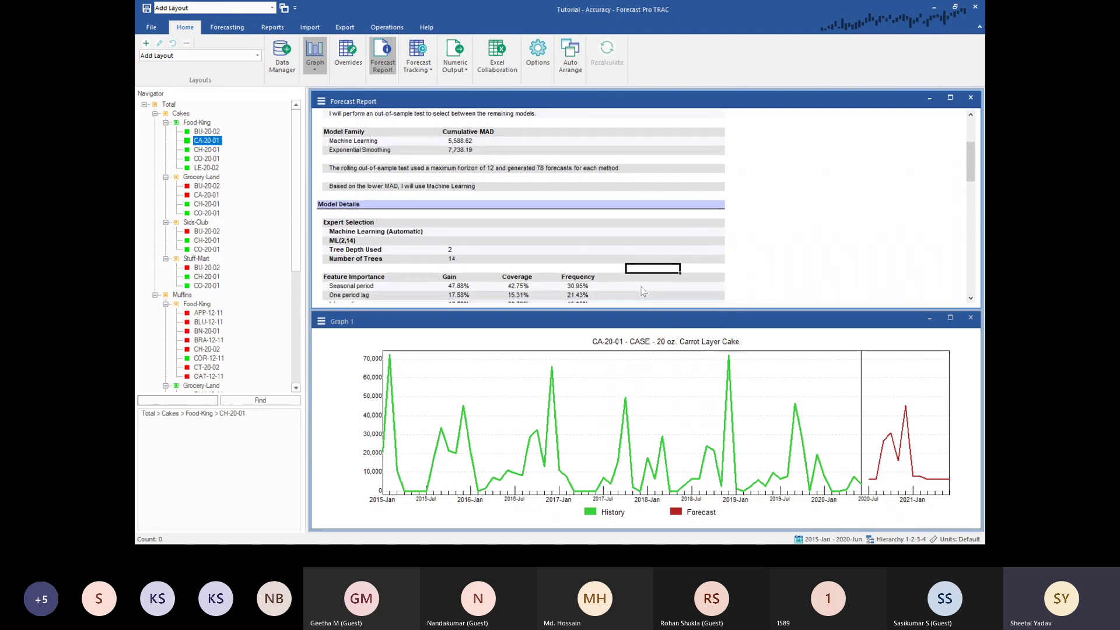
scroll(644, 292, down, 4)
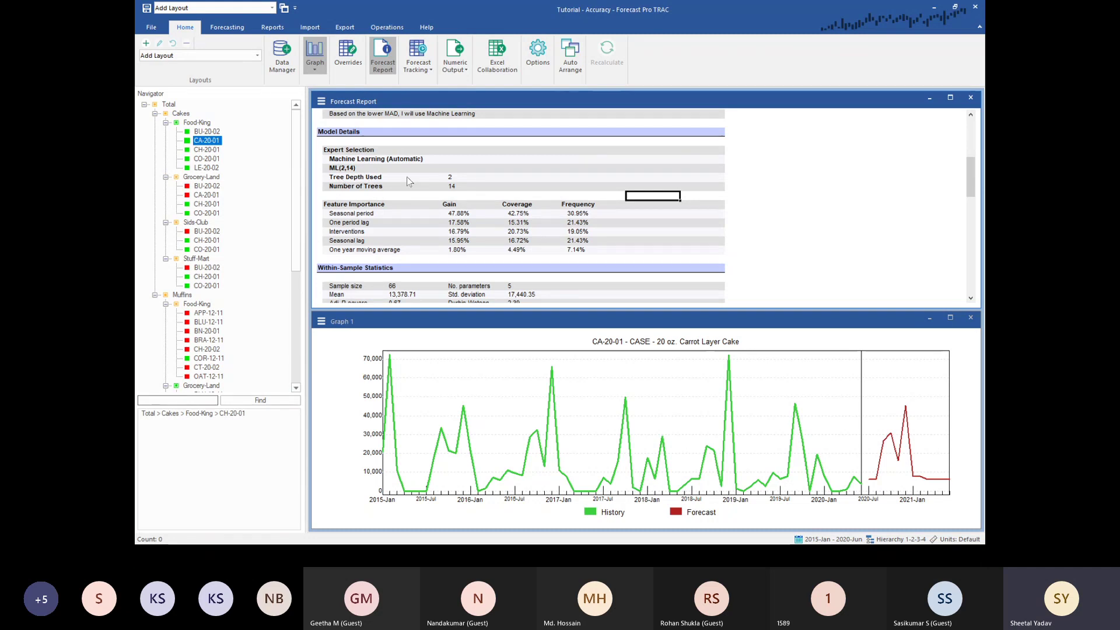
Compare the report's tree depth, number of trees and features with the Machine Learning Model slide in the presentation.
key(alt+Tab)
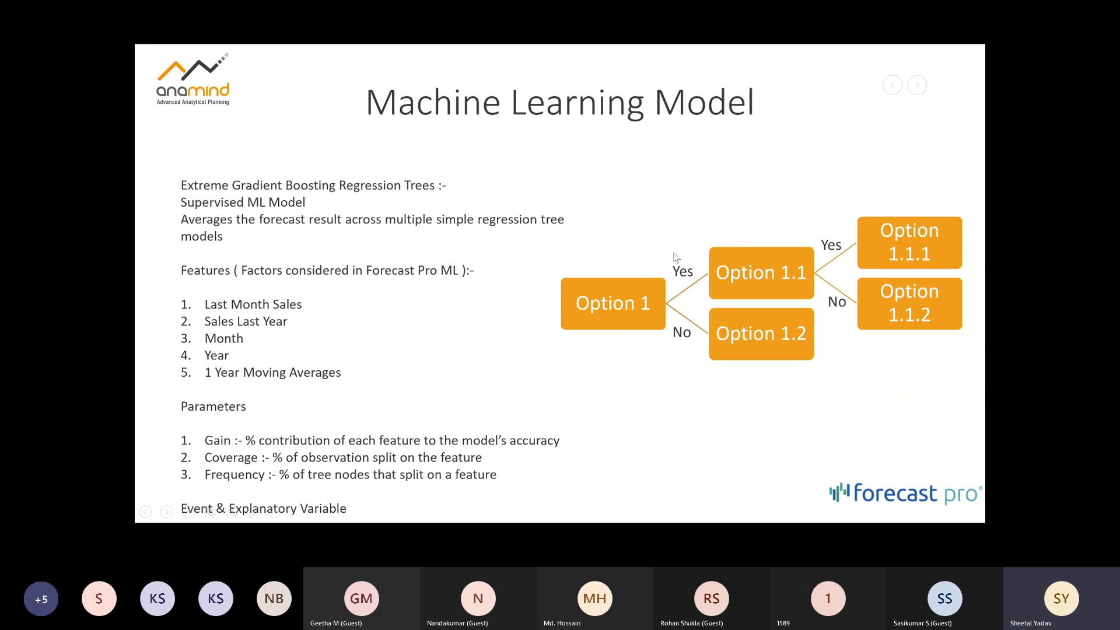
key(alt+Tab)
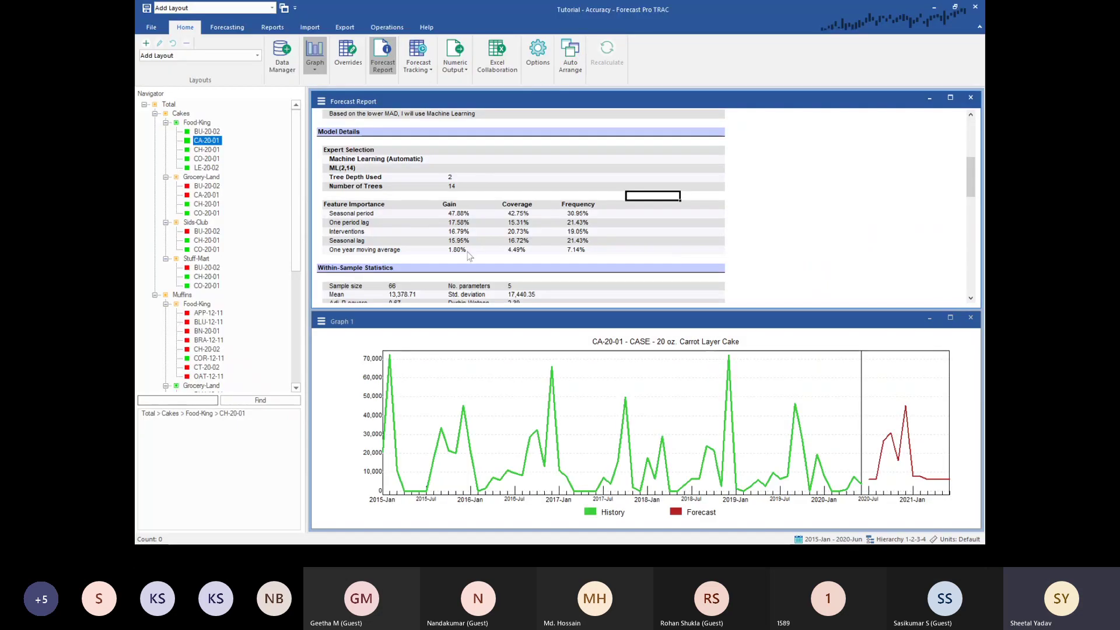
click(474, 177)
key(alt+Tab)
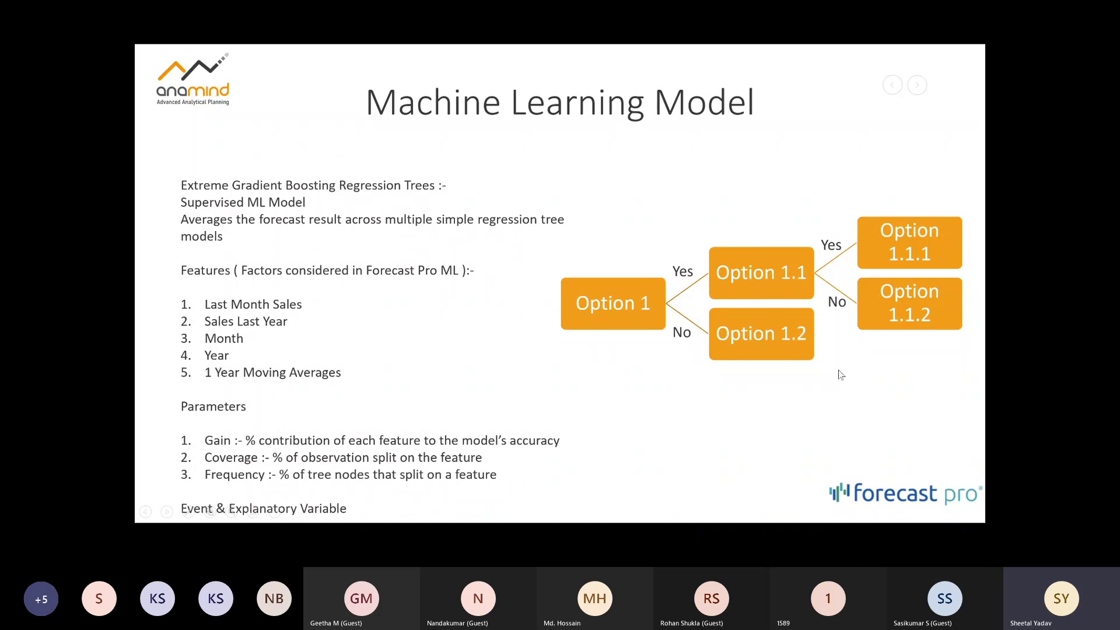
key(alt+Tab)
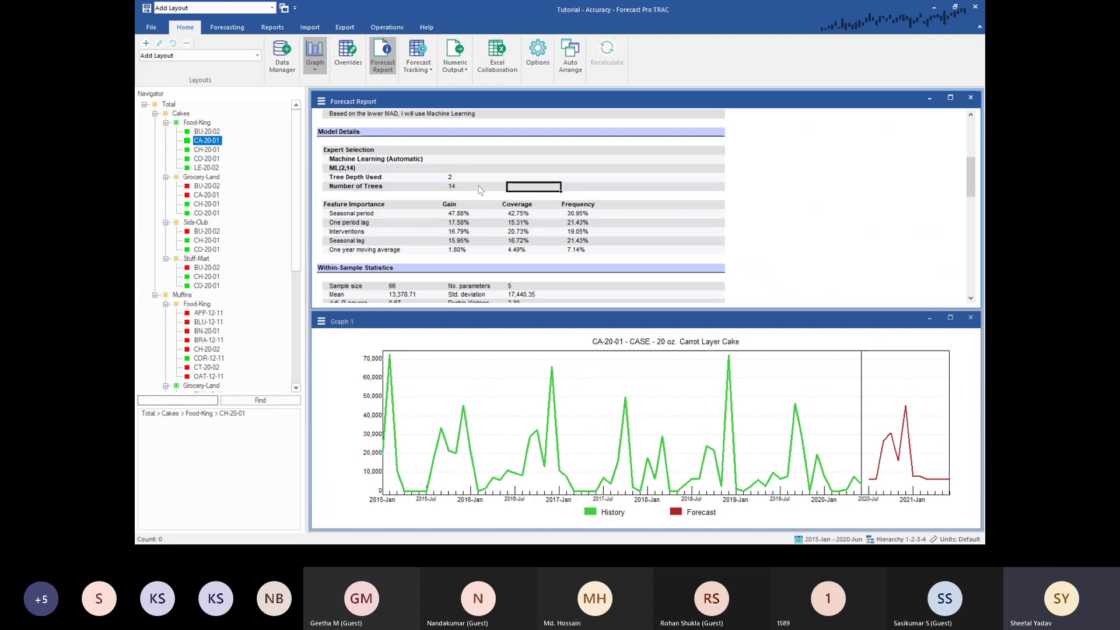
key(alt+Tab)
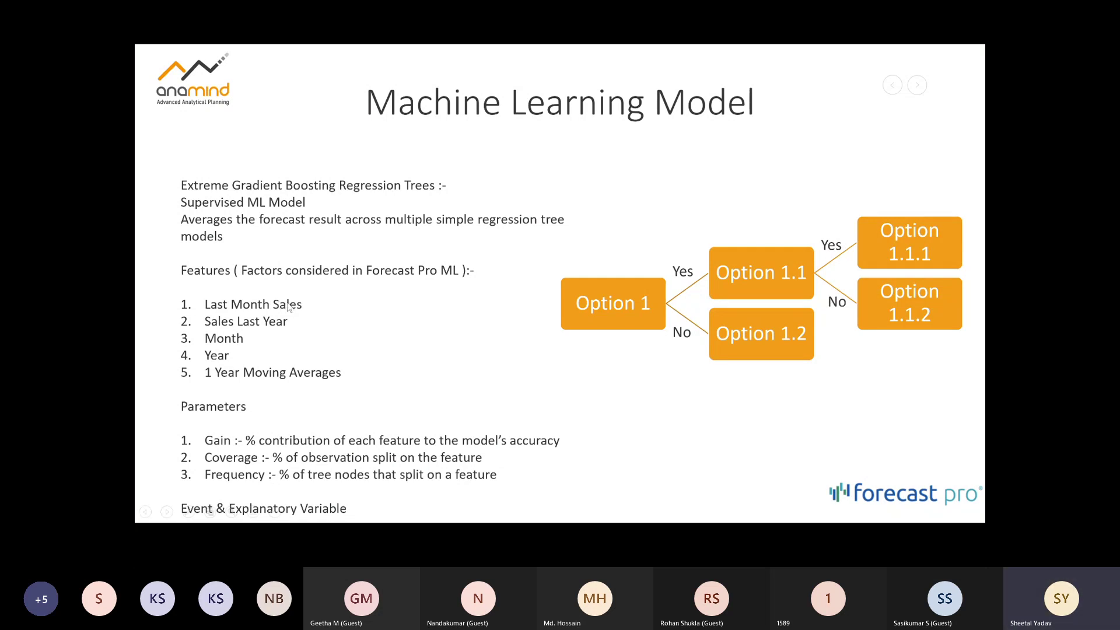
key(alt+Tab)
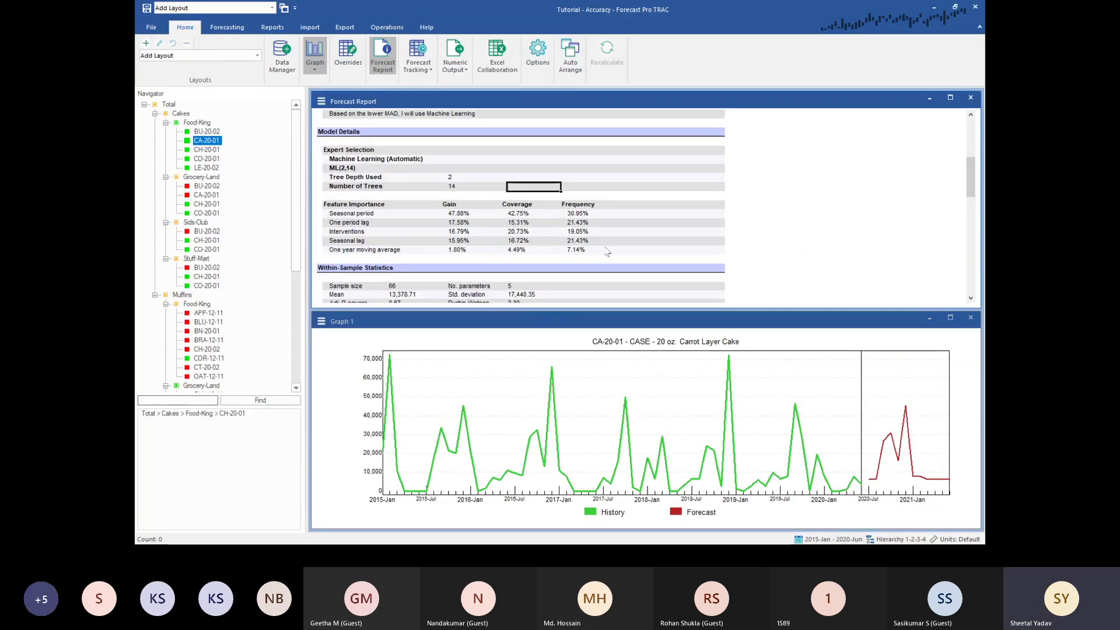
Examine the Seasonal period and One period lag rows in the feature importance table.
scroll(607, 252, down, 2)
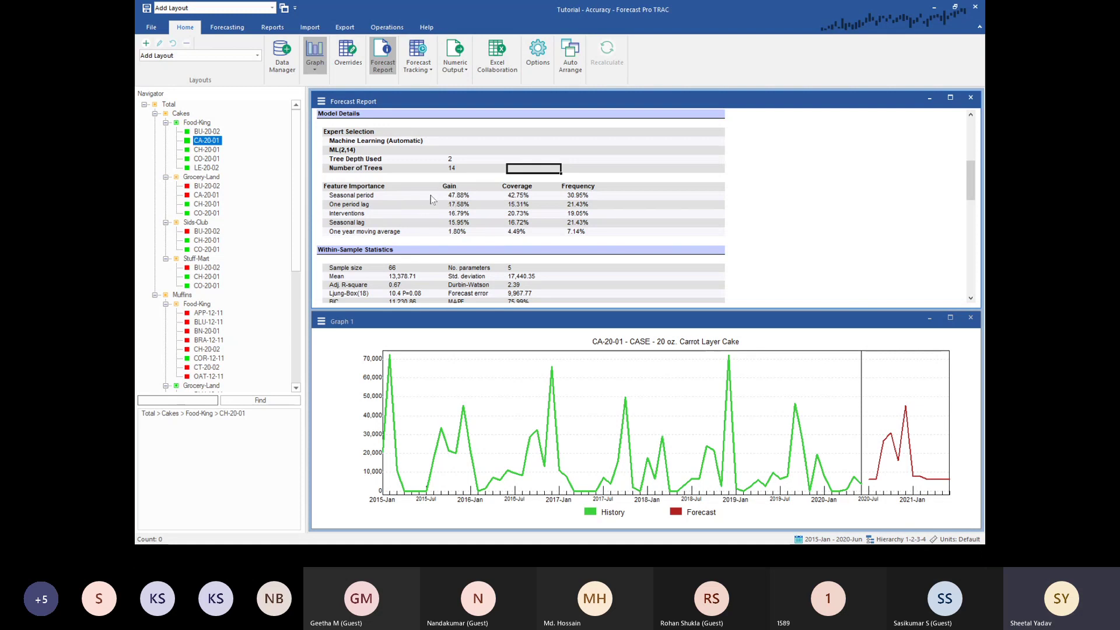
click(379, 197)
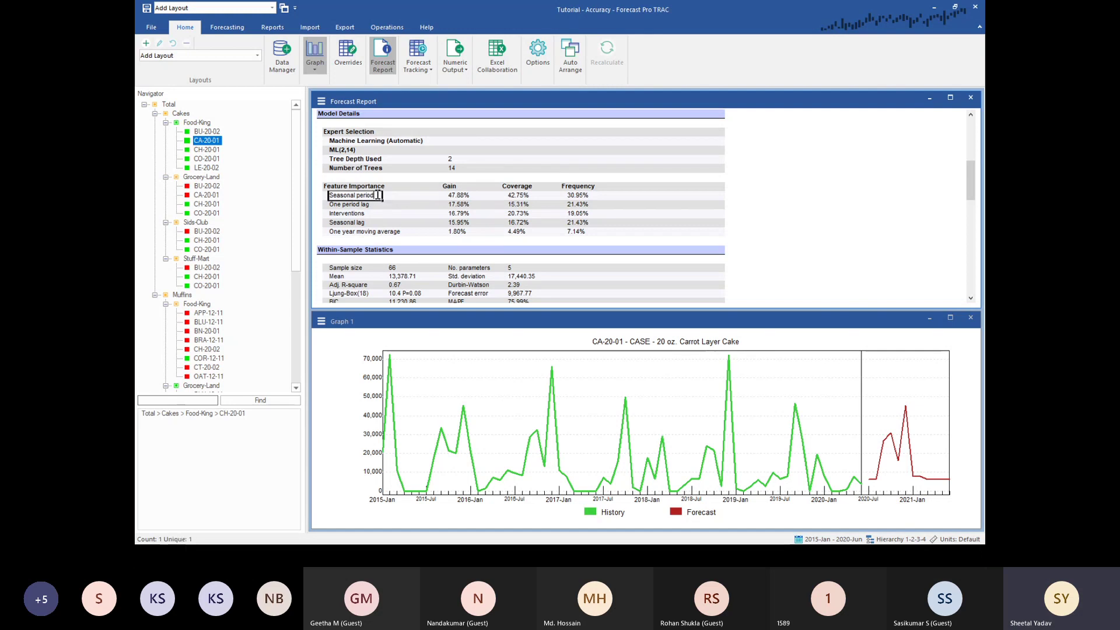
click(406, 204)
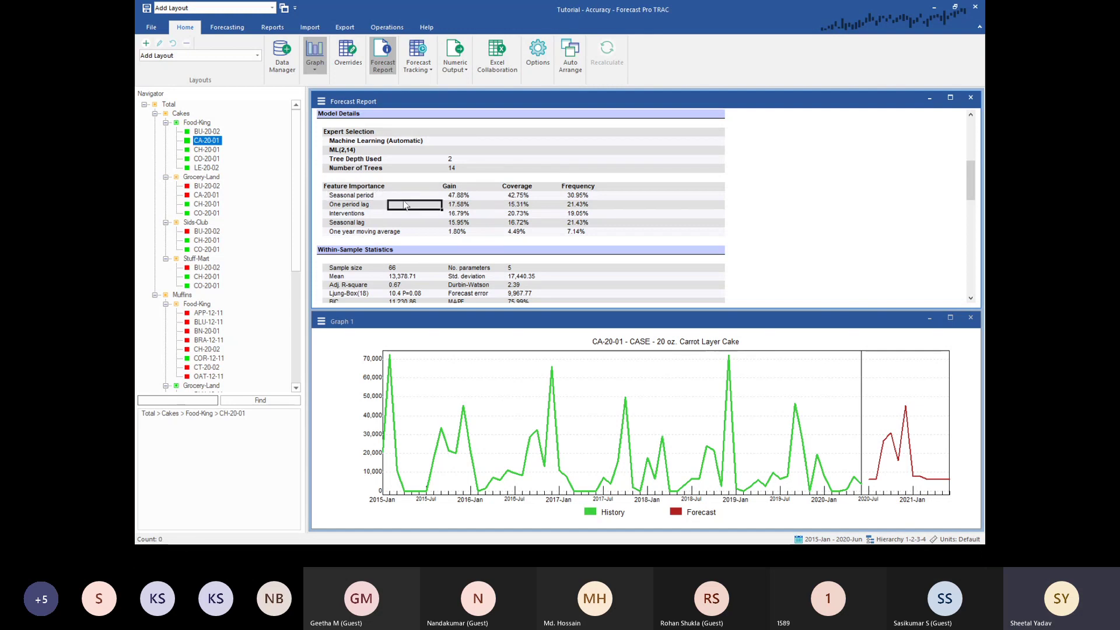
click(381, 197)
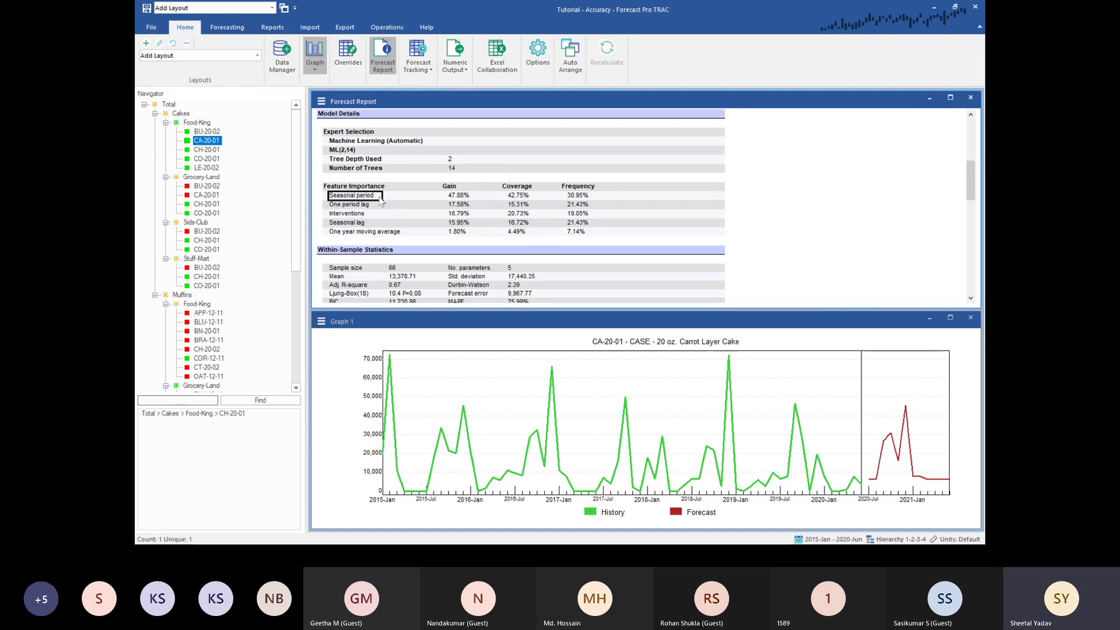
click(439, 198)
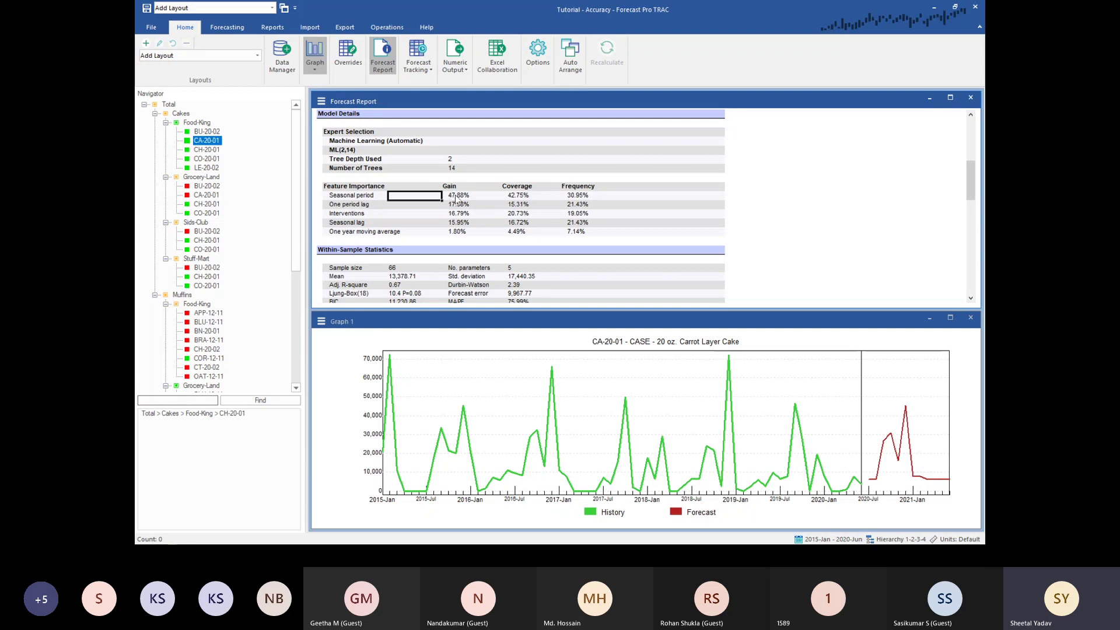
click(377, 196)
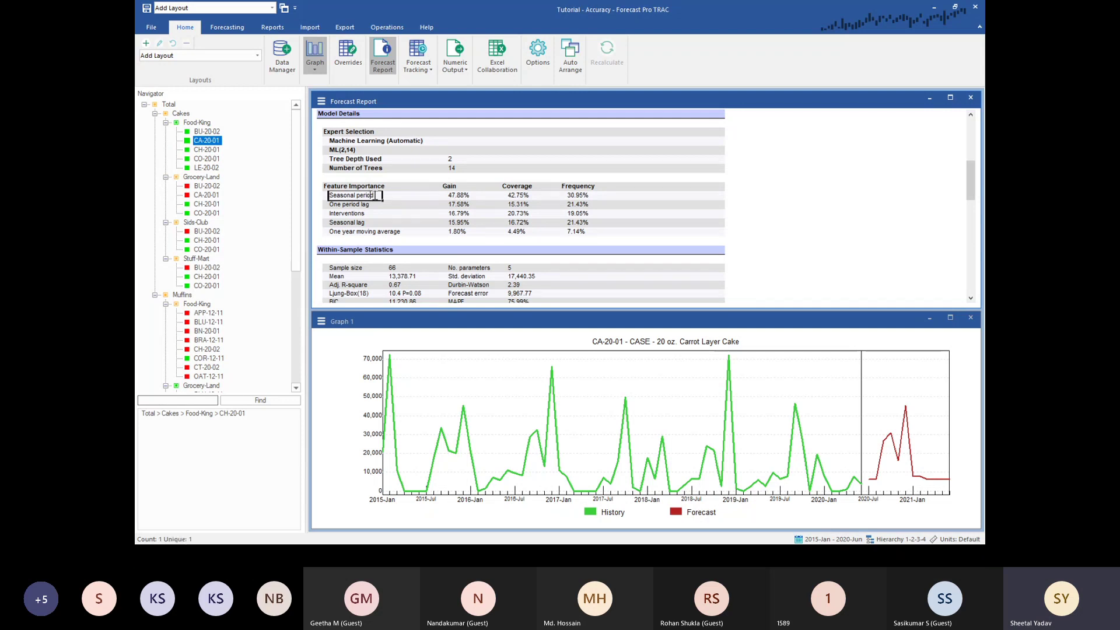
click(385, 196)
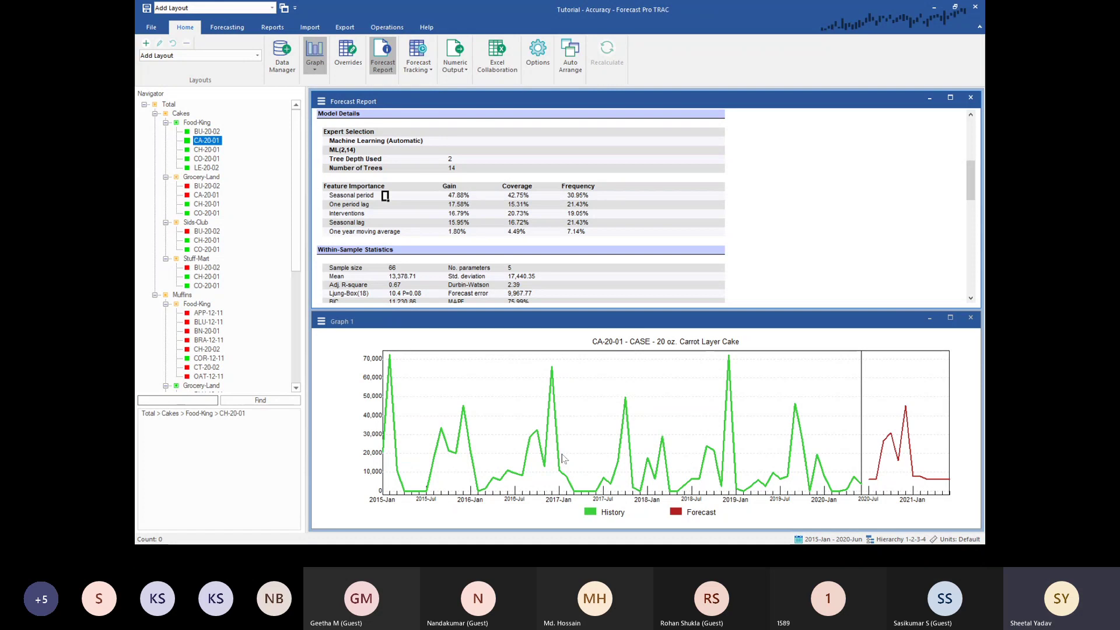
Relate the history graph to the feature importance table and examine the Seasonal lag and One year moving average rows.
mouse_move(557, 448)
click(387, 222)
click(415, 233)
click(358, 243)
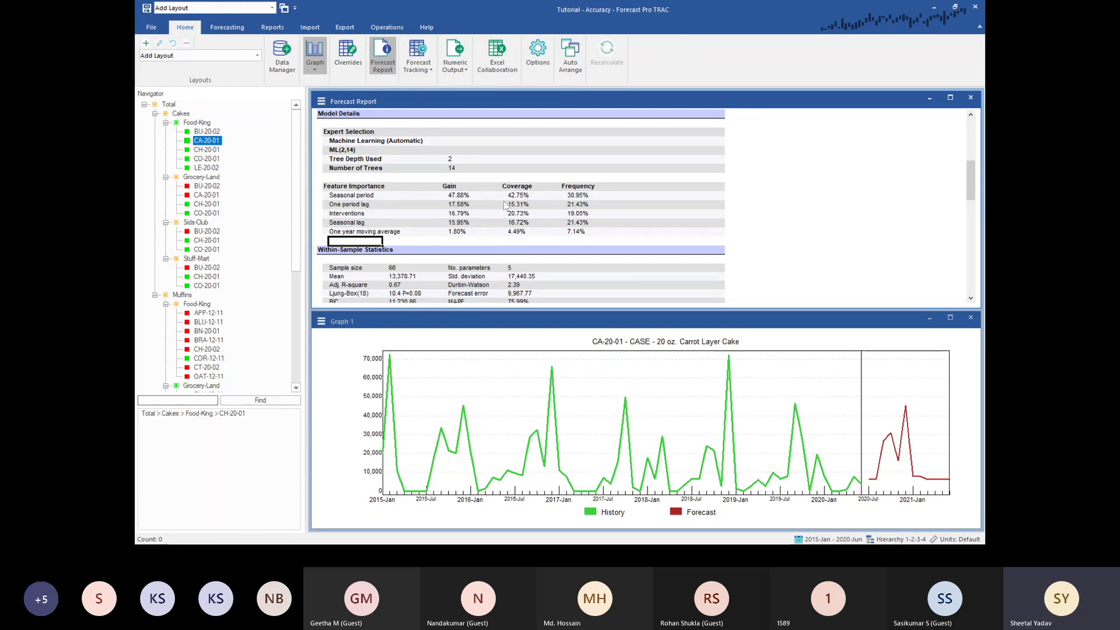
Check the presentation slide's gain, coverage and frequency definitions and its event and explanatory variable entry against the report, returning to Forecast Pro TRAC.
key(alt+Tab)
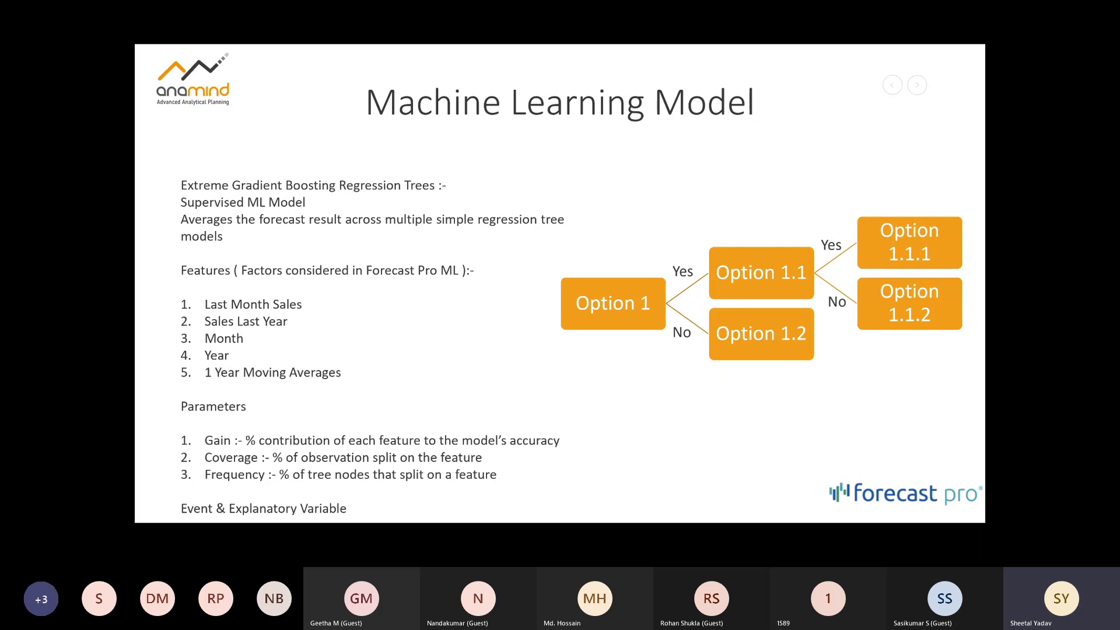
key(alt+Tab)
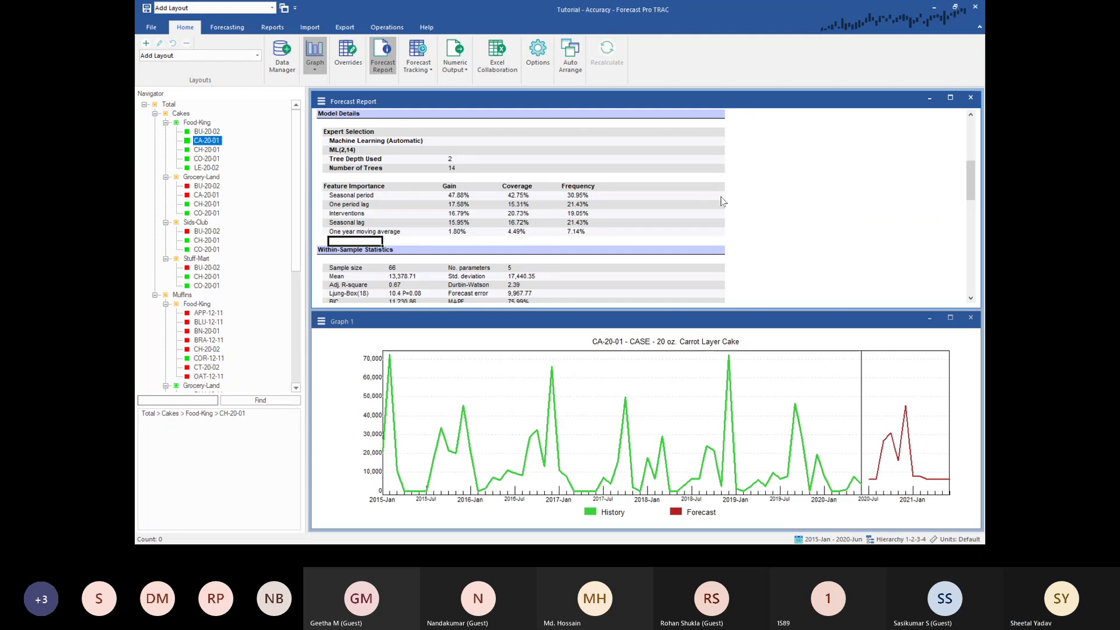
key(alt+Tab)
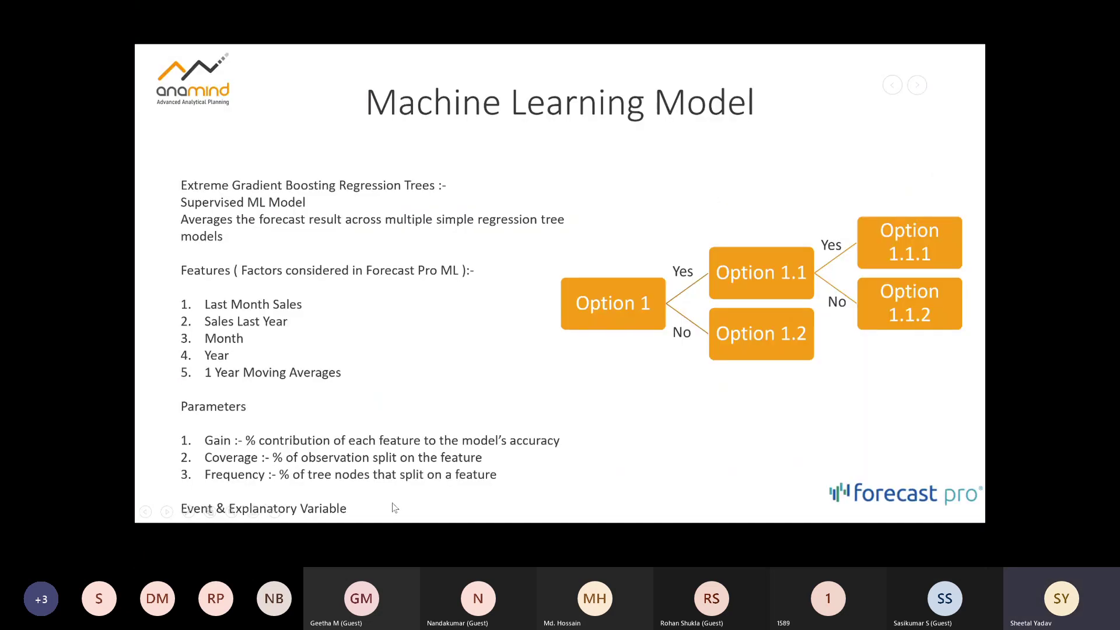
key(alt+Tab)
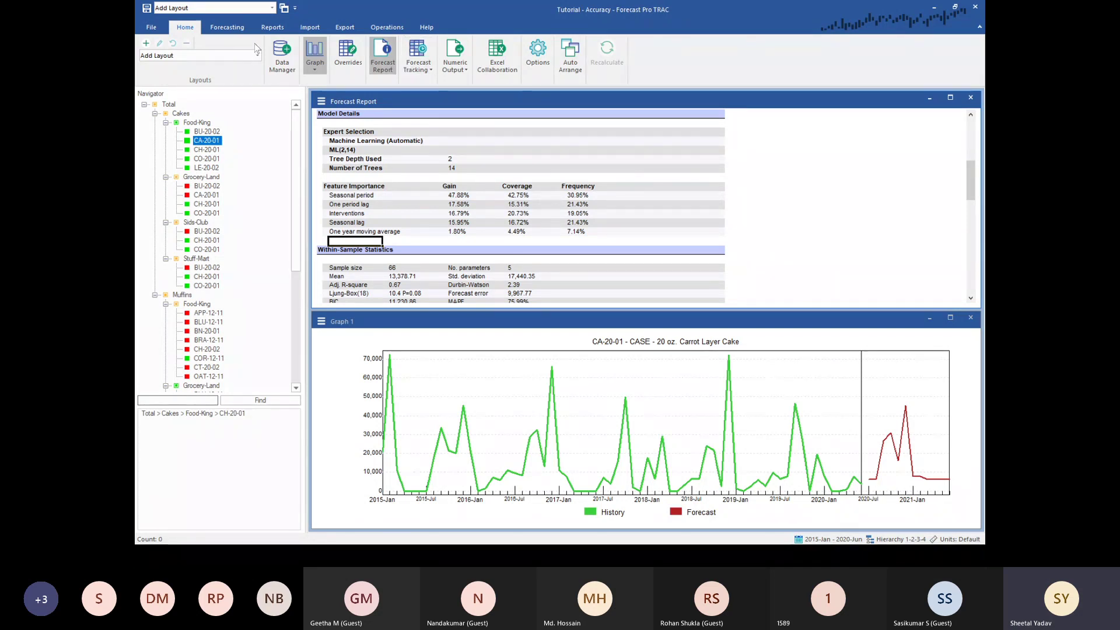
Apply the automatic Machine Learning model to CA-20-01.
click(234, 29)
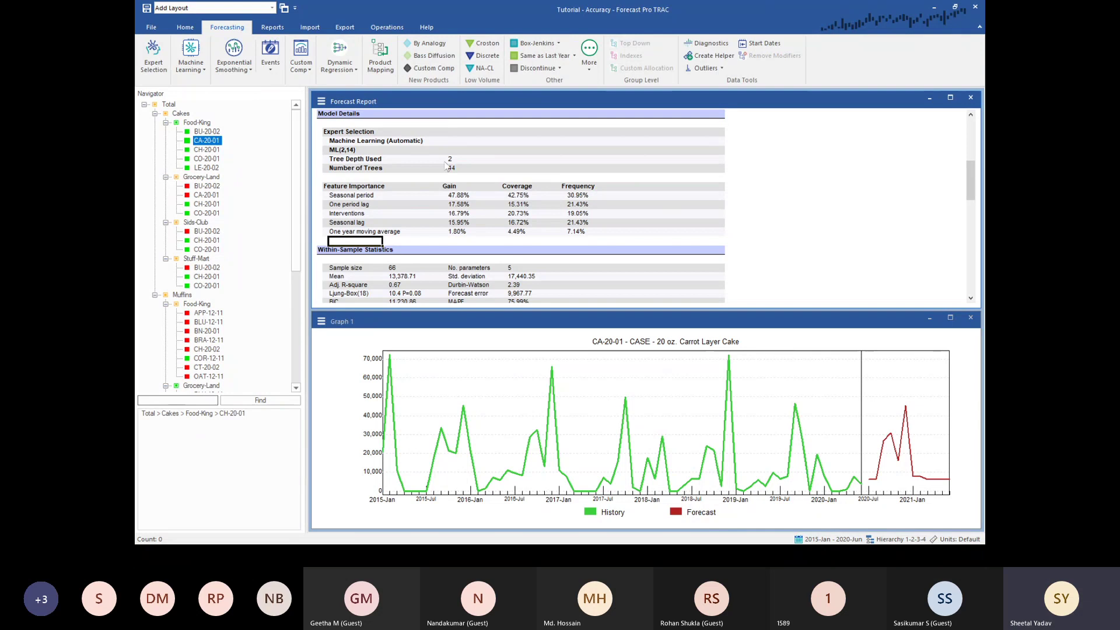
click(196, 67)
click(214, 83)
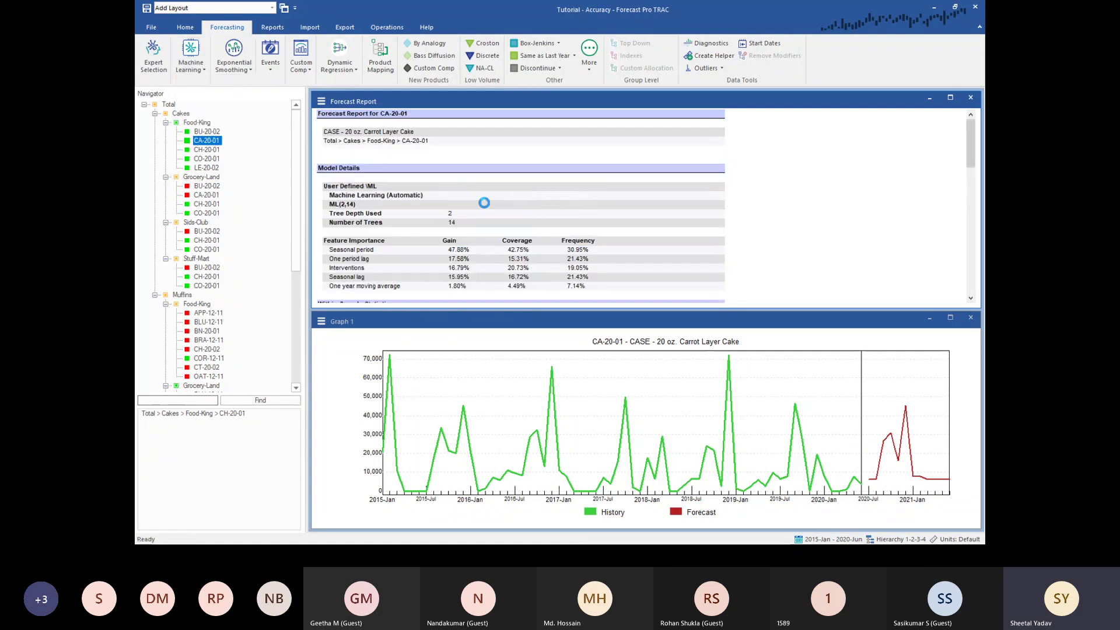
Review the events, explanatory variables and tree parameters in the Machine Learning model management dialog, and cancel without changes.
click(197, 68)
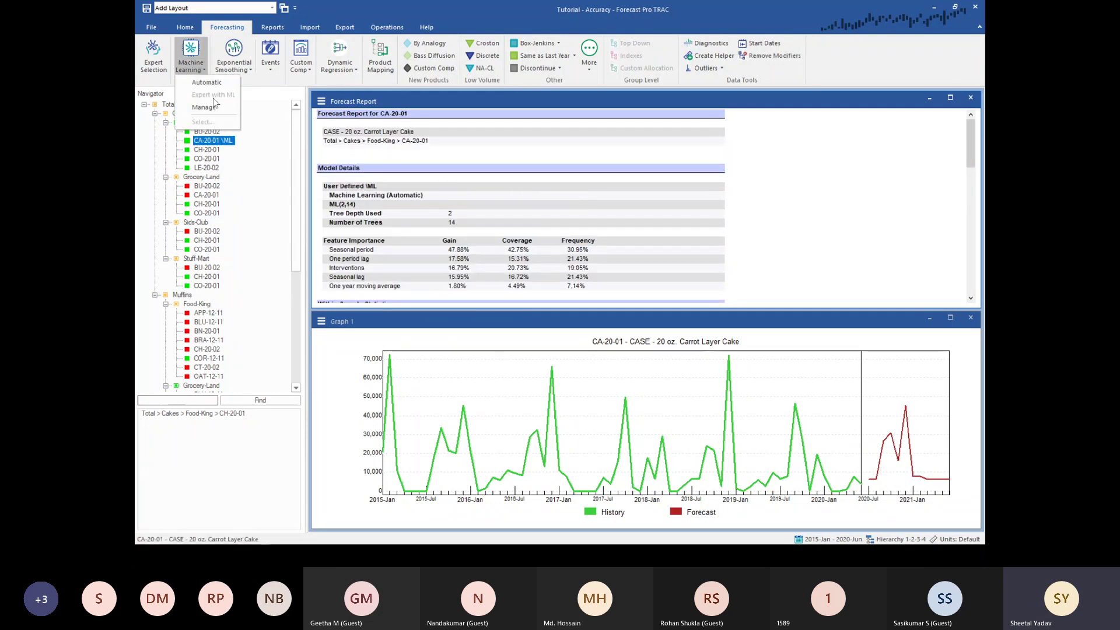
click(205, 107)
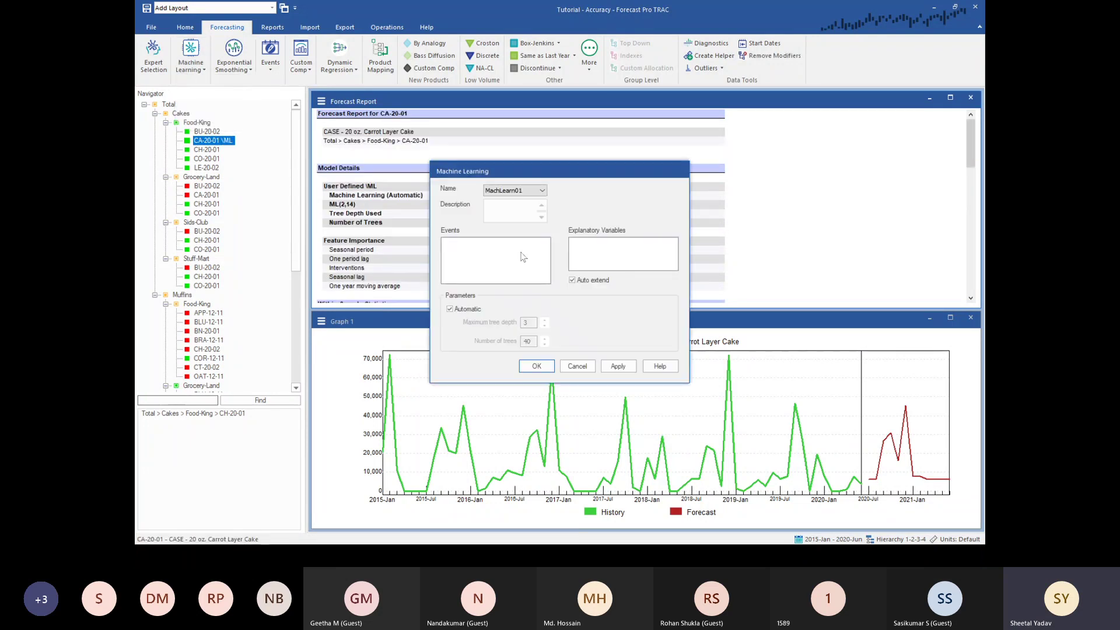
drag(630, 174, 766, 96)
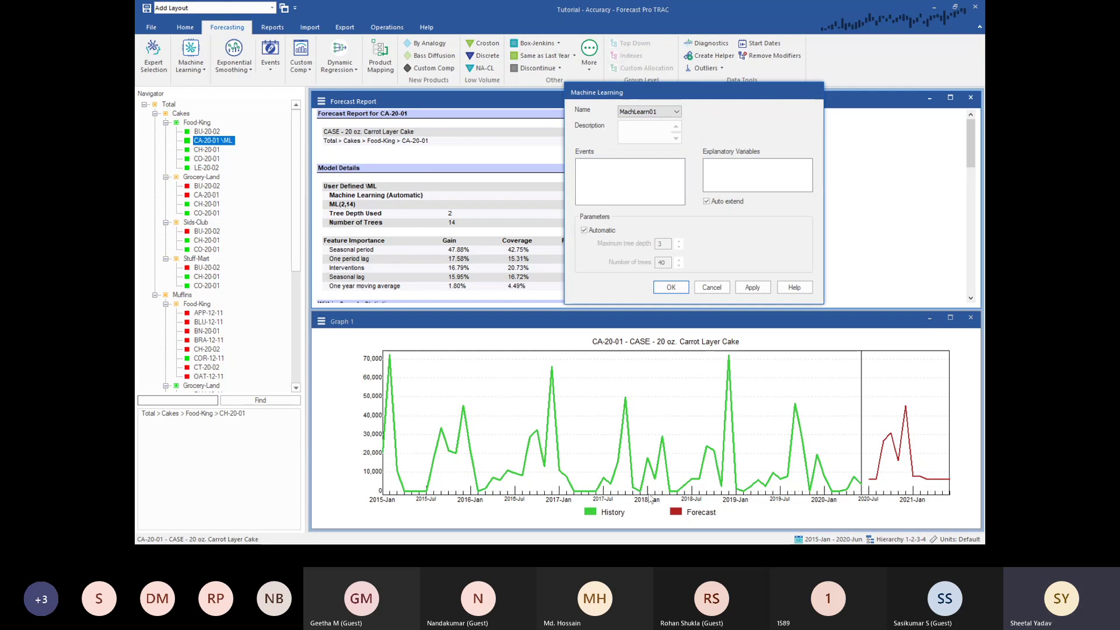
click(587, 170)
click(717, 172)
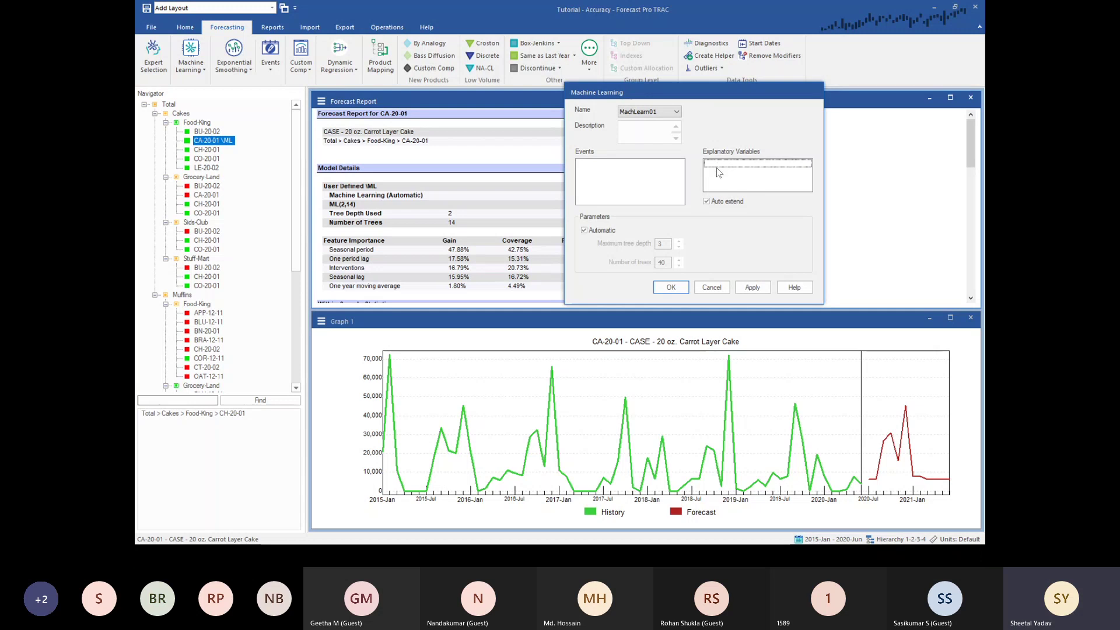
click(711, 286)
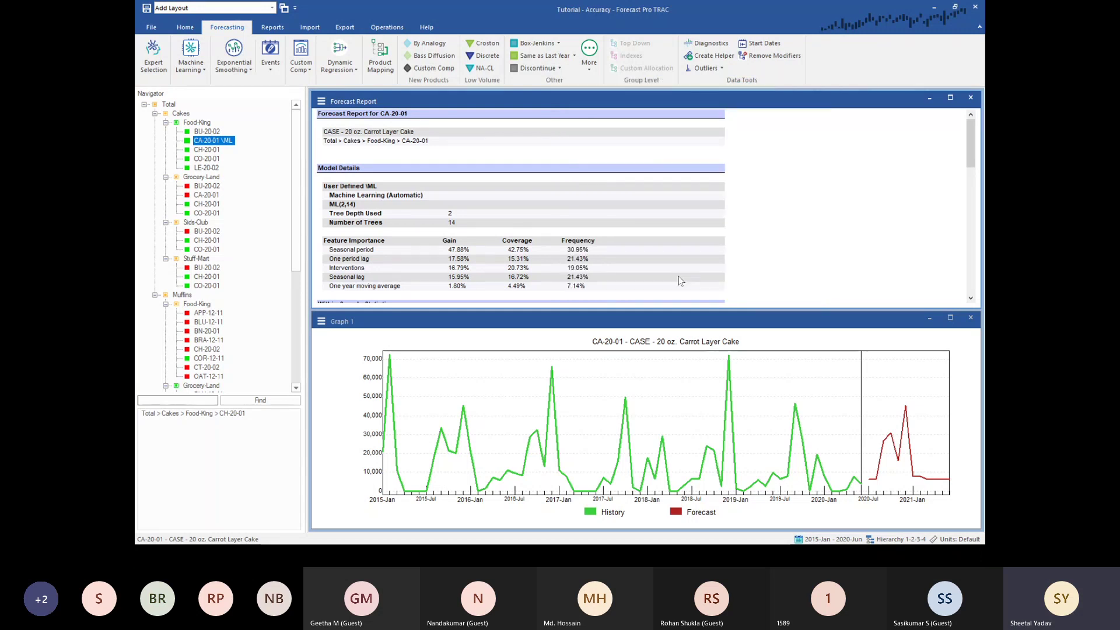
Check the feature importance table and open the Event Manager for CA-20-01's graph.
scroll(505, 233, down, 1)
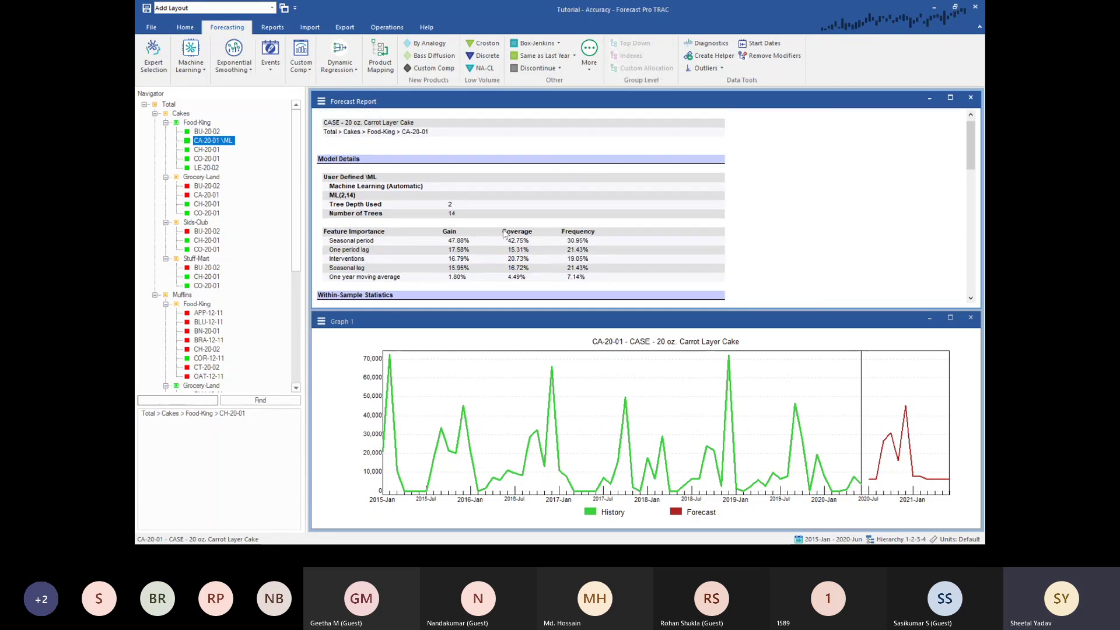
click(458, 286)
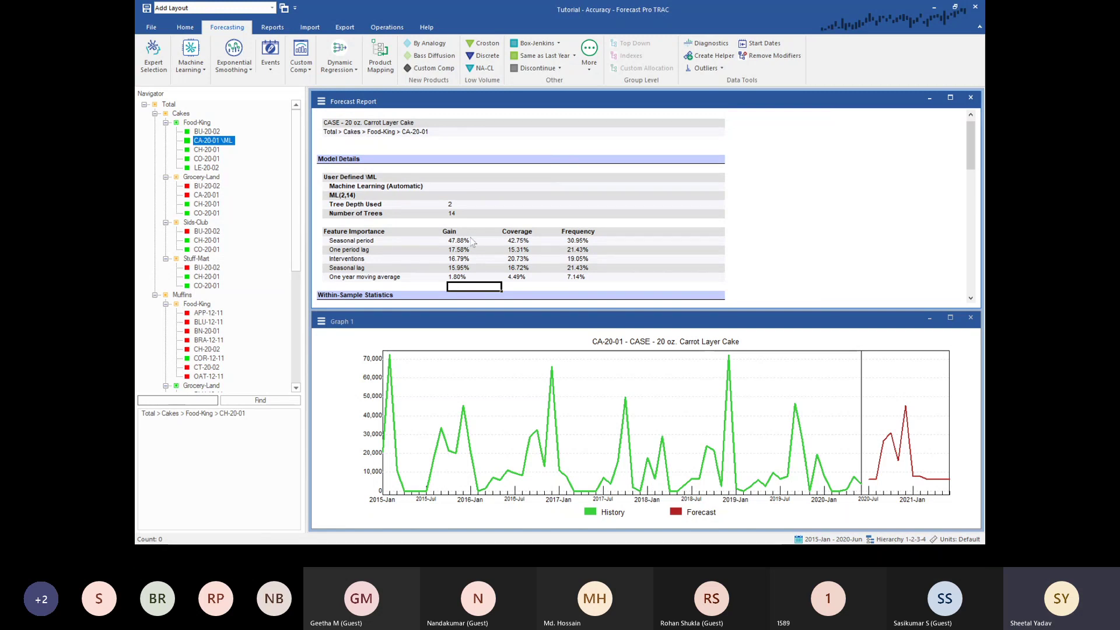
right_click(486, 410)
click(561, 360)
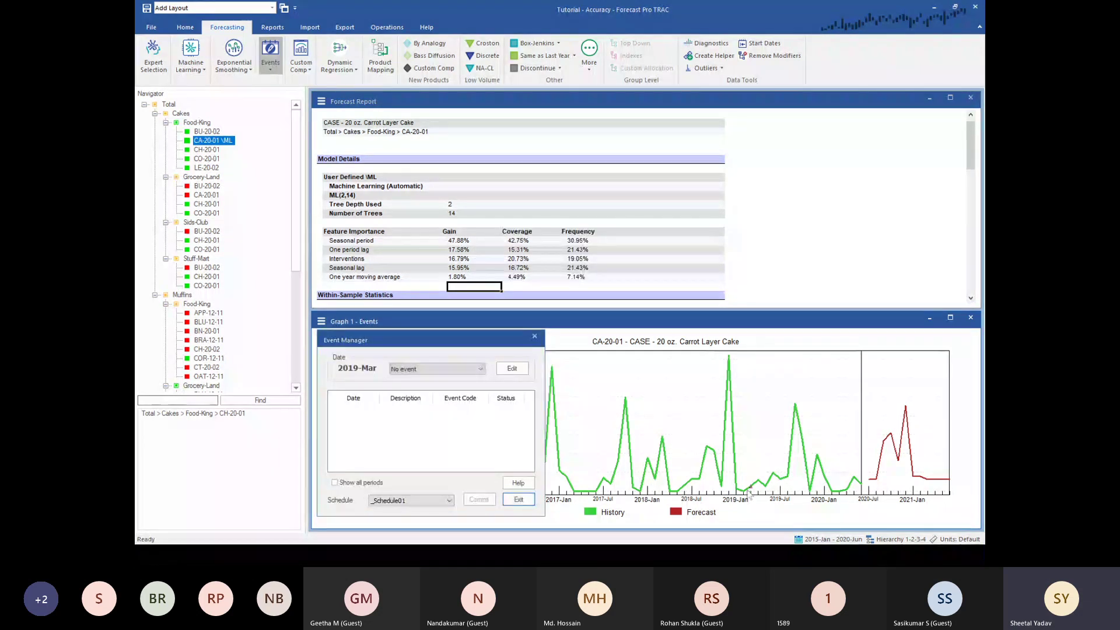
Add Event Code 1 to the list of event codes, commit it and return to the Event Manager.
click(467, 369)
click(517, 370)
click(517, 370)
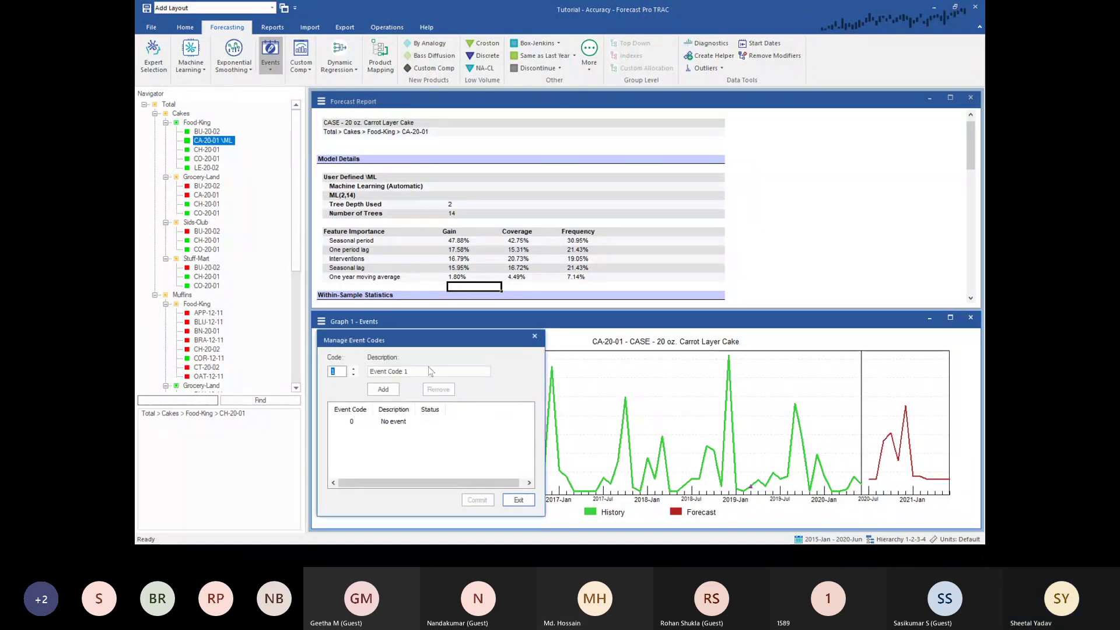
click(383, 390)
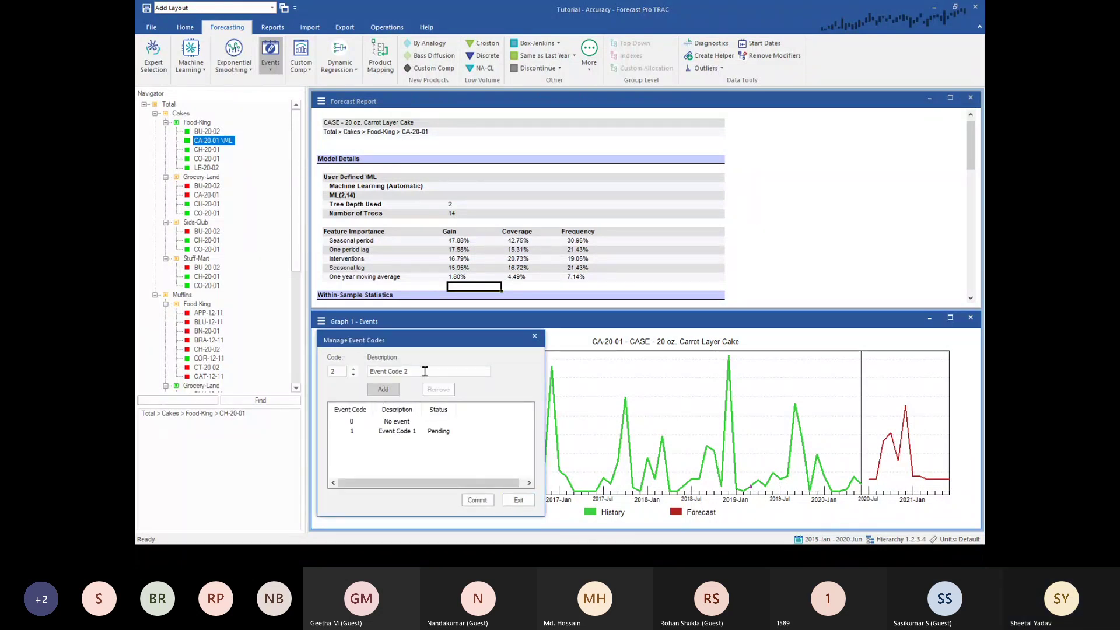
click(384, 389)
click(477, 500)
click(518, 500)
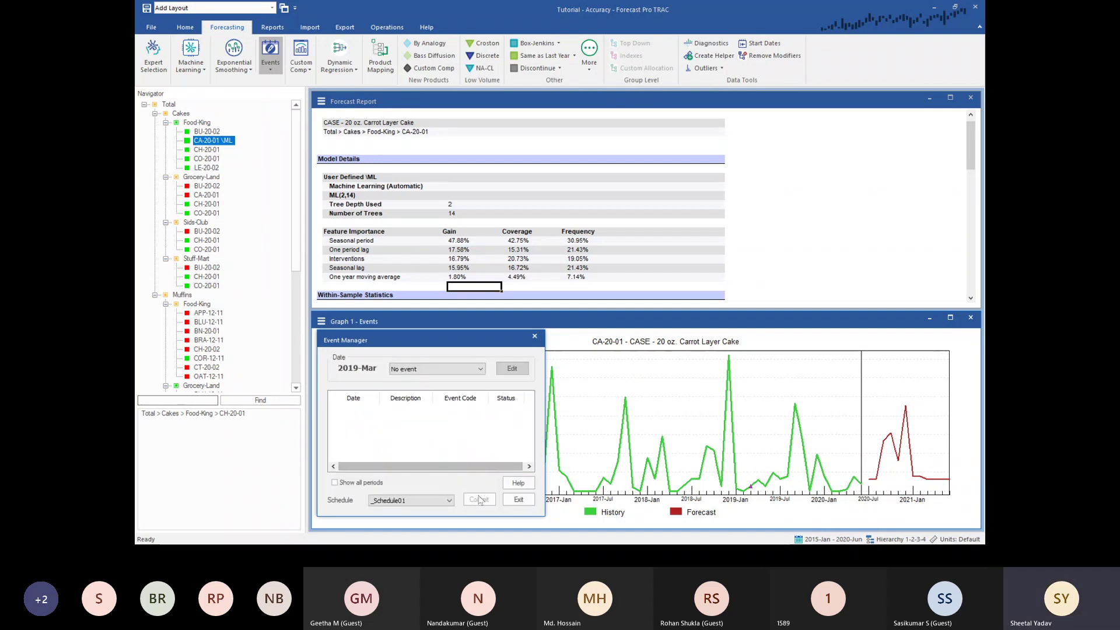
Assign Event Code 1 to 2019-Mar in _Schedule01, commit the schedule and close the Event Manager.
click(461, 369)
click(446, 385)
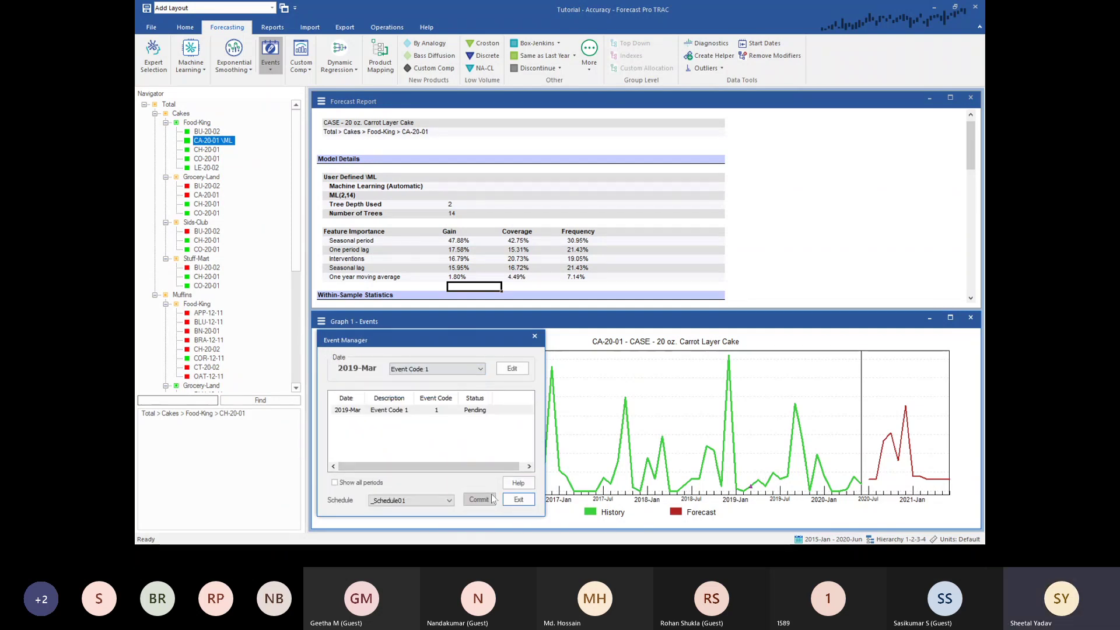
click(479, 500)
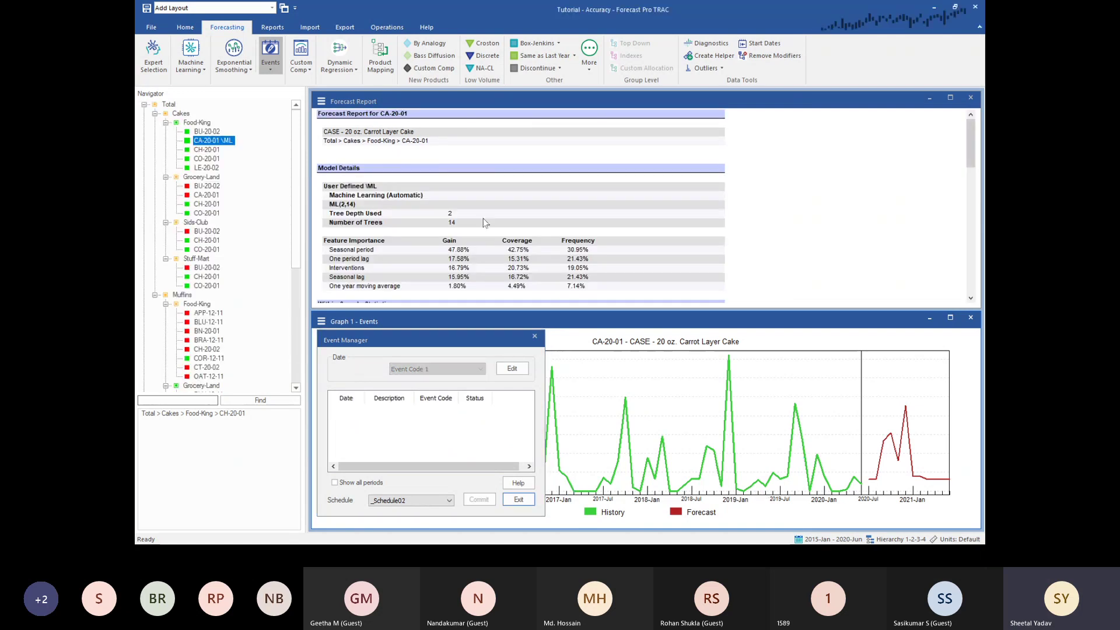
click(534, 336)
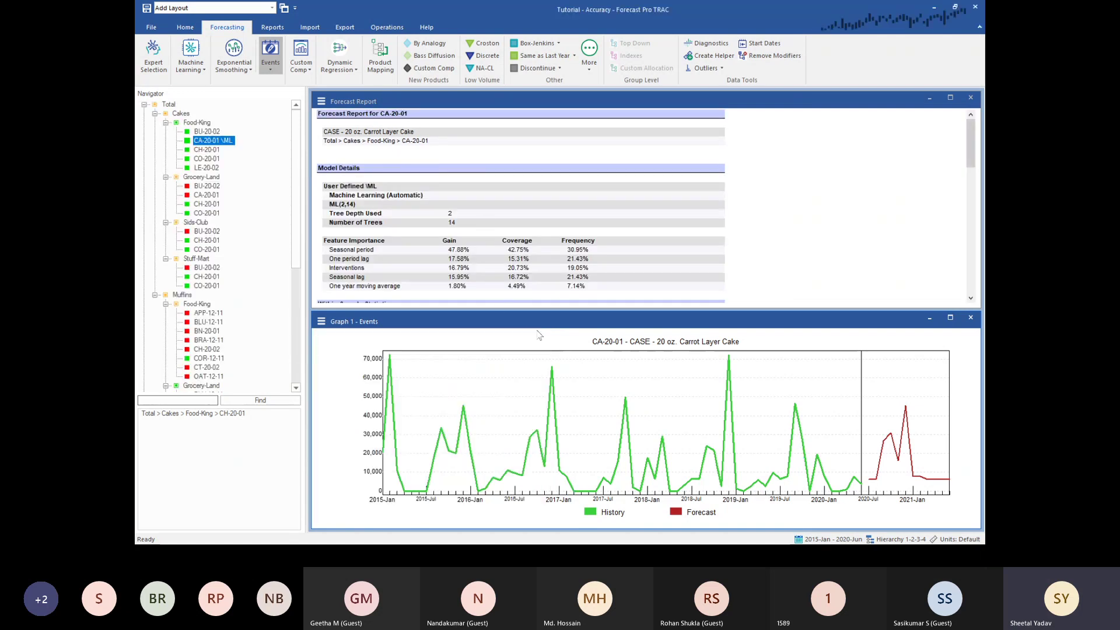
Include _Schedule01 as an event in CA-20-01's MachLearn01 machine learning model, and check the feature importance table.
click(189, 66)
click(219, 107)
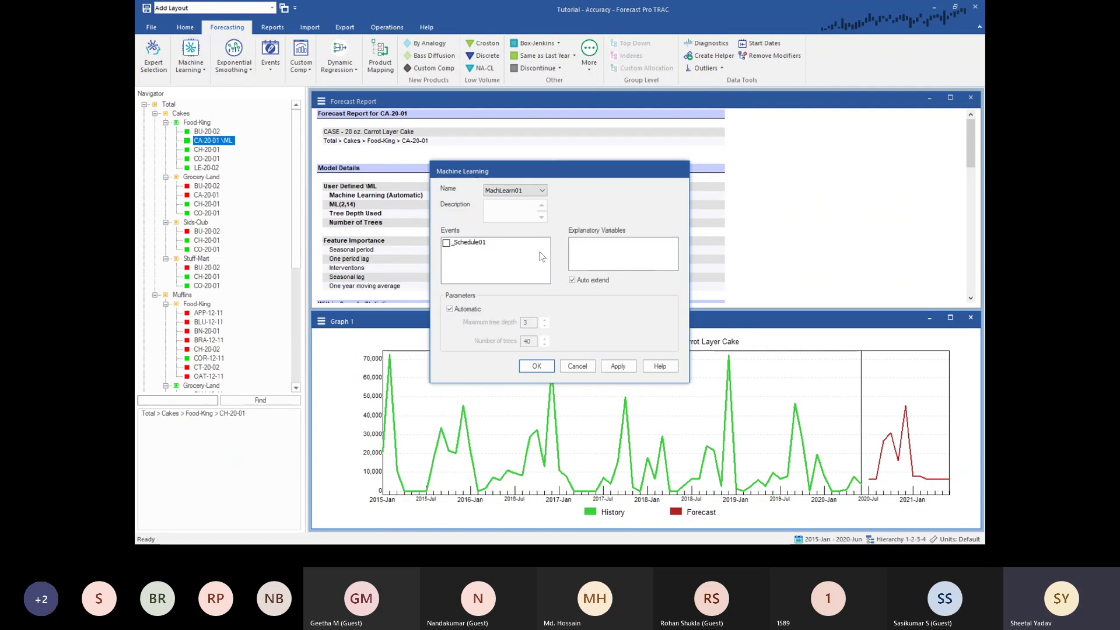
click(446, 242)
click(537, 367)
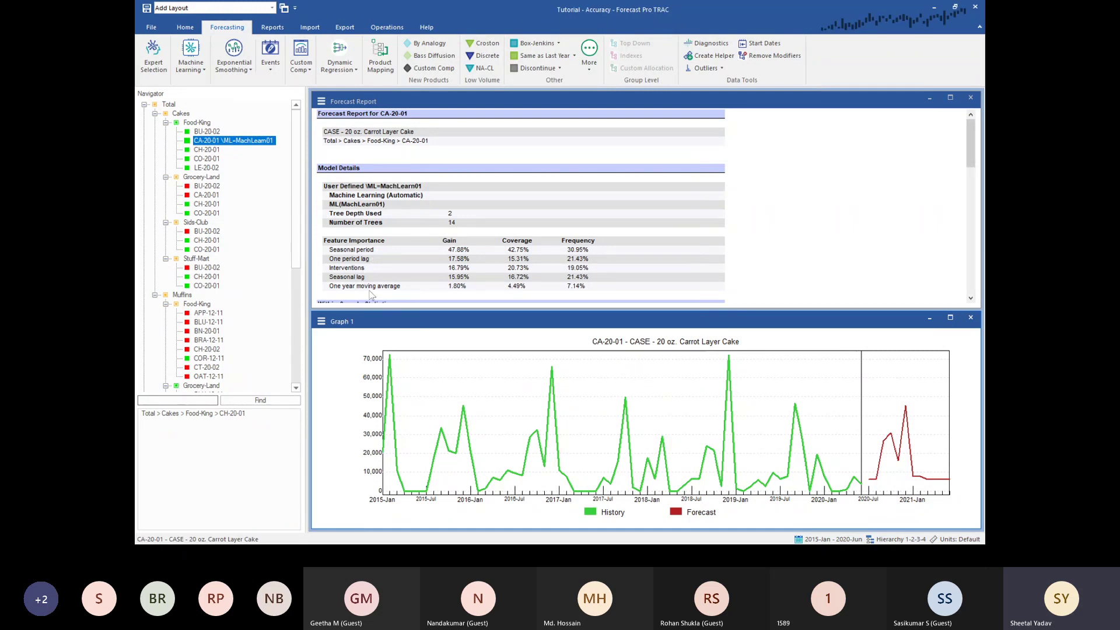
scroll(439, 274, down, 1)
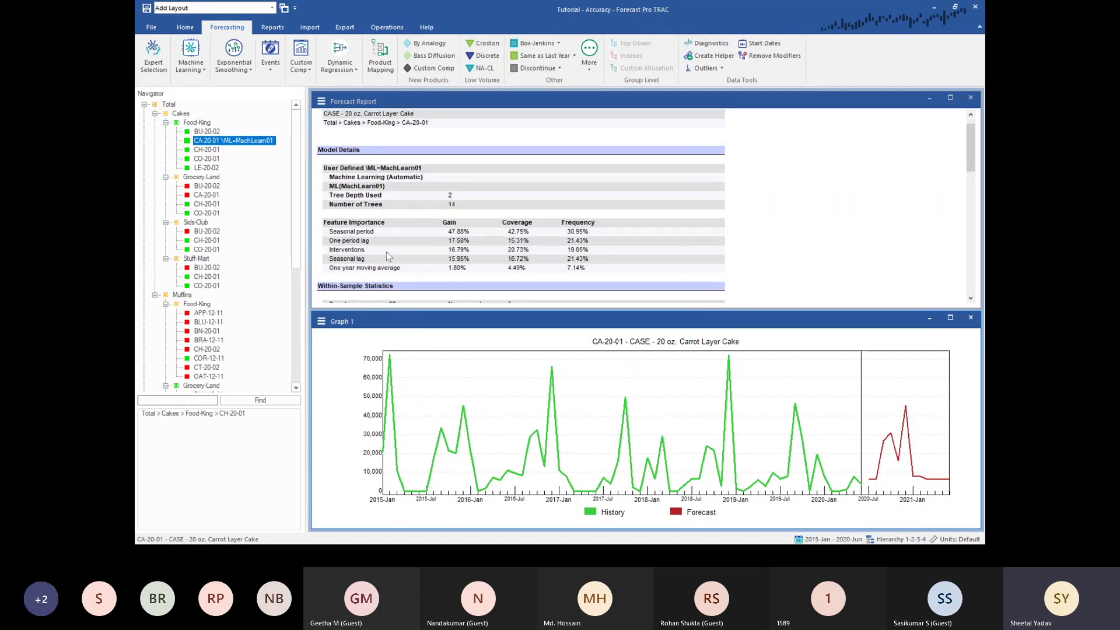
Assign Event Code 1 to 2018-Dec in _Schedule02 for CA-20-01, commit the schedule and exit the Event Manager.
right_click(465, 474)
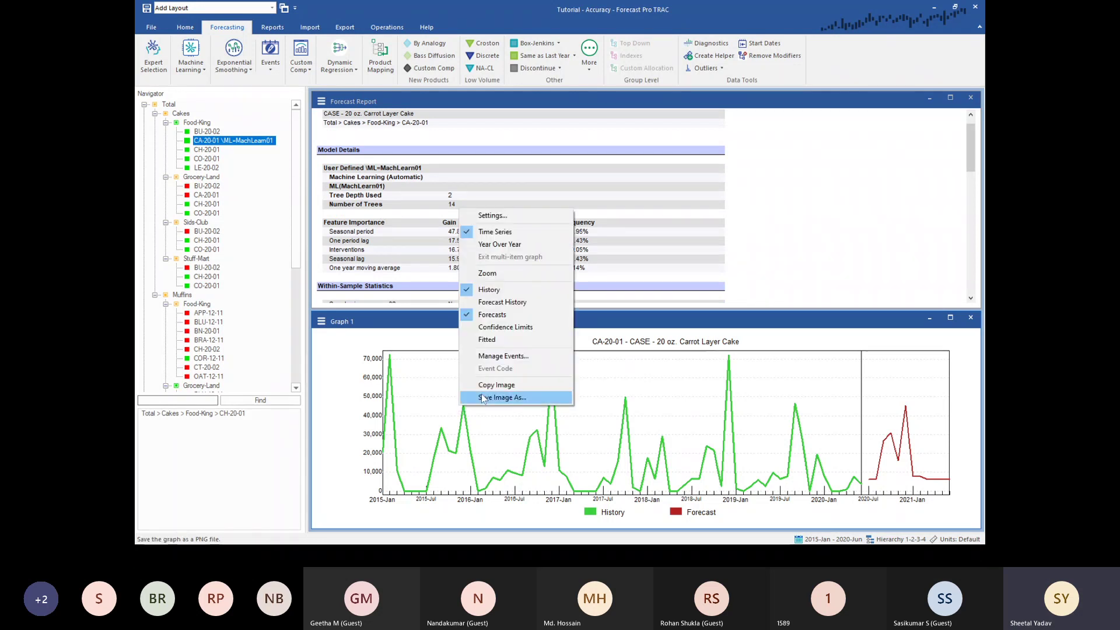
click(490, 425)
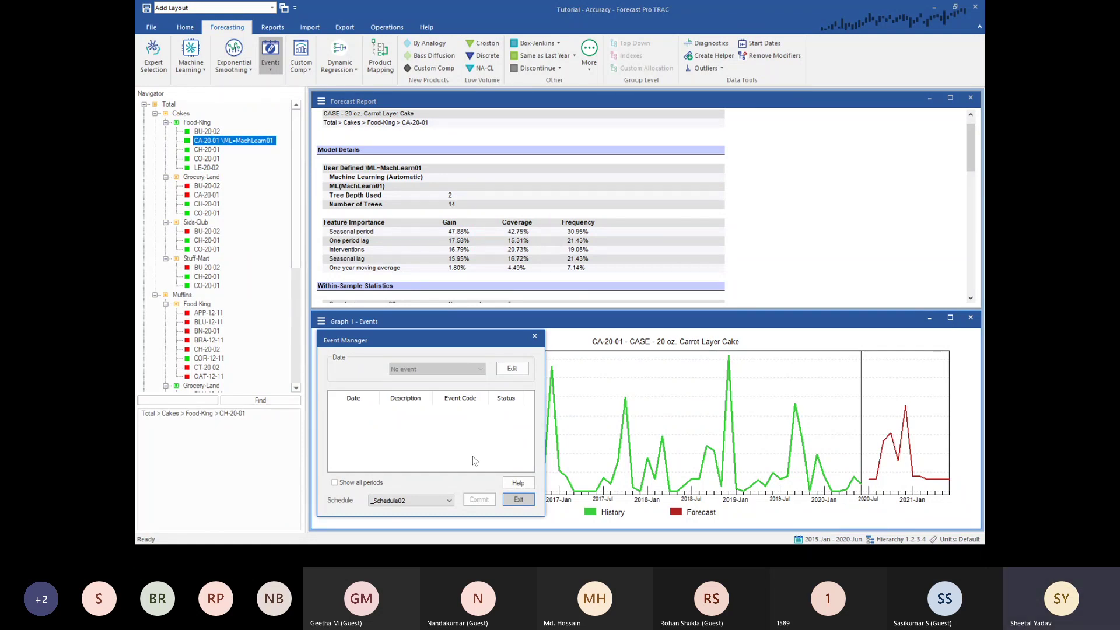
click(728, 363)
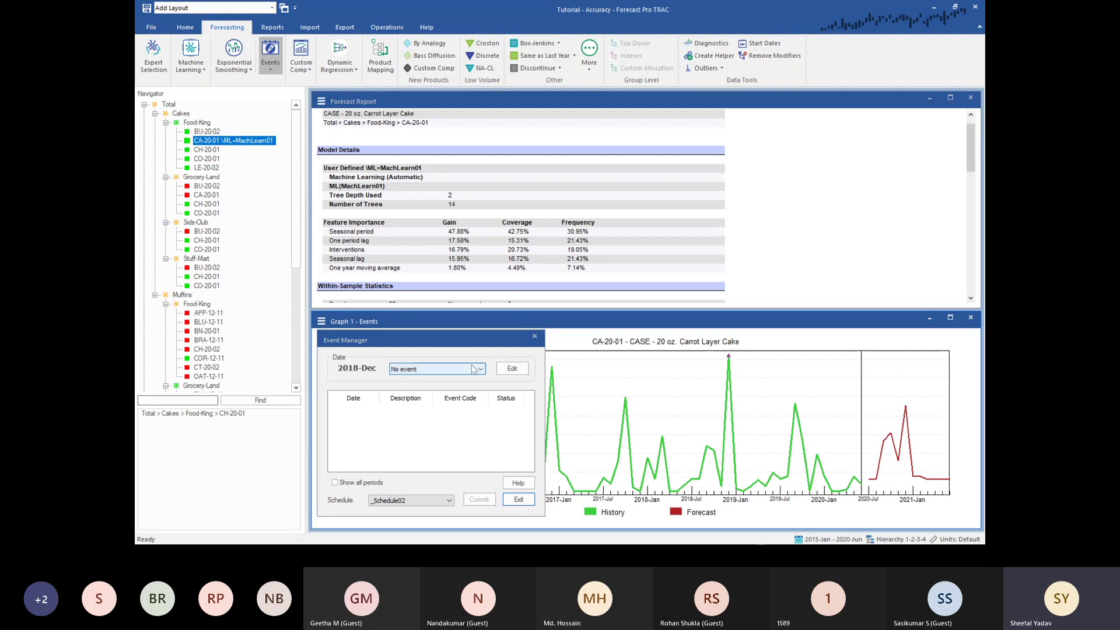
click(470, 368)
click(461, 387)
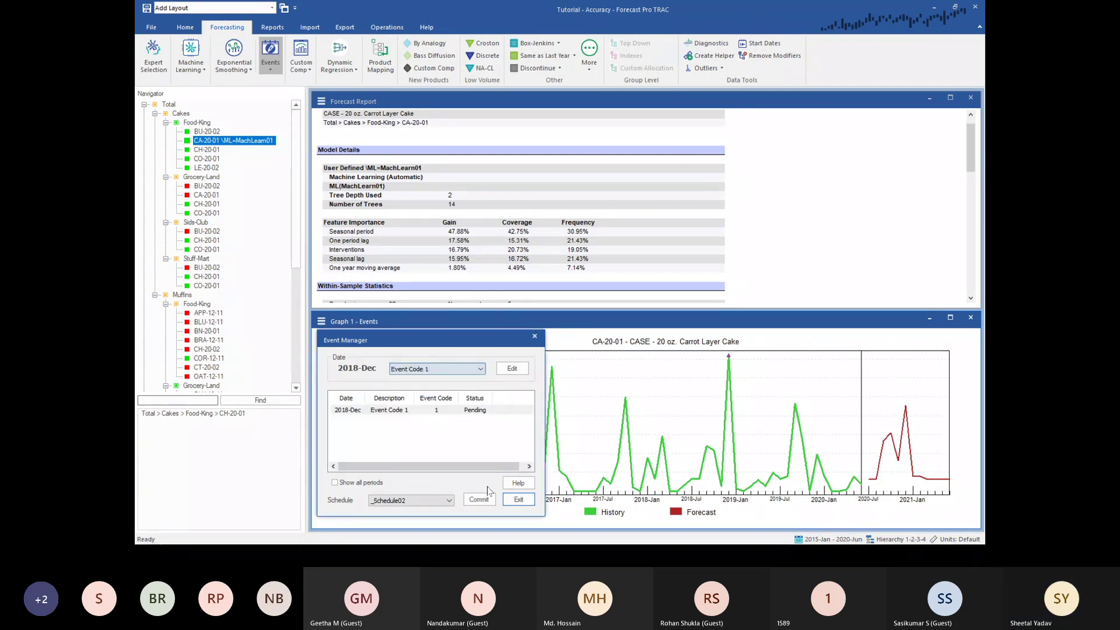
click(488, 501)
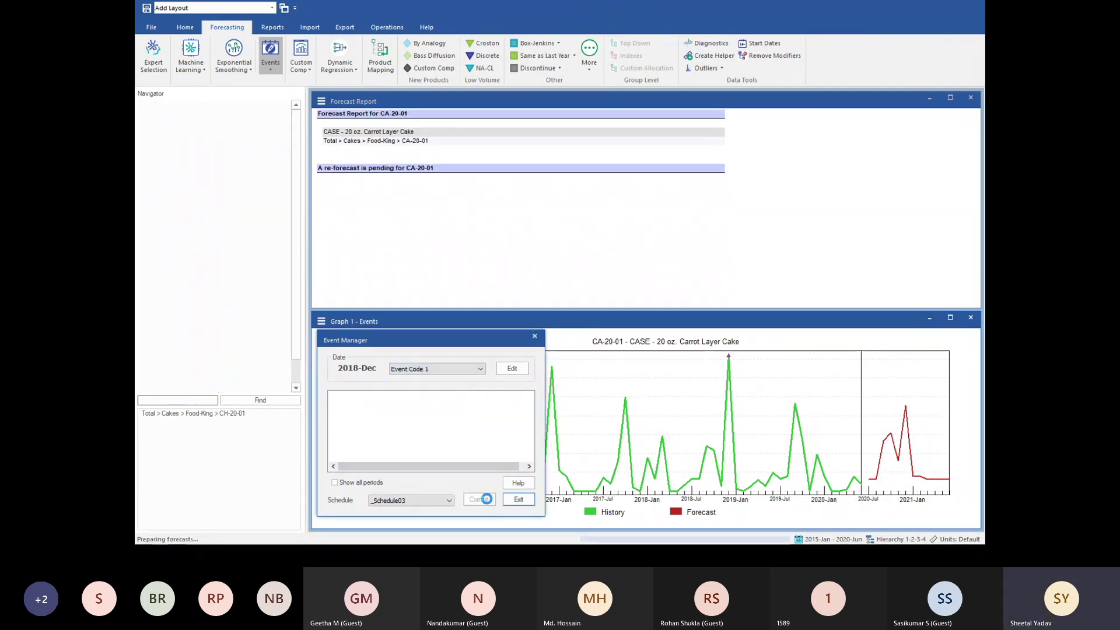
click(519, 500)
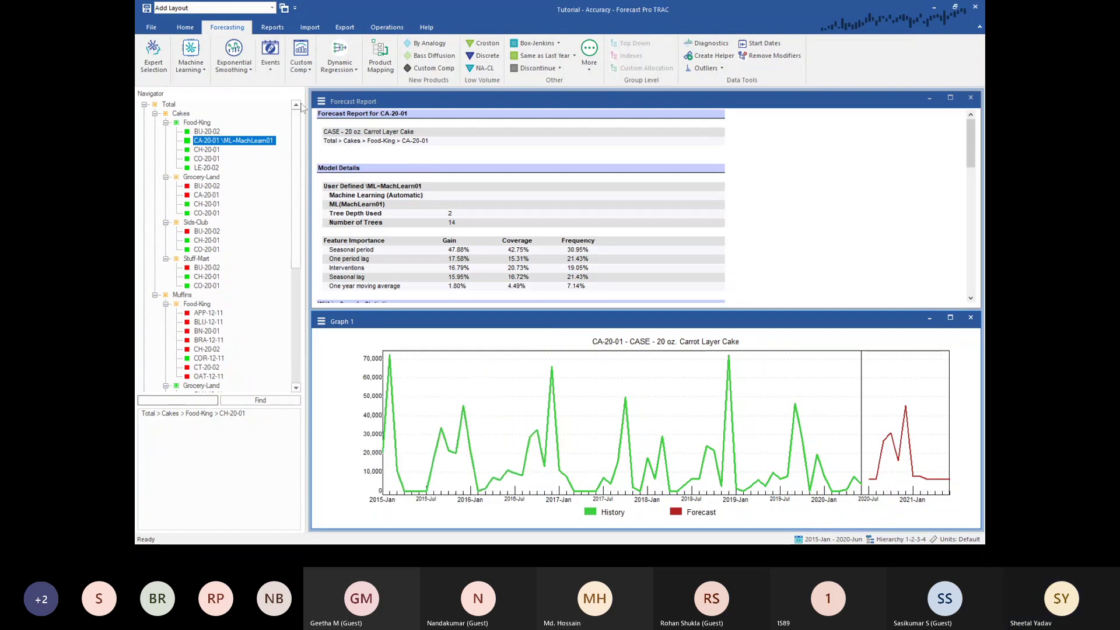
Replace _Schedule01 with _Schedule02 as the event schedule in CA-20-01's MachLearn01 model.
click(191, 64)
click(203, 107)
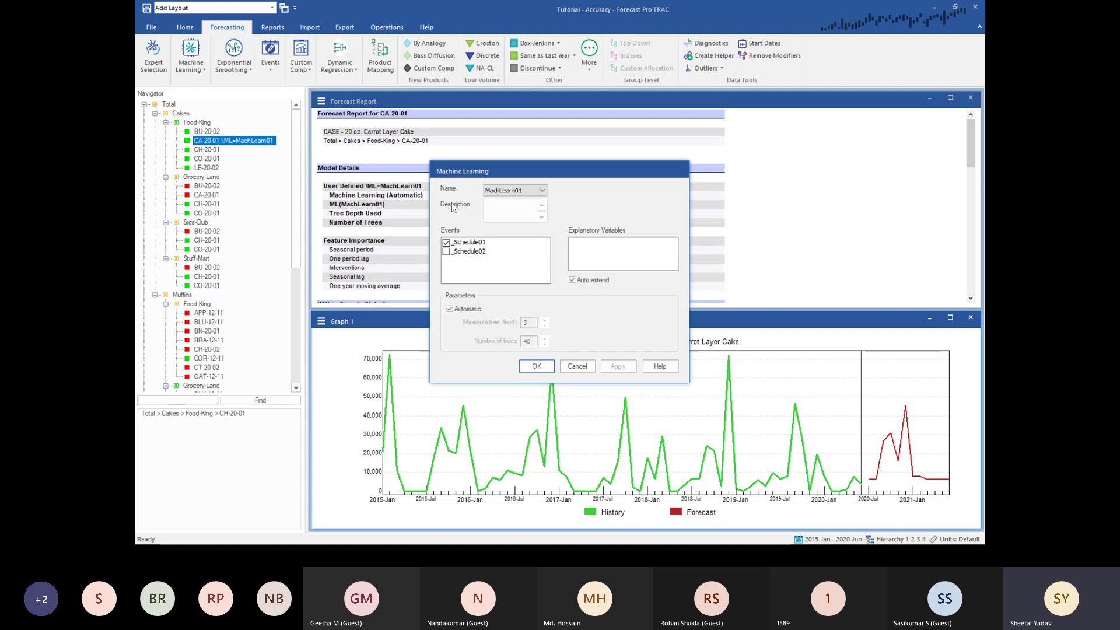
click(447, 252)
click(447, 243)
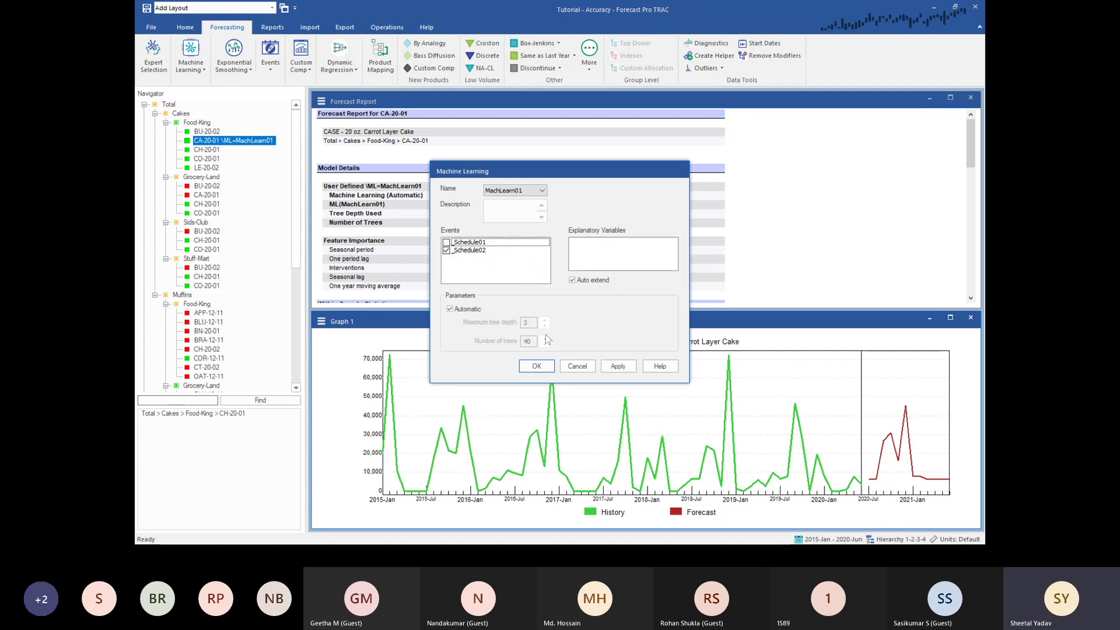
click(539, 370)
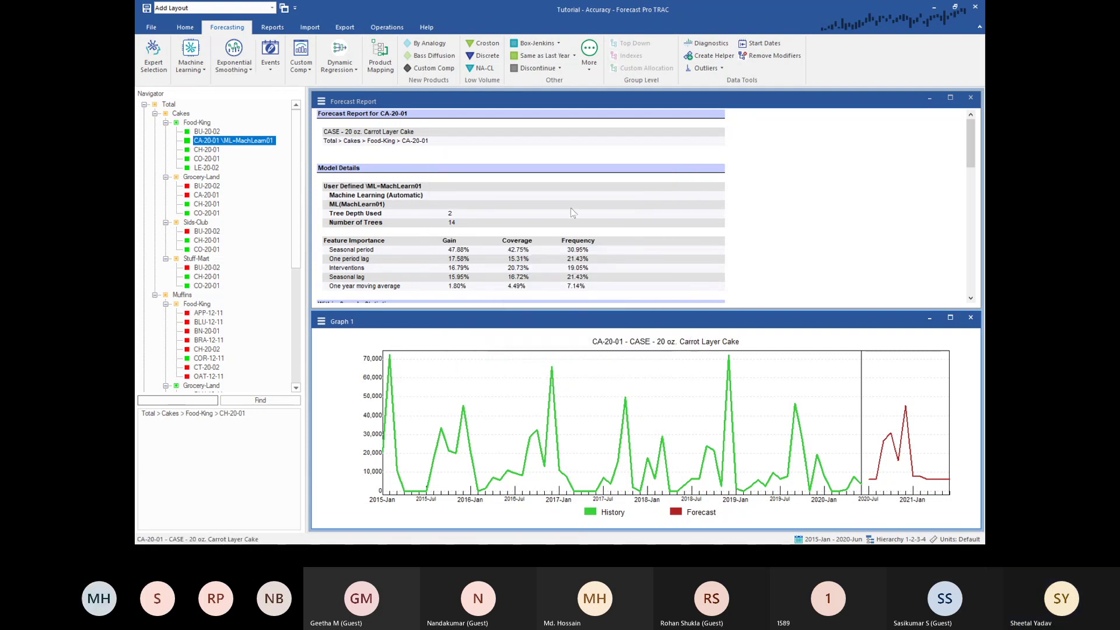
Review CA-20-01's feature importance, within-sample statistics and history graph, and switch to the PowerPoint slide show.
scroll(575, 210, down, 2)
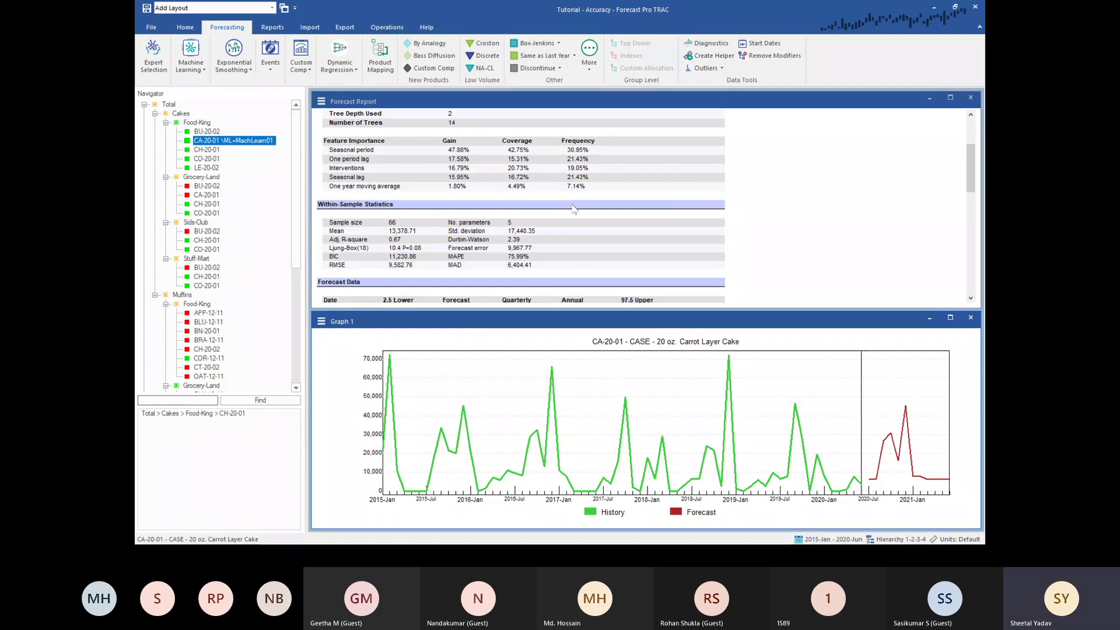
scroll(574, 207, up, 2)
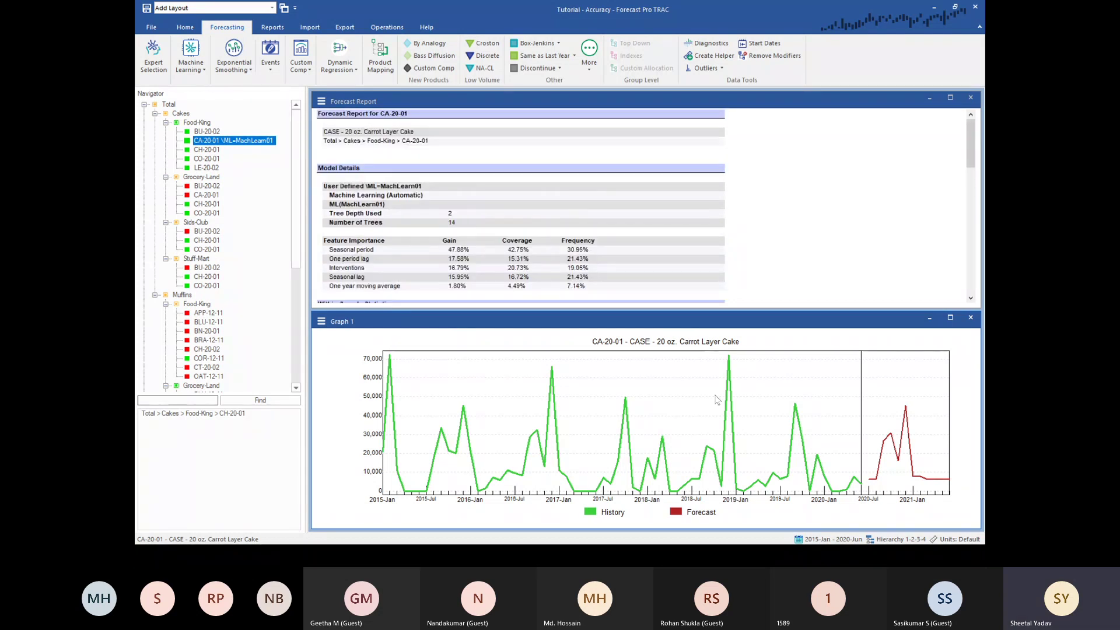
mouse_move(730, 398)
mouse_move(607, 391)
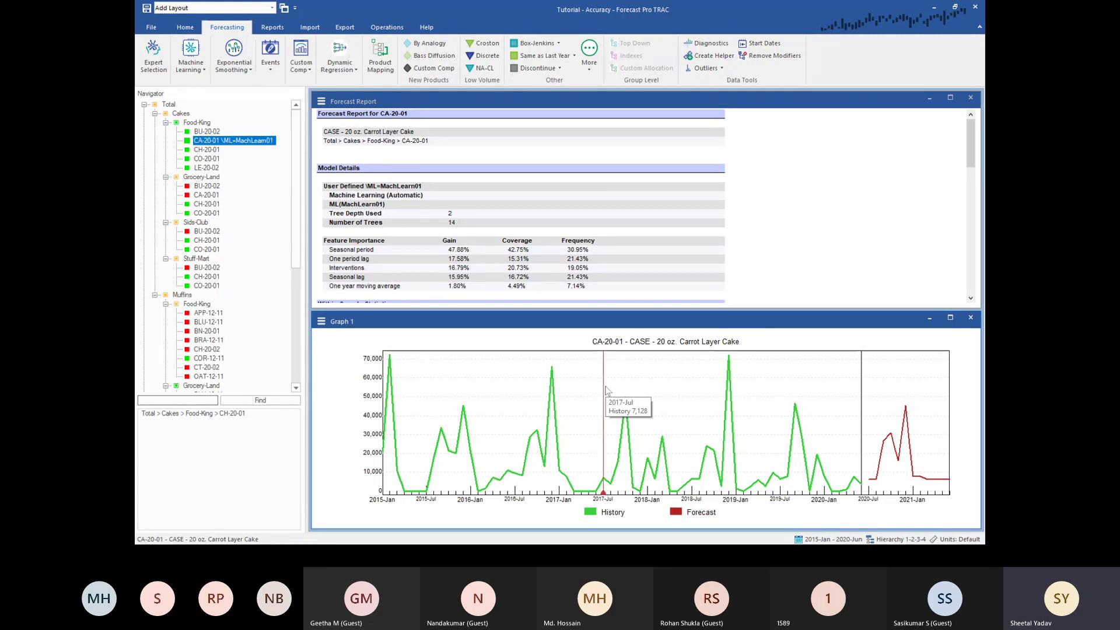
key(alt+Tab)
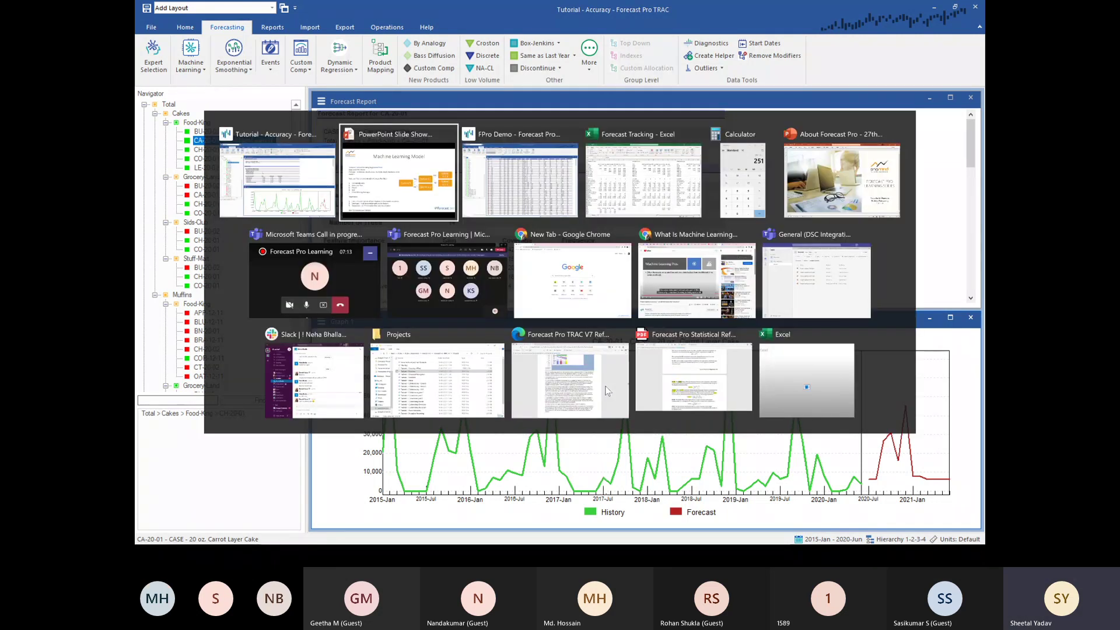